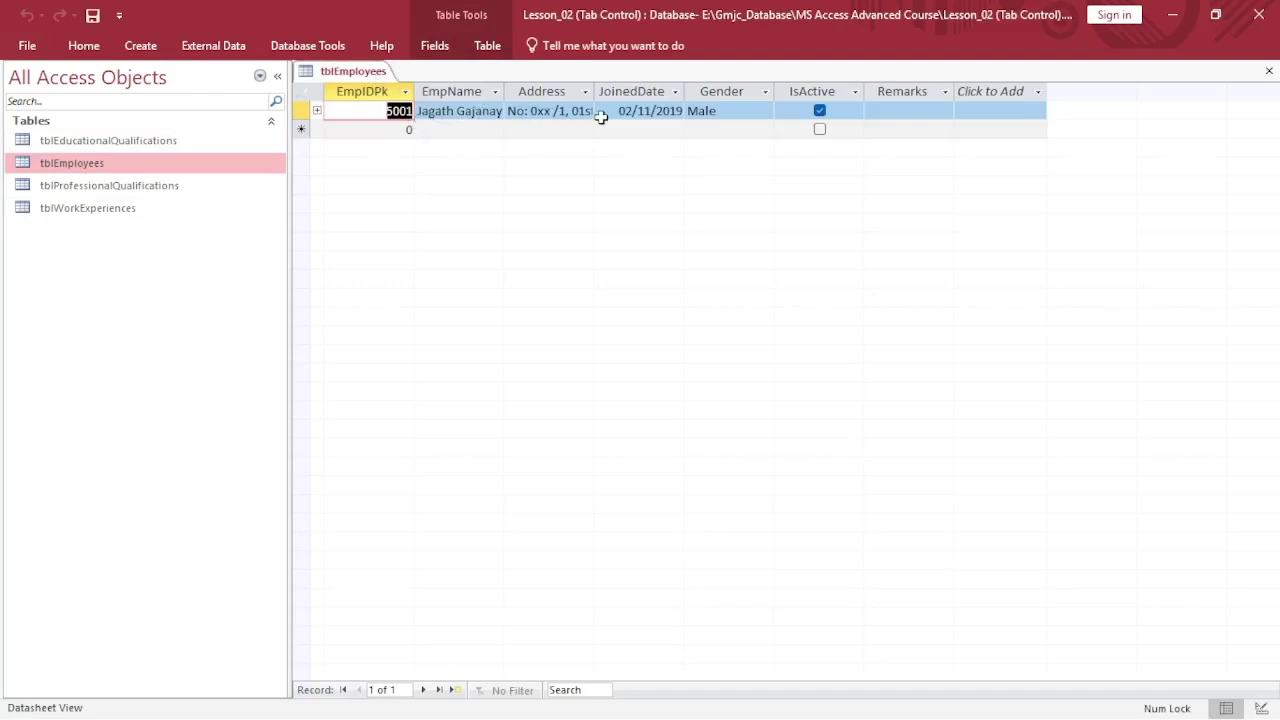
# Review the employee ID and name fields in the tblEmployees record, and close the table
pyautogui.click(370, 111)
pyautogui.click(454, 111)
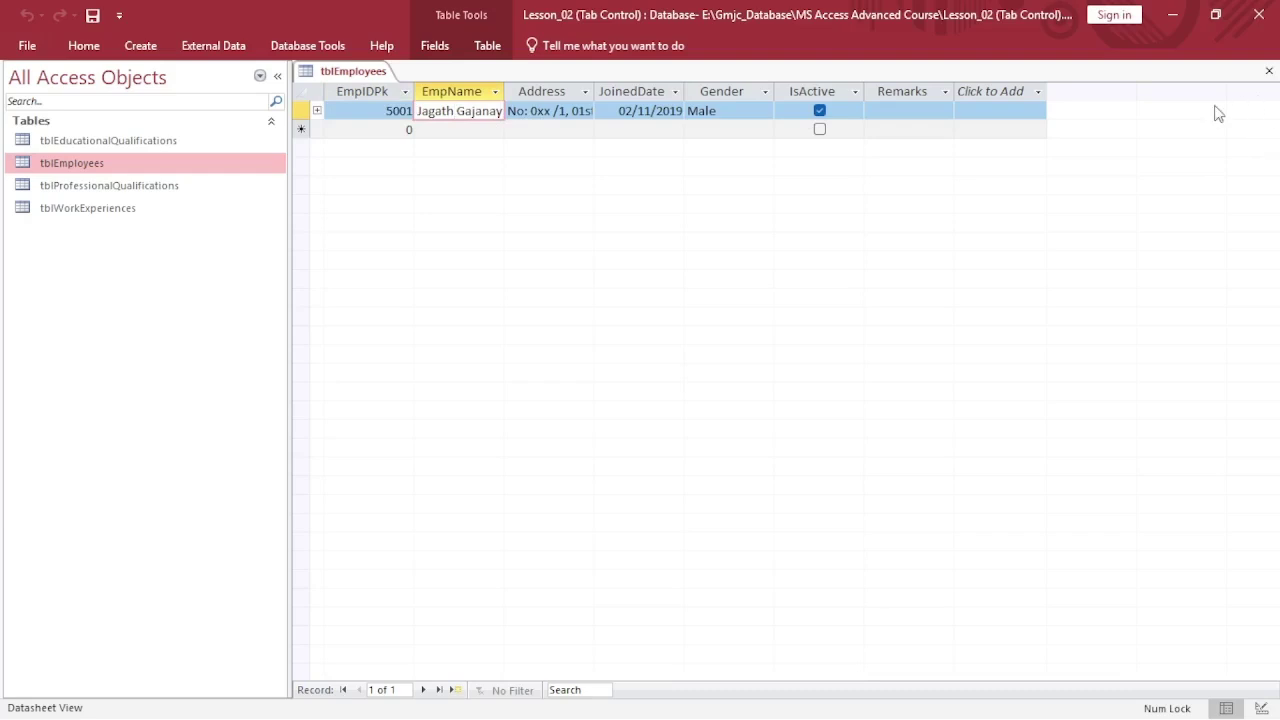
pyautogui.click(1269, 71)
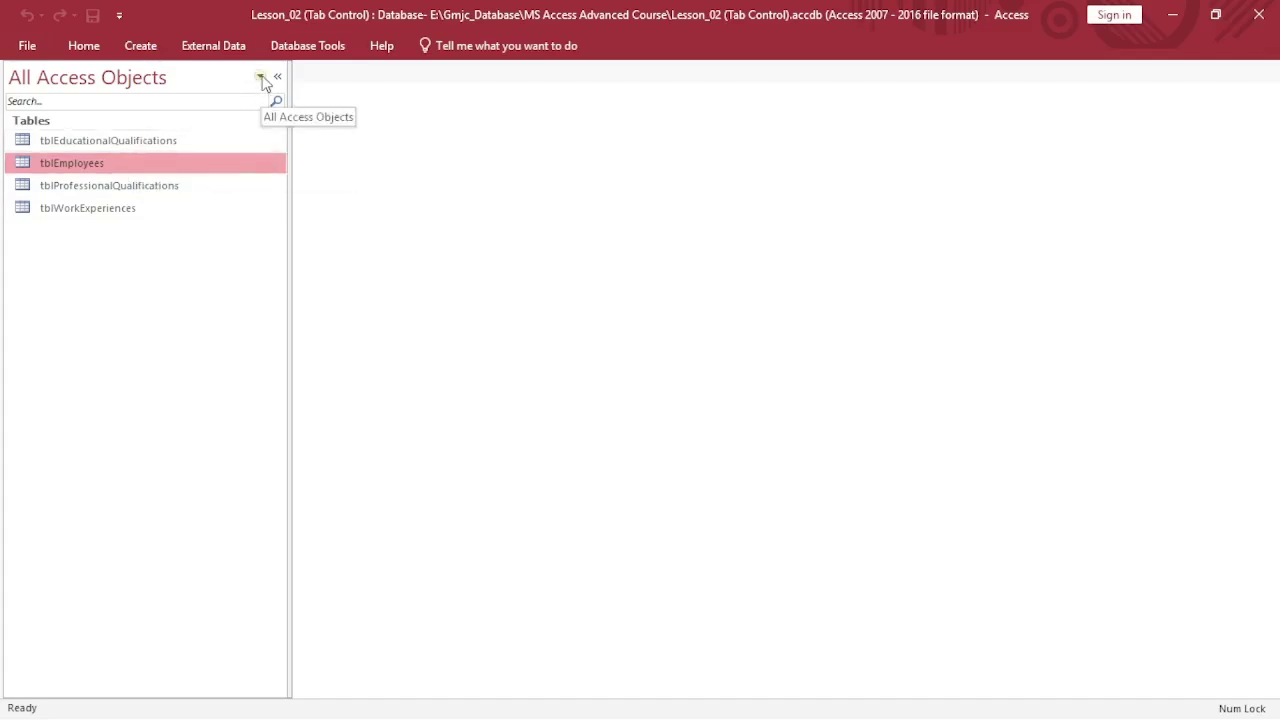
# View the relationships between tblEmployees and the qualification and work experience tables, and close the diagram
pyautogui.click(299, 48)
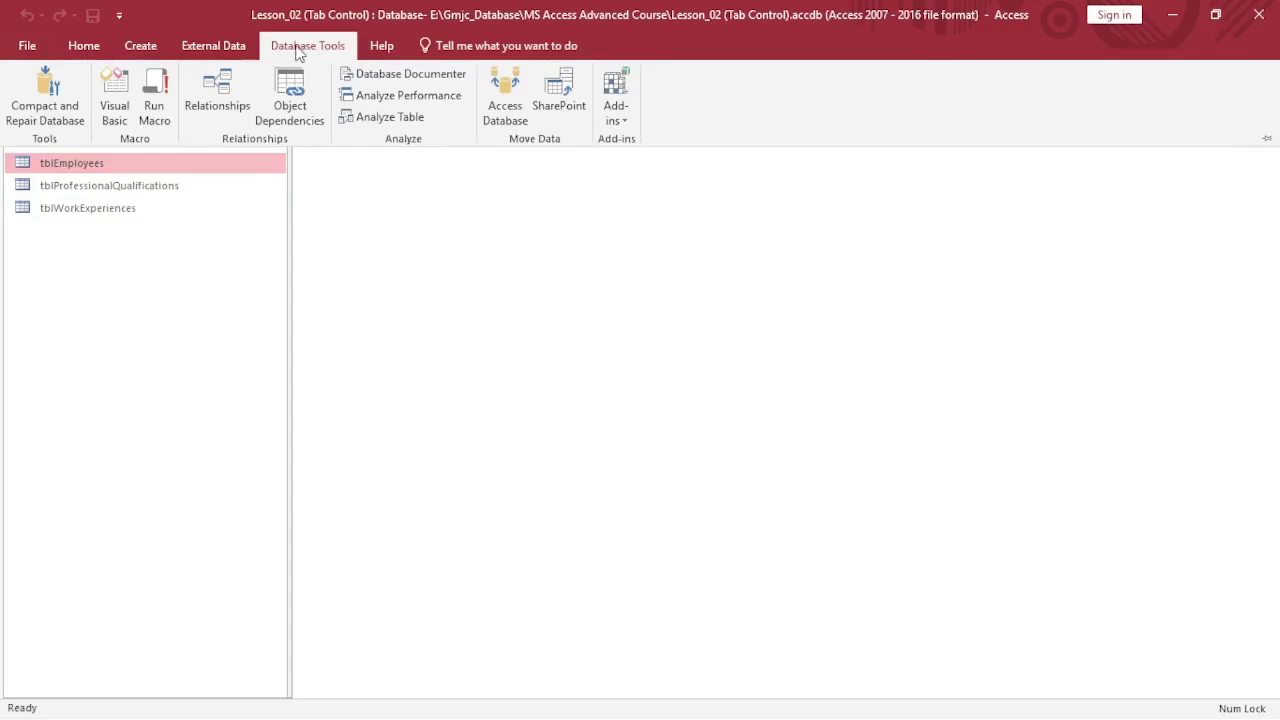
pyautogui.click(217, 92)
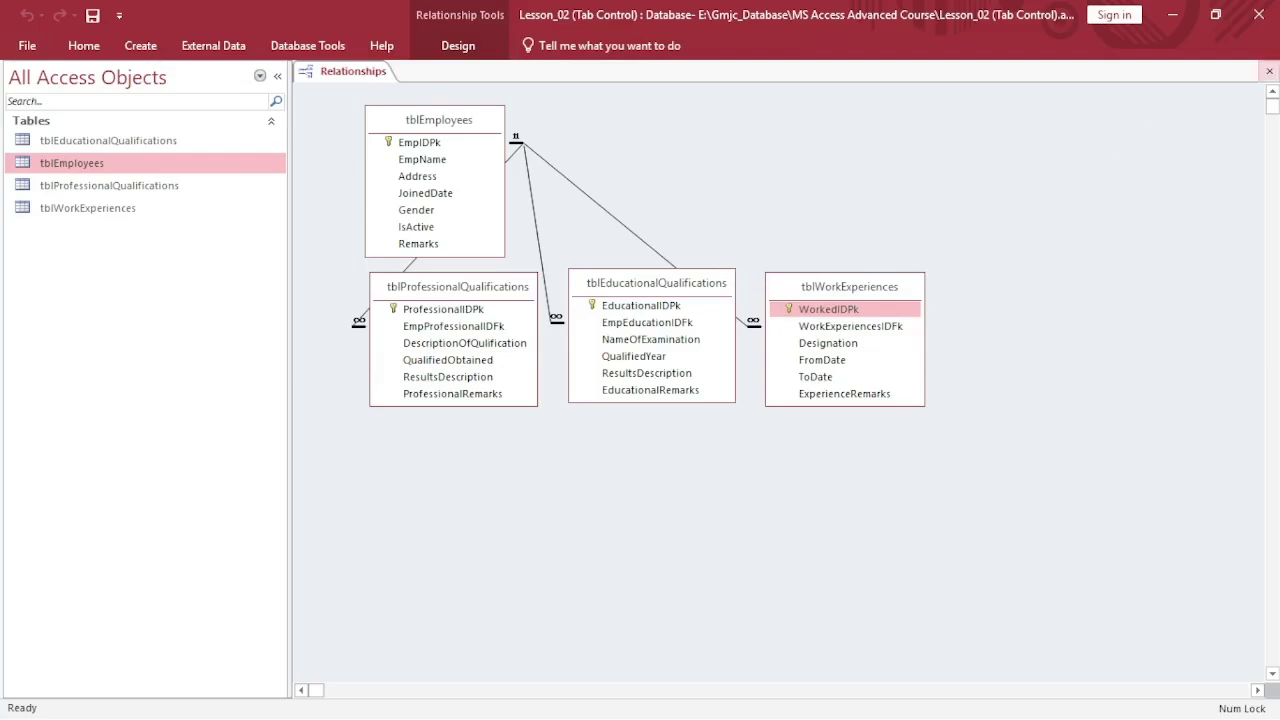
pyautogui.click(1269, 71)
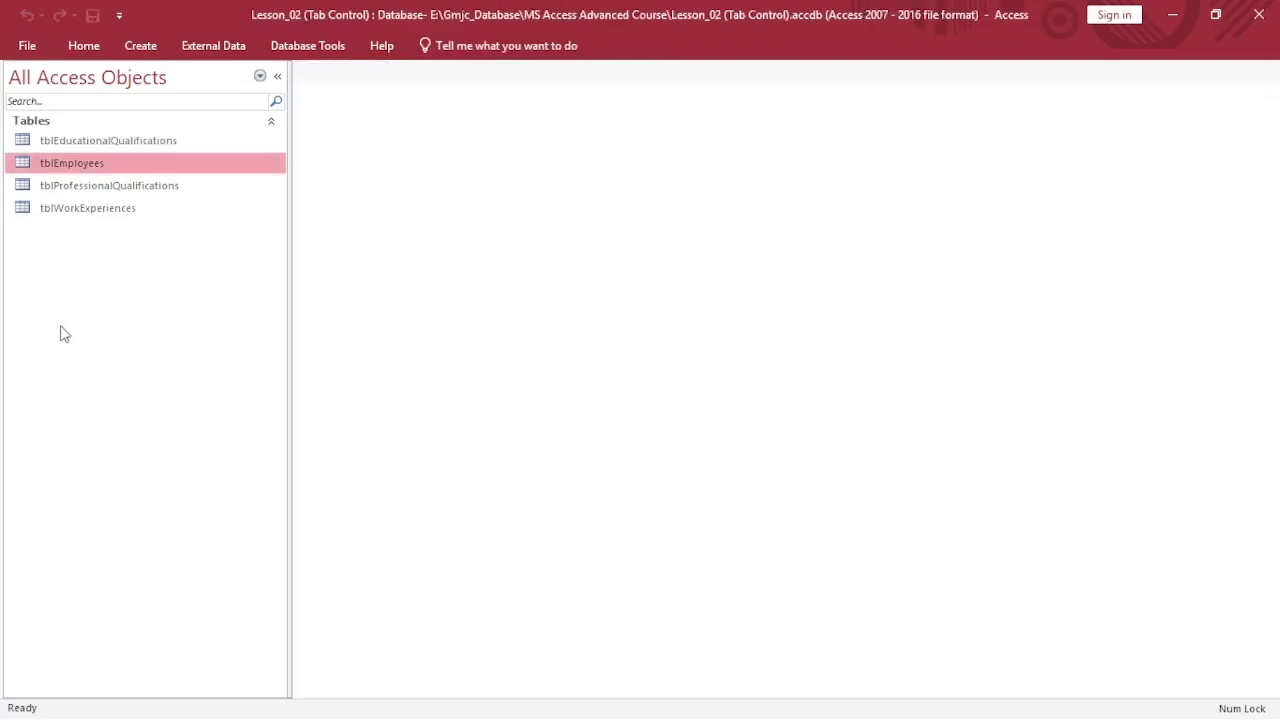
# Create a blank form in Design View and set its Record Source to tblEmployees
pyautogui.click(145, 46)
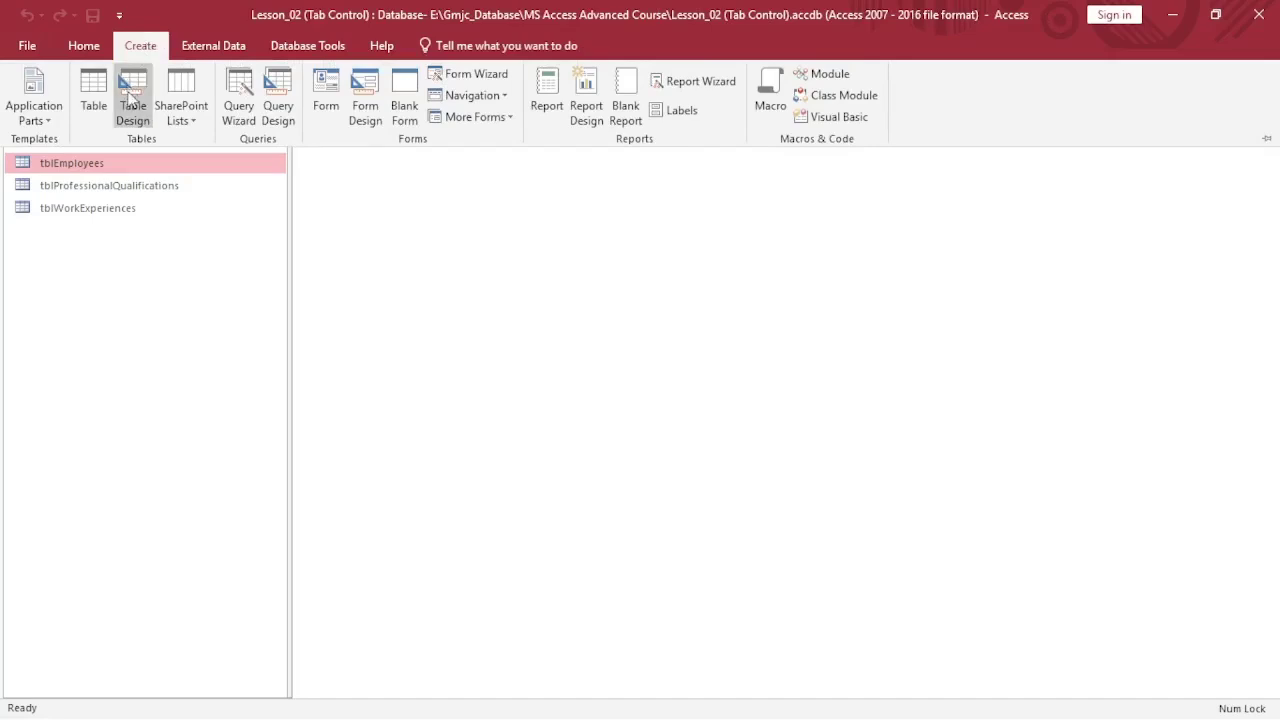
pyautogui.click(364, 104)
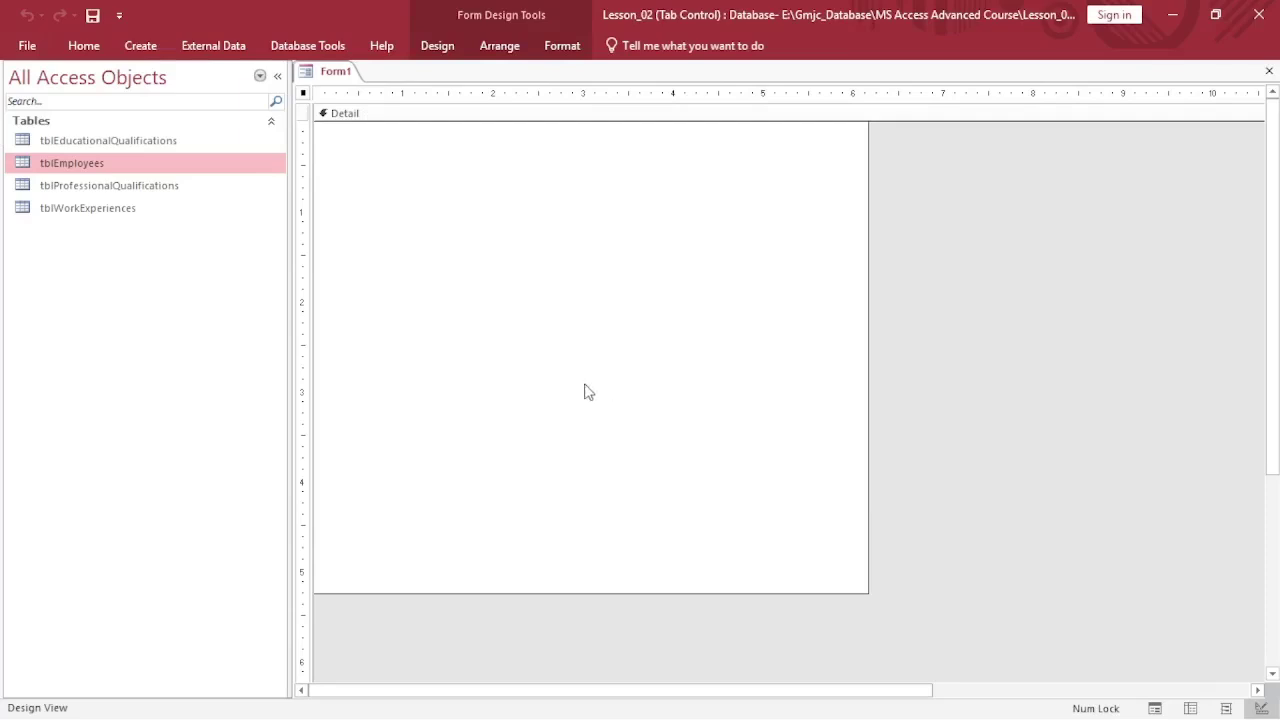
pyautogui.doubleClick(304, 94)
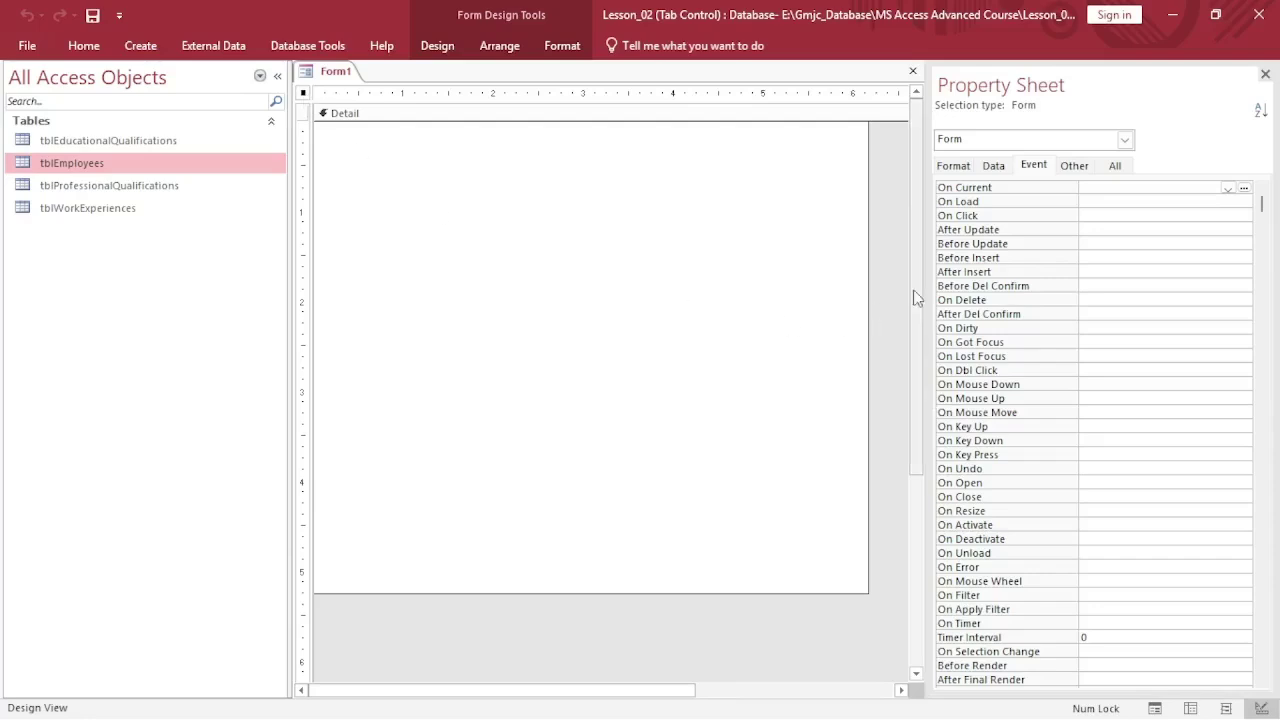
pyautogui.click(993, 166)
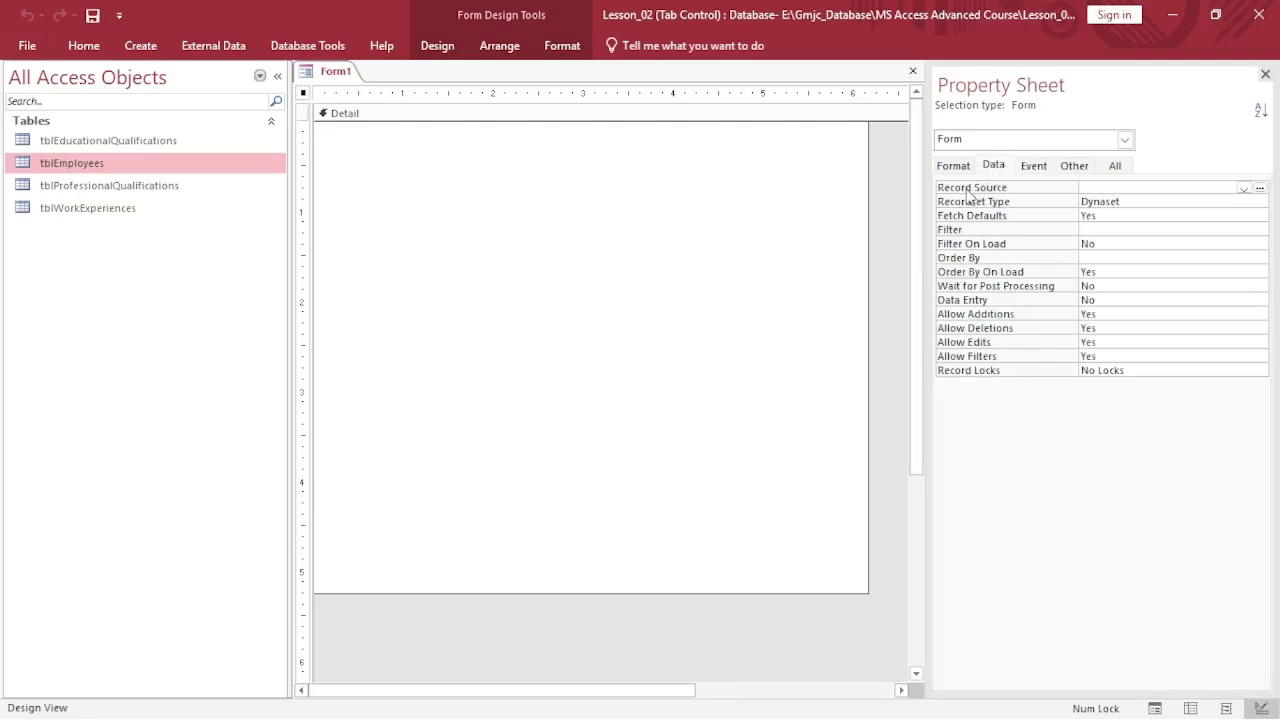
pyautogui.click(1245, 190)
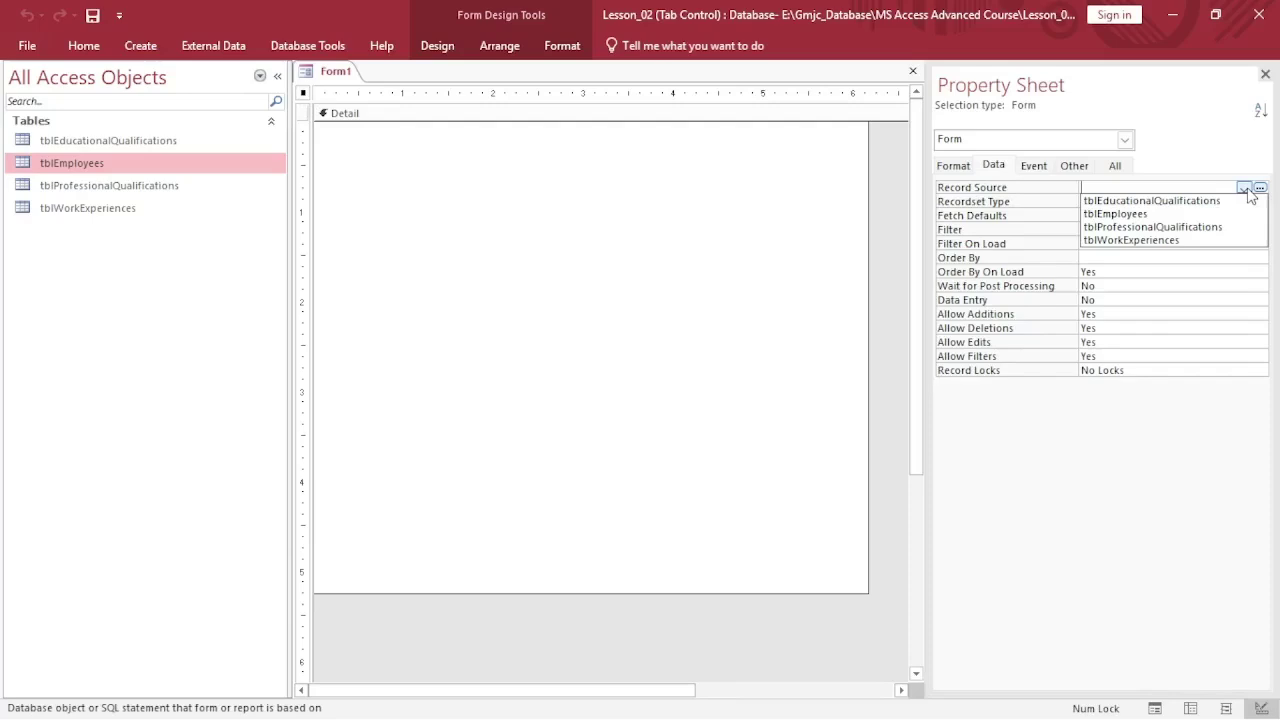
pyautogui.click(1113, 214)
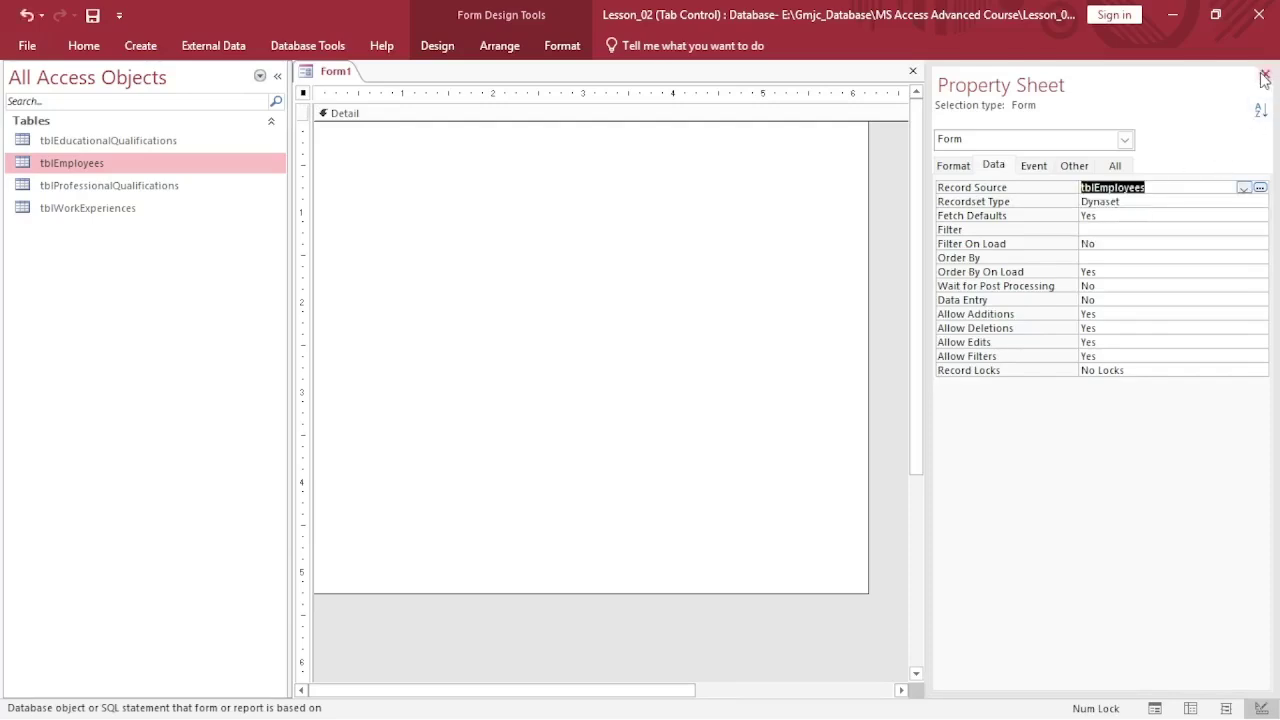
pyautogui.click(562, 252)
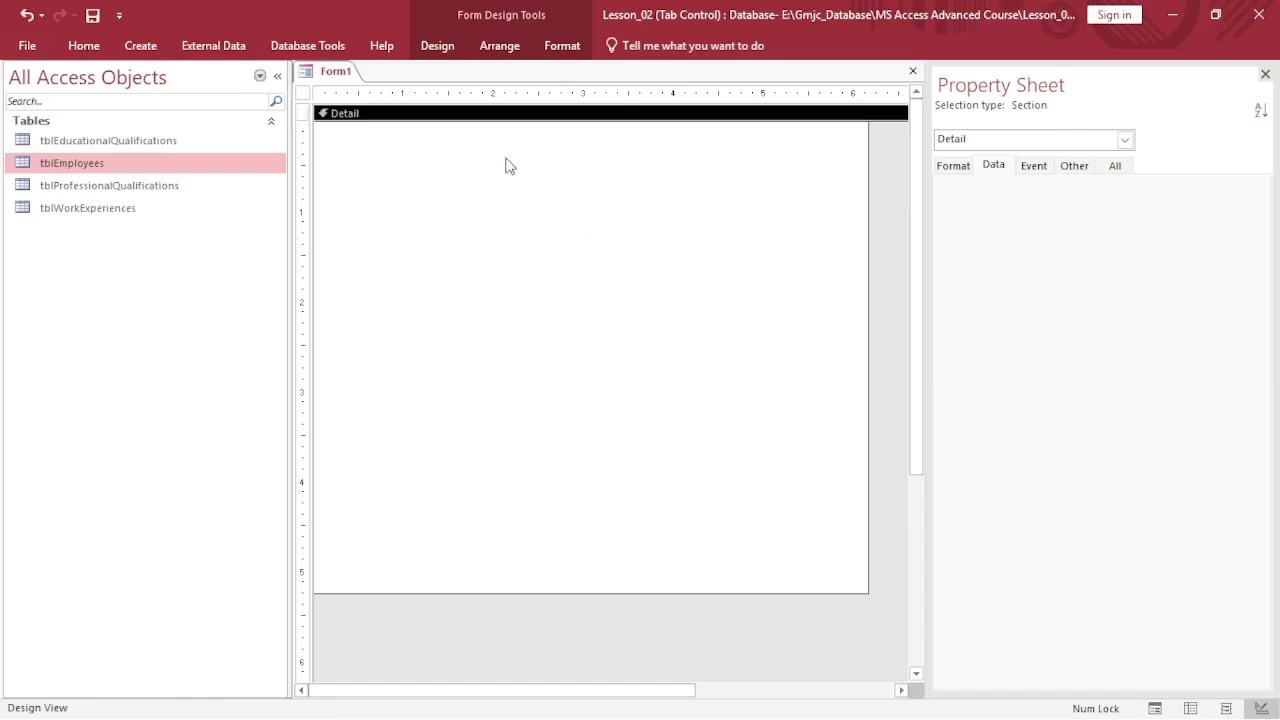
# Add all tblEmployees fields, from EmpIDPk to Remarks, to the upper part of the form's Detail section
pyautogui.click(446, 50)
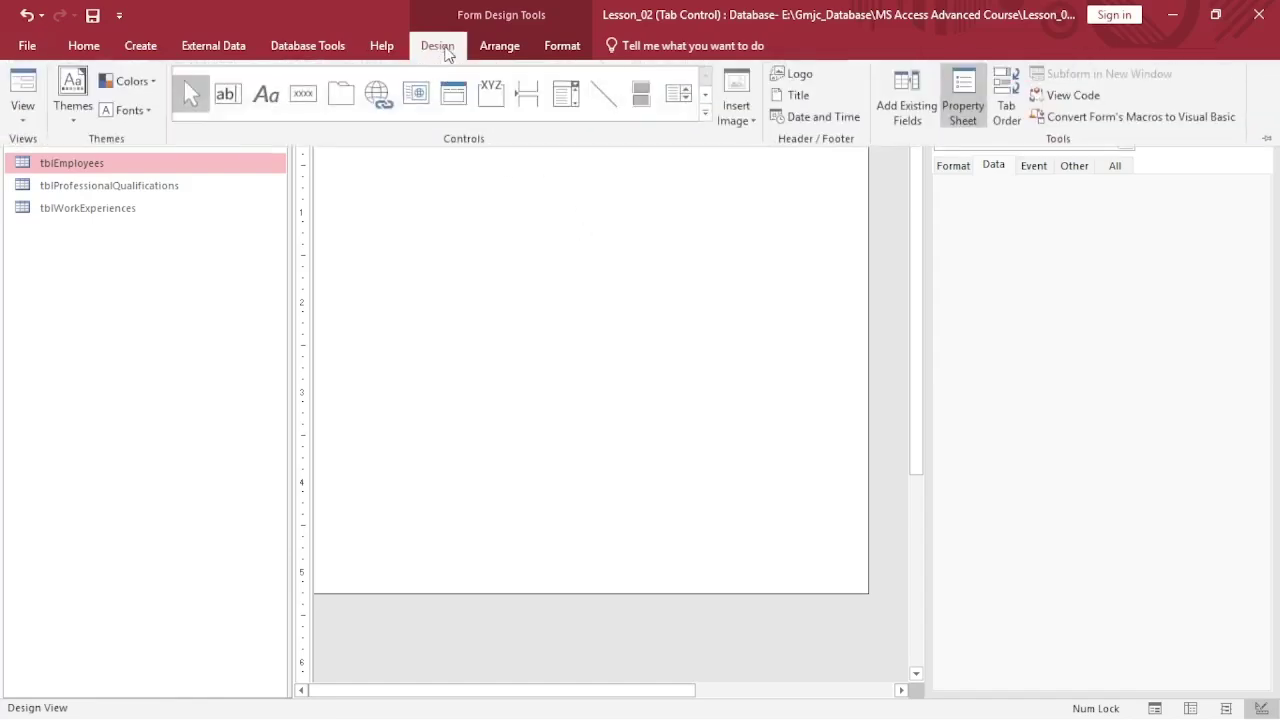
pyautogui.click(912, 118)
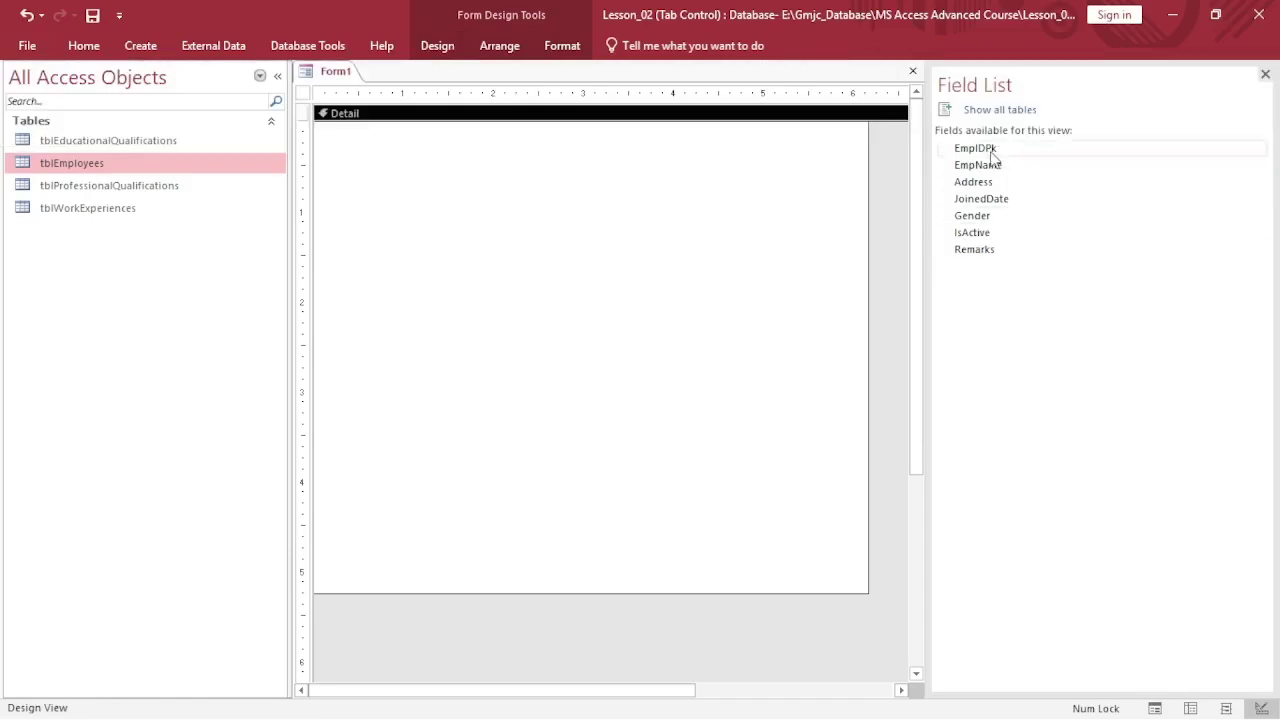
pyautogui.click(975, 148)
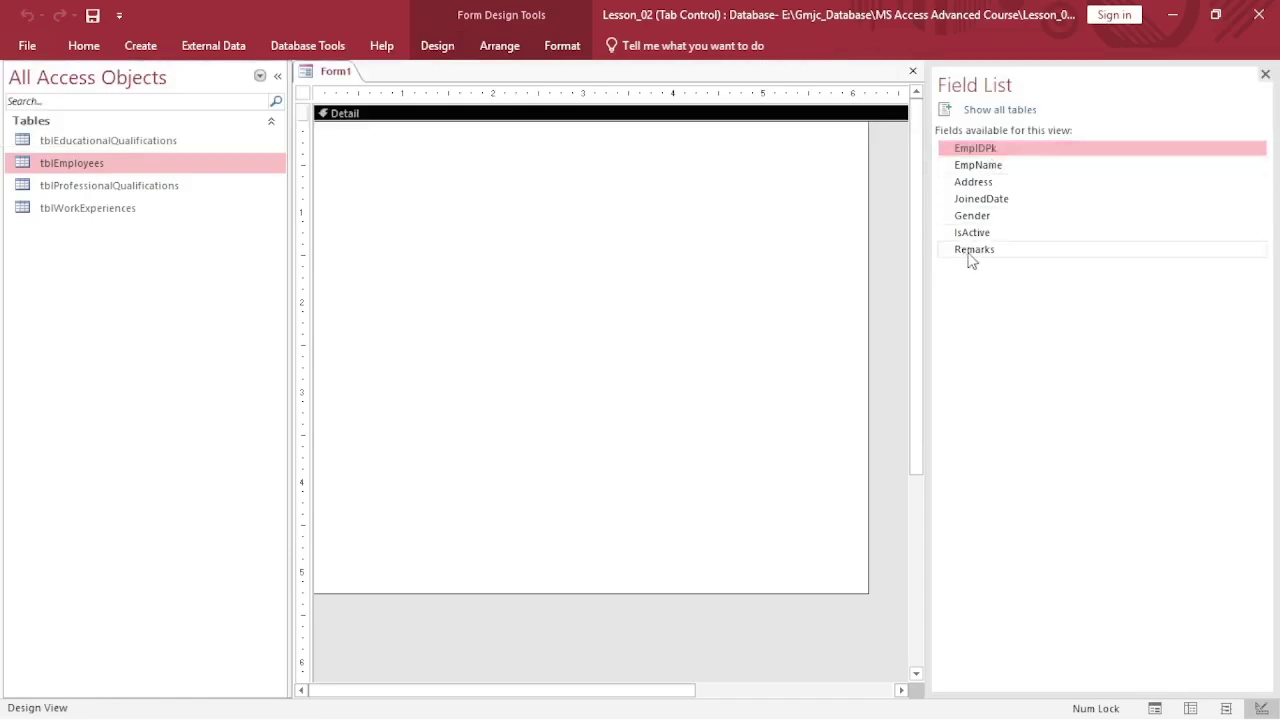
pyautogui.keyDown('shift'); pyautogui.click(969, 254); pyautogui.keyUp('shift')
pyautogui.moveTo(986, 148); pyautogui.dragTo(517, 137)
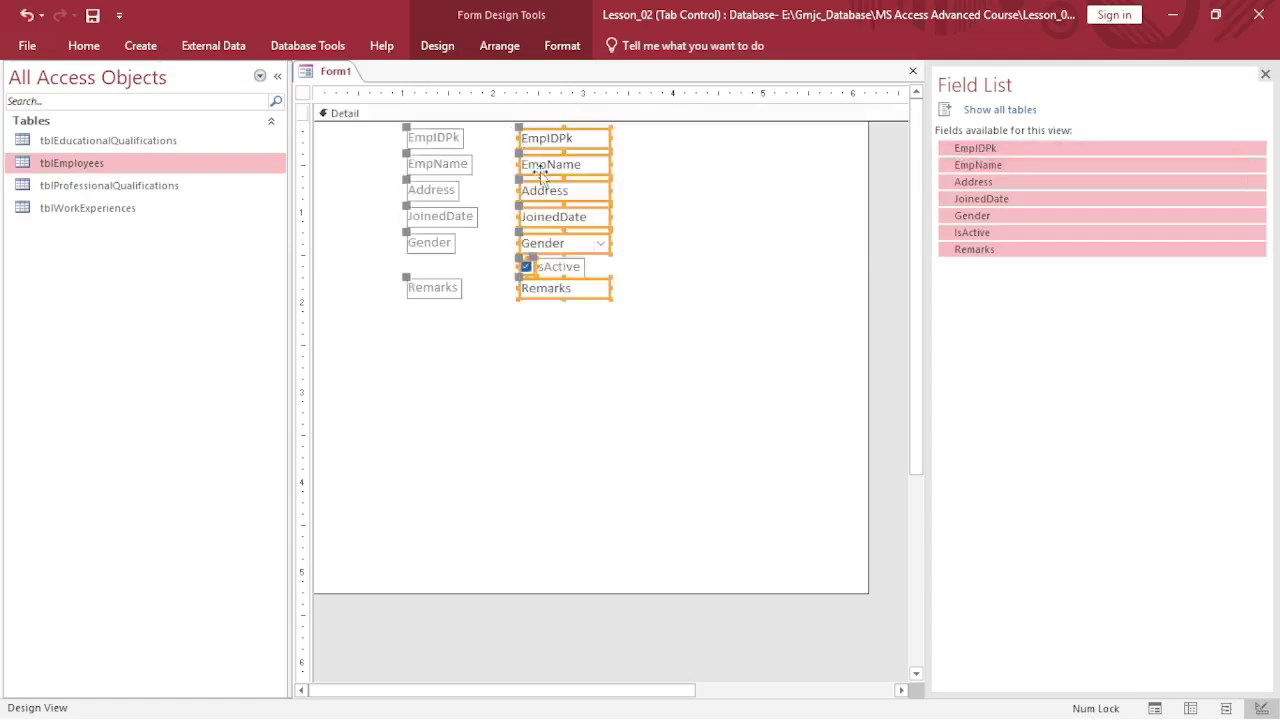
pyautogui.click(556, 350)
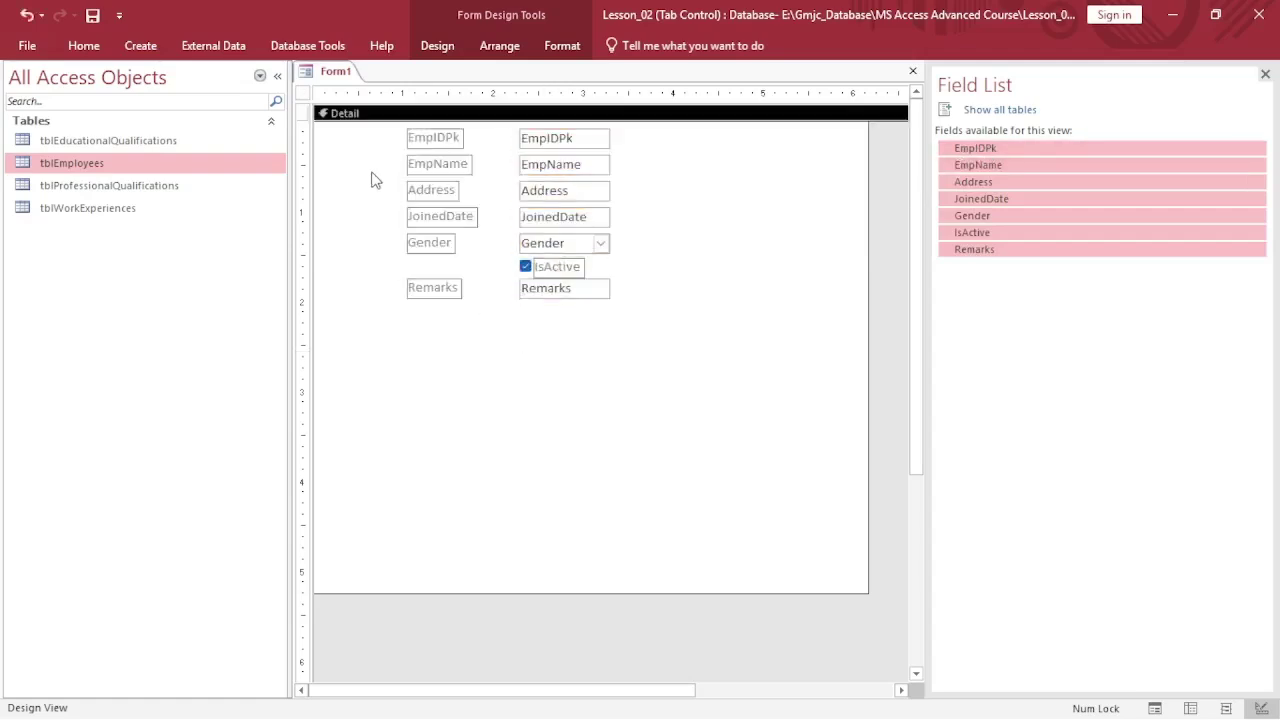
# Arrange all the field labels and controls in a Stacked layout and move it closer to the form's left edge
pyautogui.moveTo(371, 134); pyautogui.dragTo(686, 356)
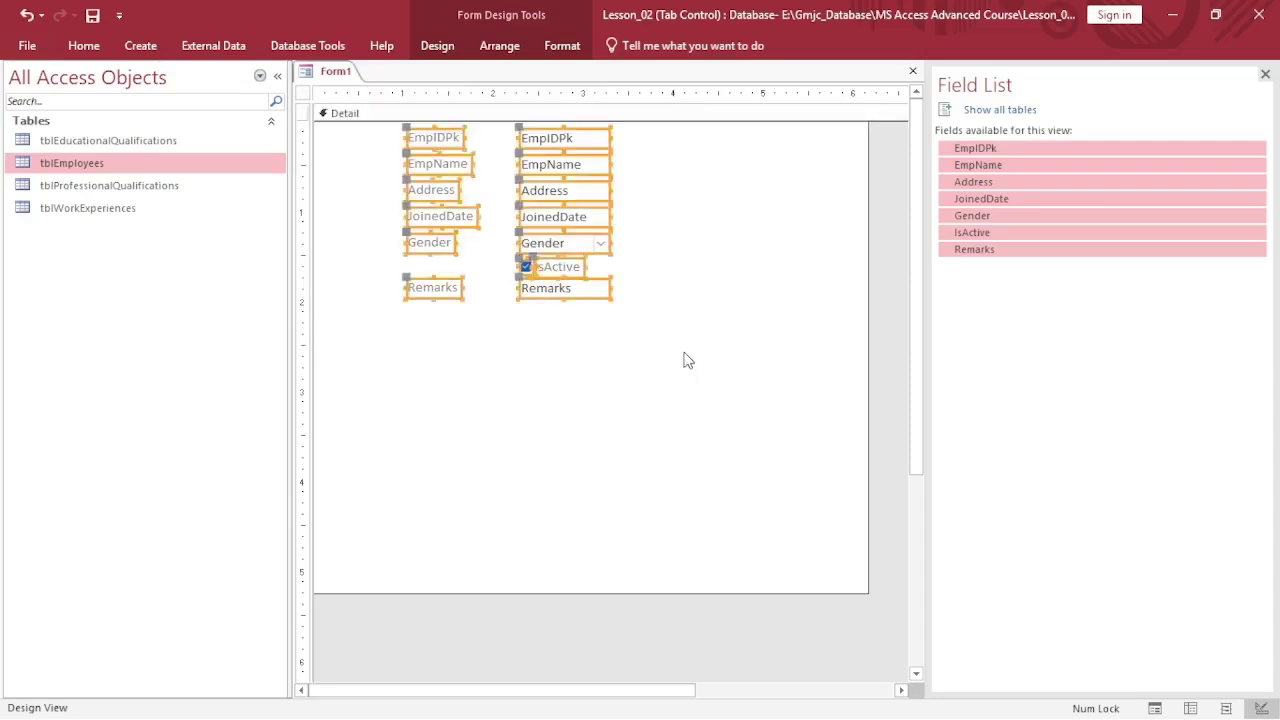
pyautogui.click(563, 47)
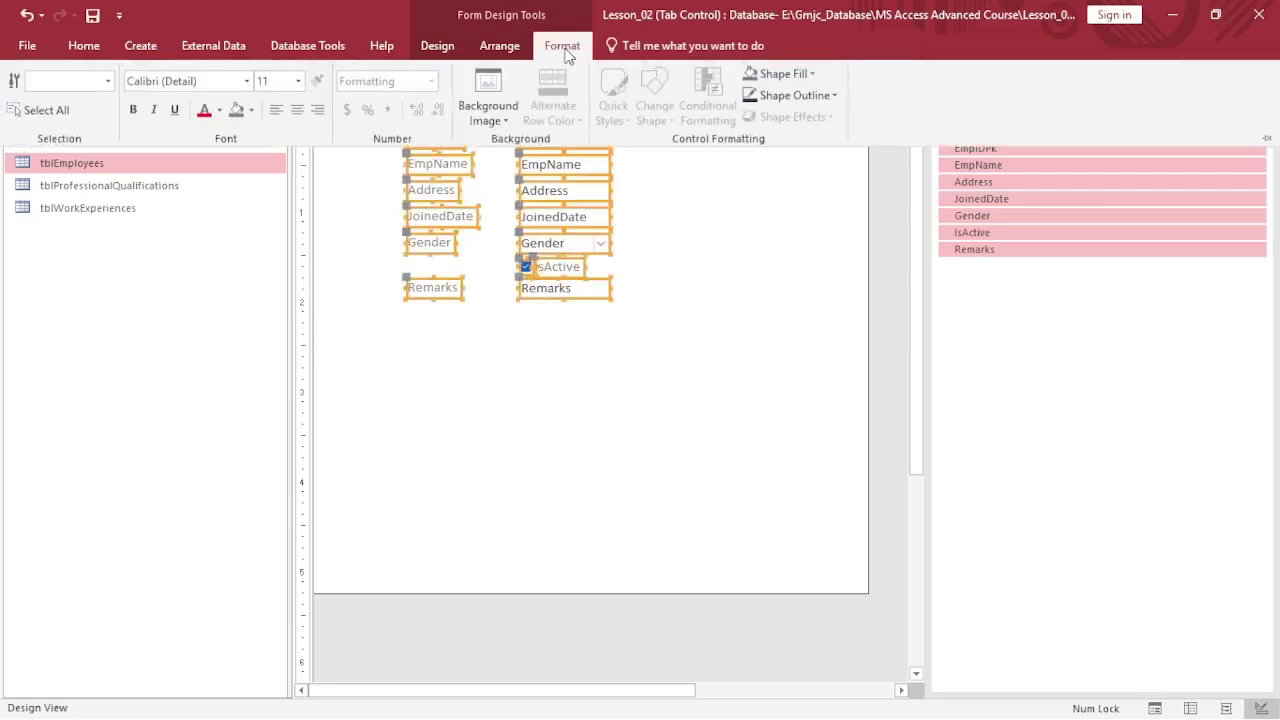
pyautogui.click(501, 49)
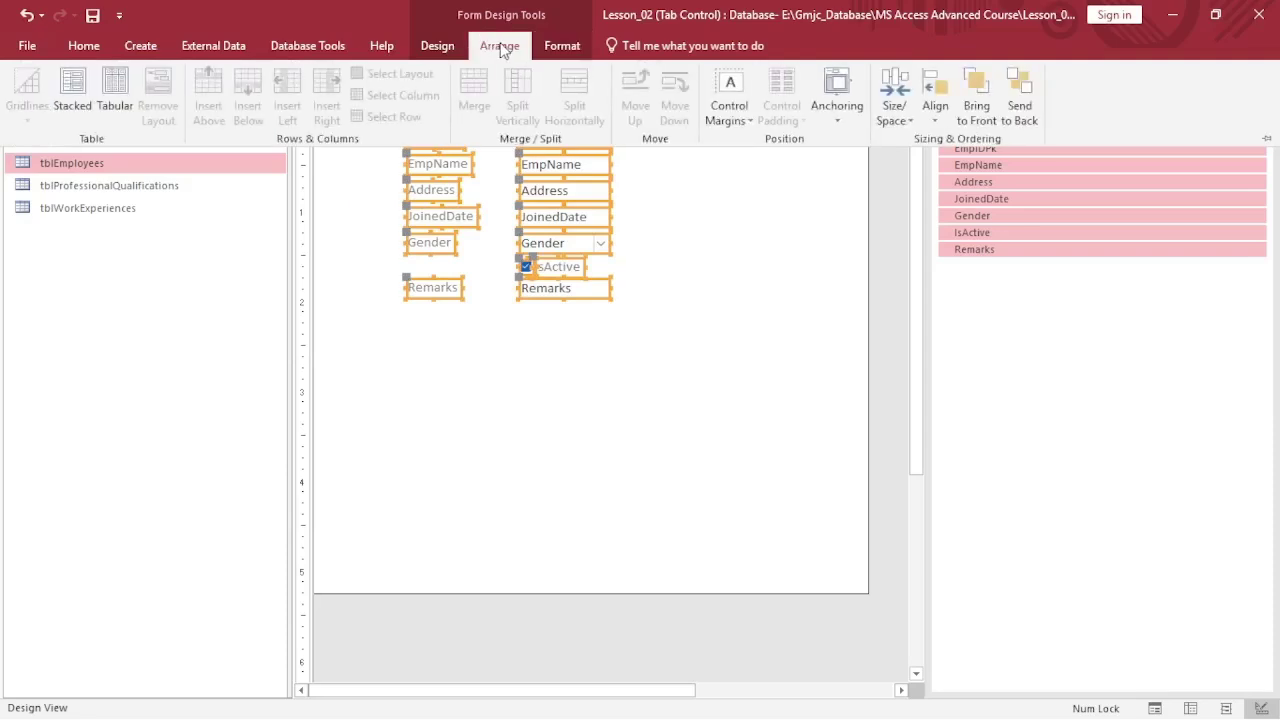
pyautogui.click(72, 86)
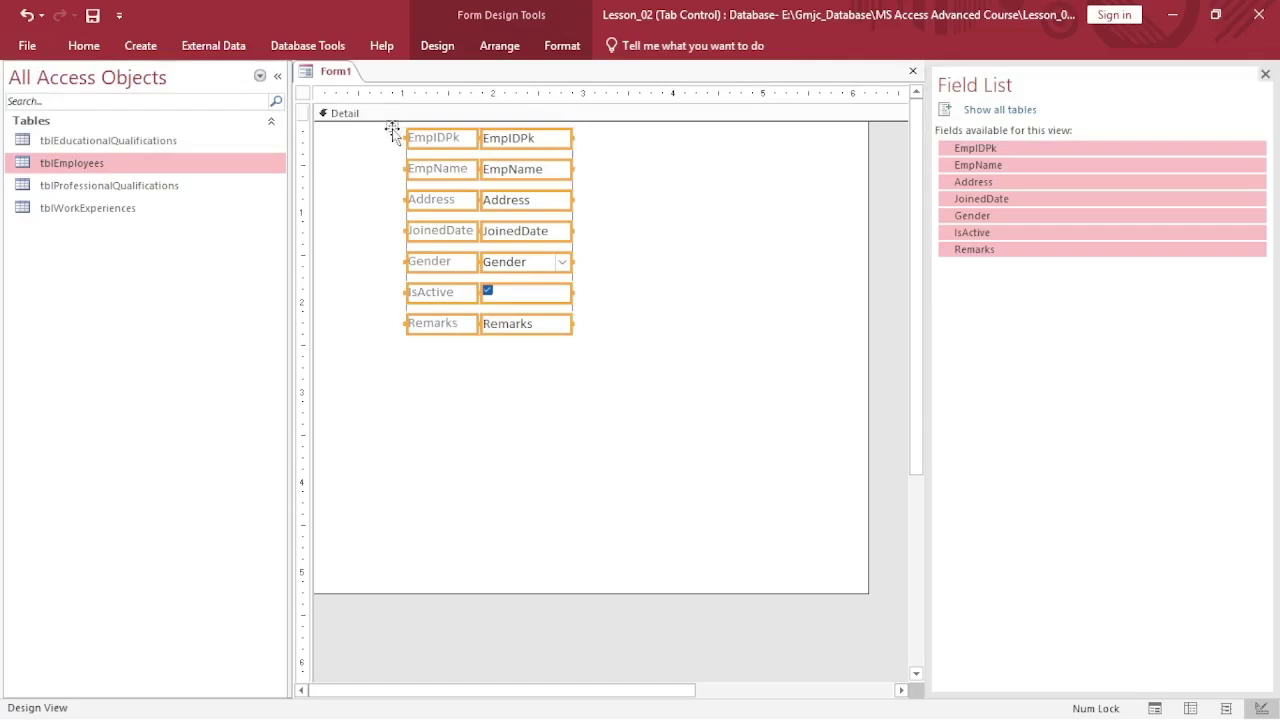
pyautogui.moveTo(392, 131); pyautogui.dragTo(339, 135)
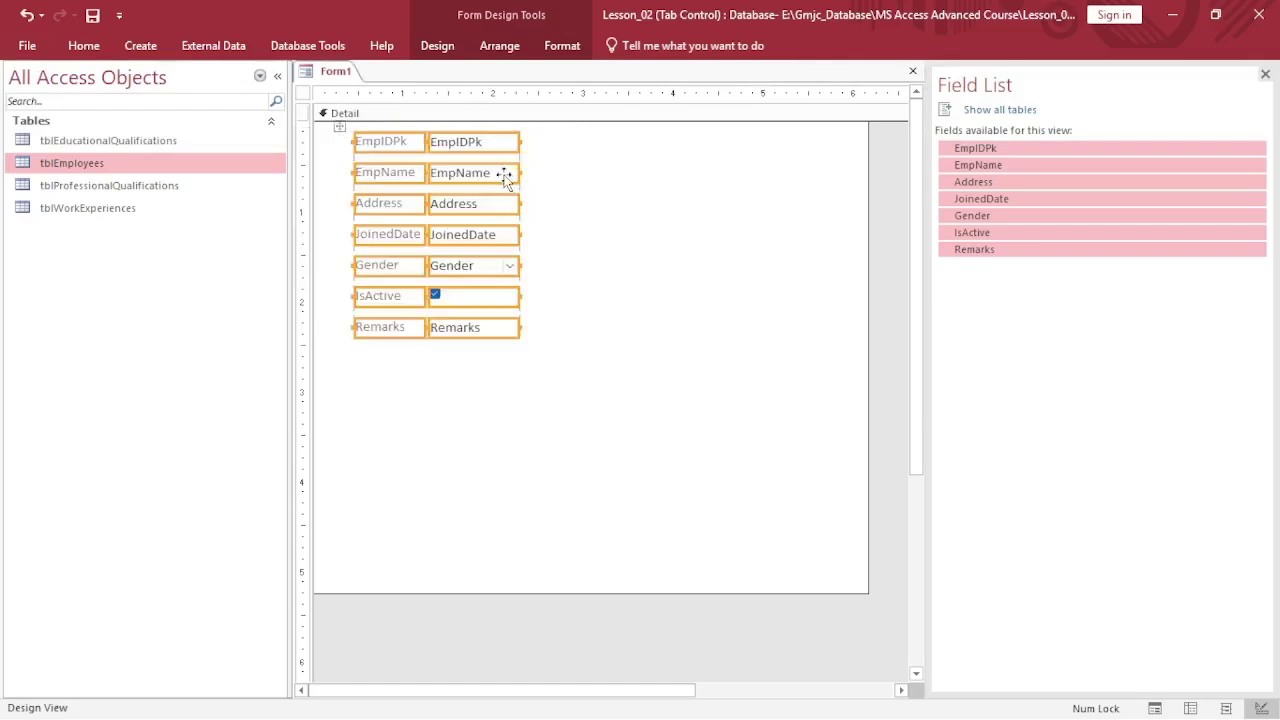
pyautogui.click(605, 193)
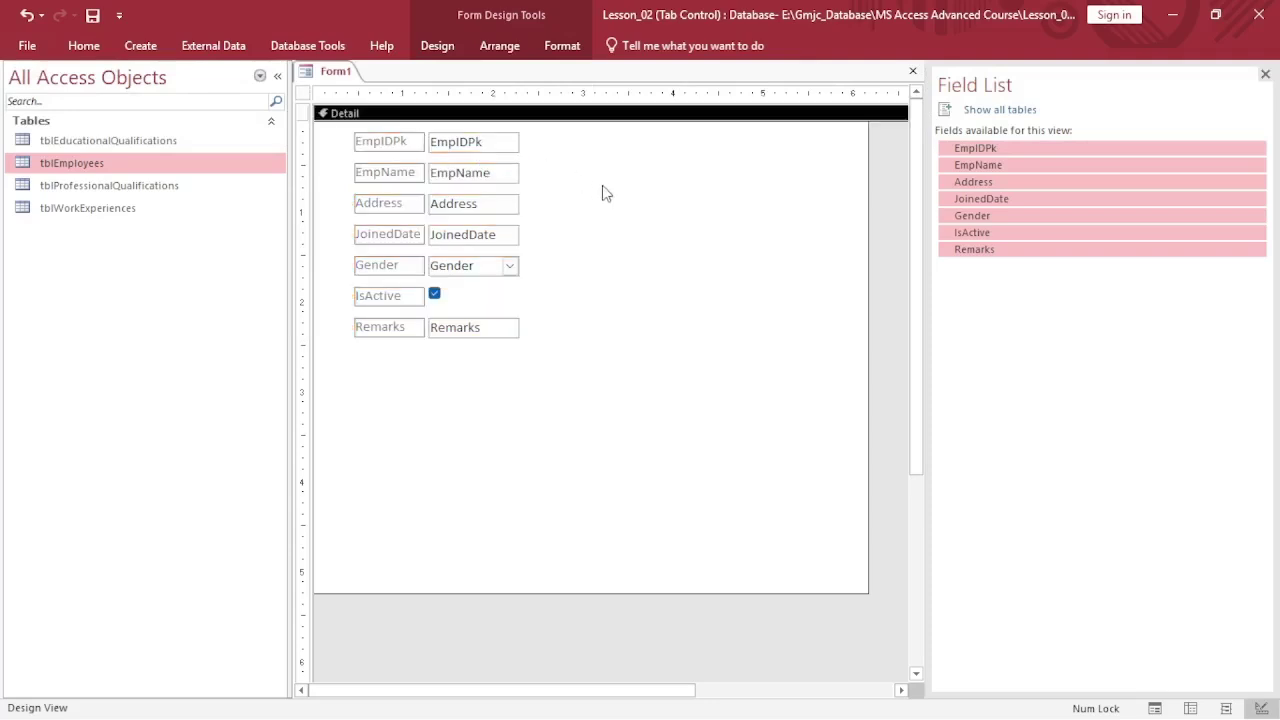
# Extend the stacked layout leftward until its label column starts about 0.15 inch from the form's left edge
pyautogui.click(382, 144)
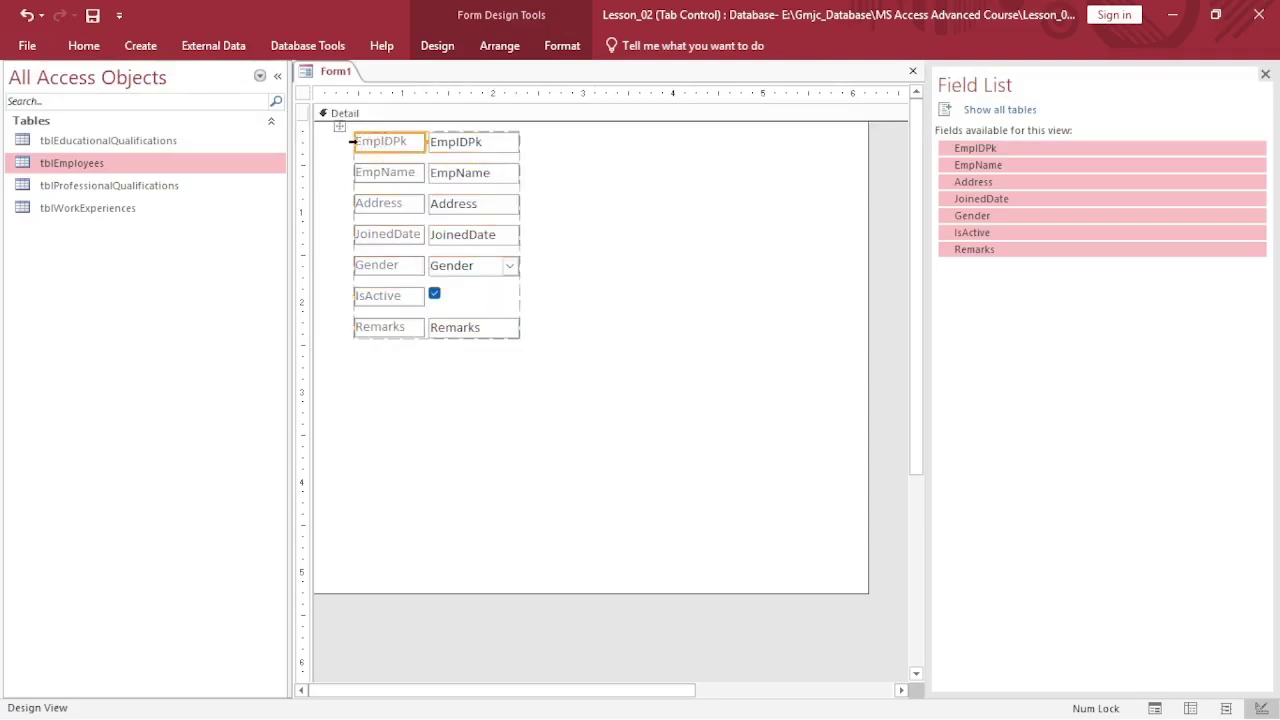
pyautogui.click(352, 141)
pyautogui.moveTo(352, 141); pyautogui.dragTo(326, 141)
pyautogui.click(632, 241)
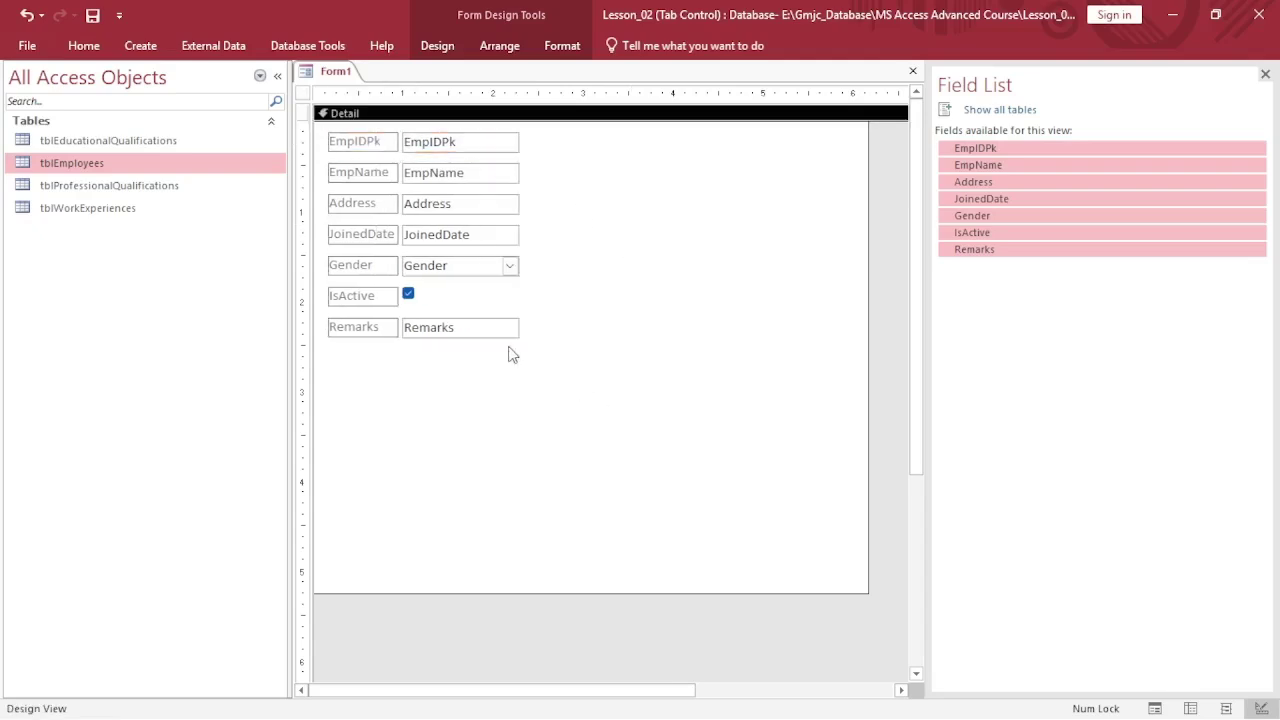
# Set the Top Padding to 0 and the Bottom Padding to 0.05 for all controls in the stacked layout
pyautogui.moveTo(540, 149); pyautogui.dragTo(325, 358)
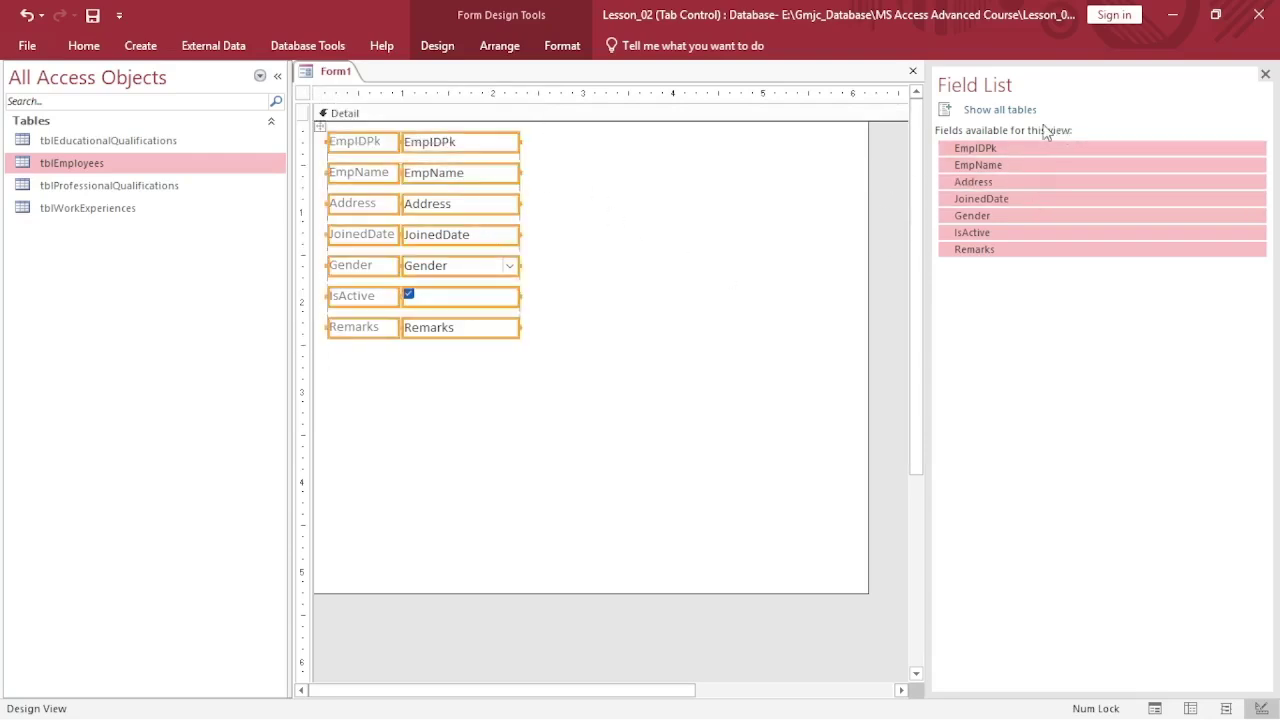
pyautogui.press('F4')
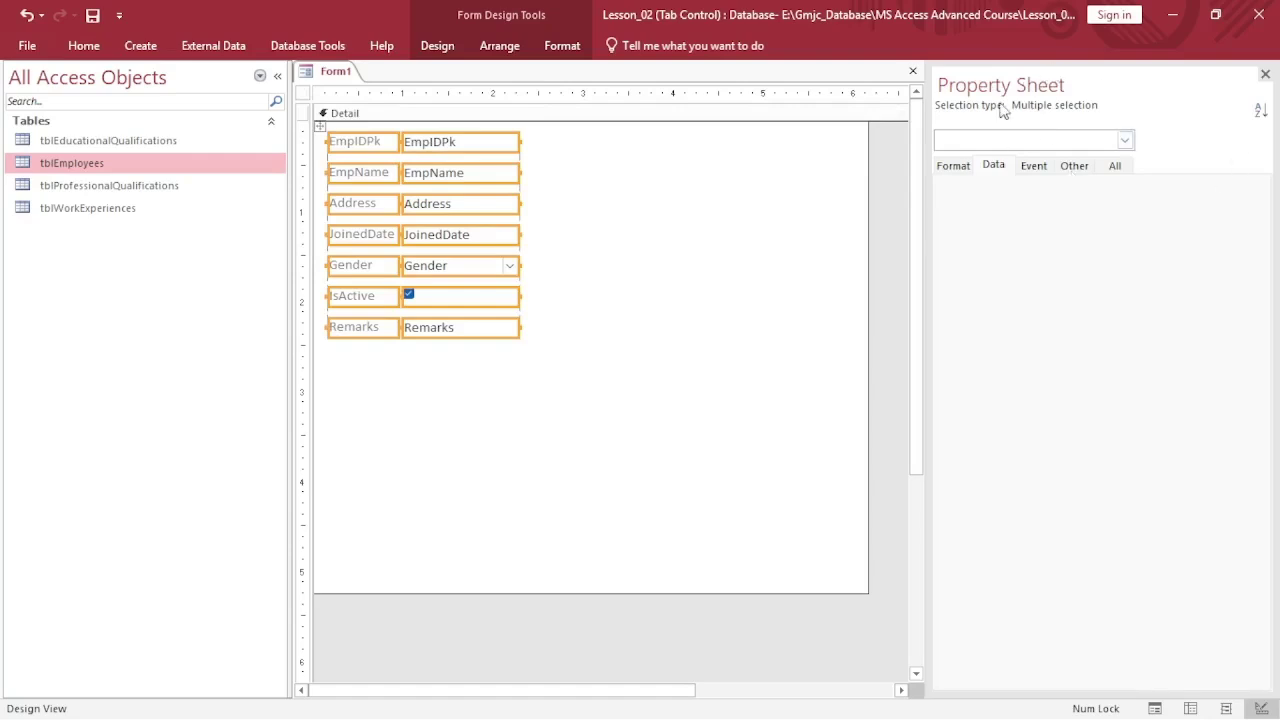
pyautogui.click(952, 165)
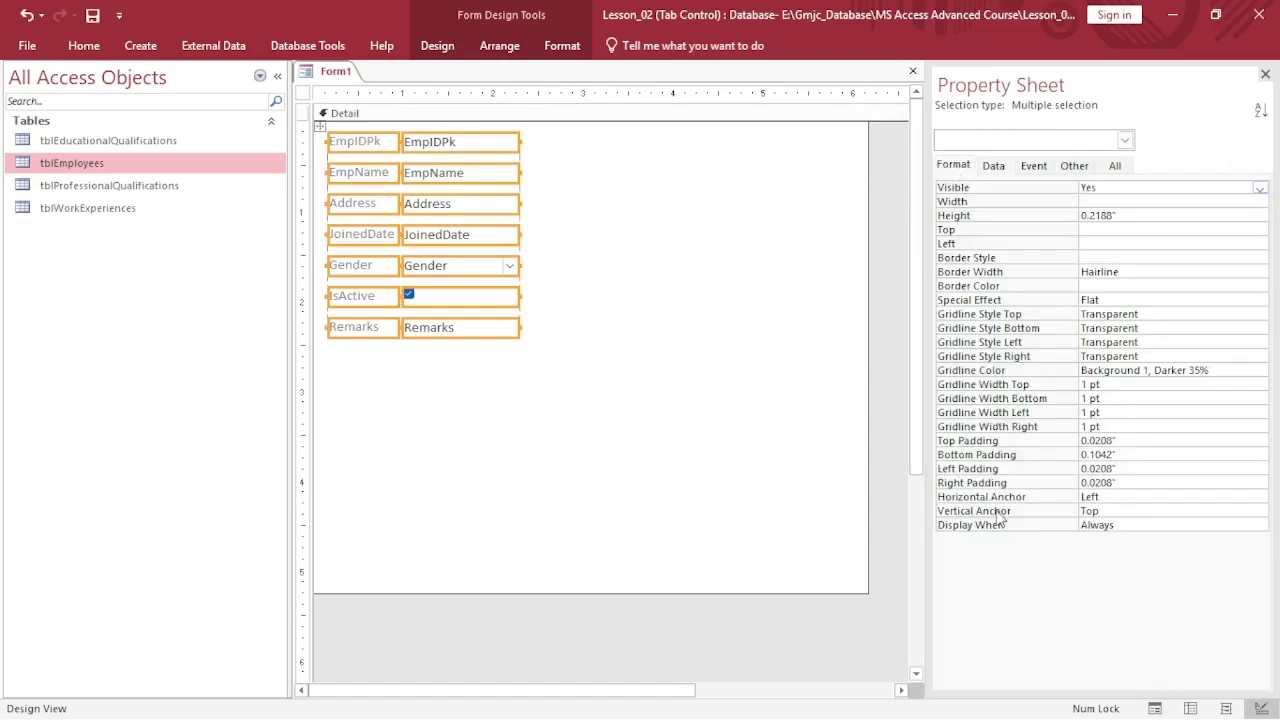
pyautogui.click(998, 443)
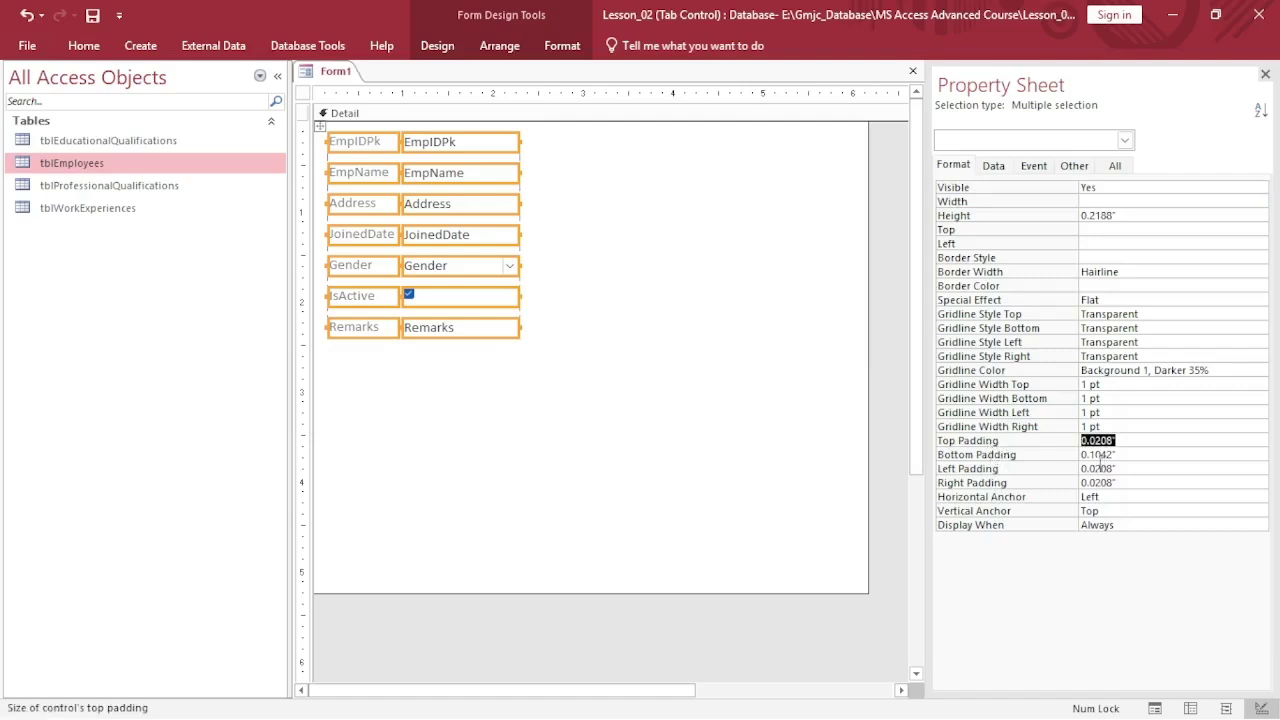
pyautogui.write('0')
pyautogui.press('Return')
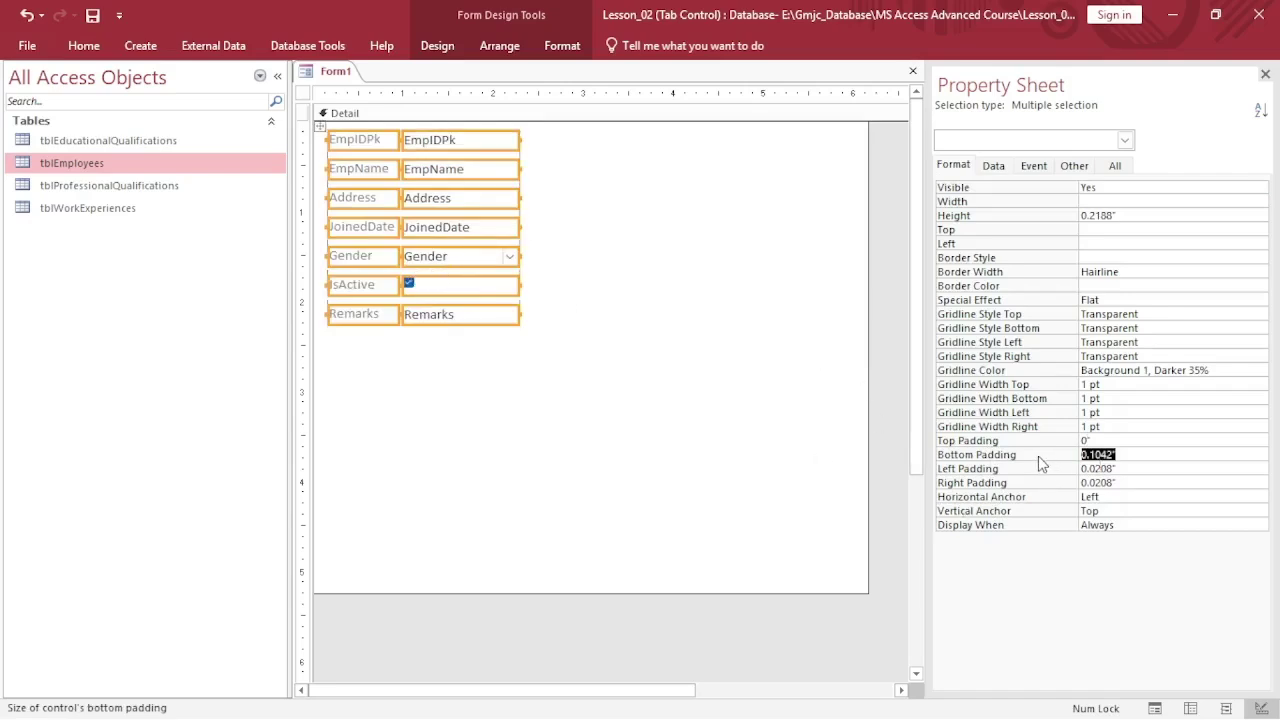
pyautogui.write('.05')
pyautogui.press('Return')
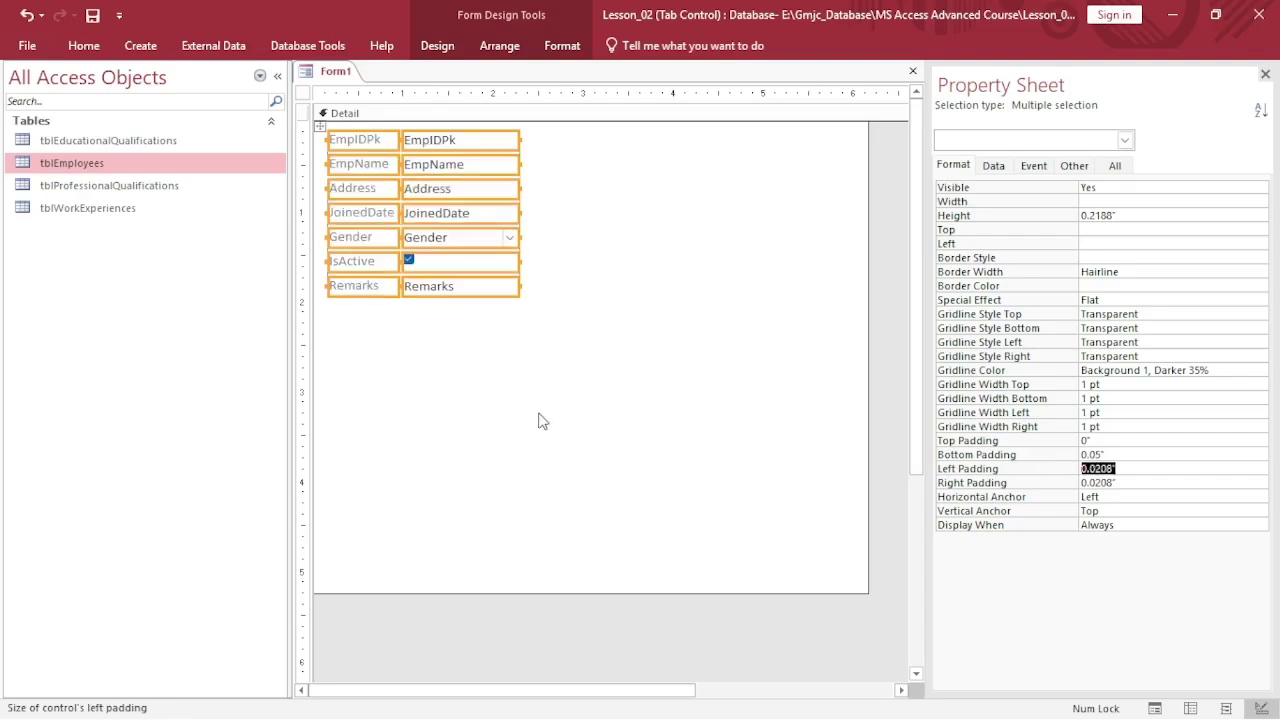
pyautogui.click(538, 421)
# Widen the column of field controls to about 3.1 inches by extending its right edge
pyautogui.click(508, 145)
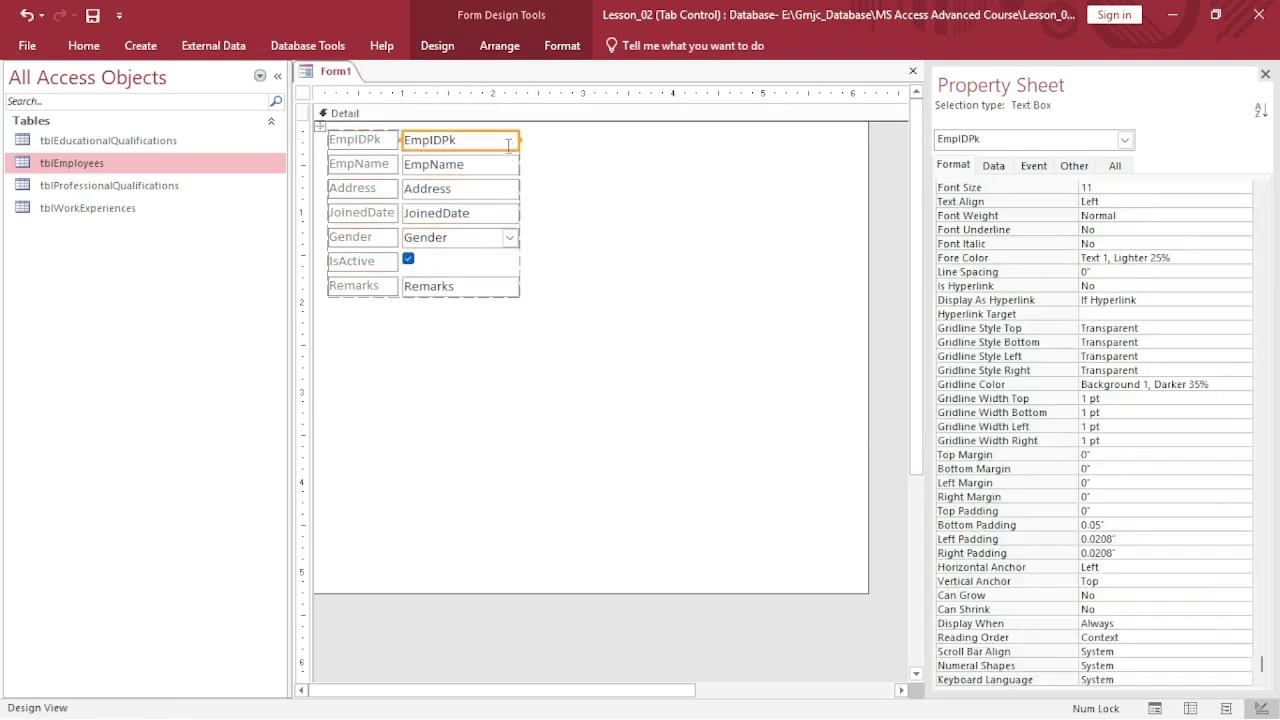
pyautogui.moveTo(519, 141); pyautogui.dragTo(681, 140)
pyautogui.click(574, 431)
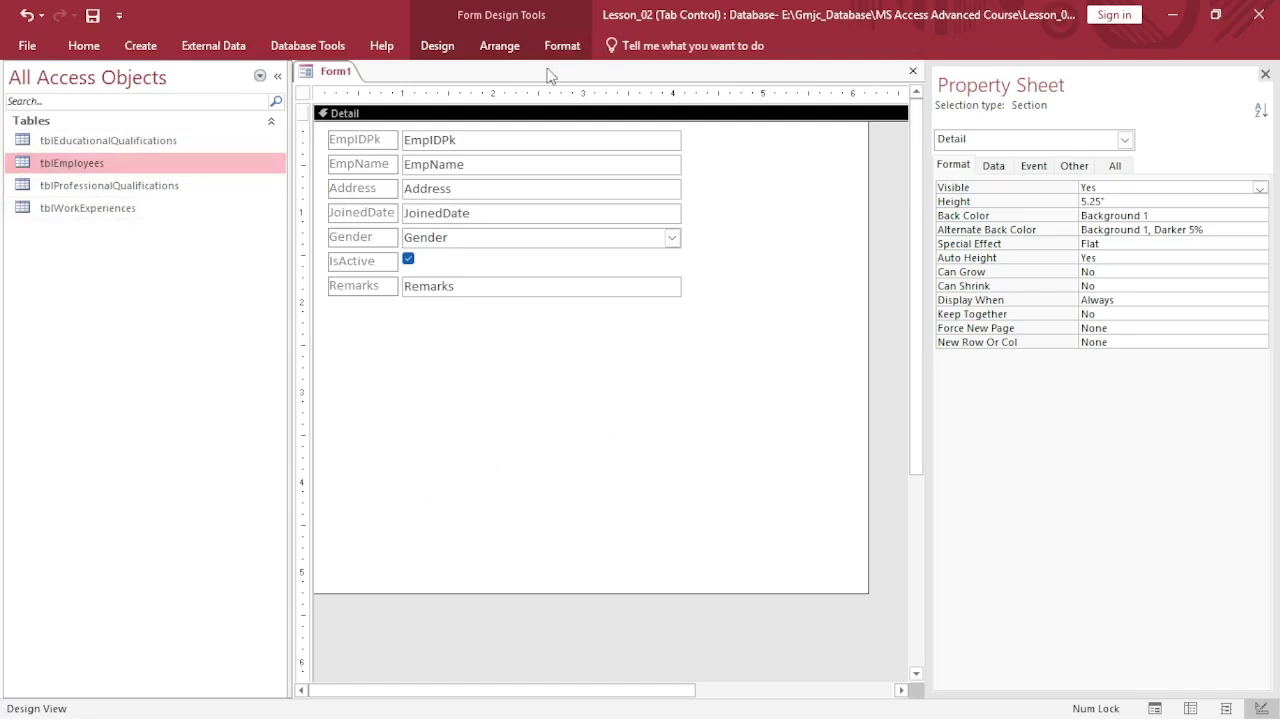
# Draw a Tab Control about 6.4 inches wide and 2.9 inches high beneath the stacked fields
pyautogui.click(442, 51)
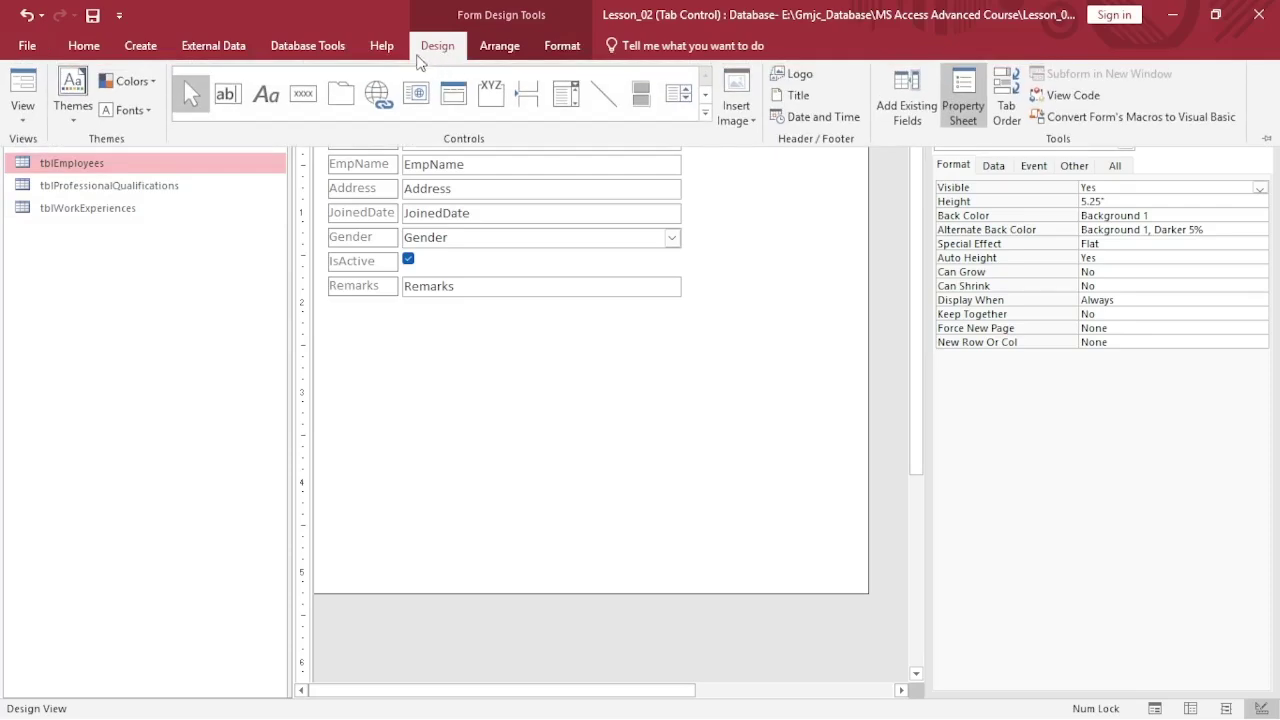
pyautogui.click(357, 110)
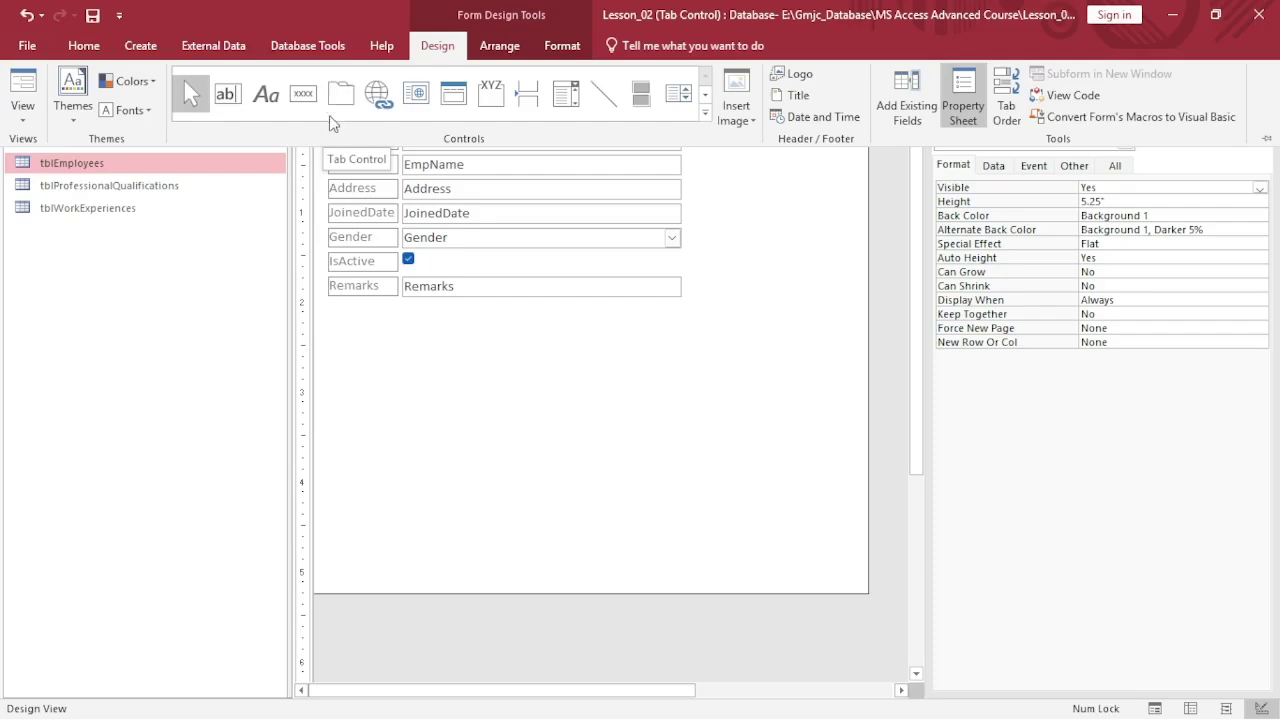
pyautogui.click(334, 95)
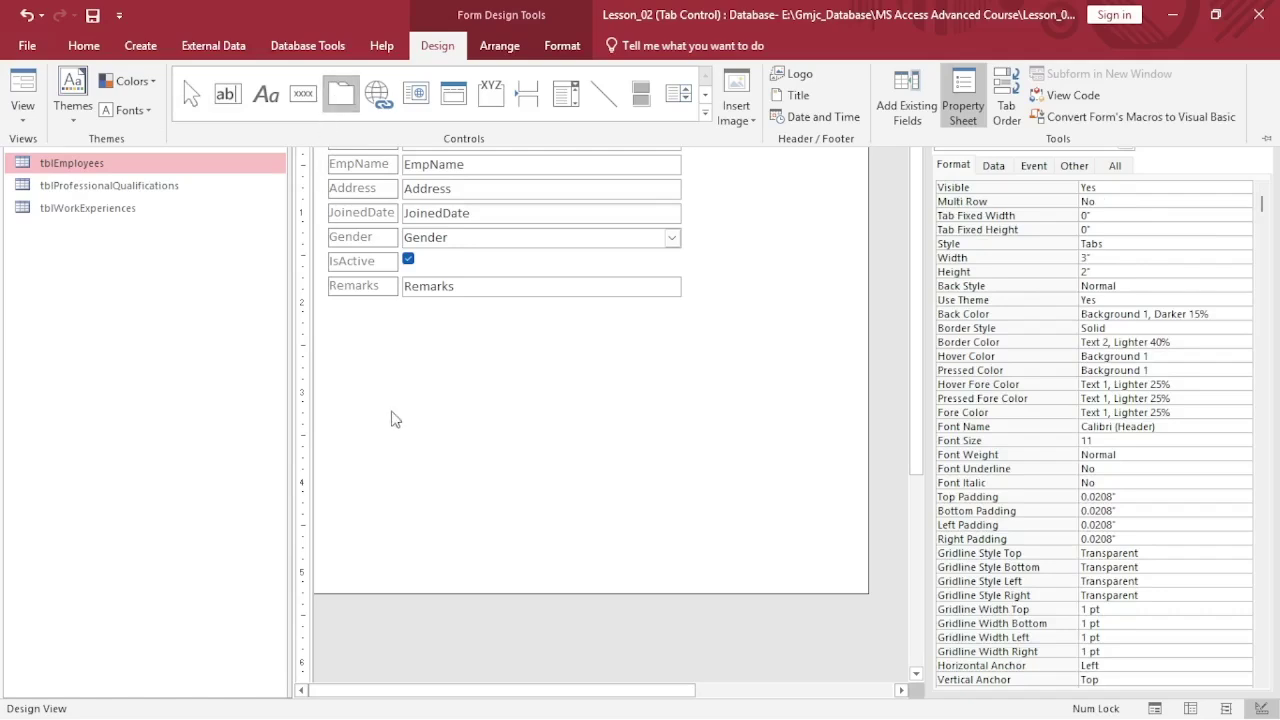
pyautogui.click(369, 372)
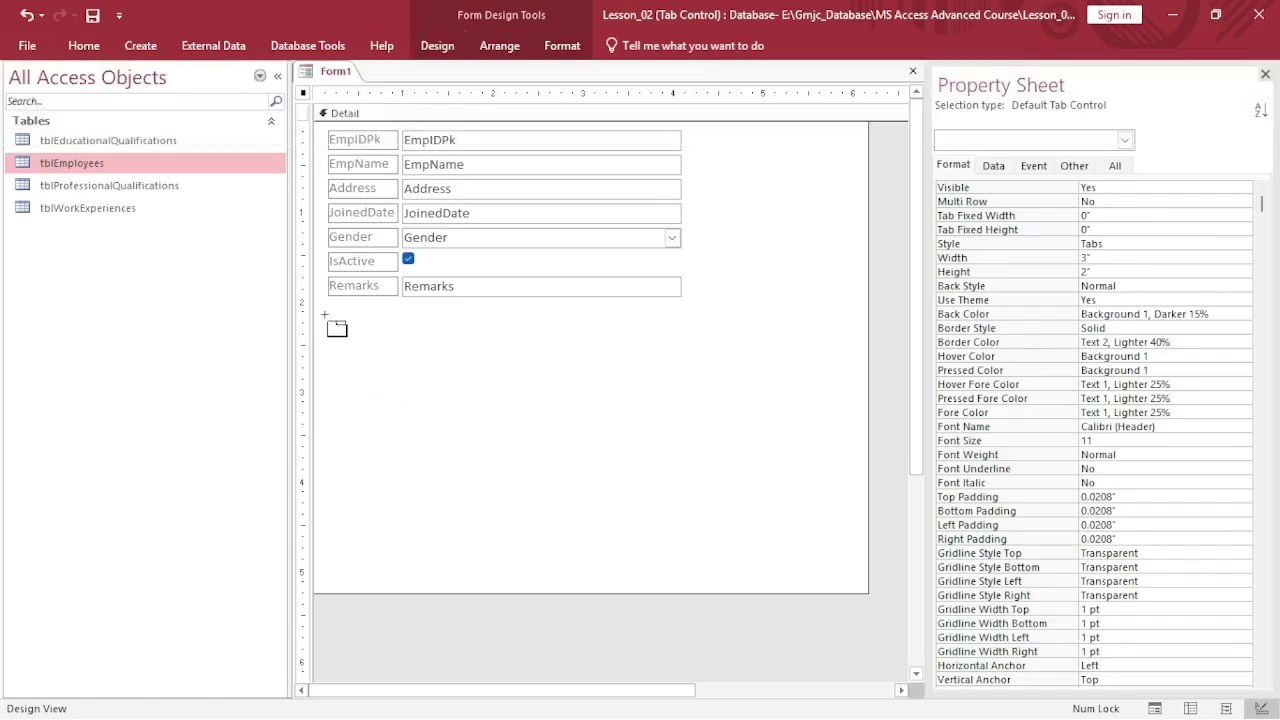
pyautogui.moveTo(324, 313); pyautogui.dragTo(858, 575)
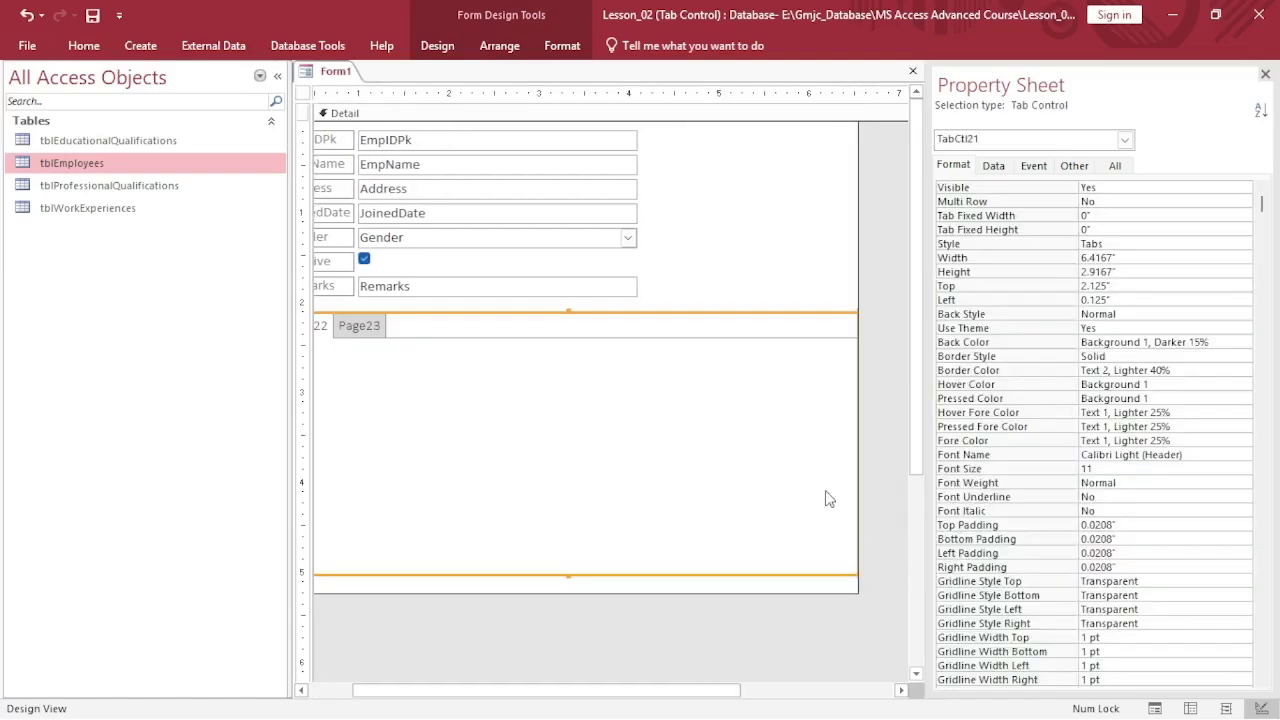
# Collapse the Navigation Pane, and widen the form to about 7.25 inches and its Tab Control to about 6.96 inches
pyautogui.click(277, 76)
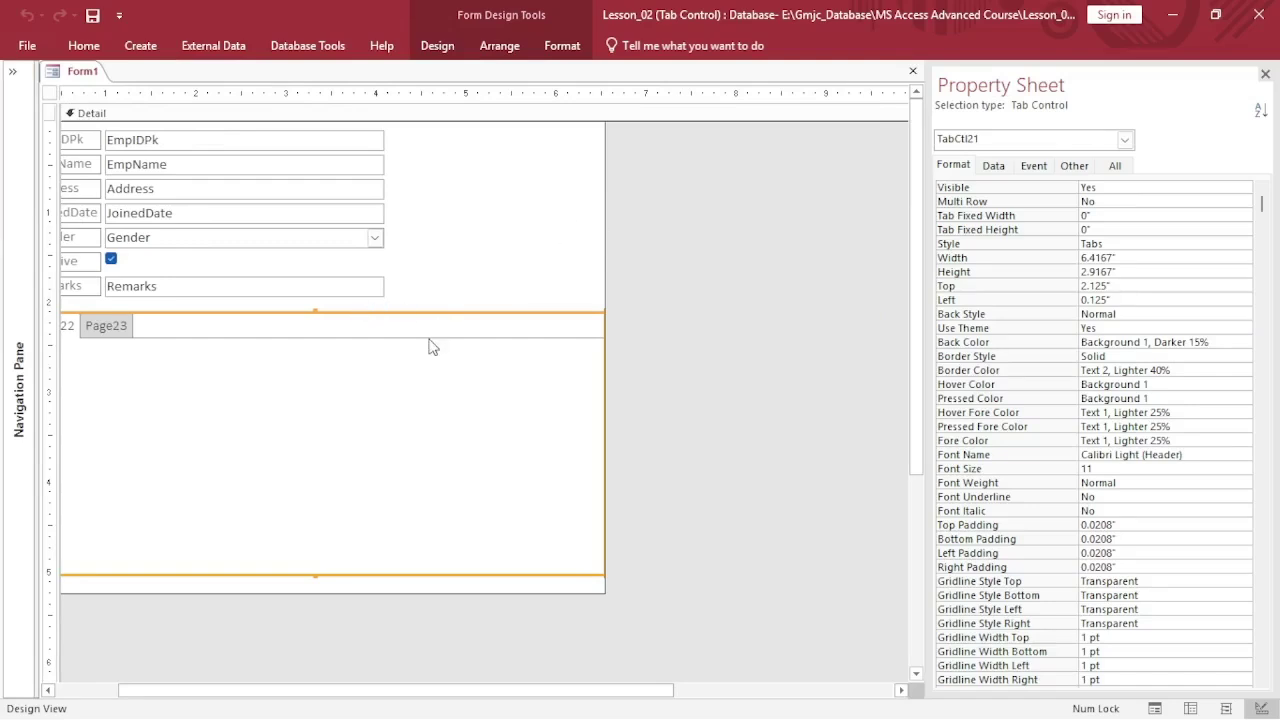
pyautogui.moveTo(346, 715)
pyautogui.moveTo(277, 690); pyautogui.dragTo(183, 698)
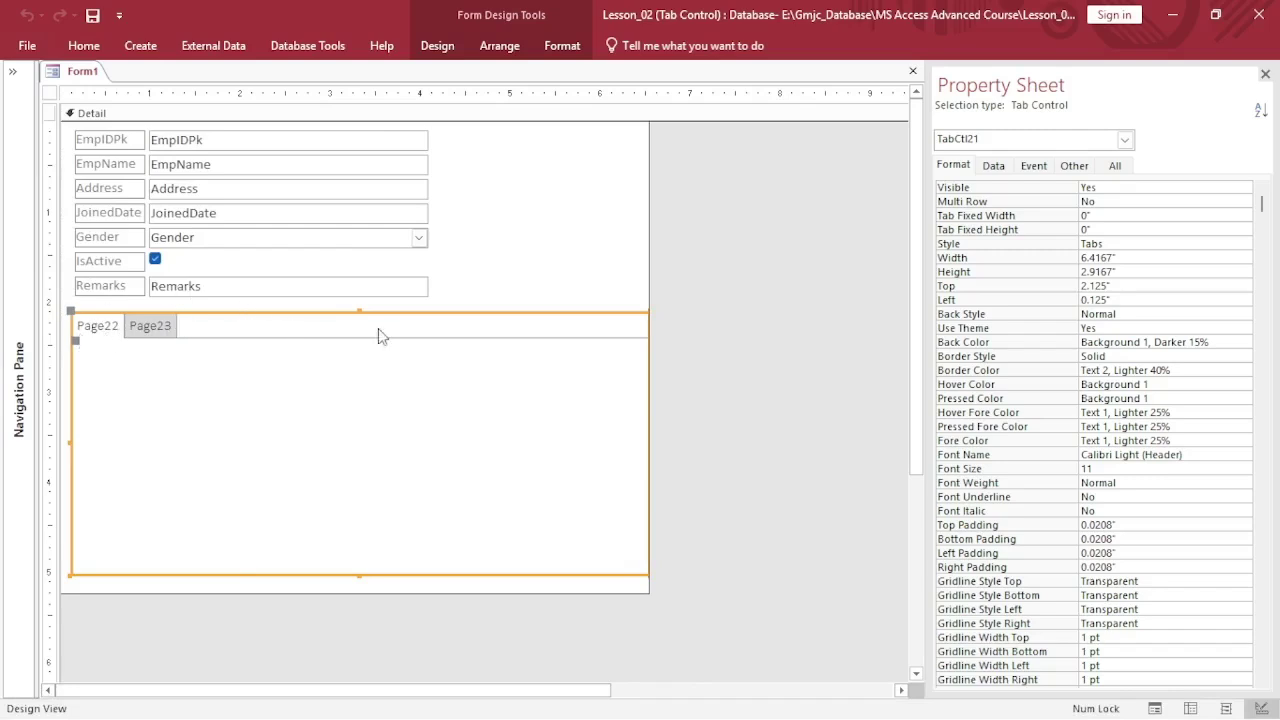
pyautogui.moveTo(648, 259); pyautogui.dragTo(689, 285)
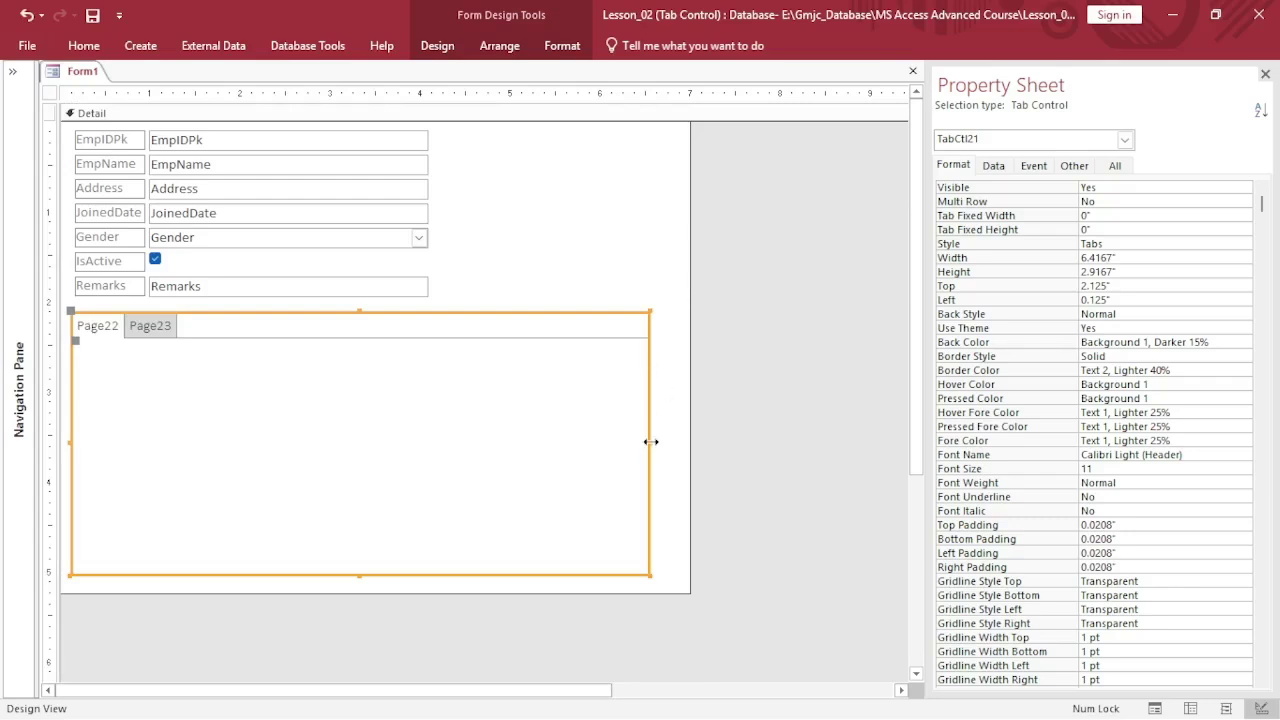
pyautogui.moveTo(651, 441); pyautogui.dragTo(698, 454)
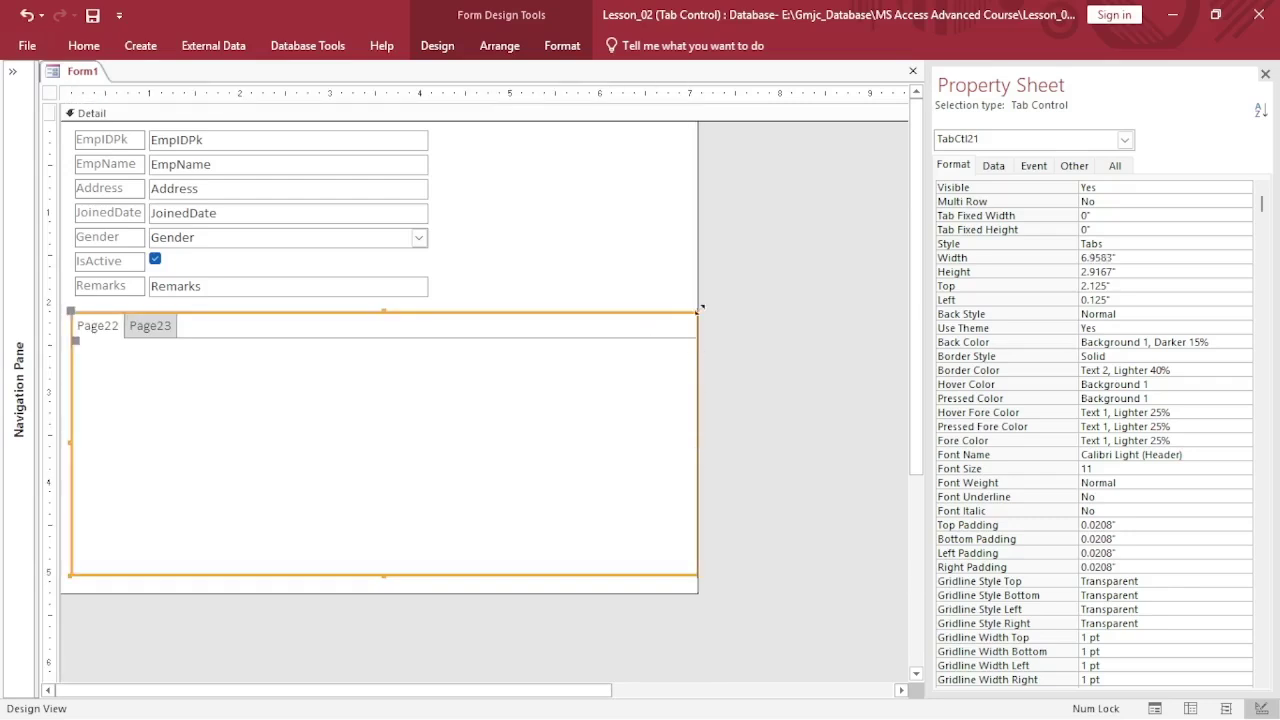
pyautogui.moveTo(699, 249); pyautogui.dragTo(713, 251)
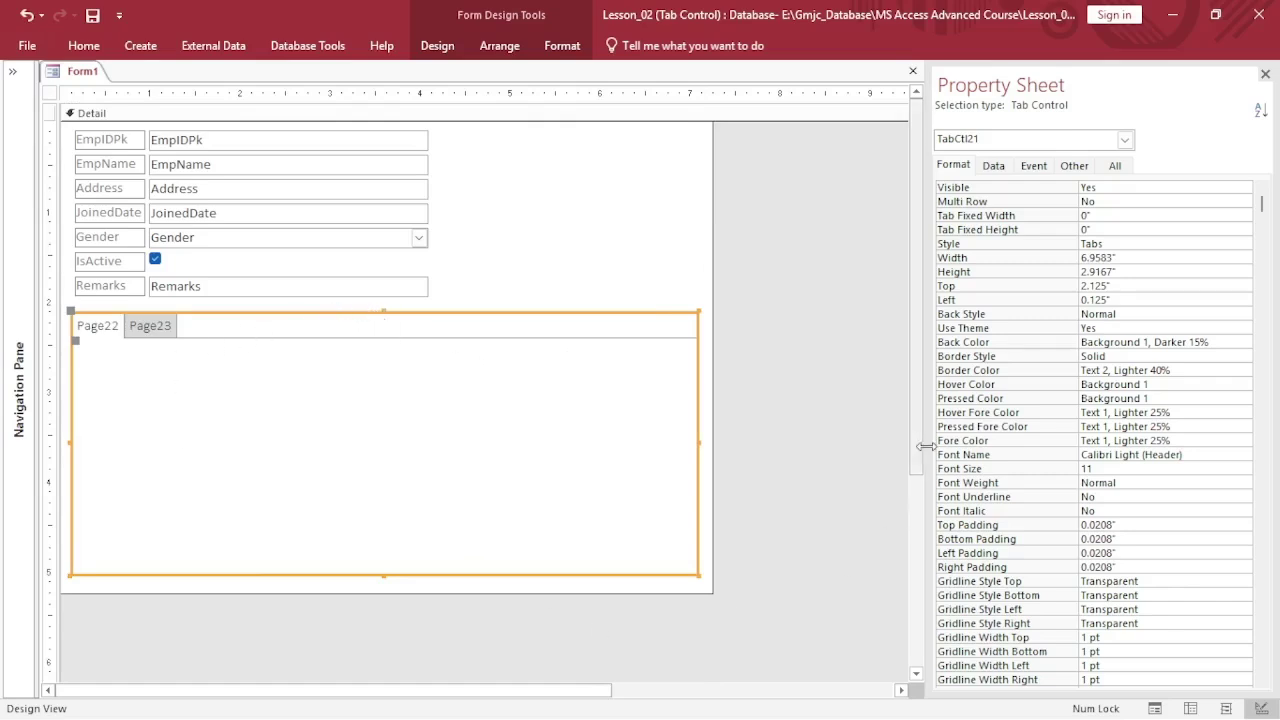
# Set the Tab Control's Name property to TabCtlEmpDetails
pyautogui.click(1084, 170)
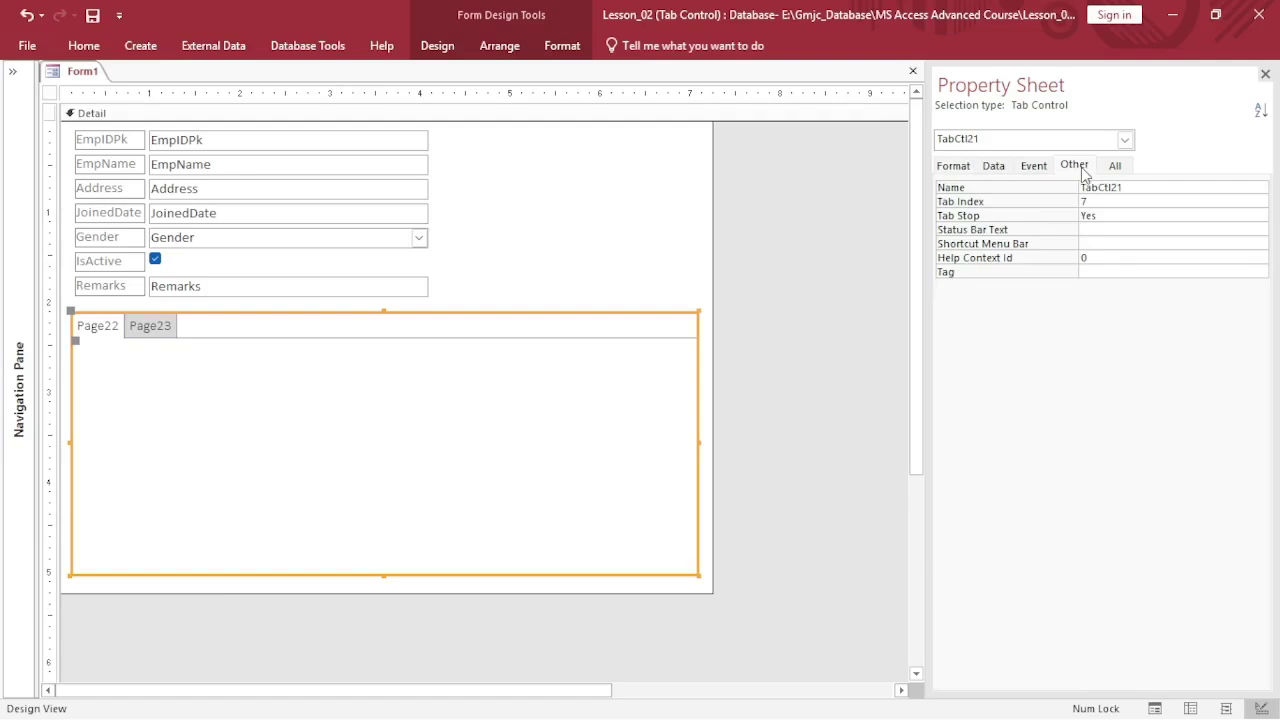
pyautogui.click(1130, 191)
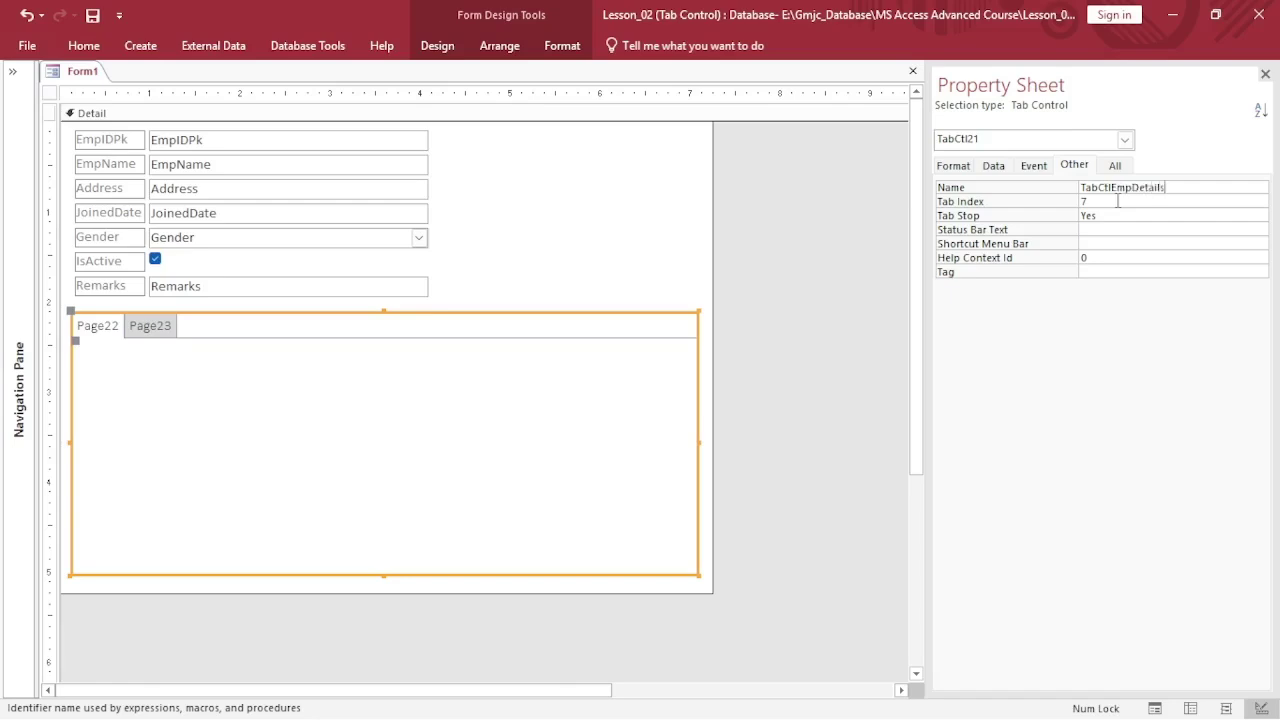
pyautogui.click(1178, 202)
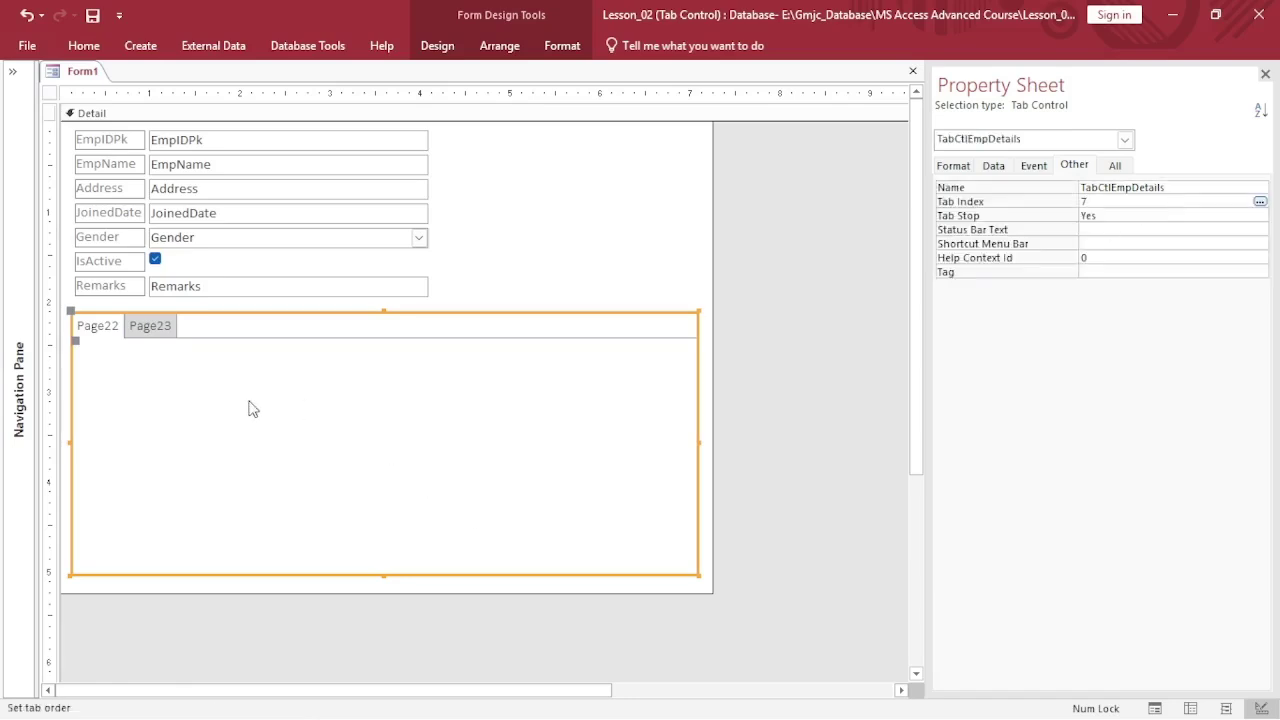
# Insert a third page in the Tab Control after its two existing pages
pyautogui.click(109, 330)
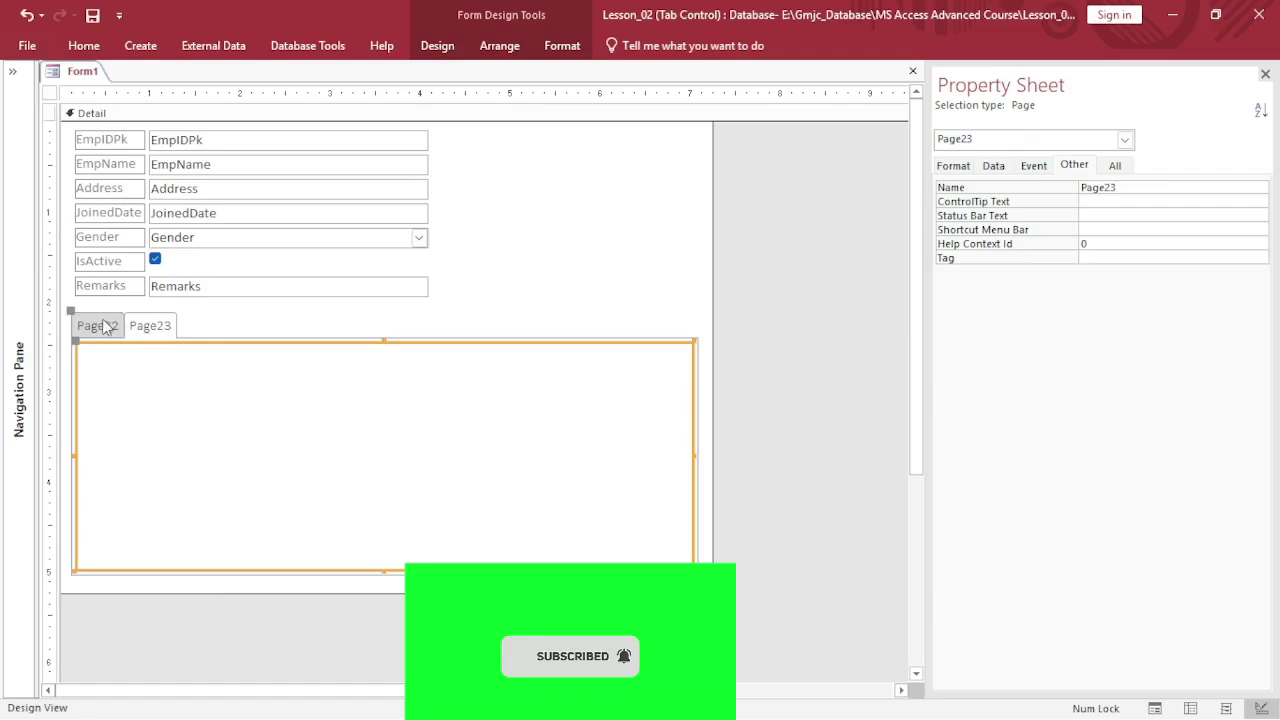
pyautogui.click(106, 325)
pyautogui.click(152, 336)
pyautogui.click(105, 328)
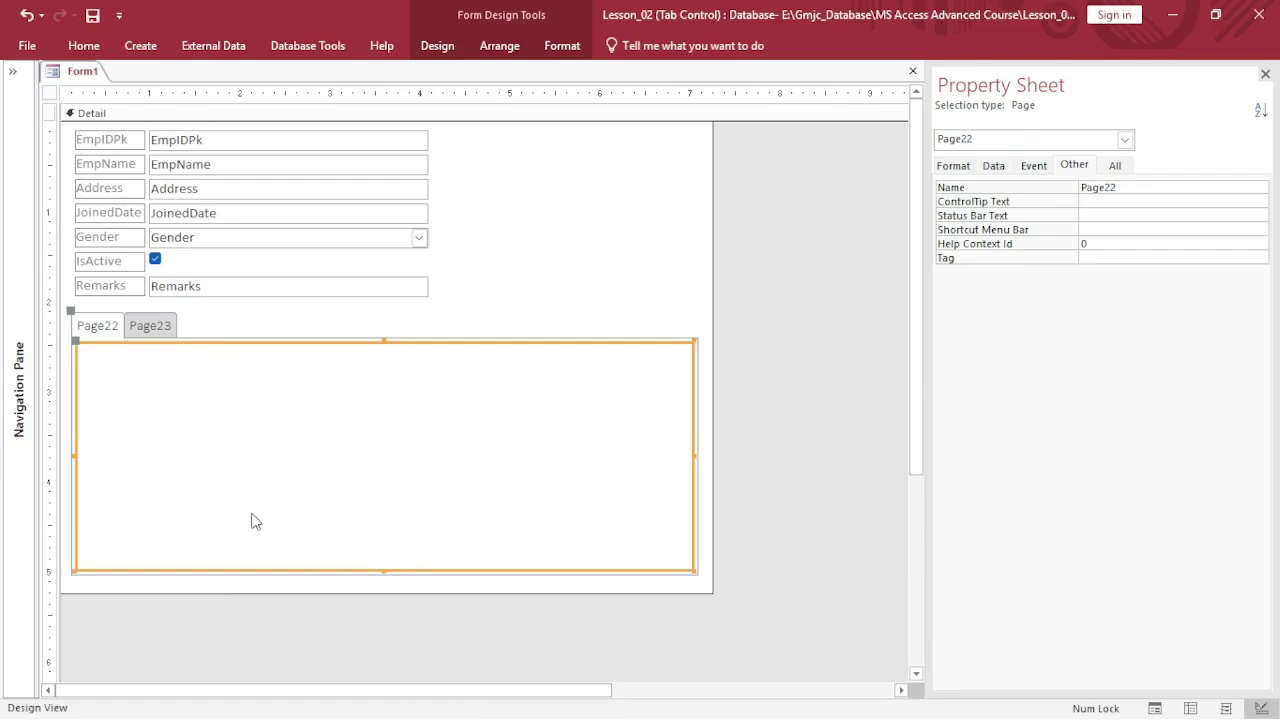
pyautogui.click(163, 328)
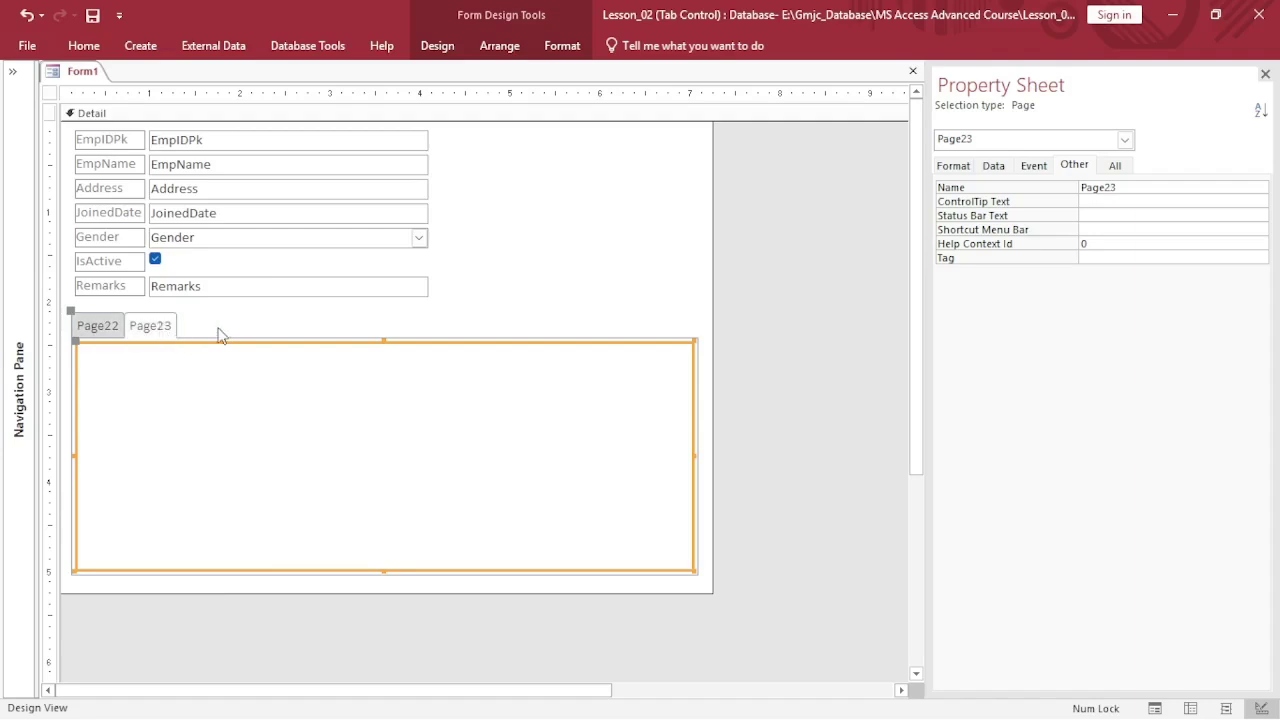
pyautogui.rightClick(155, 331)
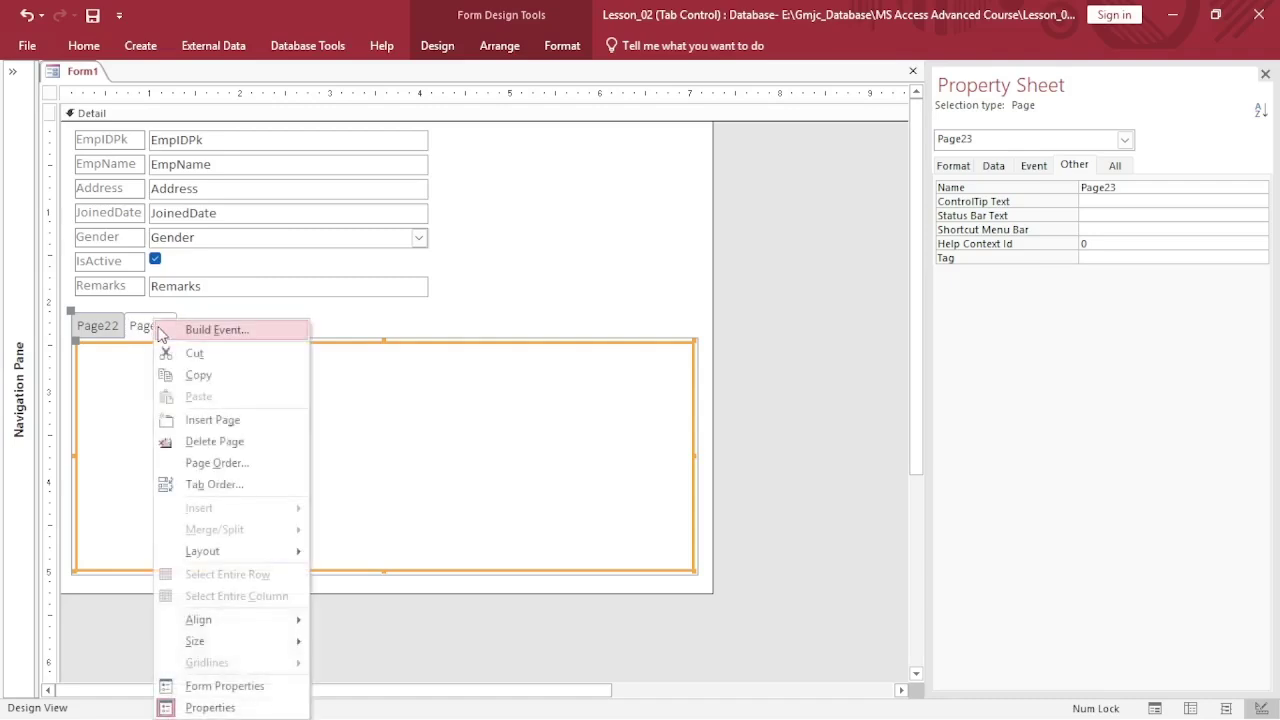
pyautogui.click(215, 421)
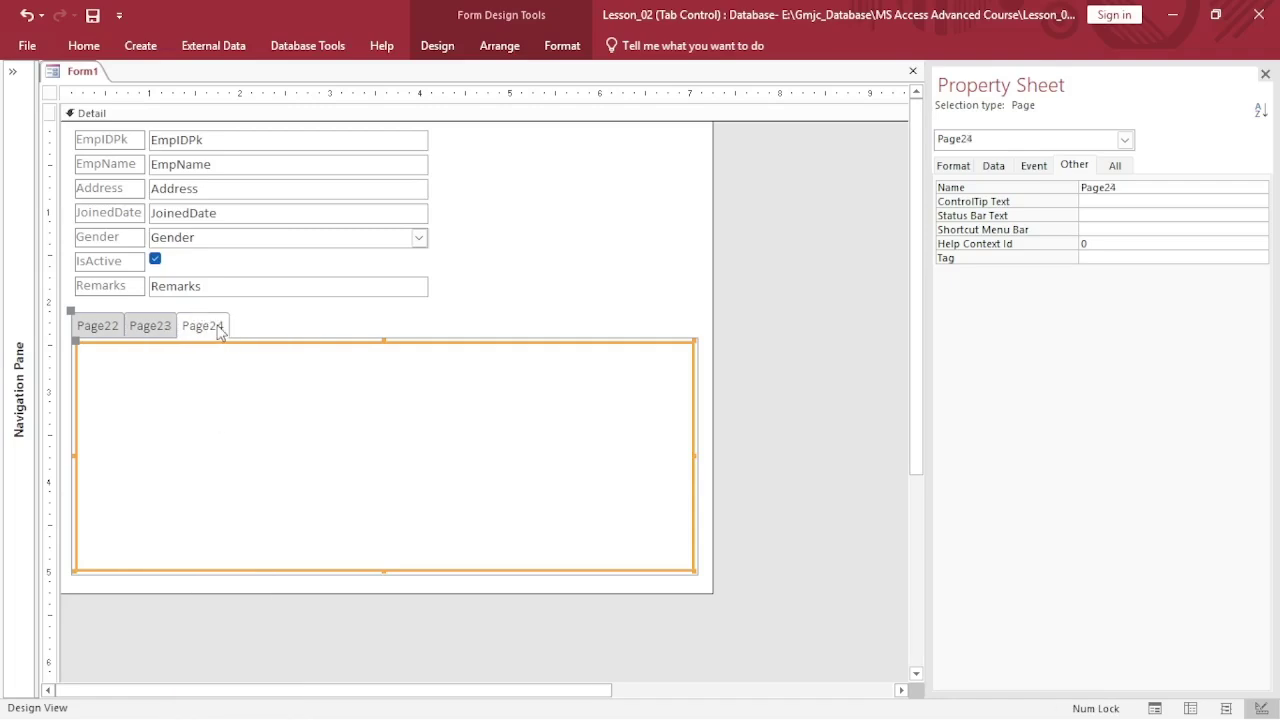
# Set the Name property of the Tab Control's first page to pgEducationalQly
pyautogui.click(106, 332)
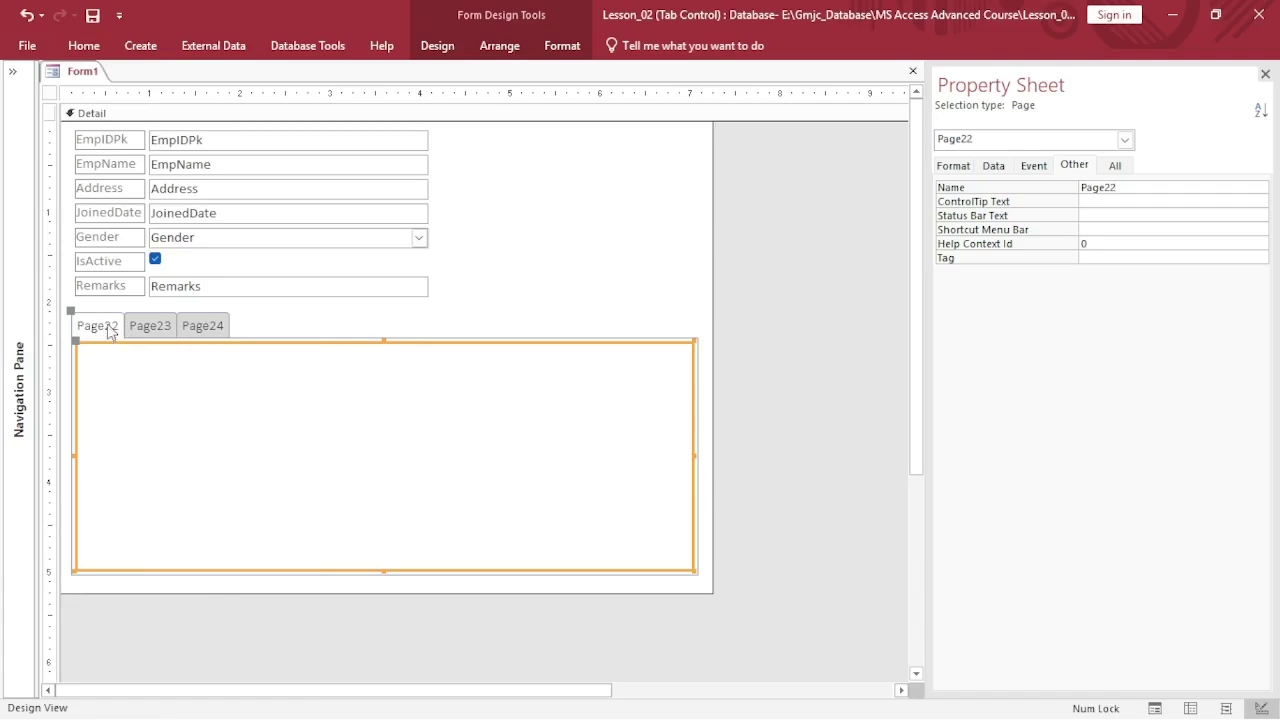
pyautogui.click(1066, 190)
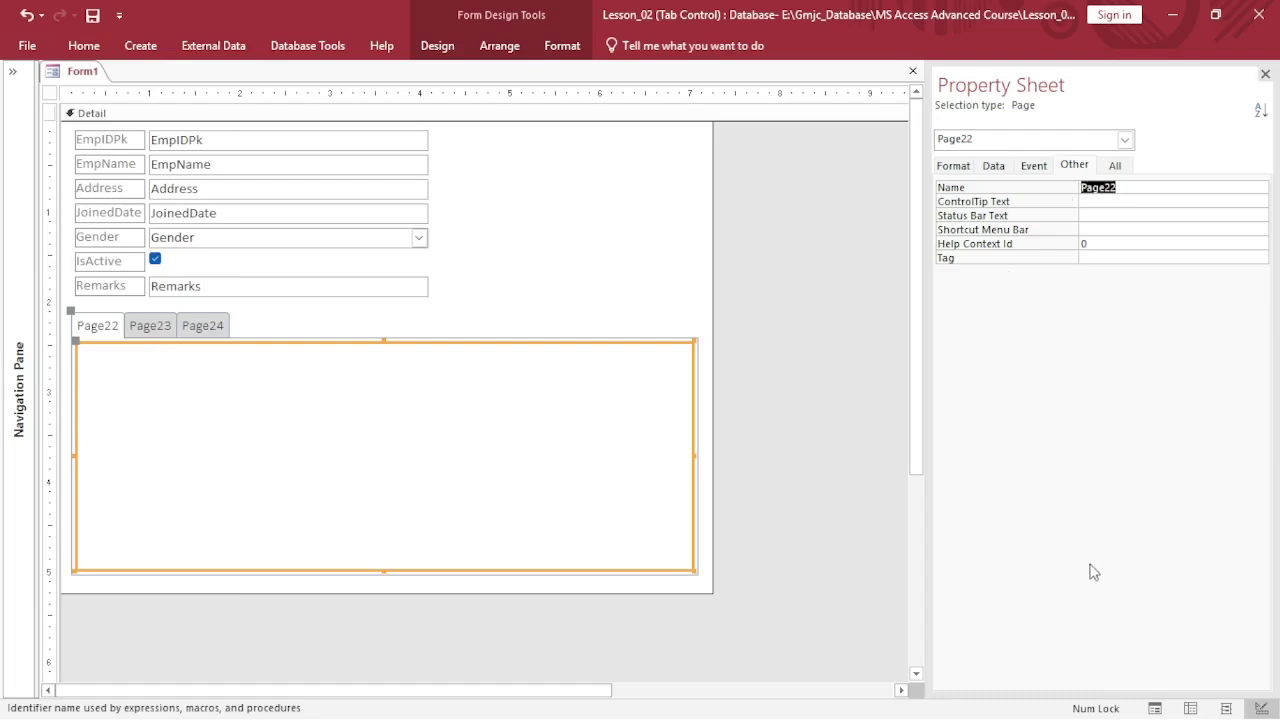
pyautogui.write('pgEducationalQly')
pyautogui.click(165, 327)
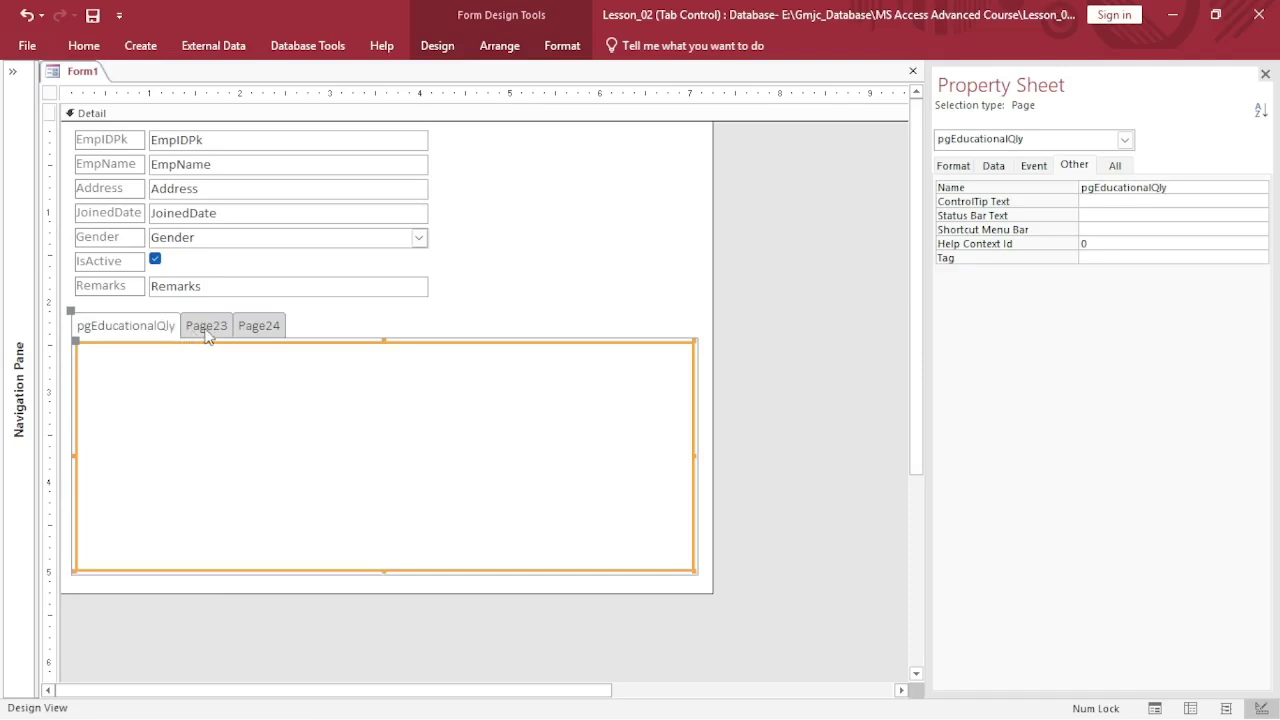
# Set the Name property of the Tab Control's second page to pgProfessionalQly
pyautogui.click(205, 330)
pyautogui.click(1041, 197)
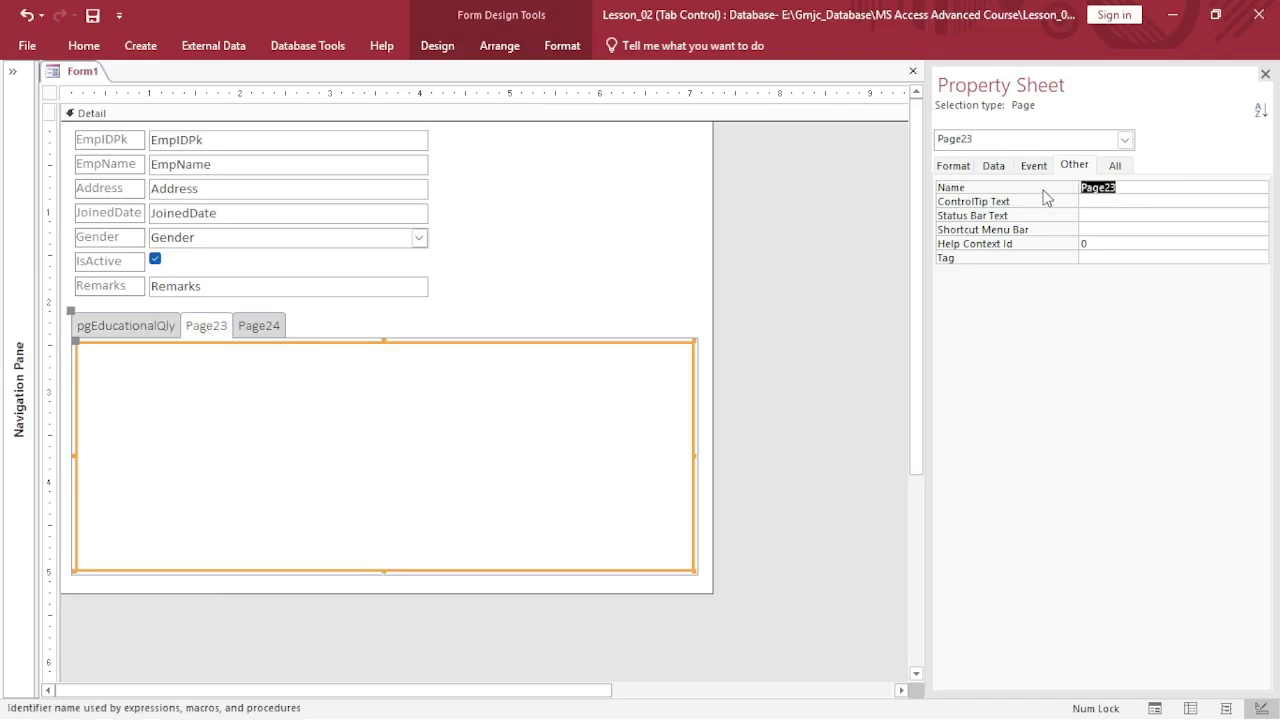
pyautogui.write('pgProfessional')
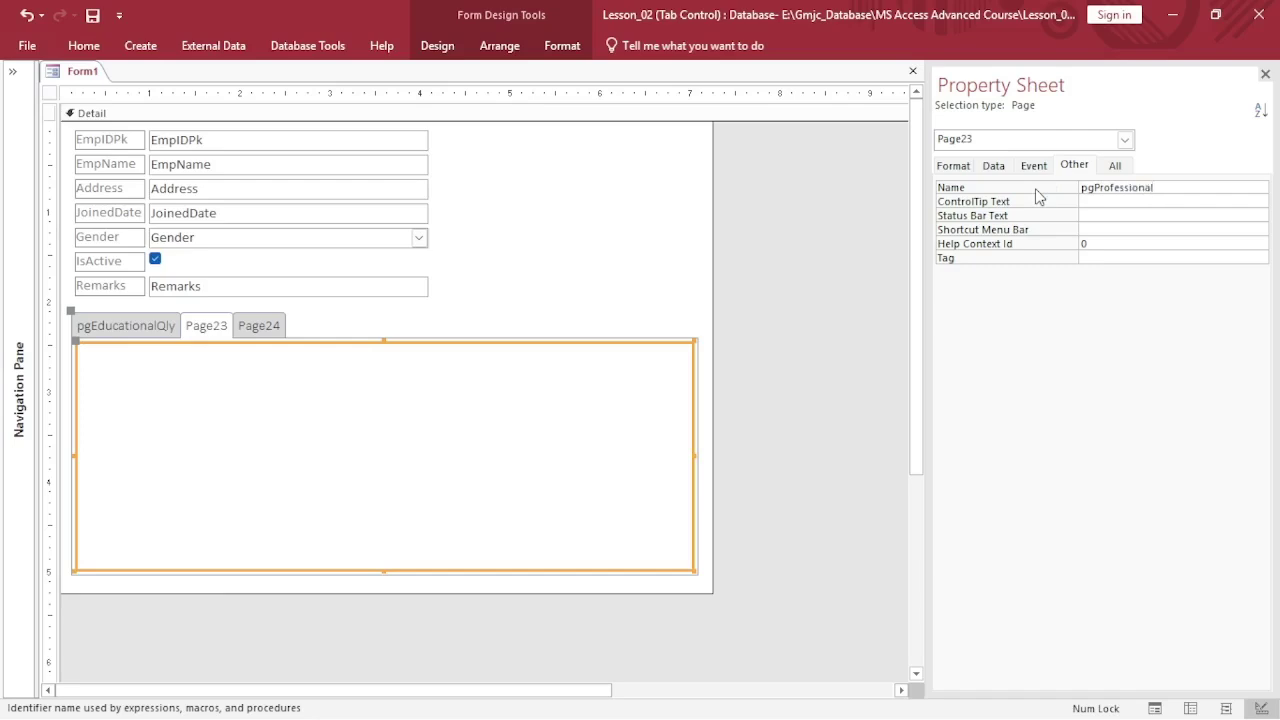
pyautogui.write('Qly')
pyautogui.click(266, 331)
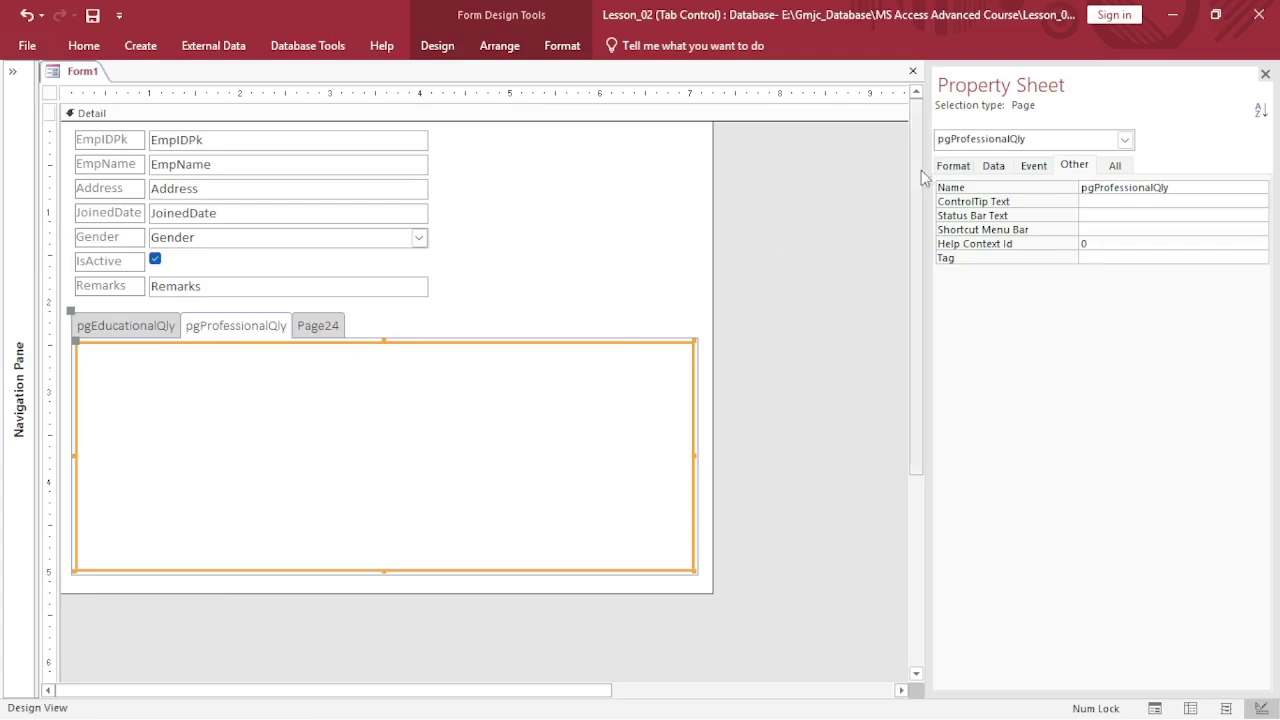
pyautogui.click(1026, 189)
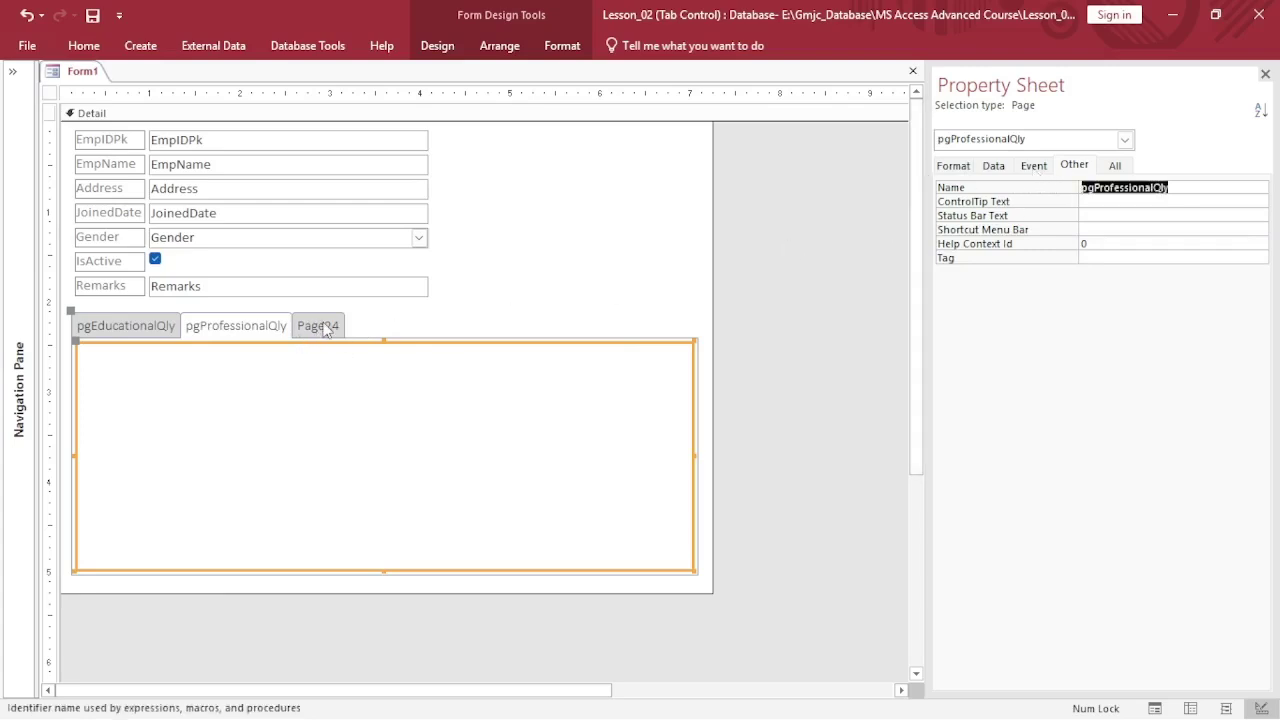
# Set the Name property of the Tab Control's third page to pgWorkedExp
pyautogui.click(325, 330)
pyautogui.click(1069, 190)
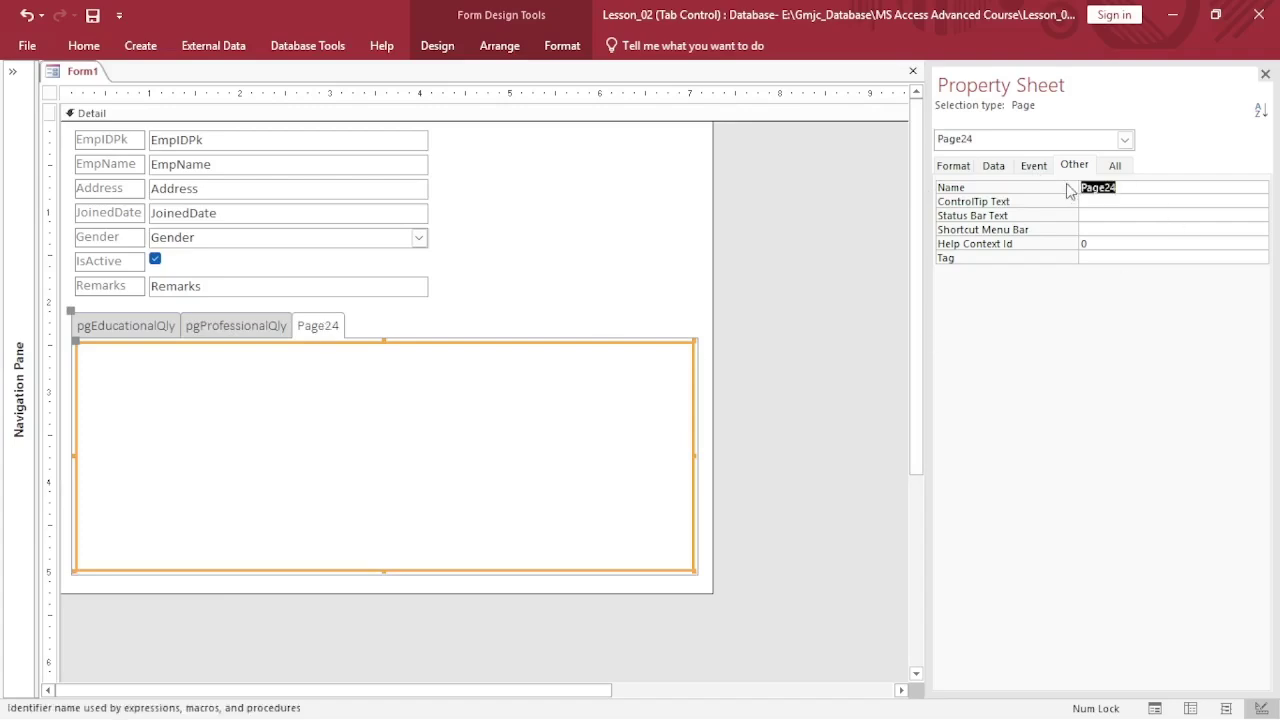
pyautogui.write('pgWorkedExpe')
pyautogui.press('BackSpace')
pyautogui.click(290, 424)
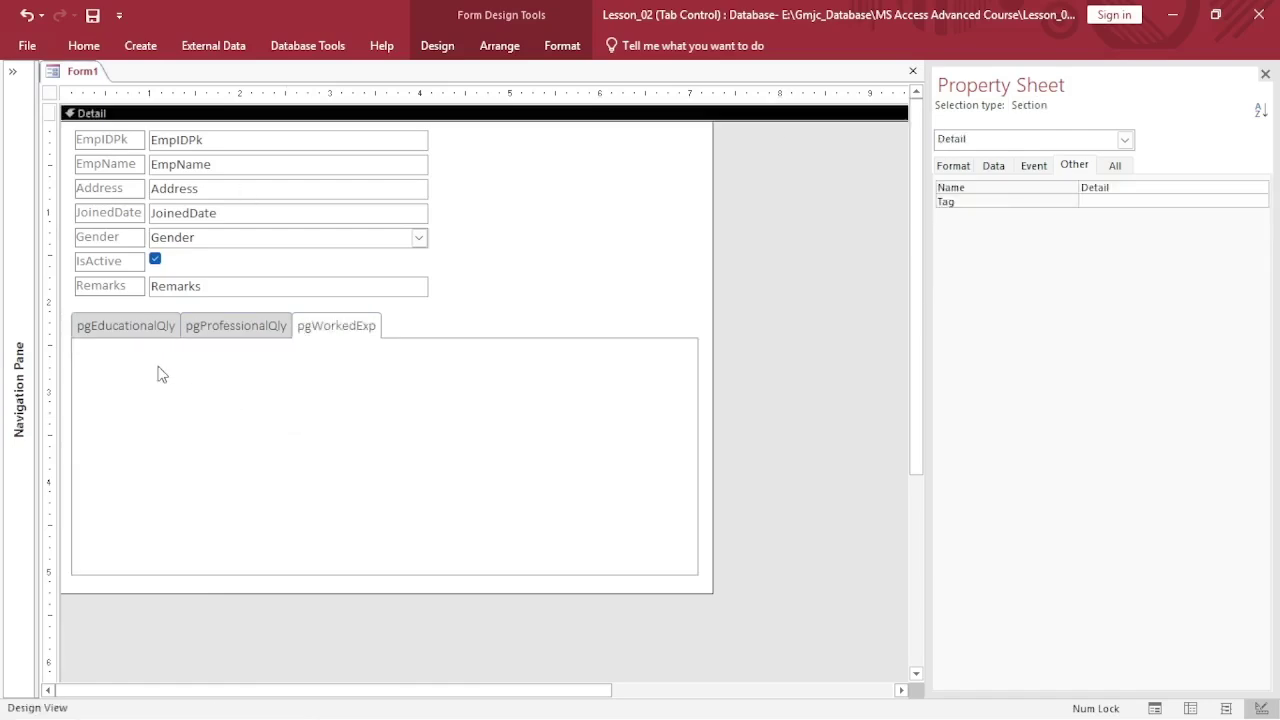
# Set the Caption of the pgEducationalQly page to "Educational Qualification"
pyautogui.click(128, 333)
pyautogui.click(104, 331)
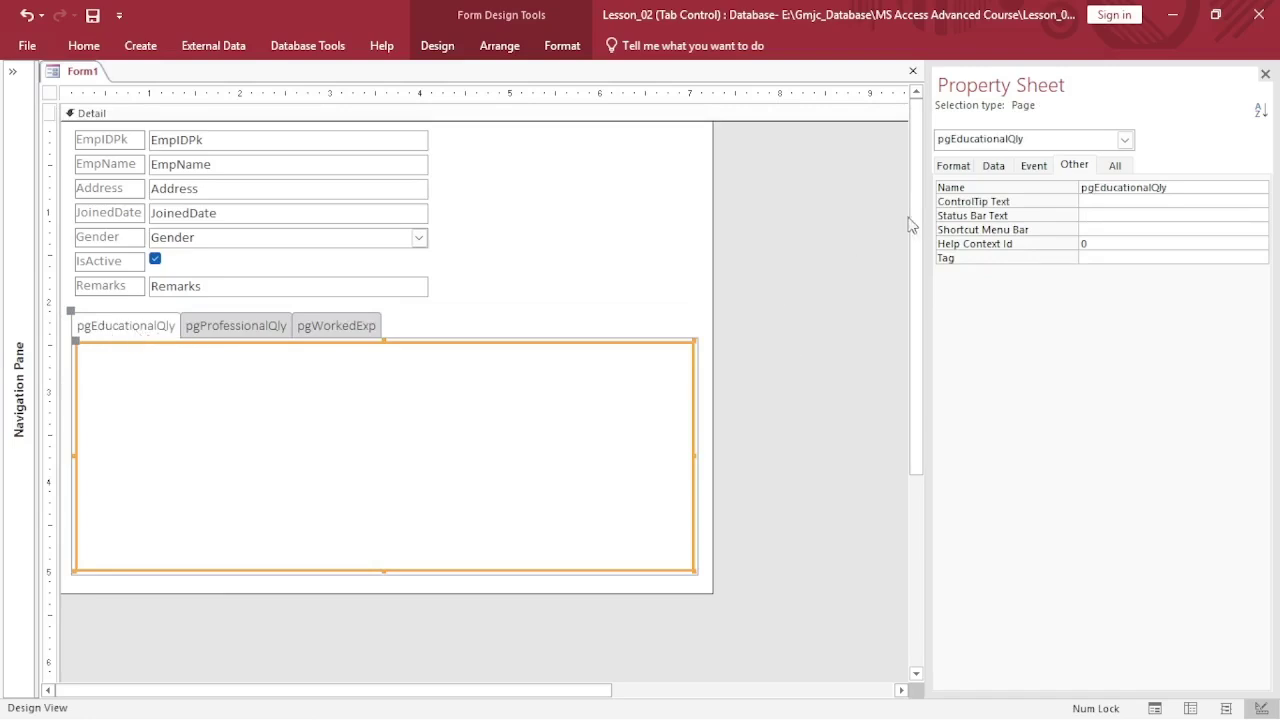
pyautogui.click(955, 168)
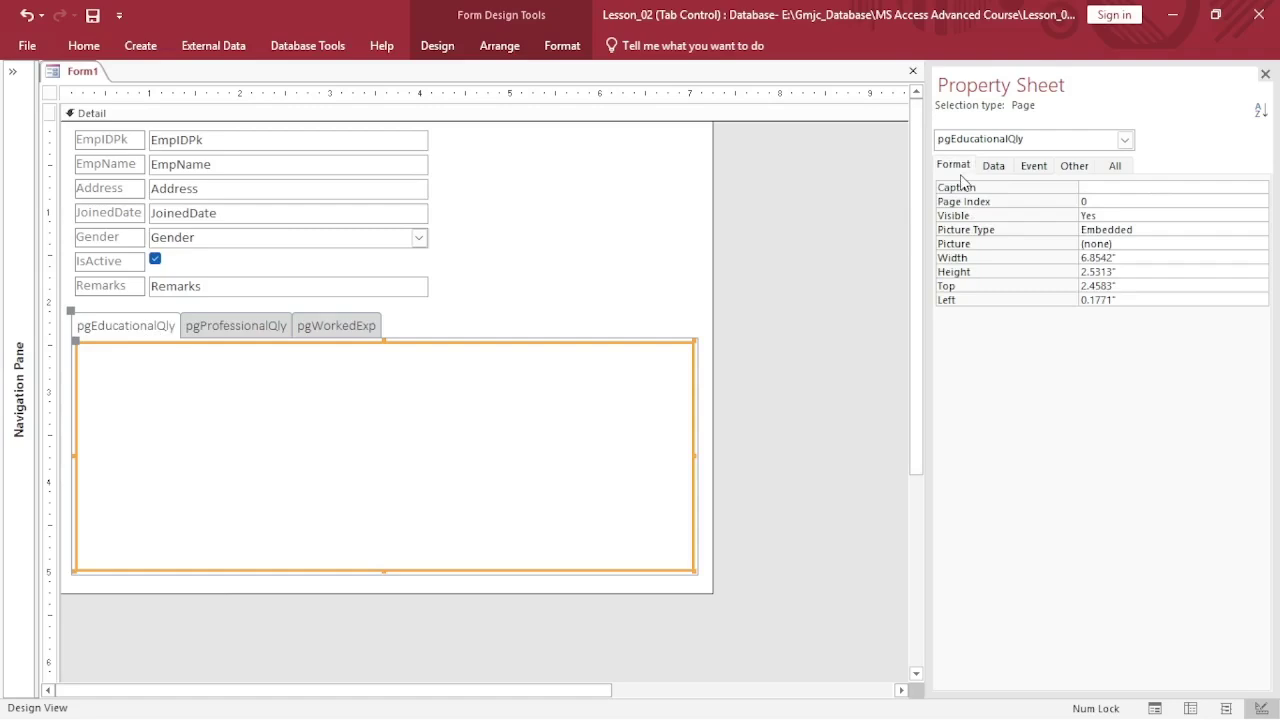
pyautogui.click(1090, 189)
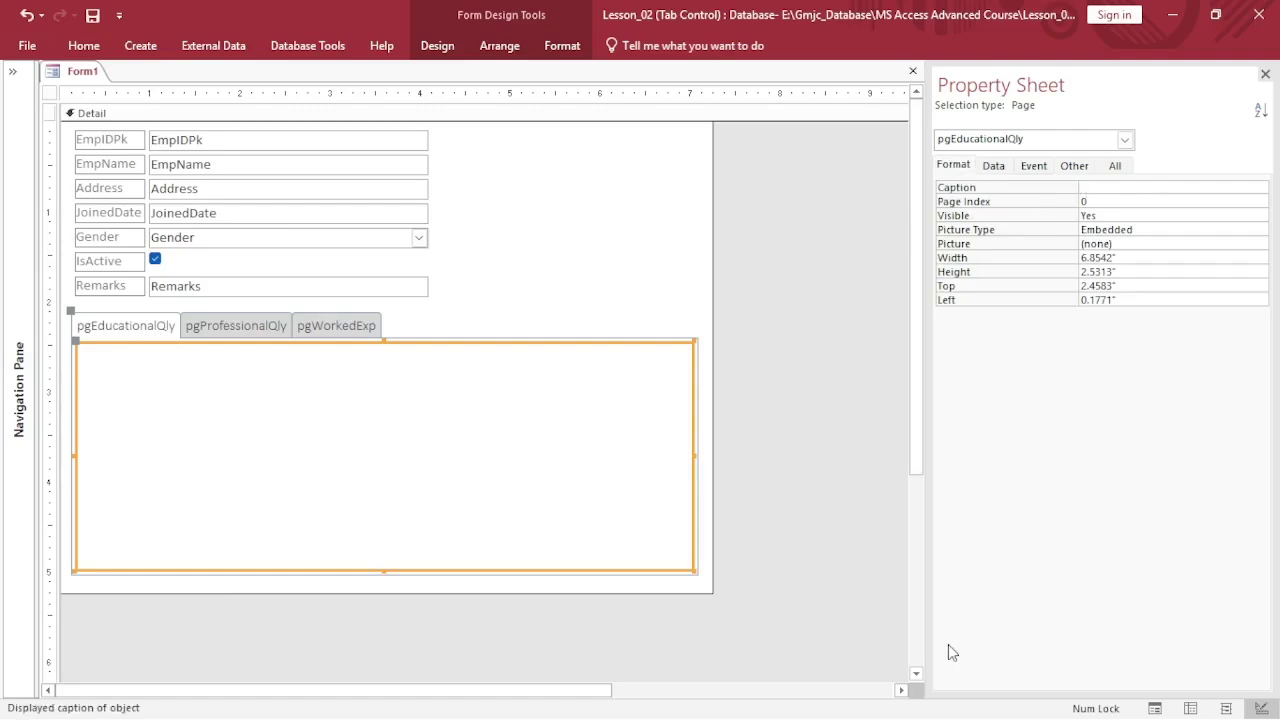
pyautogui.write('Education')
pyautogui.press('BackSpace')
pyautogui.write('al Qualification')
pyautogui.press('Return')
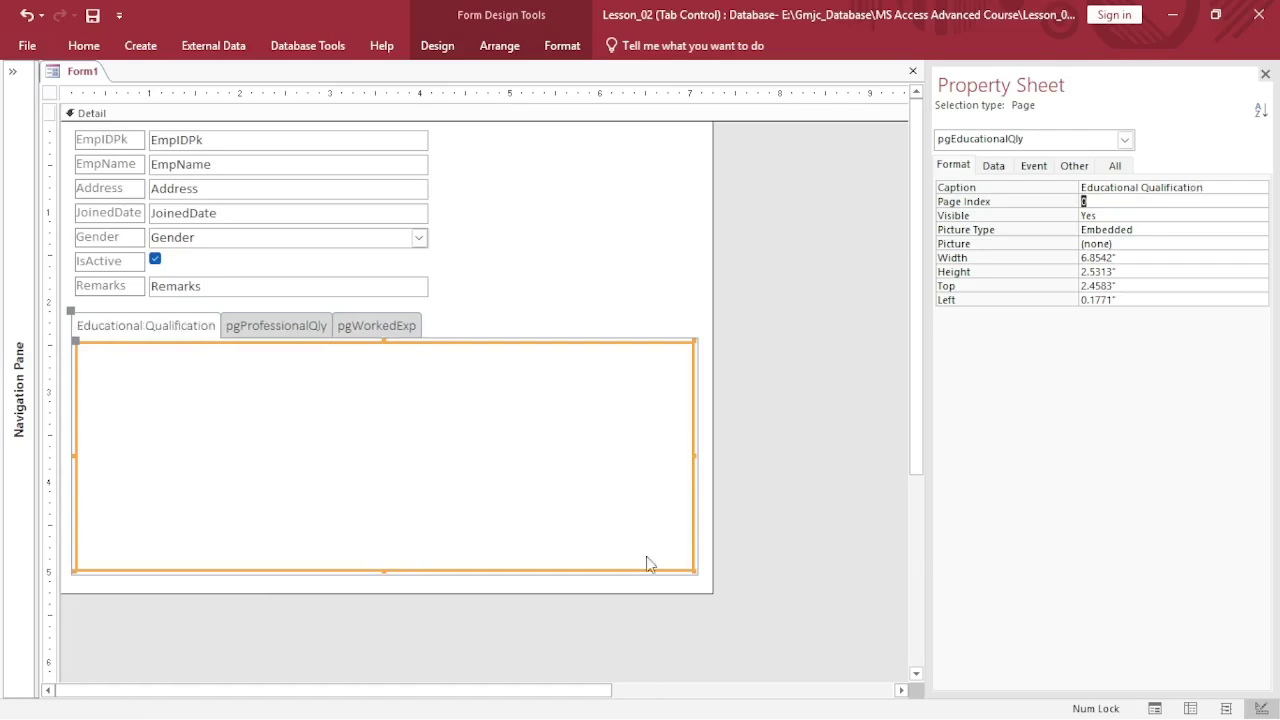
# Set the Caption of the pgProfessionalQly page to "Professional Qualification"
pyautogui.click(314, 332)
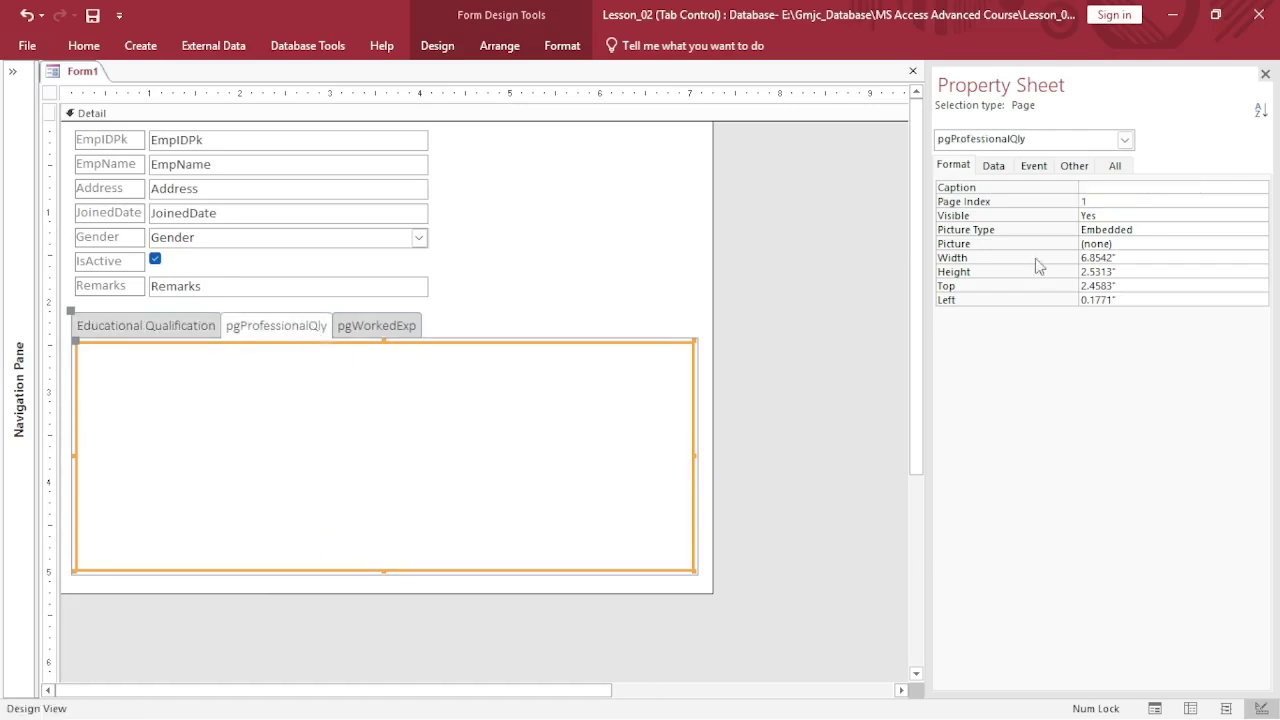
pyautogui.click(1008, 190)
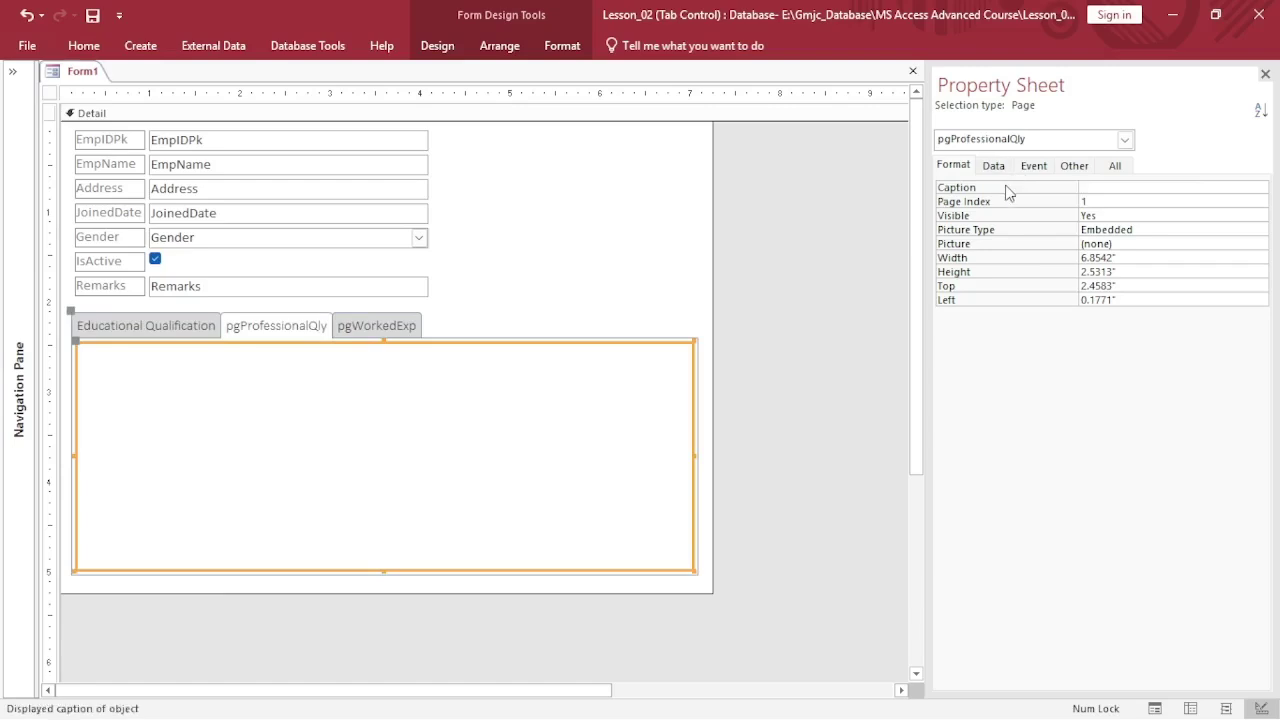
pyautogui.write('Professional Qualification')
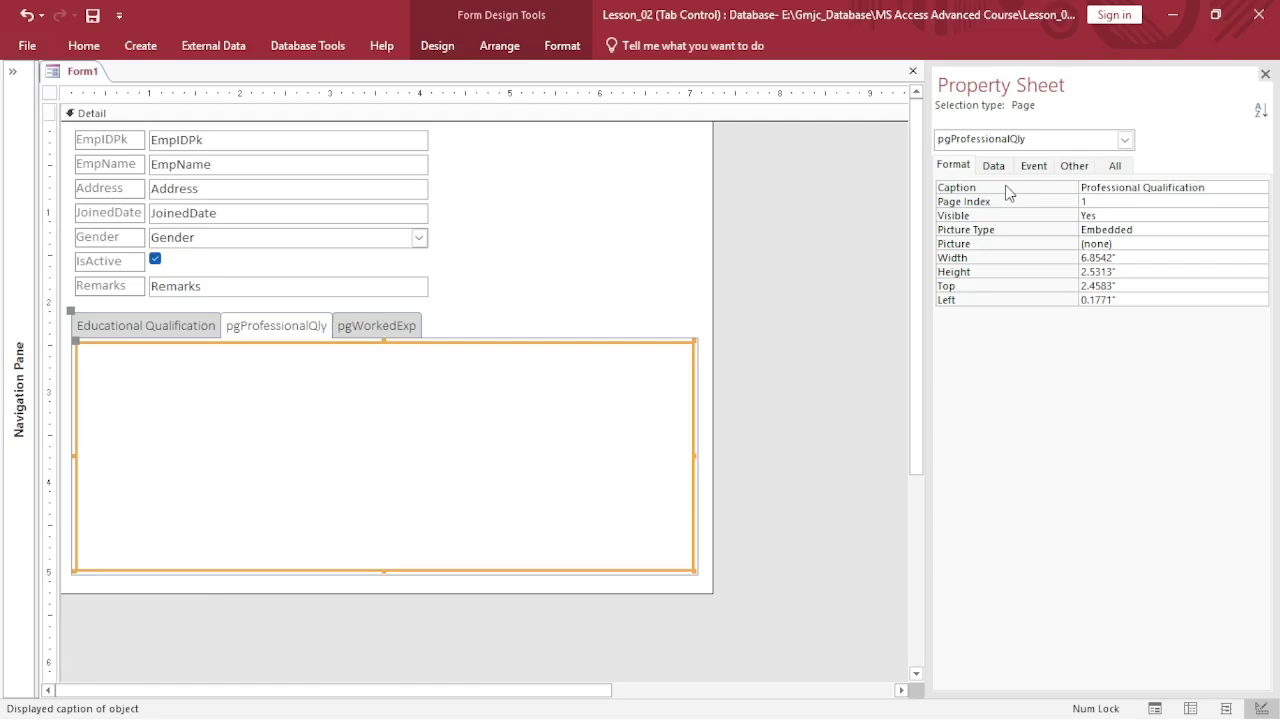
pyautogui.click(370, 332)
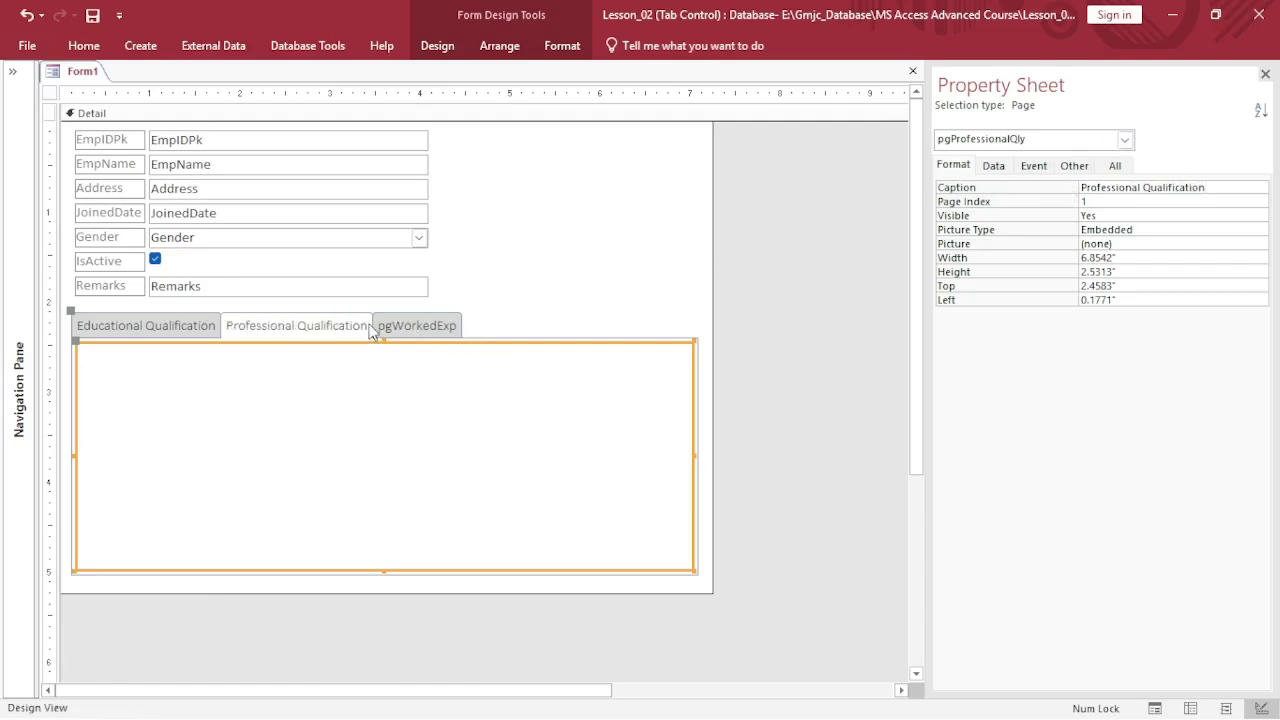
# Set the Caption of the pgProfessionalQly page to "Work Expereiances"
pyautogui.click(1029, 190)
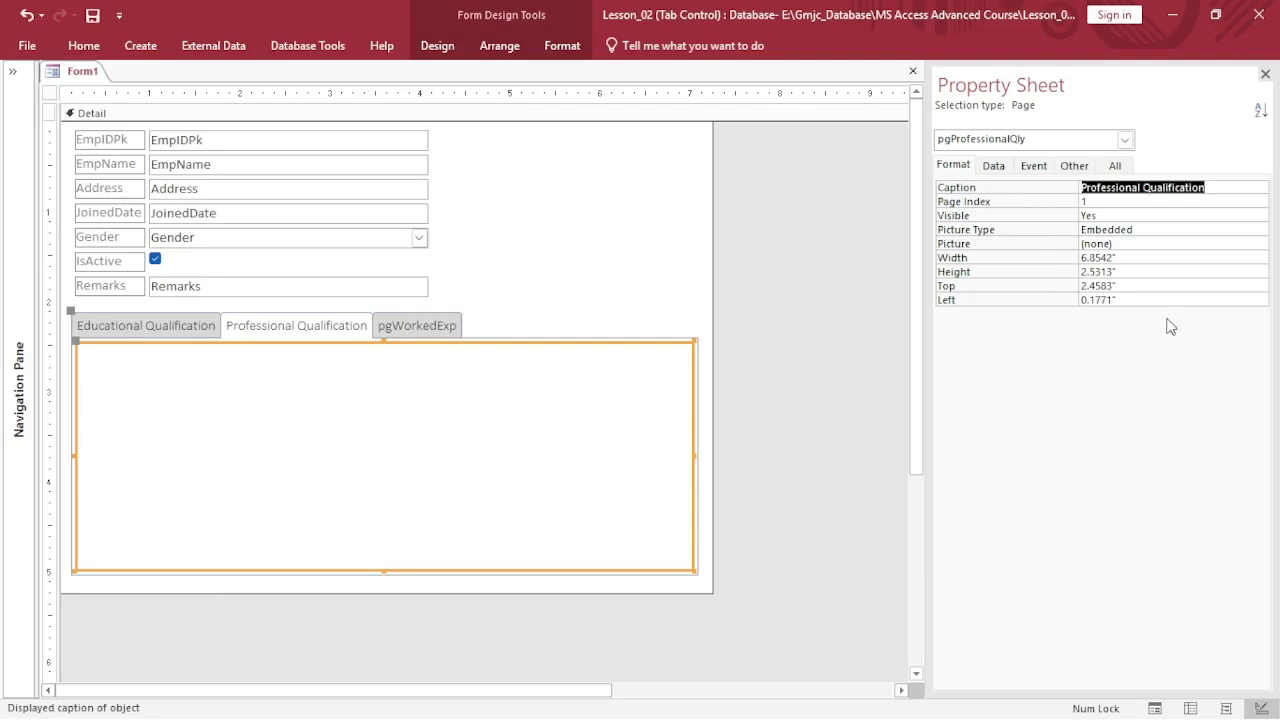
pyautogui.write('Work')
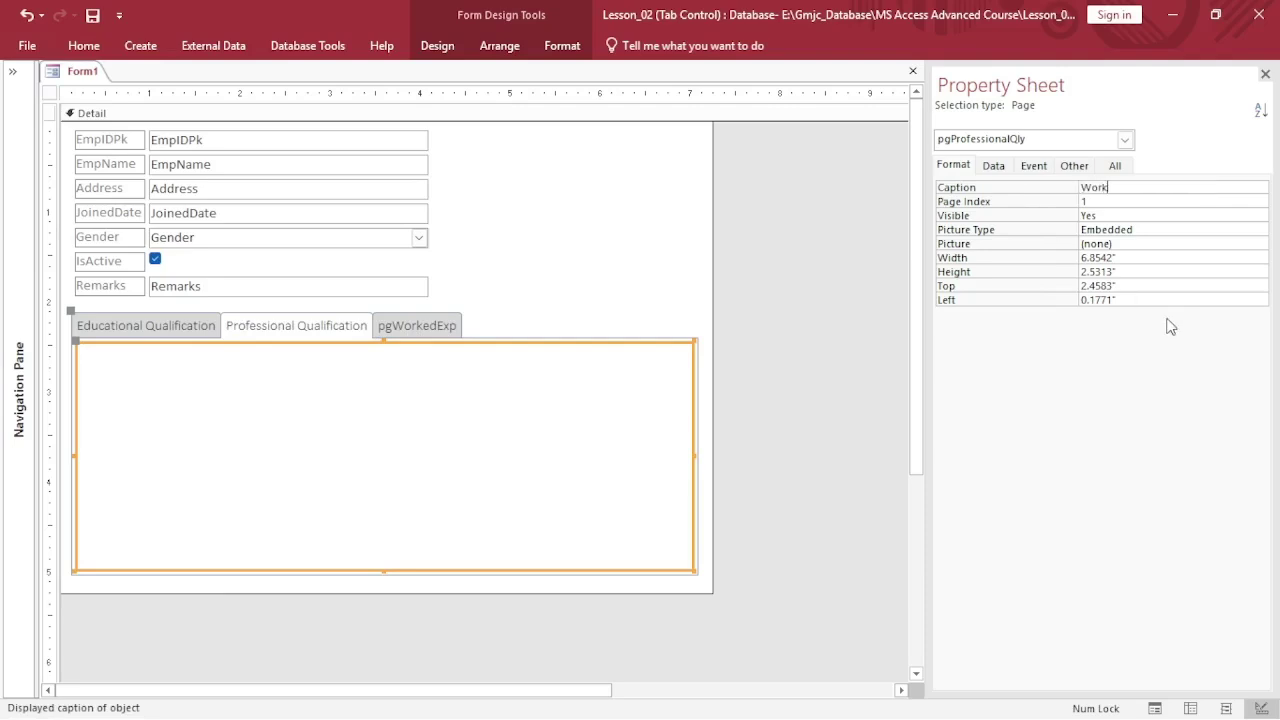
pyautogui.write(' Ex')
pyautogui.write('p')
pyautogui.write('e')
pyautogui.write('reian')
pyautogui.write('ce')
pyautogui.write('s')
pyautogui.press('BackSpace')
pyautogui.write('ed')
pyautogui.press('BackSpace')
pyautogui.write('s')
pyautogui.click(1083, 201)
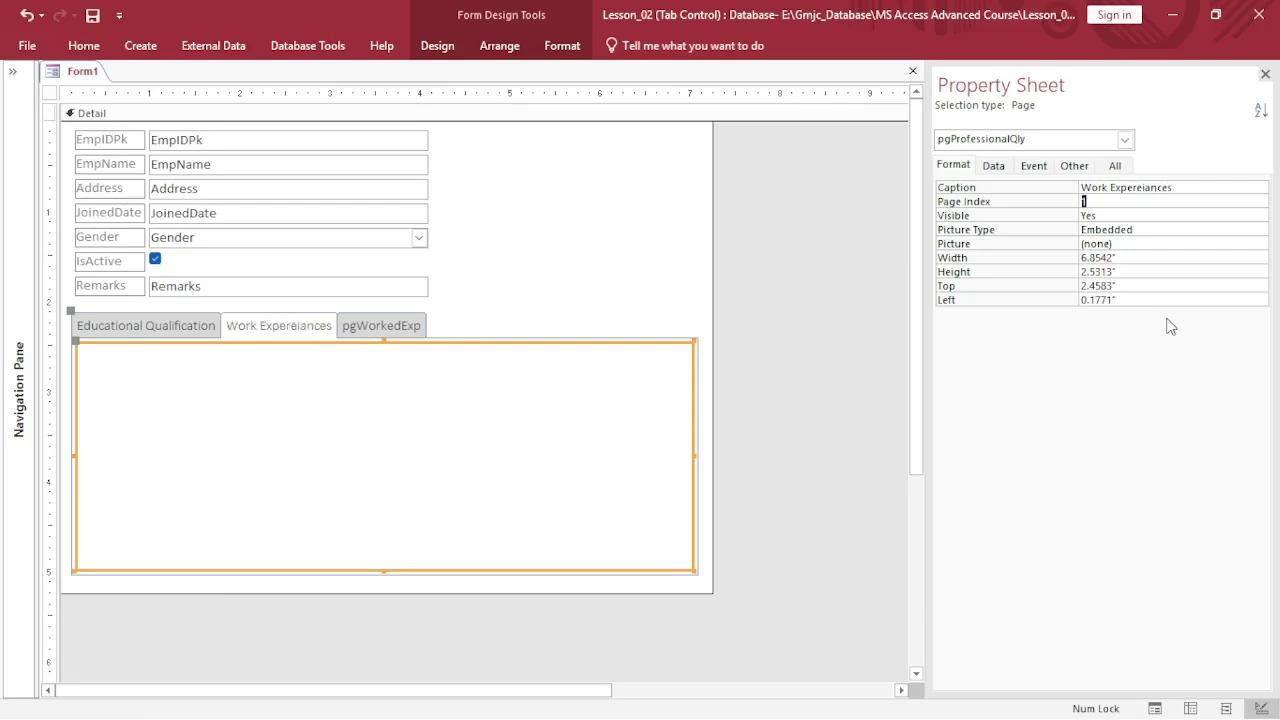
# Set the Caption of the pgWorkedExp page to "Professional Qualifications"
pyautogui.click(279, 394)
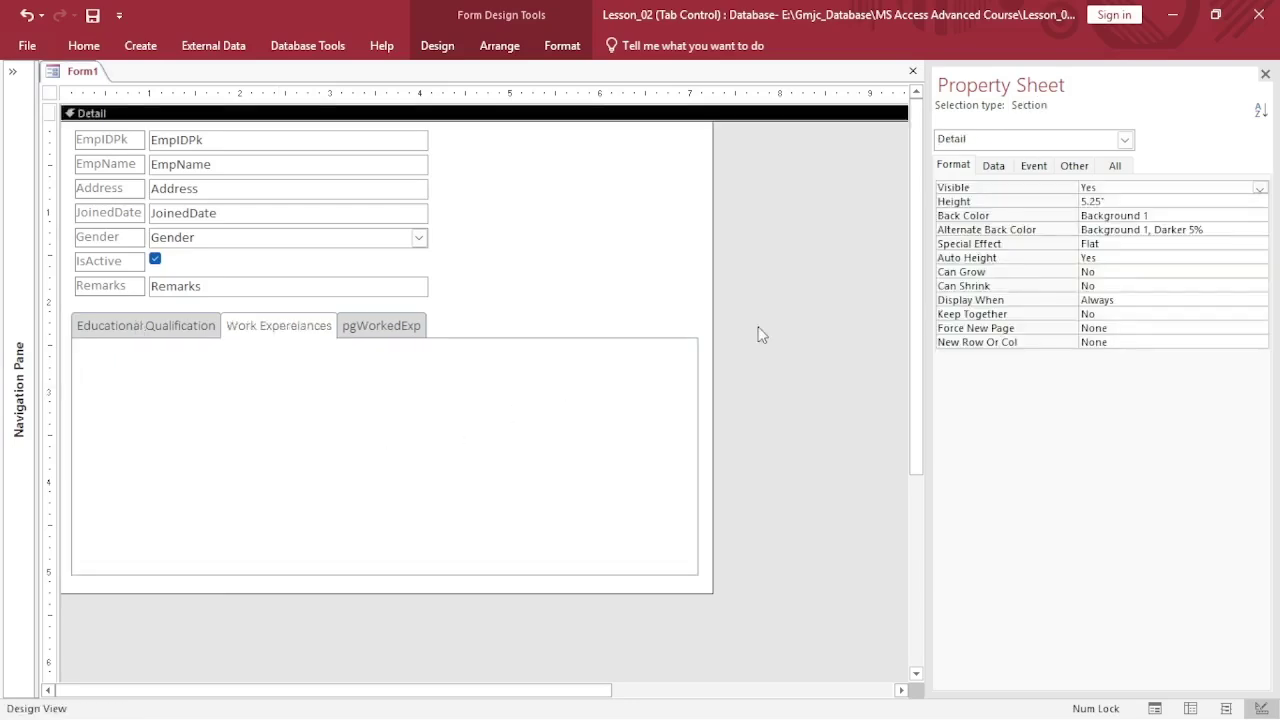
pyautogui.click(378, 330)
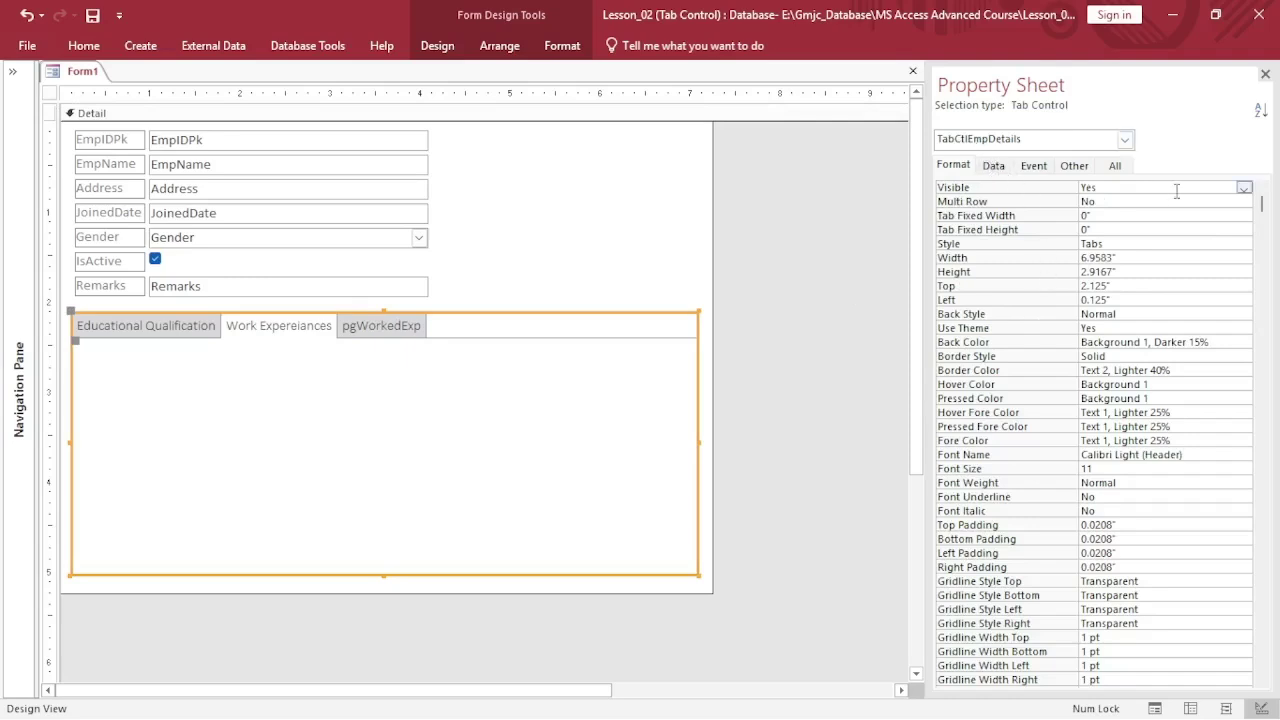
pyautogui.click(1264, 210)
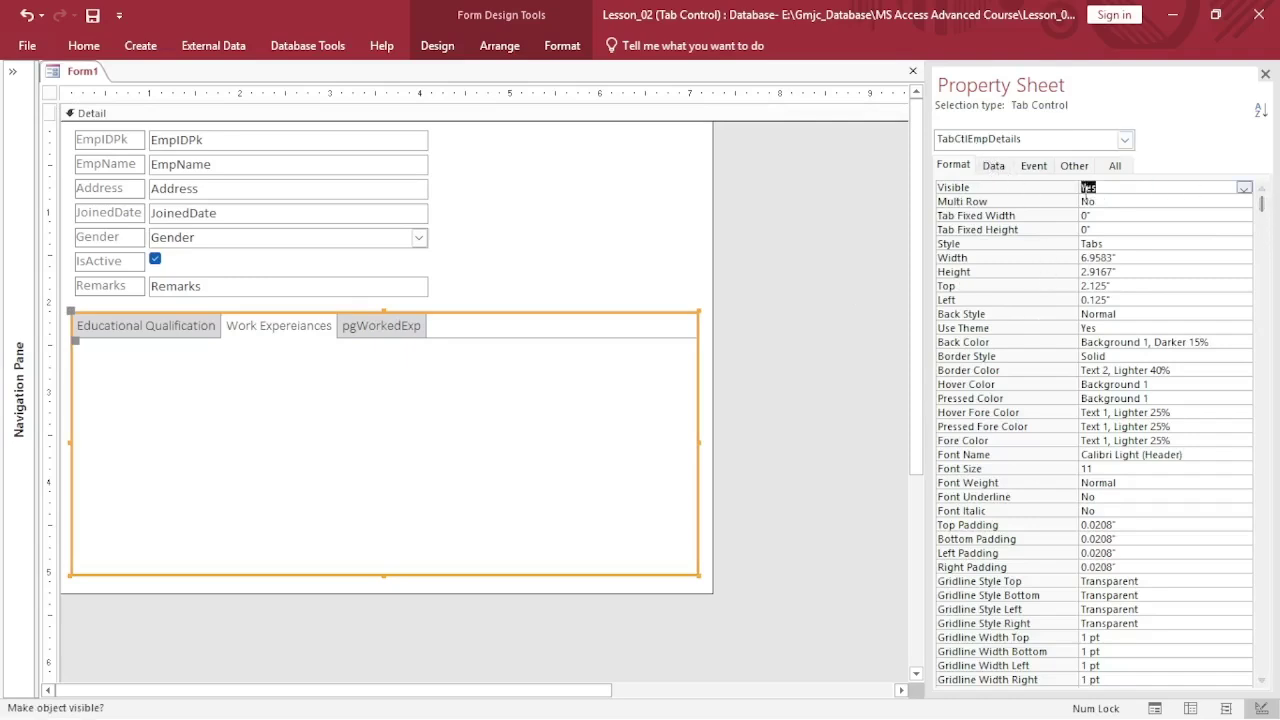
pyautogui.click(382, 328)
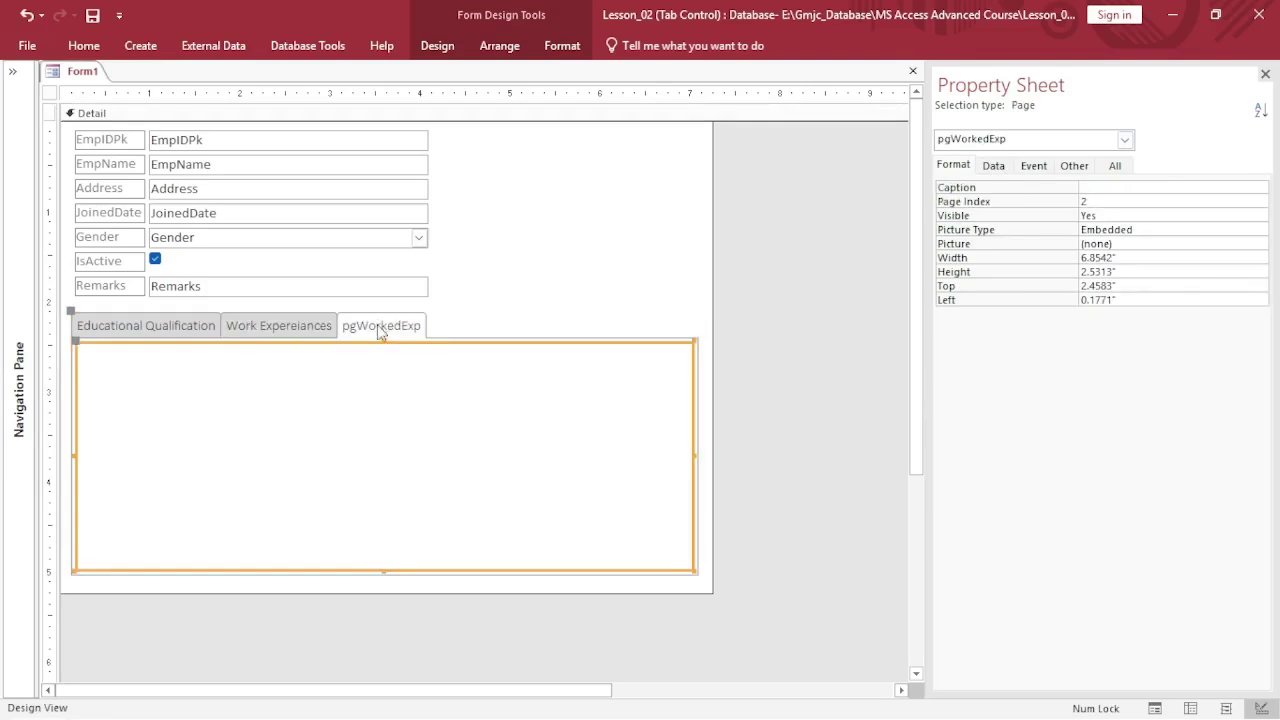
pyautogui.click(1107, 187)
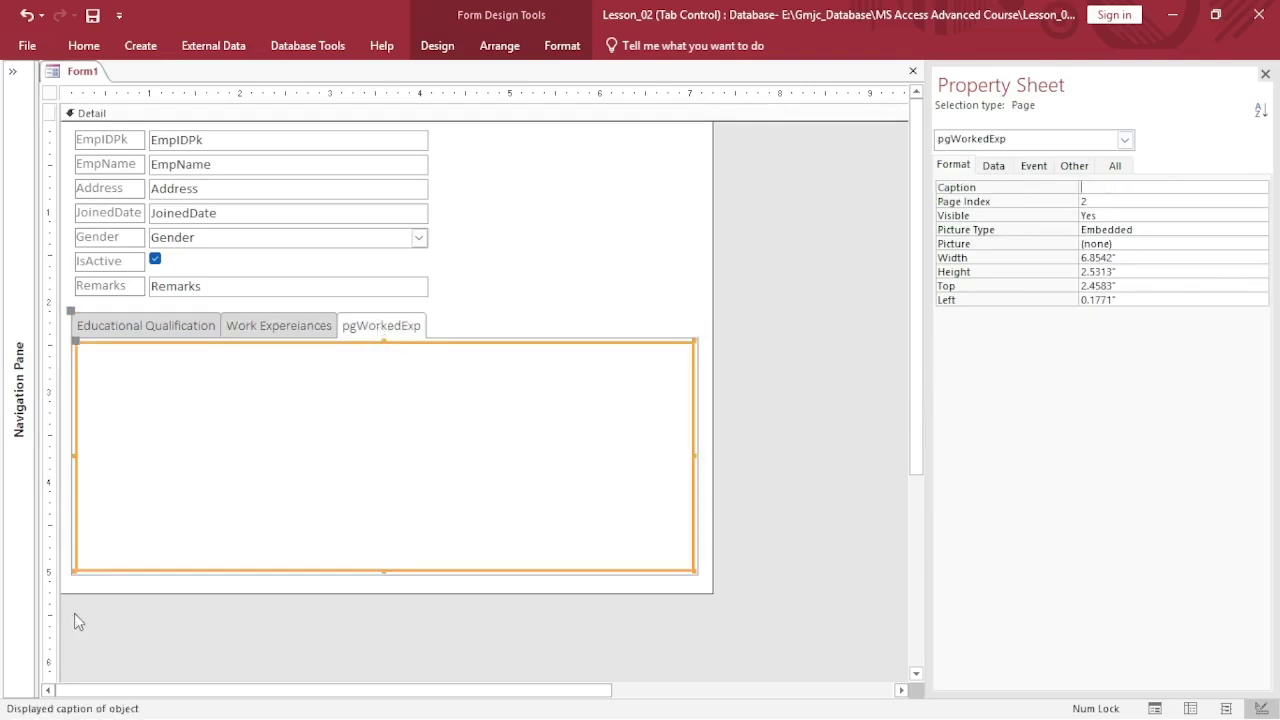
pyautogui.click(306, 332)
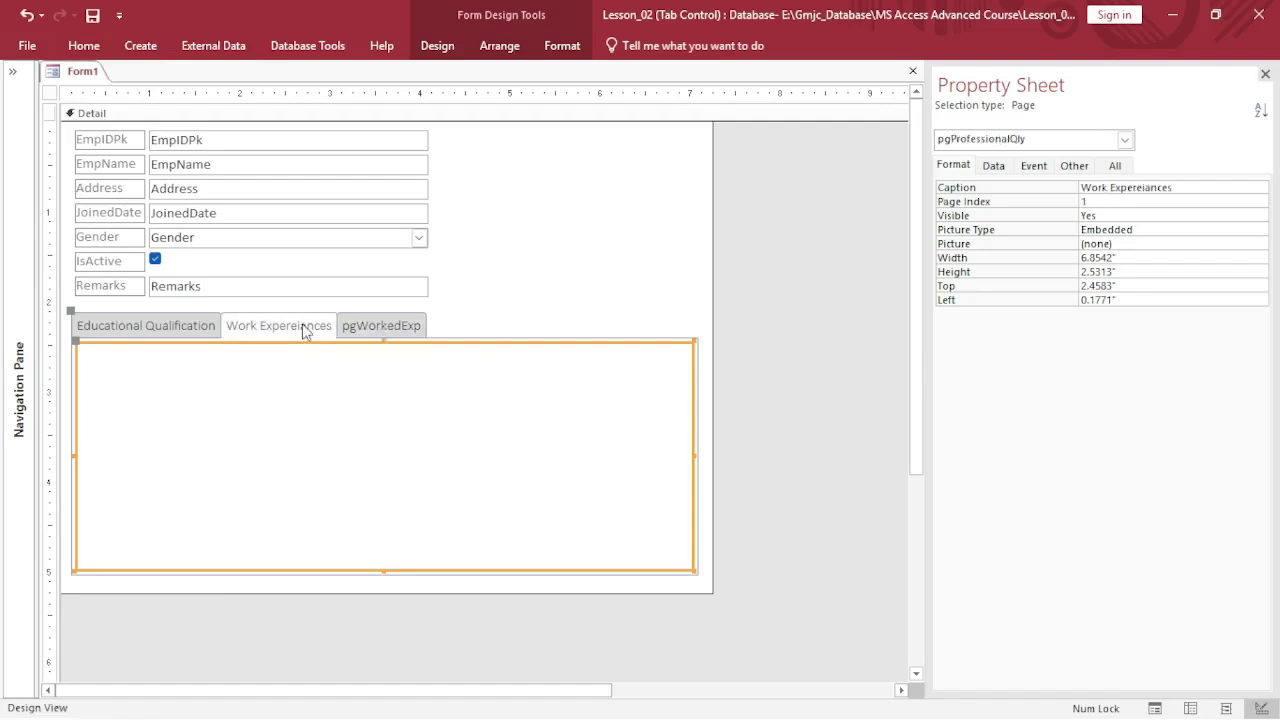
pyautogui.click(382, 330)
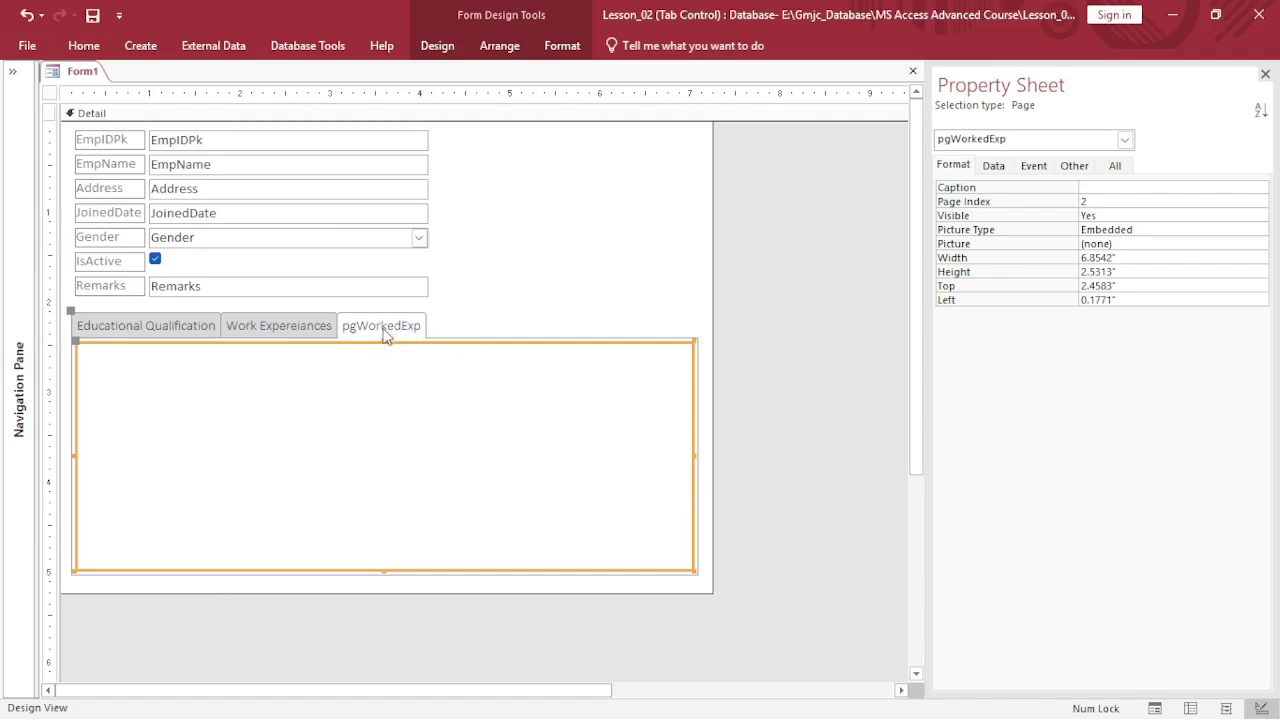
pyautogui.click(1107, 192)
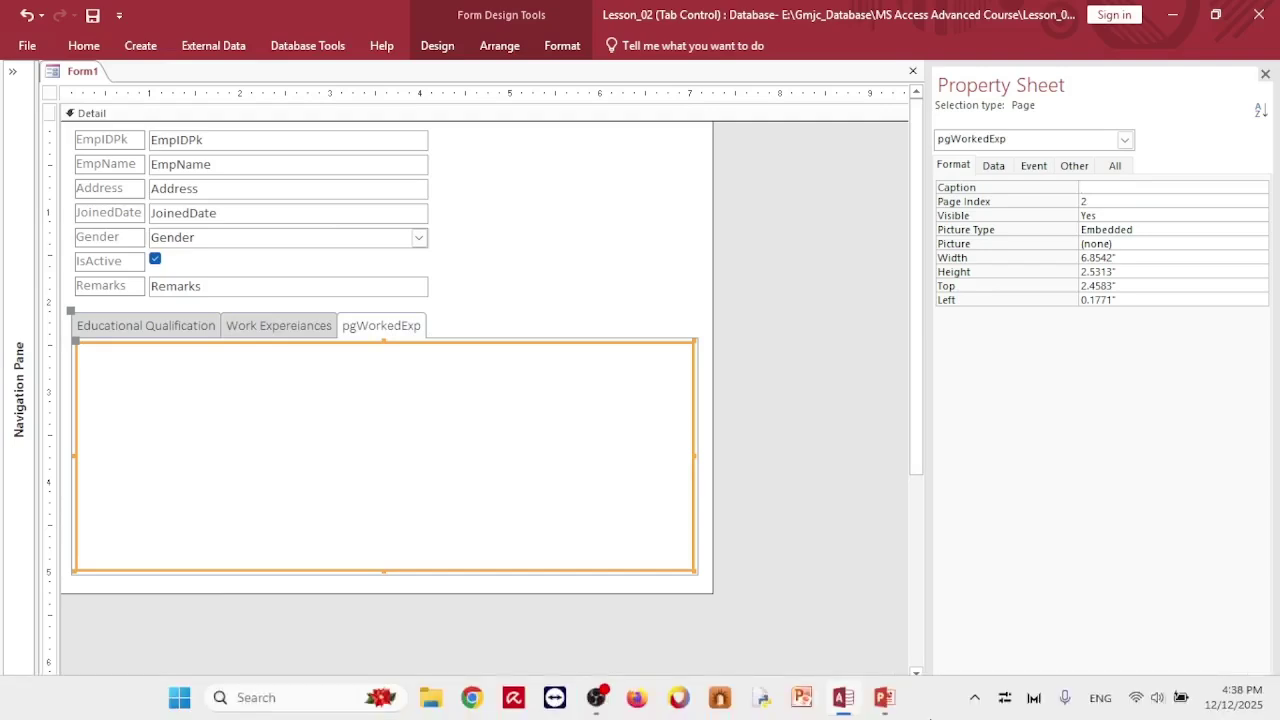
pyautogui.write('Professional Qualifications')
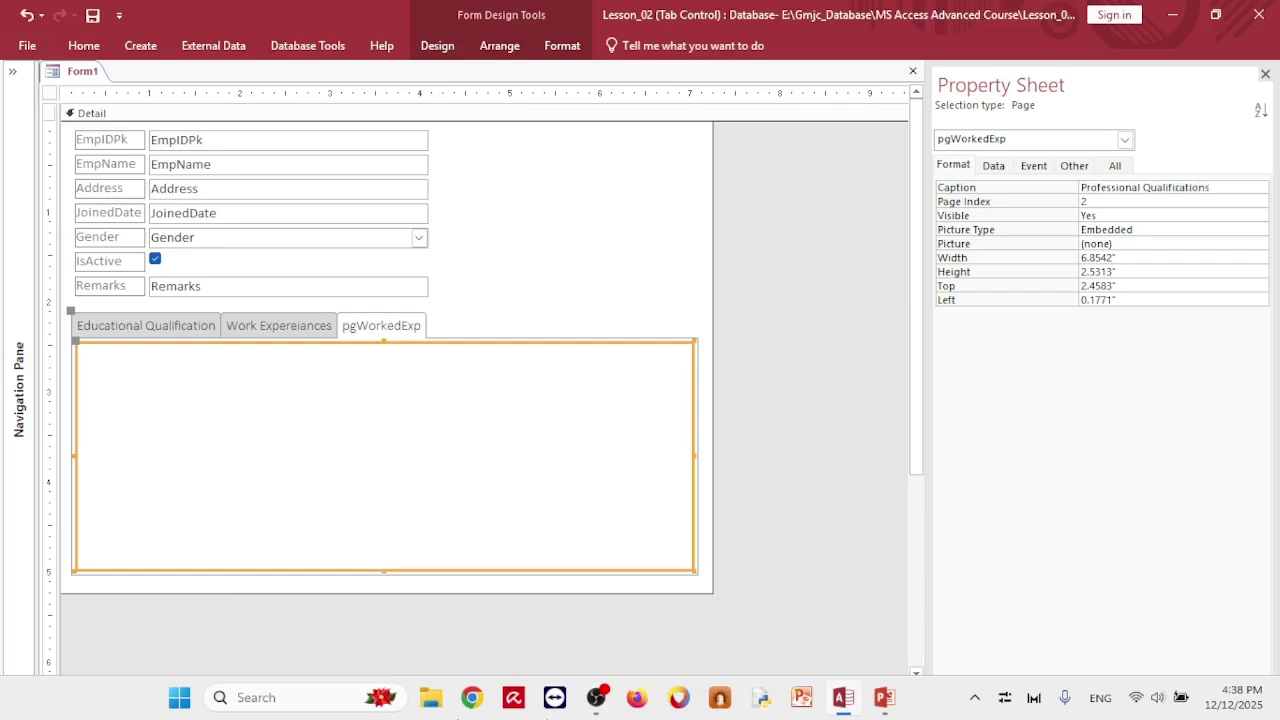
pyautogui.press('Return')
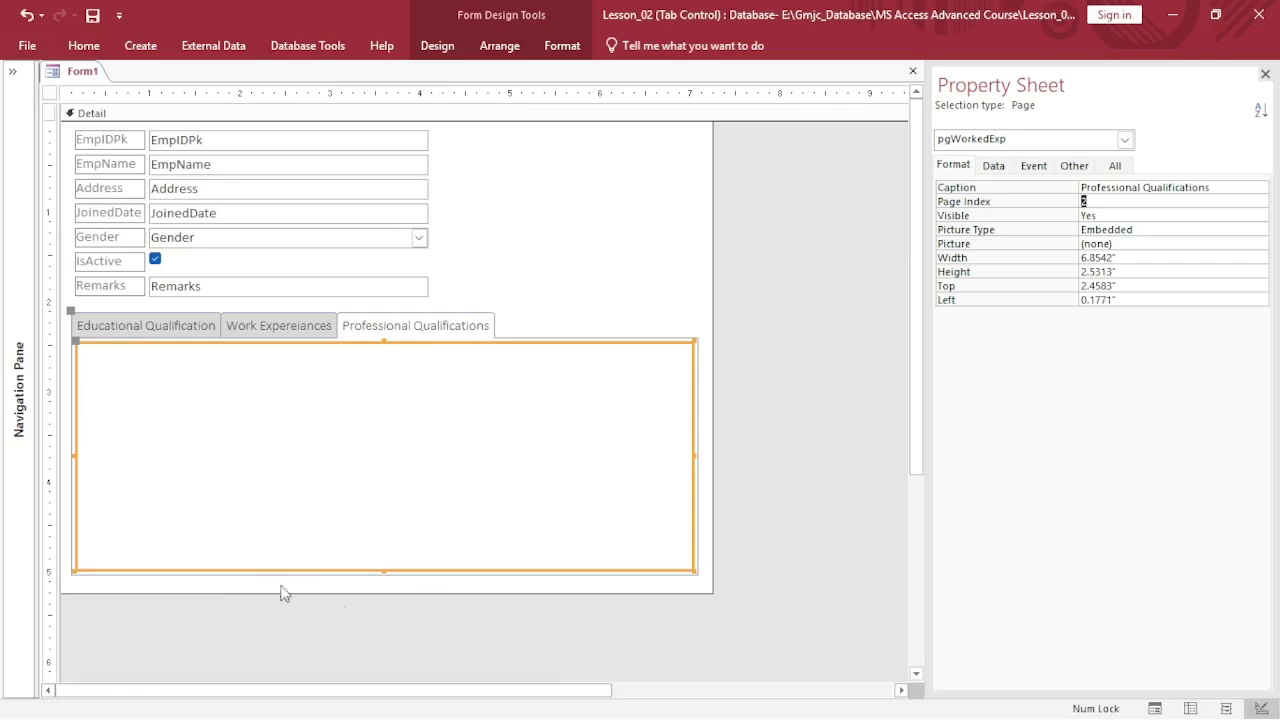
# Change the Tab Control's page order so Professional Qualifications comes before Work Expereiances
pyautogui.click(312, 330)
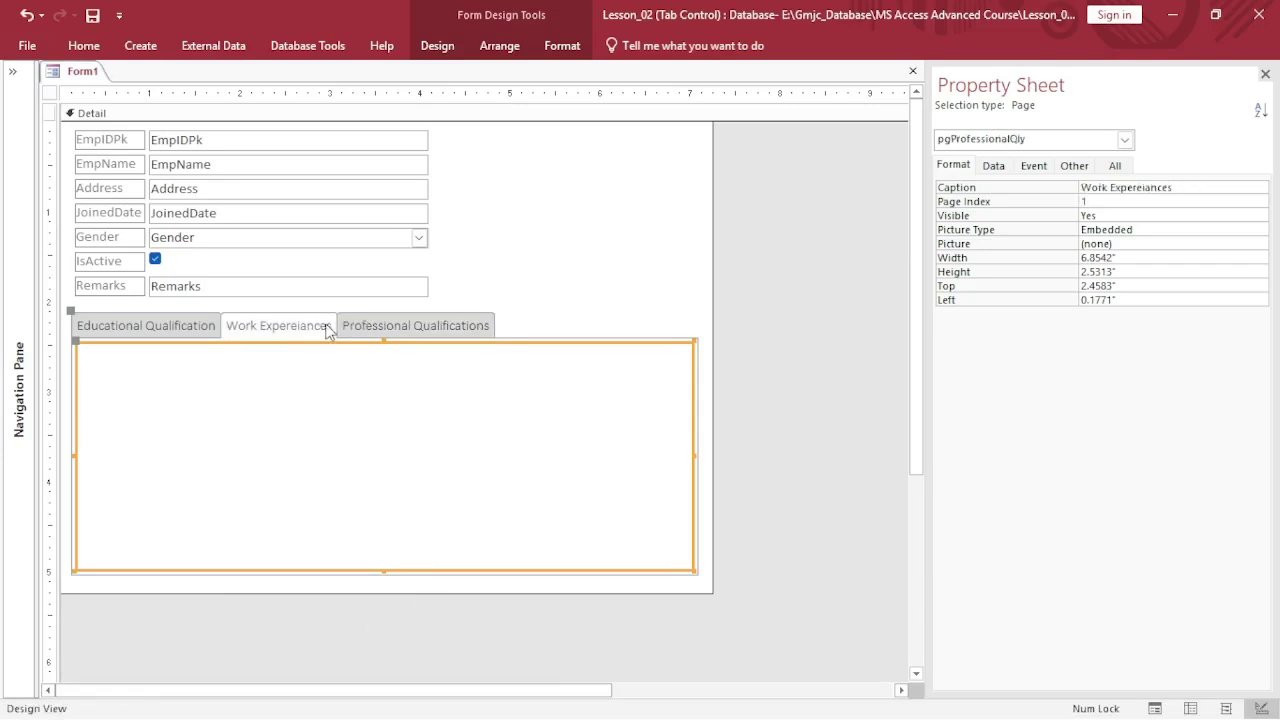
pyautogui.click(510, 330)
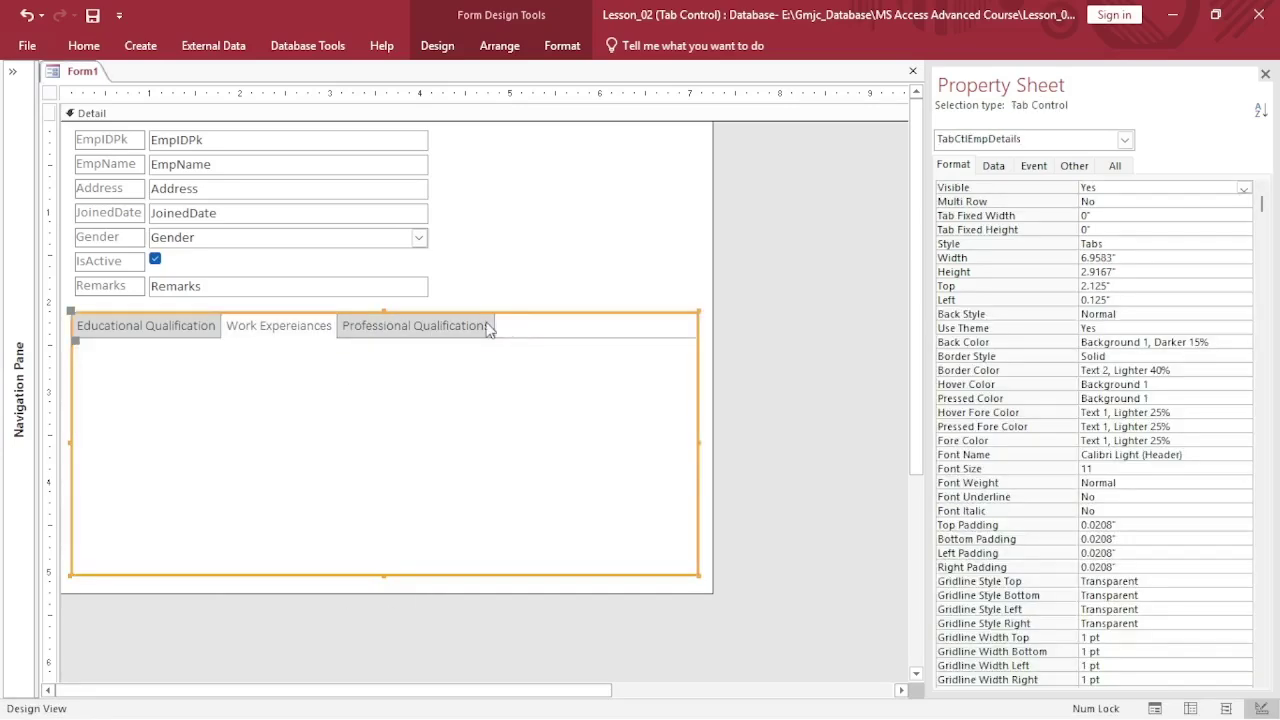
pyautogui.click(446, 330)
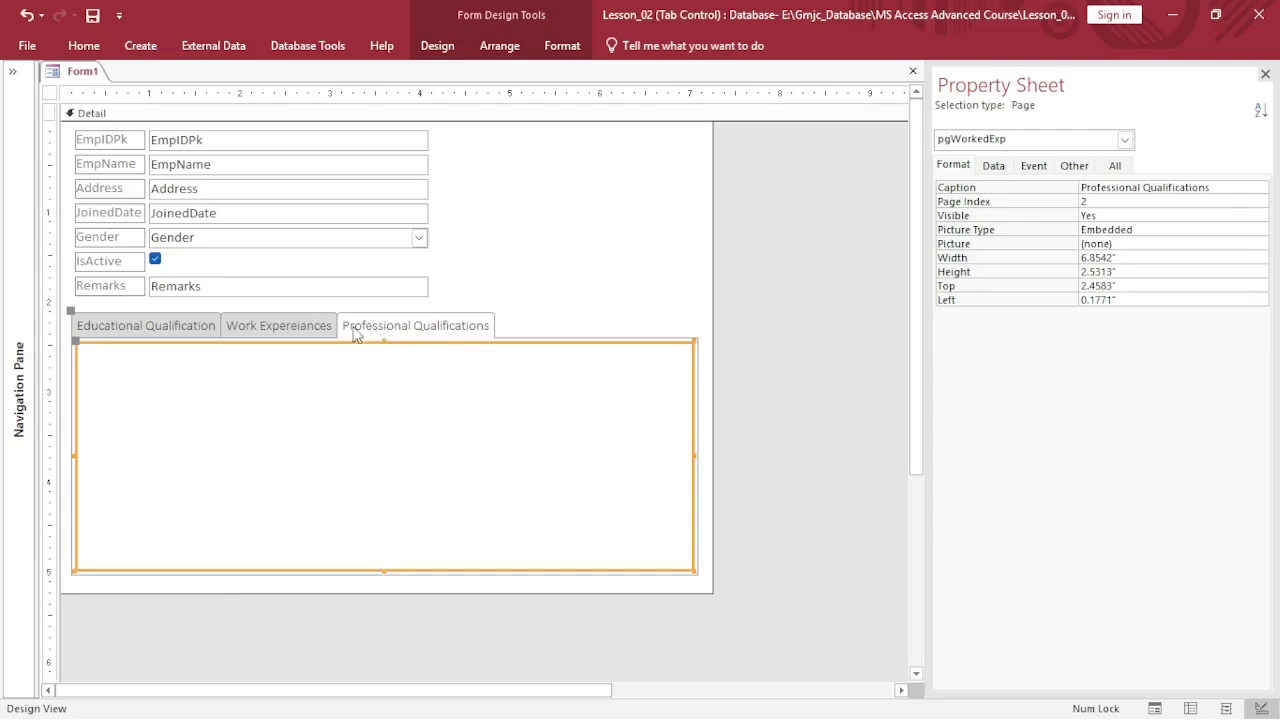
pyautogui.click(321, 334)
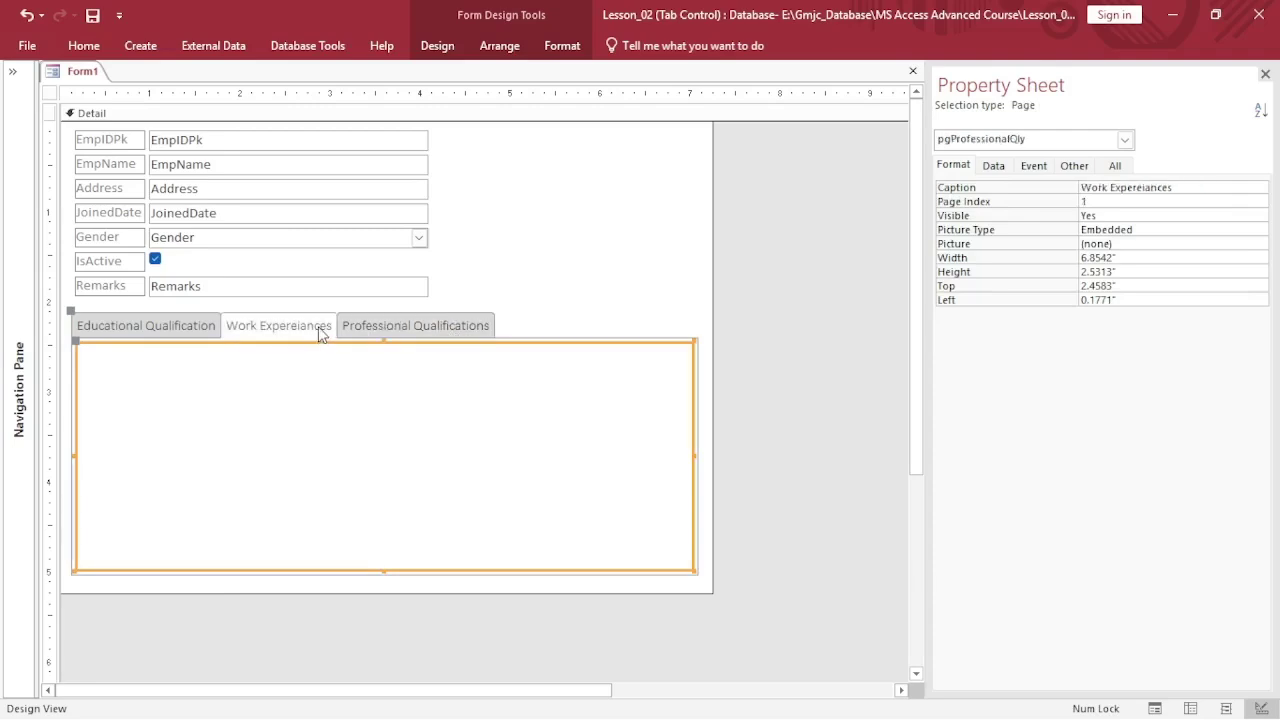
pyautogui.rightClick(321, 334)
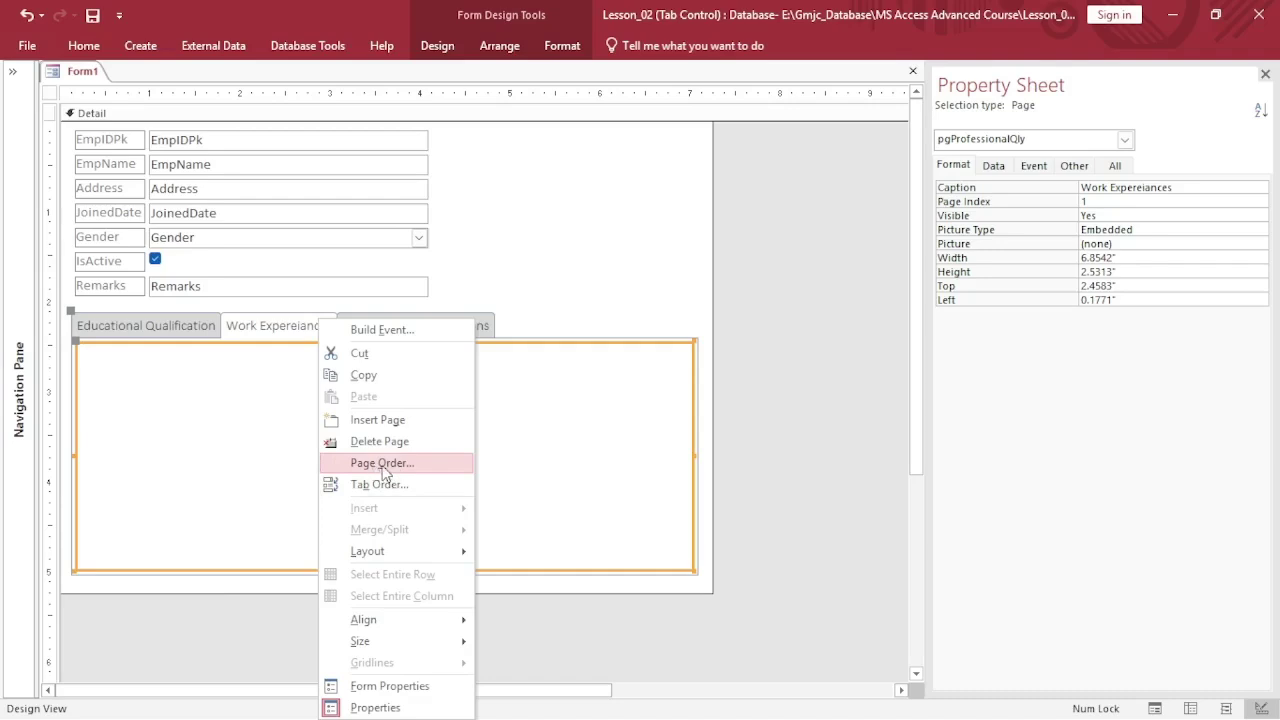
pyautogui.click(384, 468)
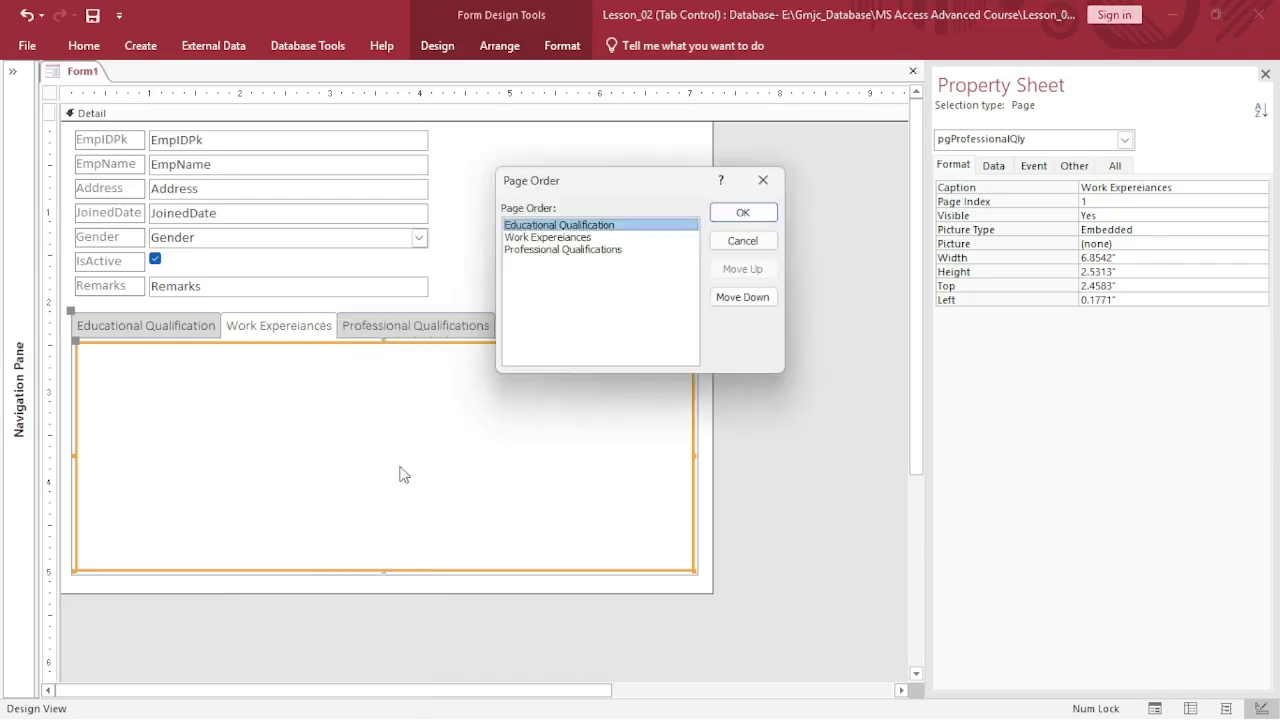
pyautogui.click(588, 250)
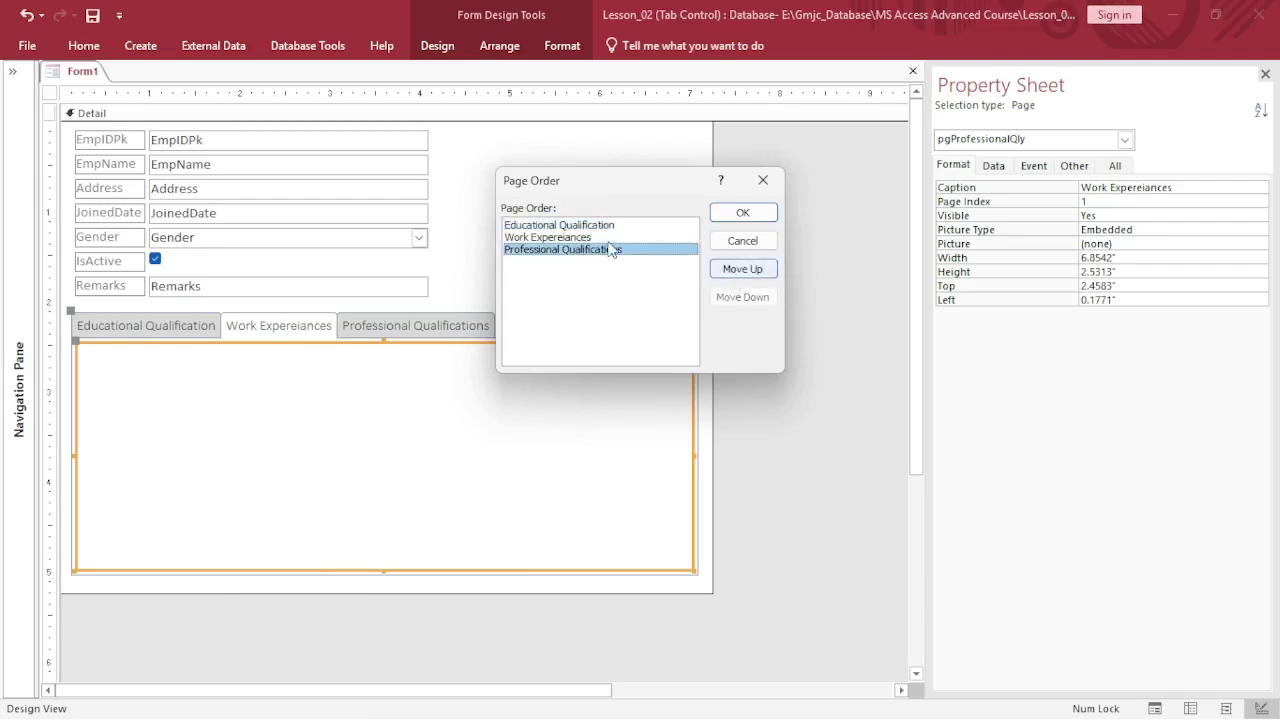
pyautogui.click(740, 268)
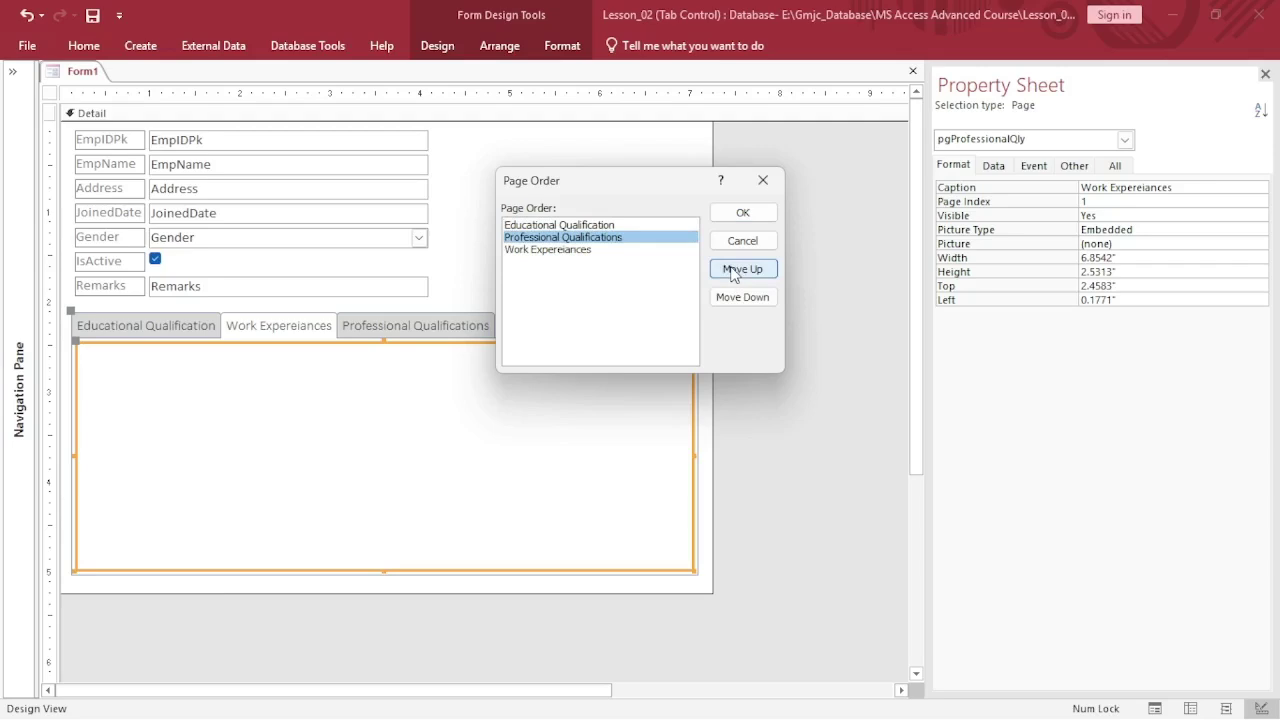
pyautogui.click(740, 213)
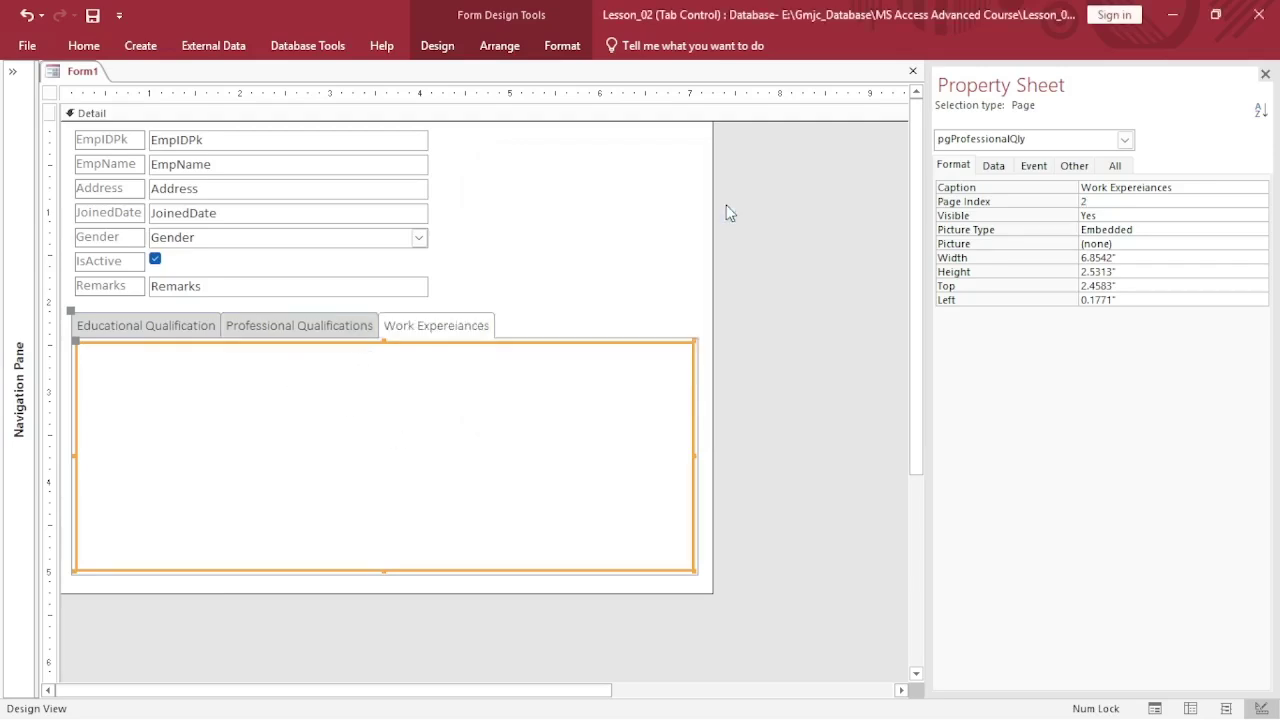
pyautogui.click(267, 327)
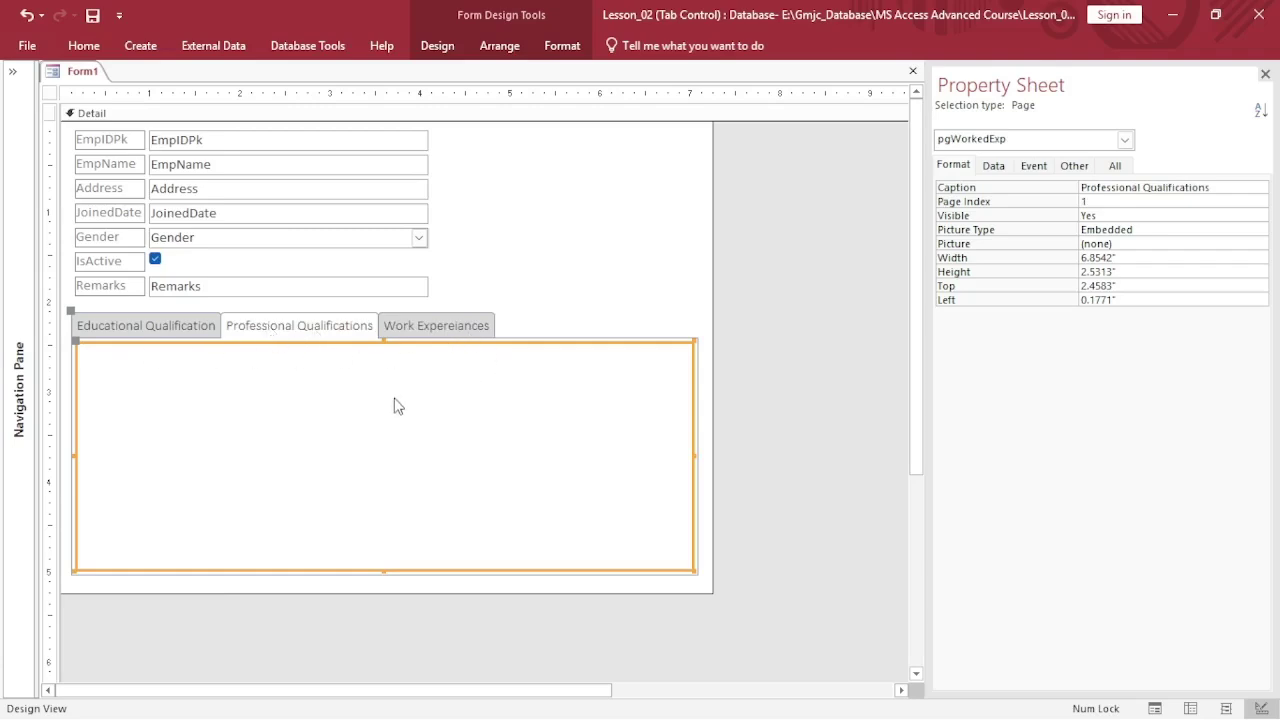
pyautogui.click(186, 417)
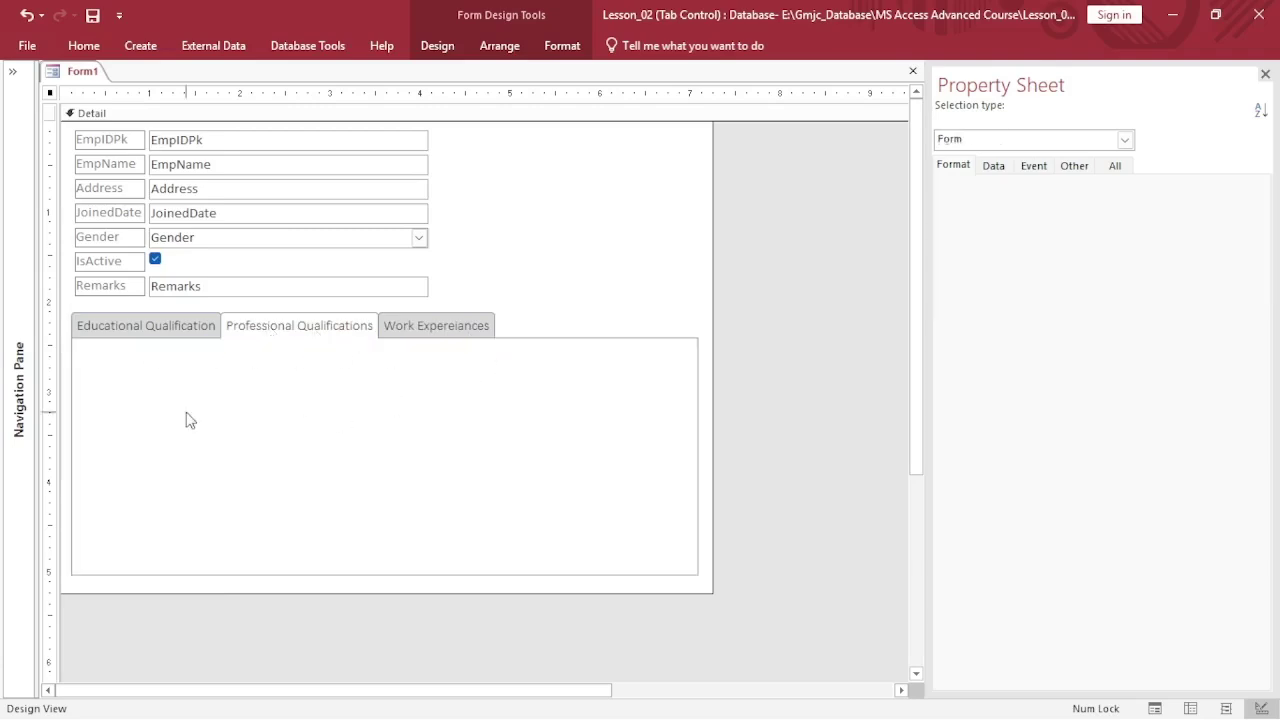
# Add tblEducationalQualifications as a subform on the Educational Qualification page, linked to each tblEmployees record using EmpIDPk
pyautogui.click(137, 321)
pyautogui.click(137, 321)
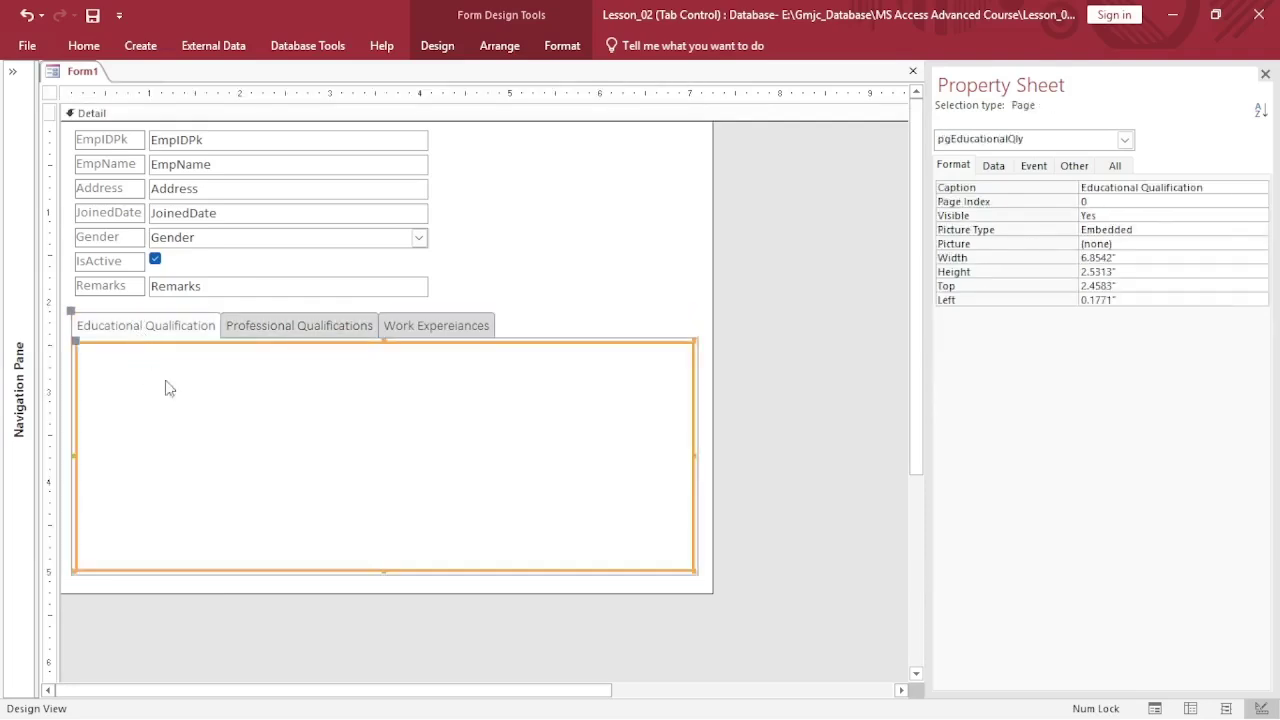
pyautogui.click(13, 71)
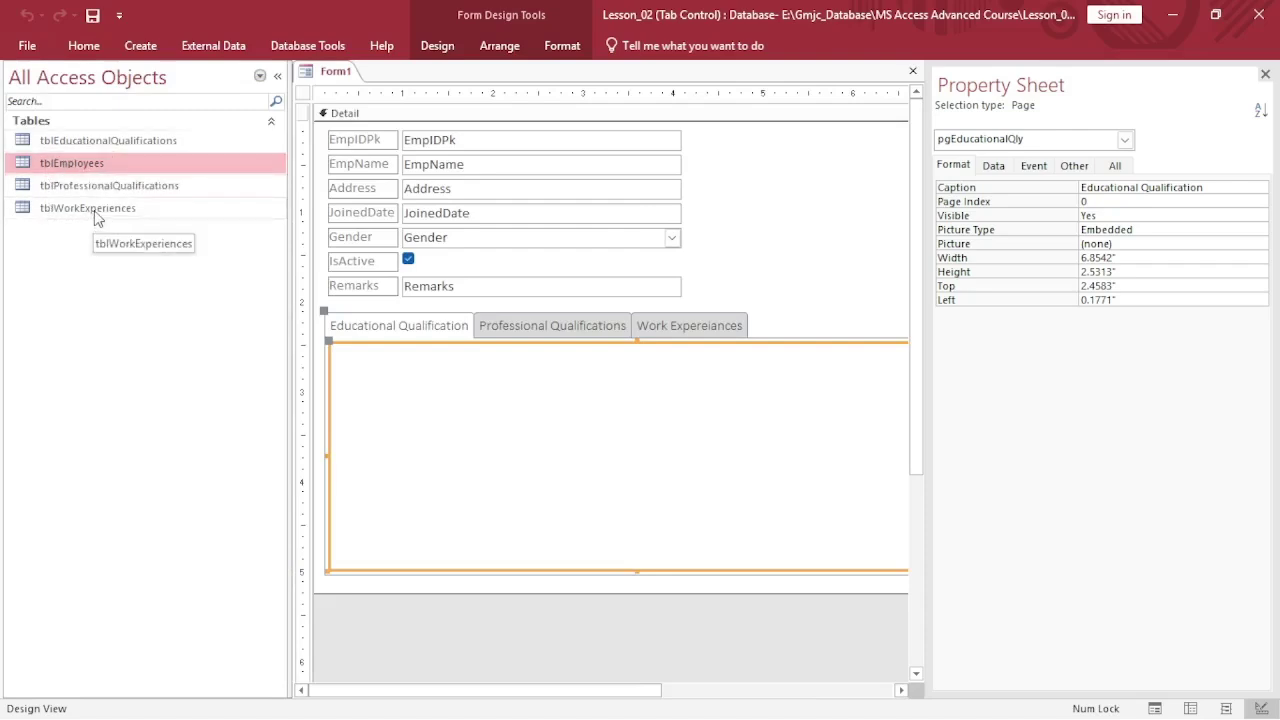
pyautogui.click(102, 142)
pyautogui.moveTo(96, 147); pyautogui.dragTo(354, 364)
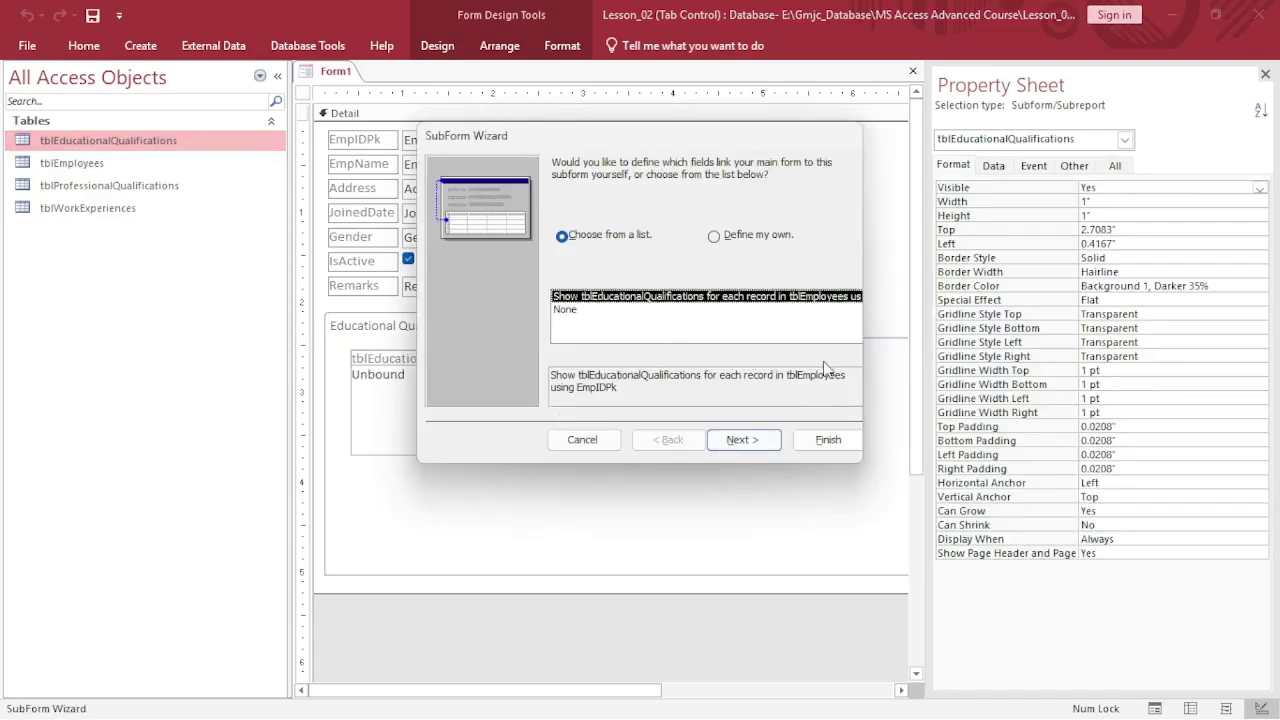
pyautogui.click(743, 440)
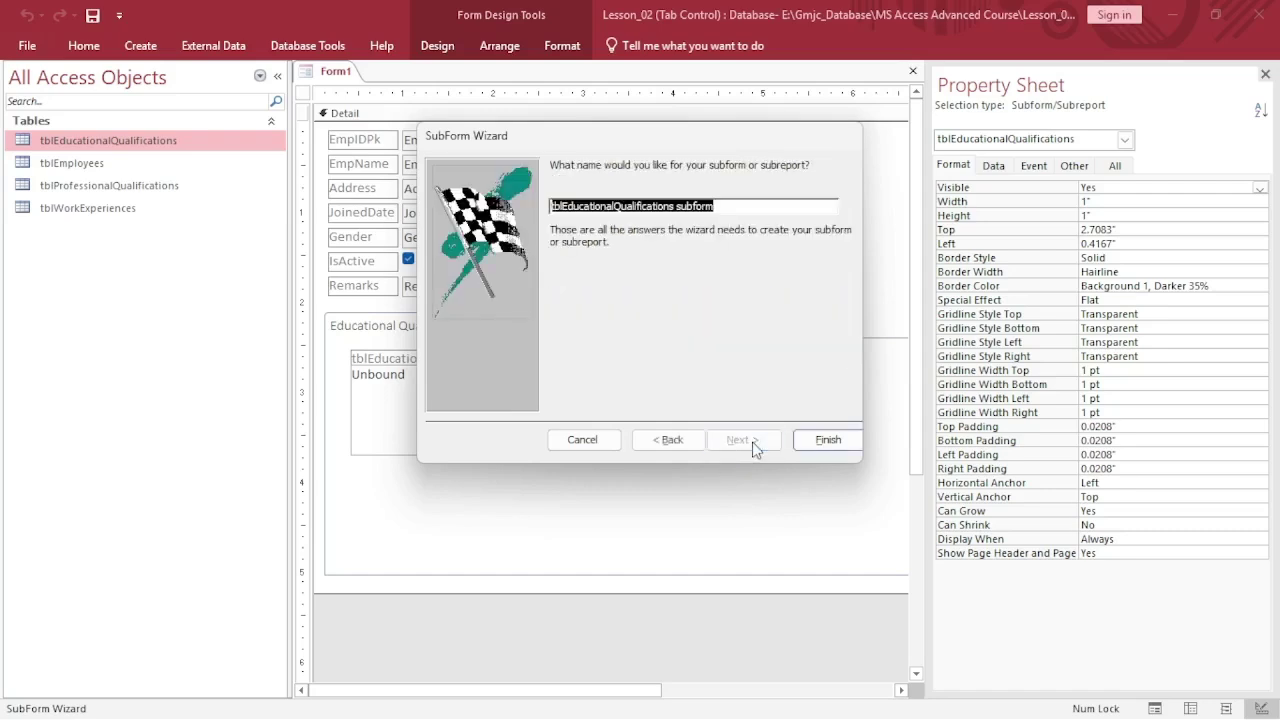
# Name the new subform frmEducationalQualificationsSubform and finish the SubForm Wizard
pyautogui.click(574, 208)
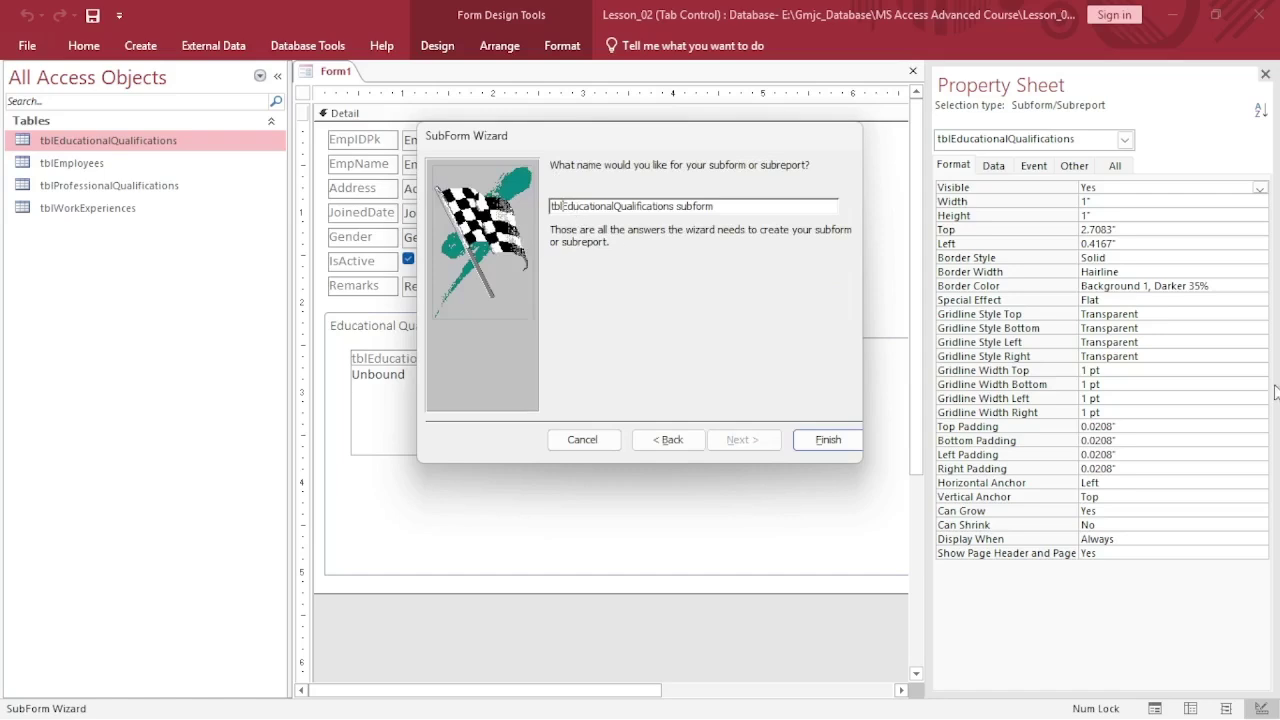
pyautogui.press('BackSpace')
pyautogui.press('BackSpace')
pyautogui.press('BackSpace')
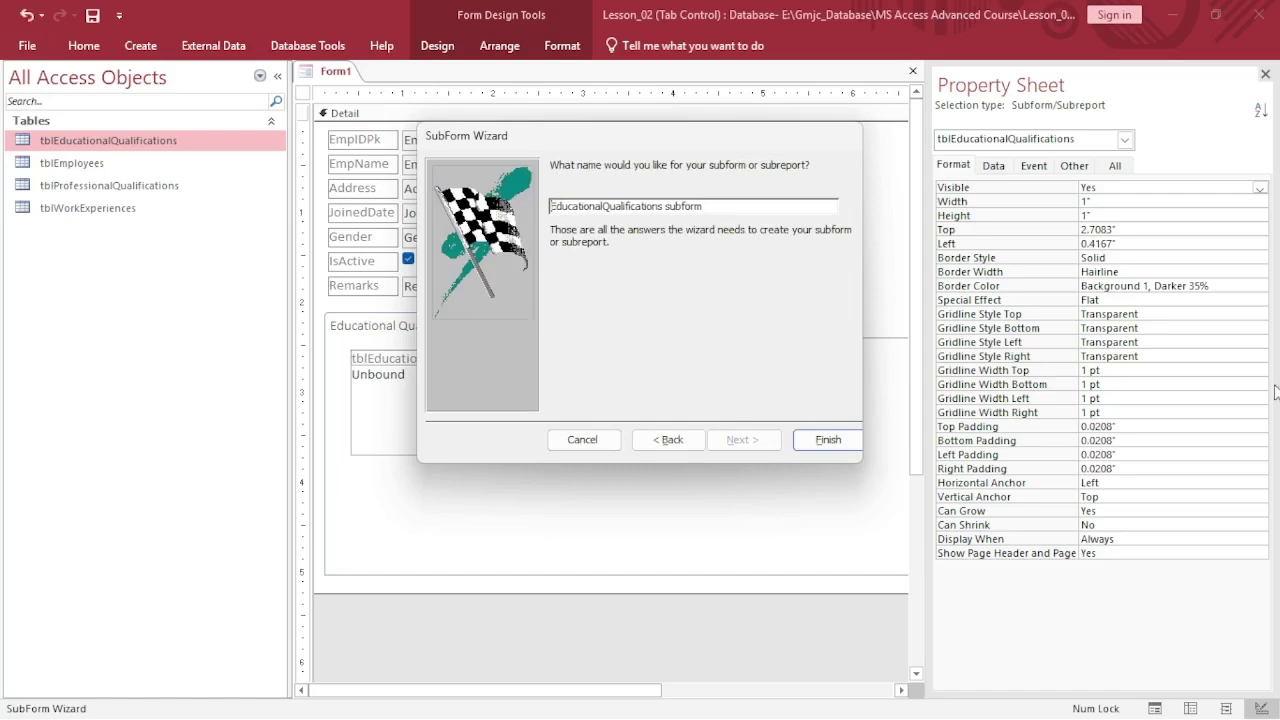
pyautogui.write('frm')
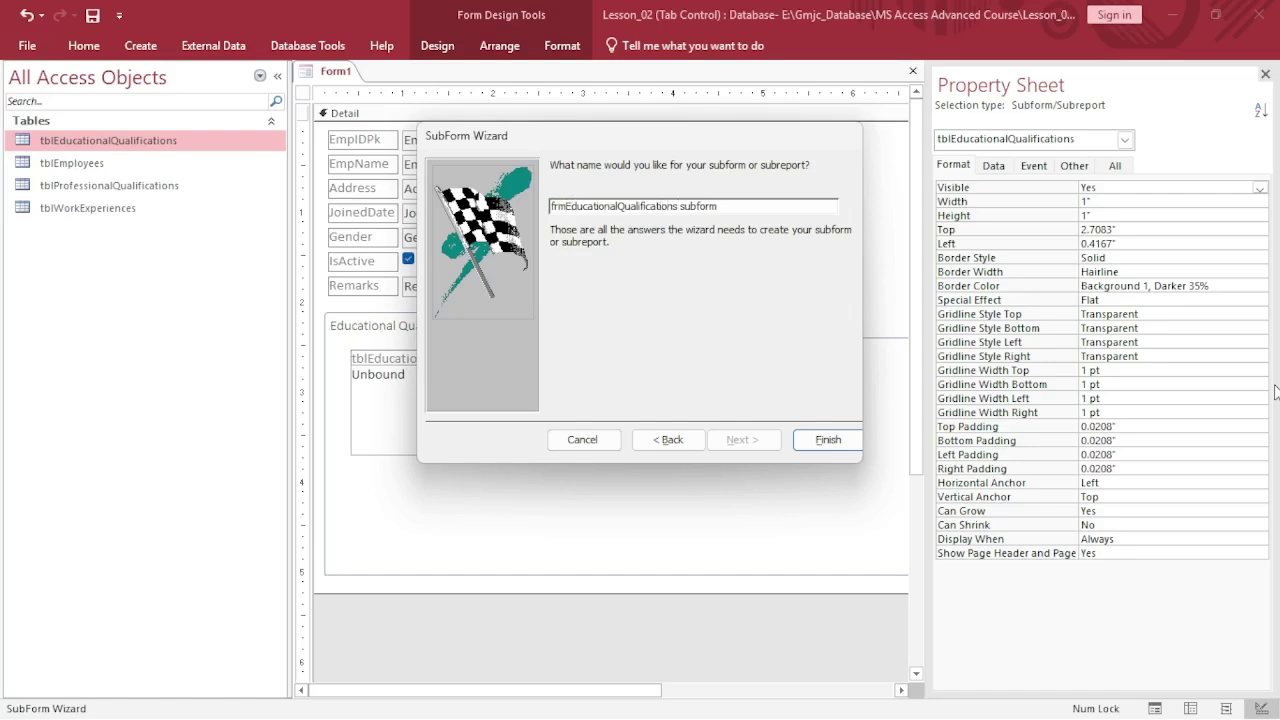
pyautogui.press('BackSpace')
pyautogui.write('S')
pyautogui.click(830, 440)
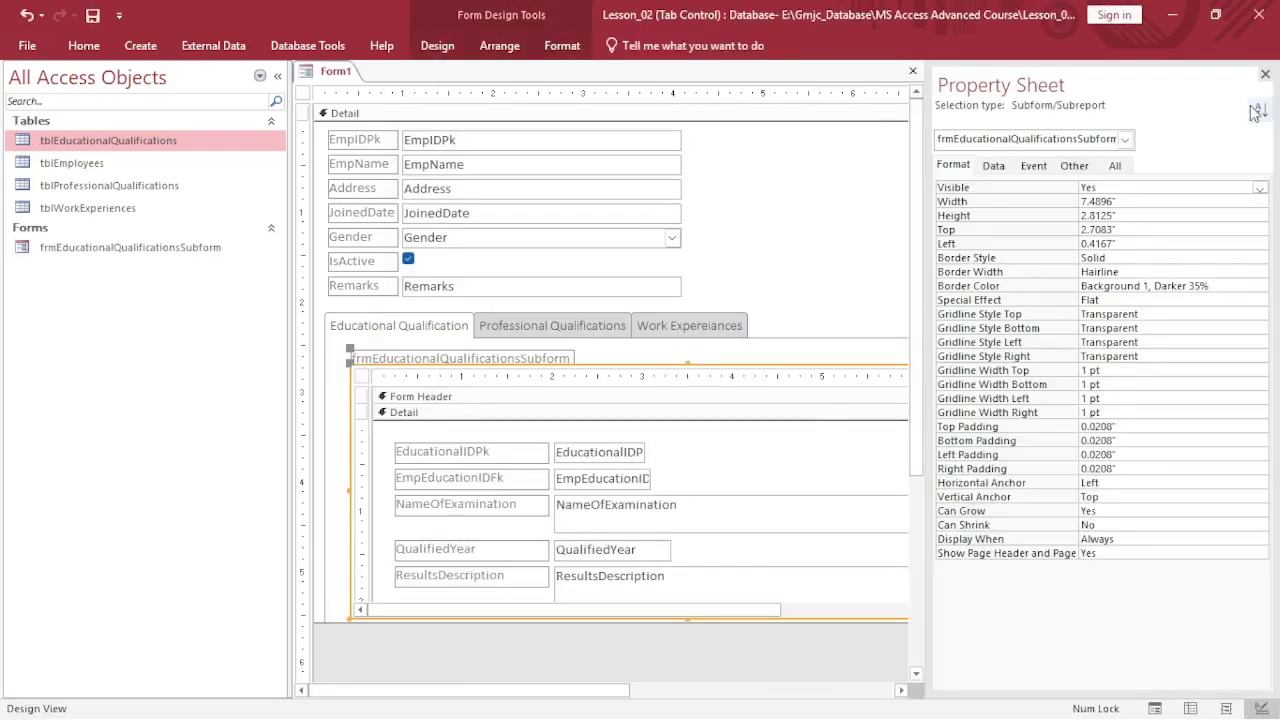
# Delete the educational qualifications subform's label and move the subform toward the upper-left corner of its tab page
pyautogui.click(1265, 74)
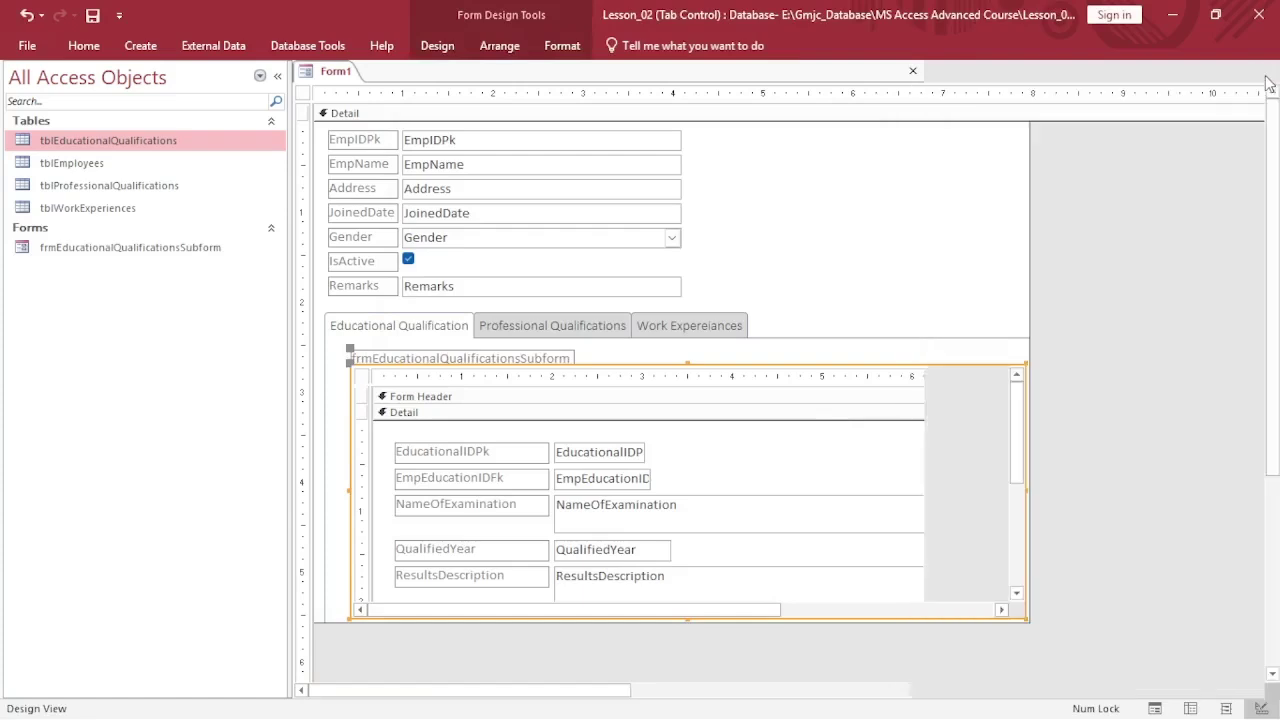
pyautogui.click(432, 358)
pyautogui.press('Delete')
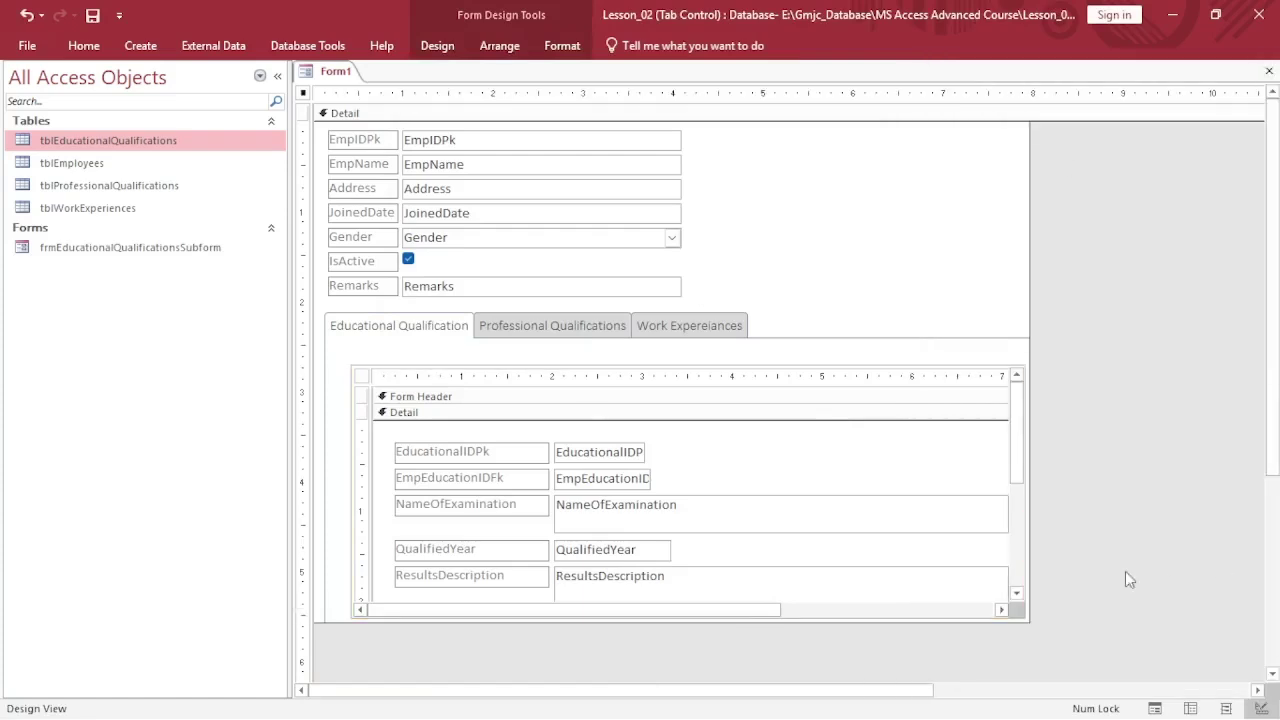
pyautogui.moveTo(388, 376); pyautogui.dragTo(371, 352)
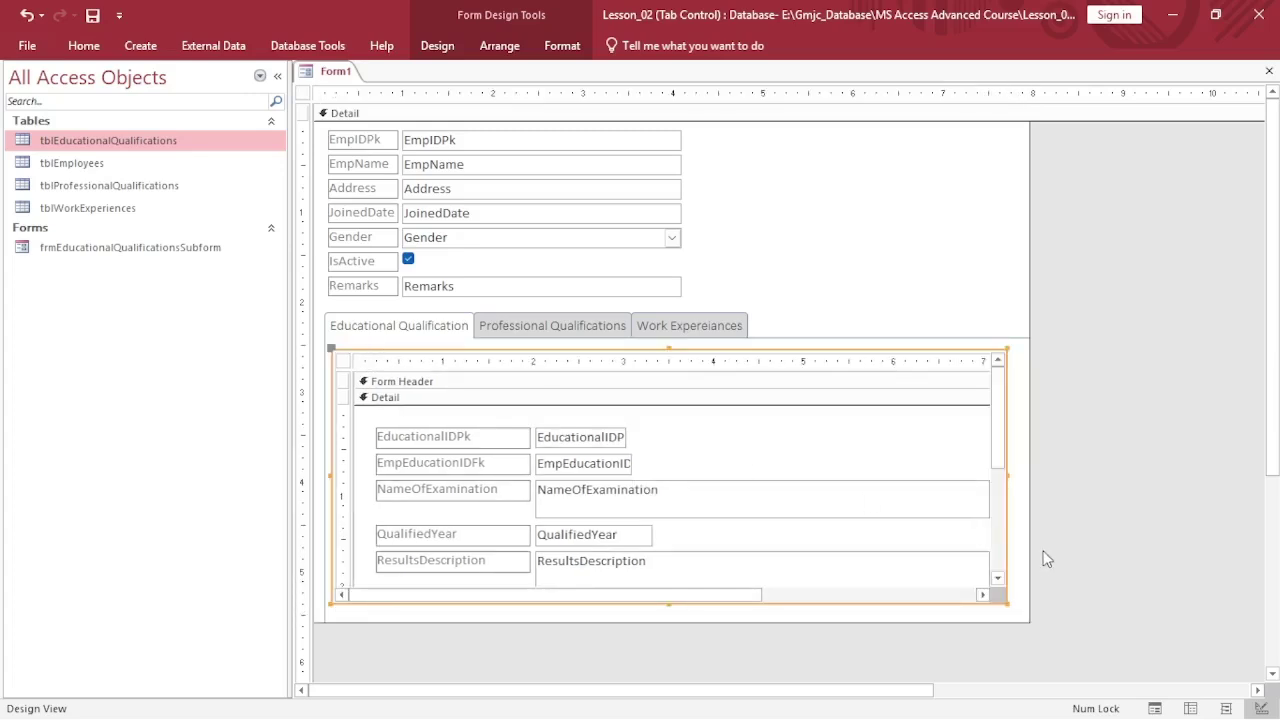
# Enlarge the form's Detail area to about 8.29" wide and slightly taller, and widen the educational subform to nearly fill its tab page
pyautogui.moveTo(1030, 253); pyautogui.dragTo(1058, 263)
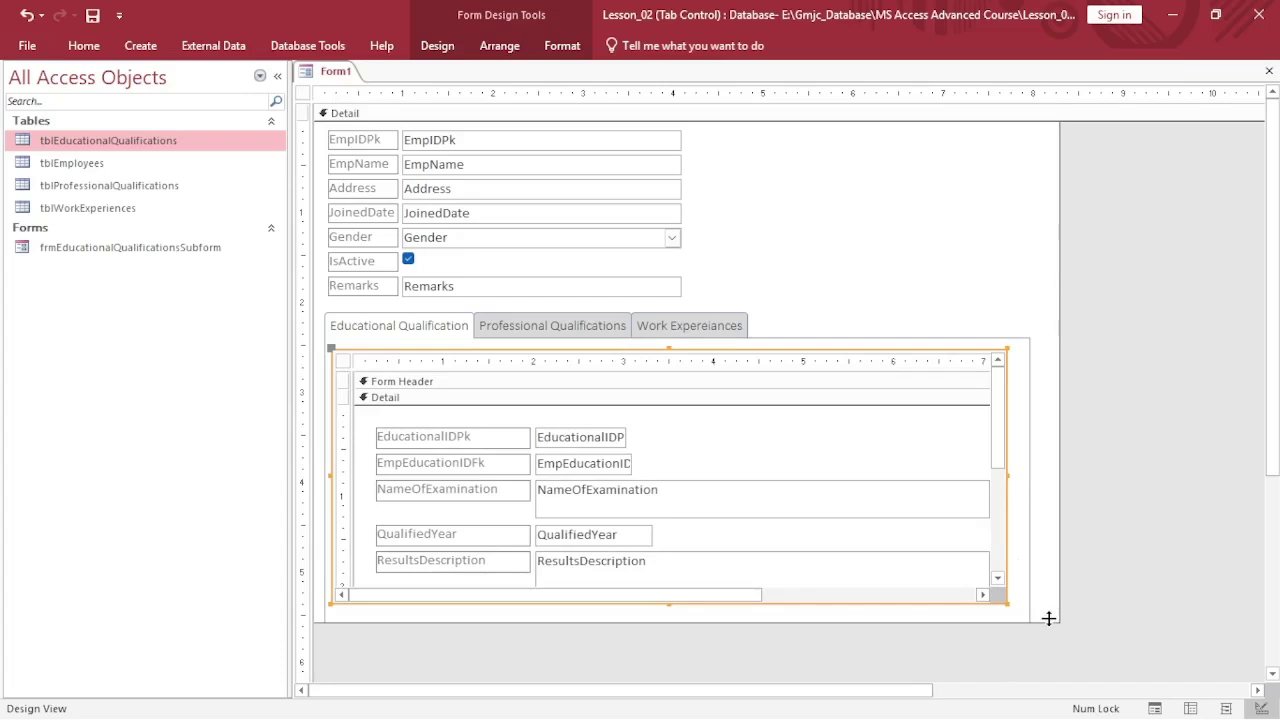
pyautogui.moveTo(1044, 624); pyautogui.dragTo(1044, 650)
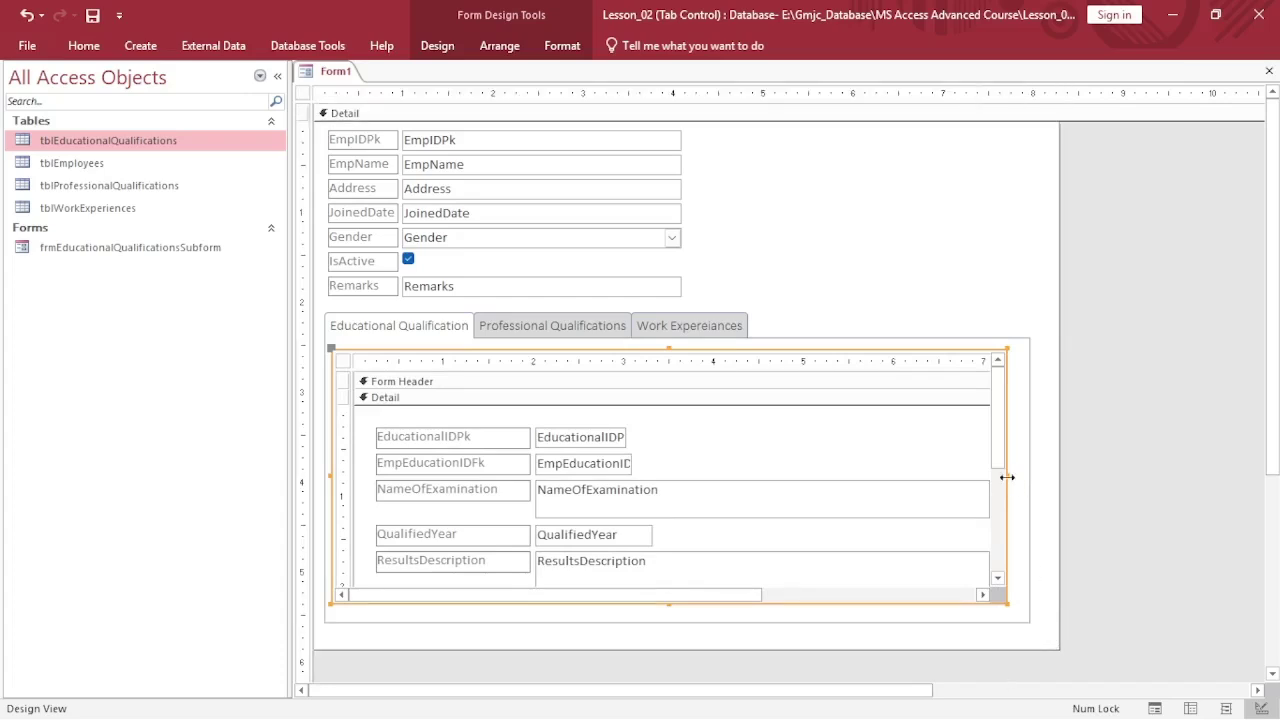
pyautogui.moveTo(1008, 476); pyautogui.dragTo(1026, 477)
pyautogui.click(1048, 467)
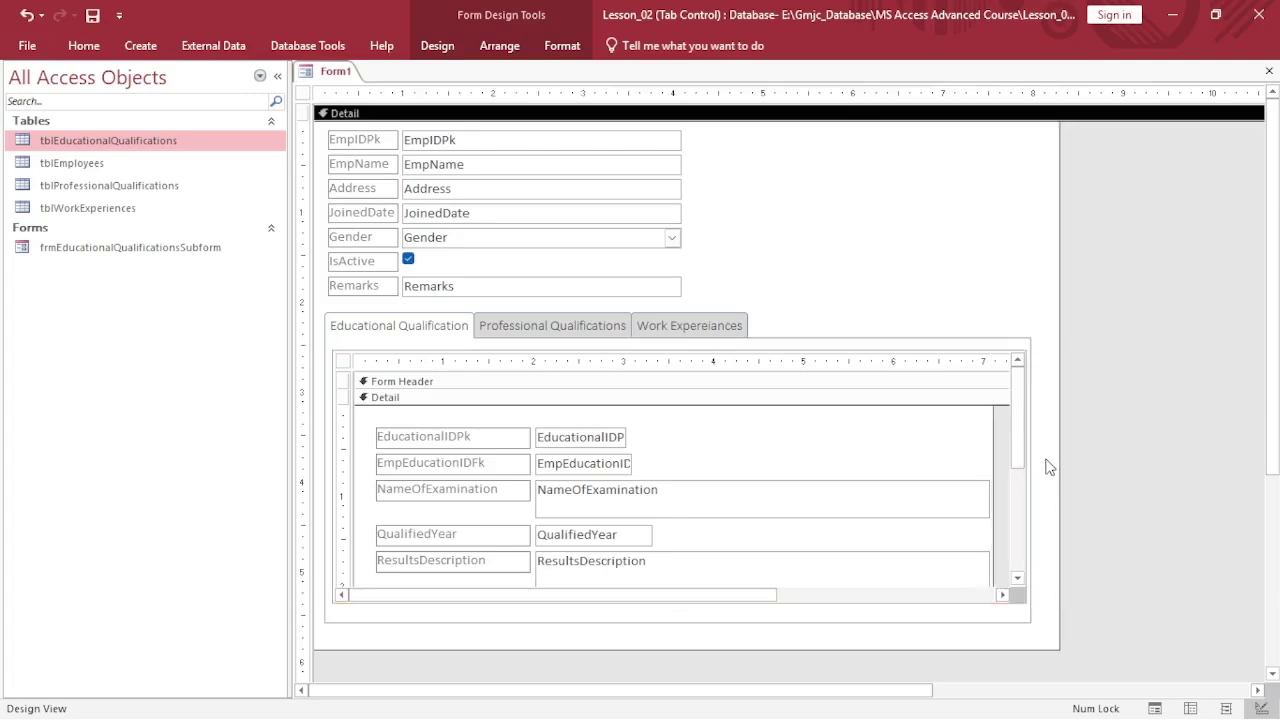
# Add tblProfessionalQualifications as a subform on the Professional Qualifications page, linked to each tblEmployees record using EmpIDPk
pyautogui.click(540, 333)
pyautogui.click(541, 330)
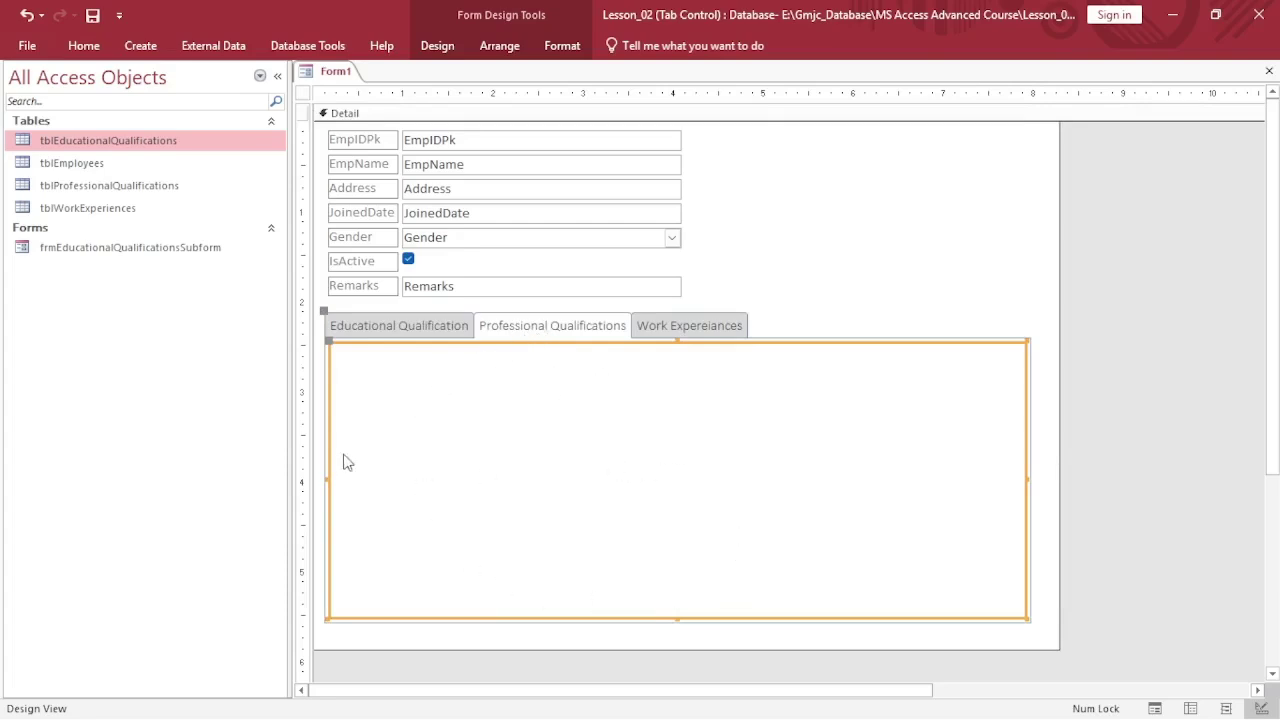
pyautogui.click(112, 188)
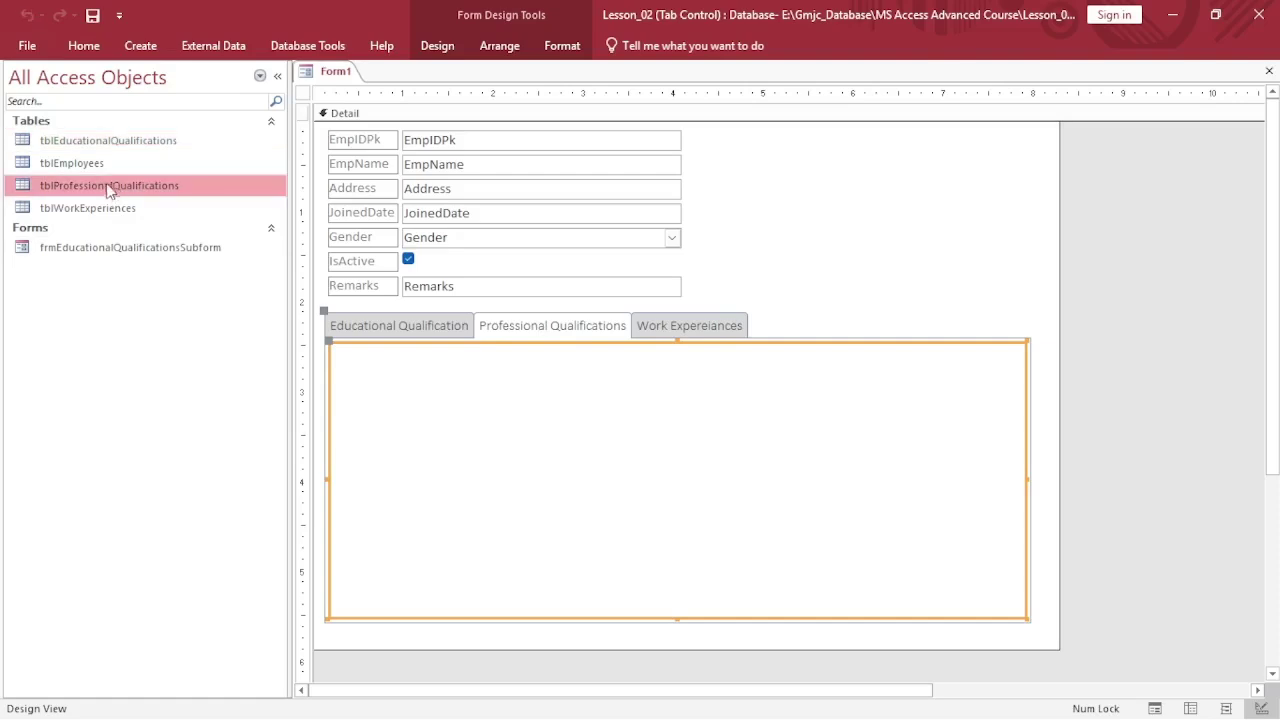
pyautogui.moveTo(104, 193); pyautogui.dragTo(348, 368)
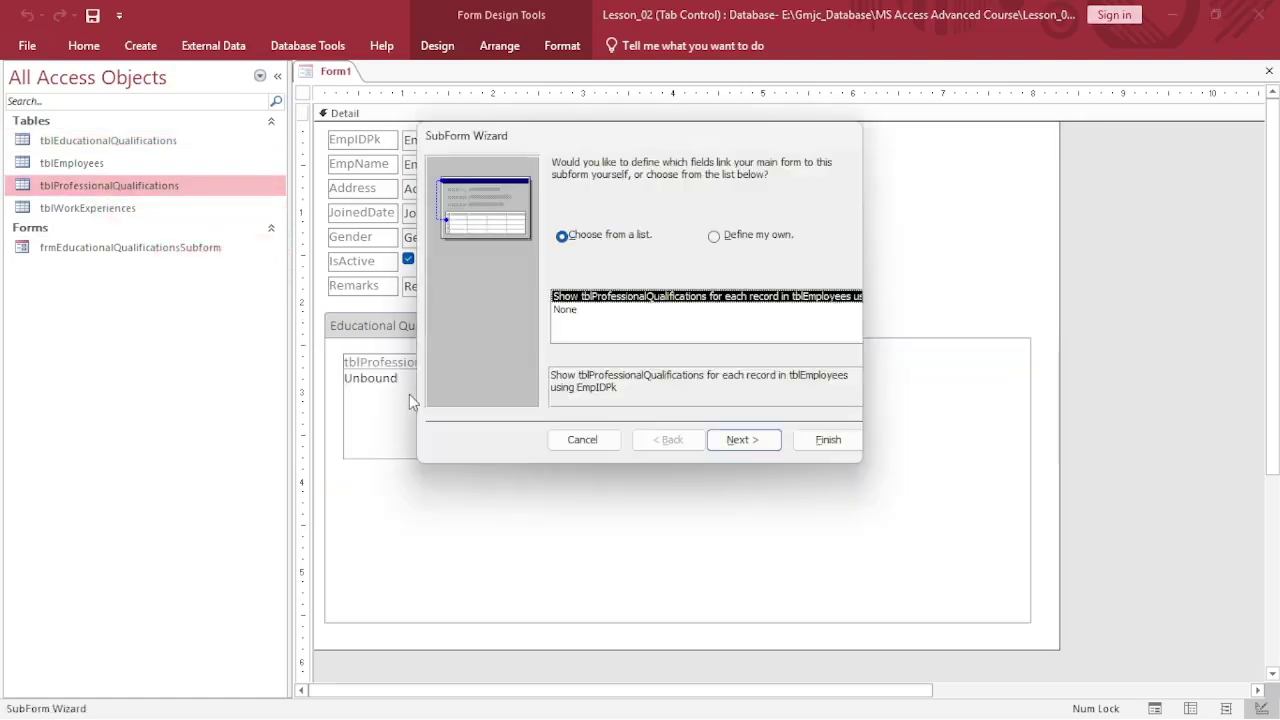
pyautogui.click(741, 441)
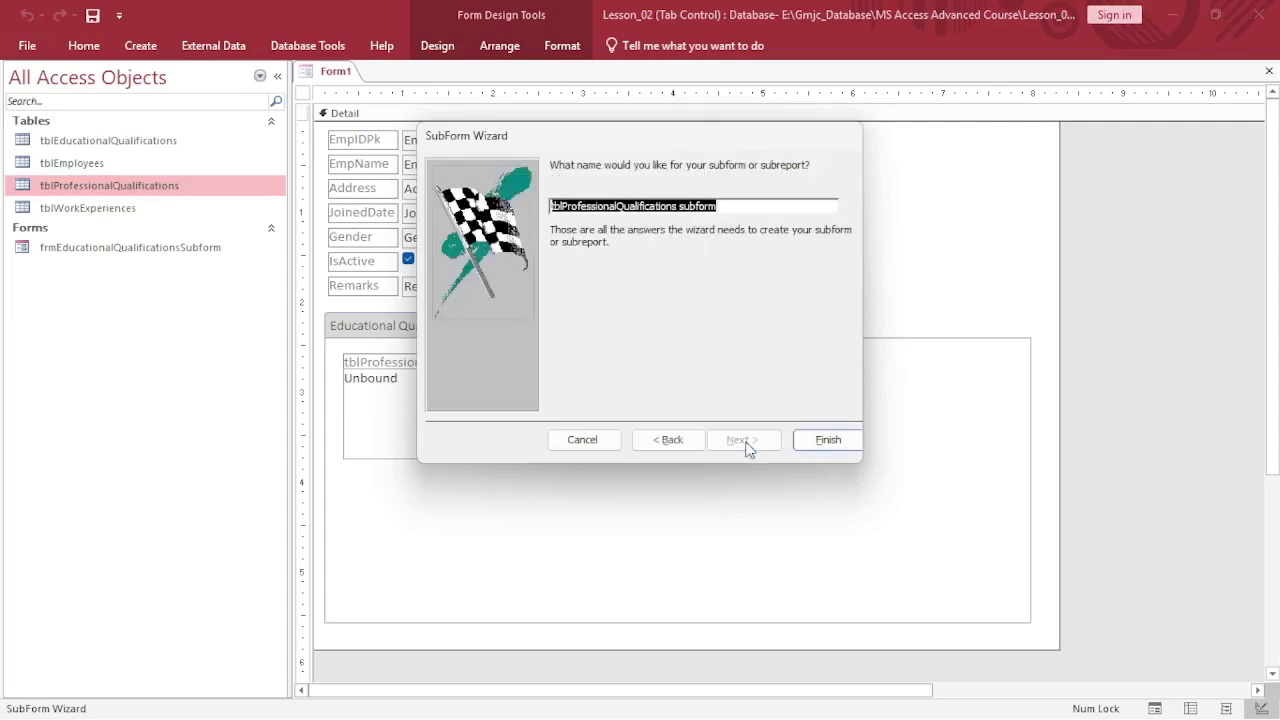
pyautogui.click(670, 440)
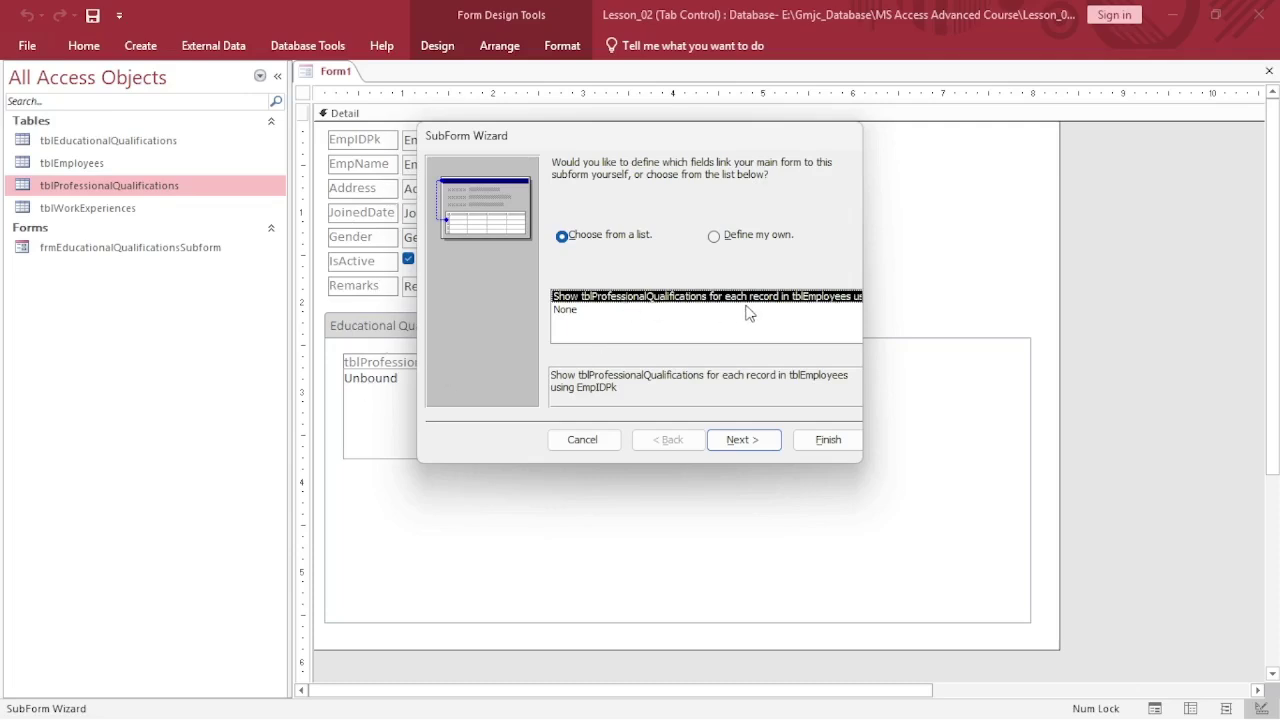
pyautogui.click(715, 236)
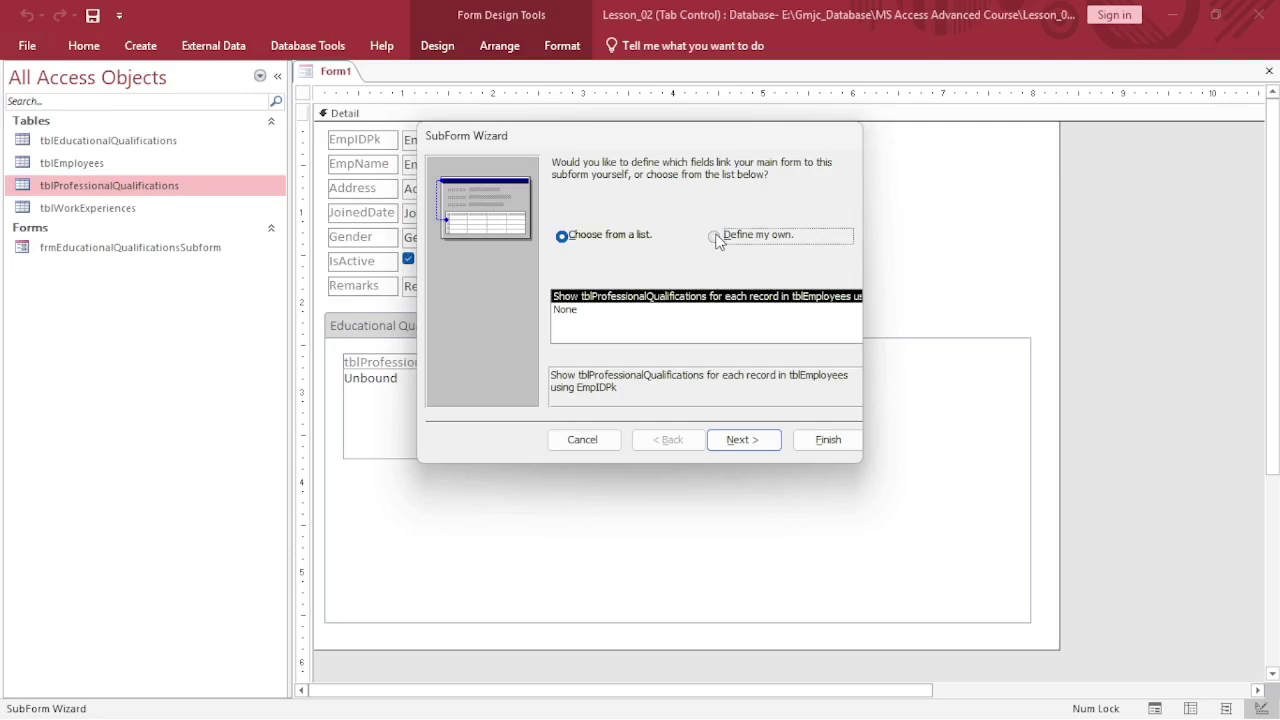
pyautogui.click(591, 236)
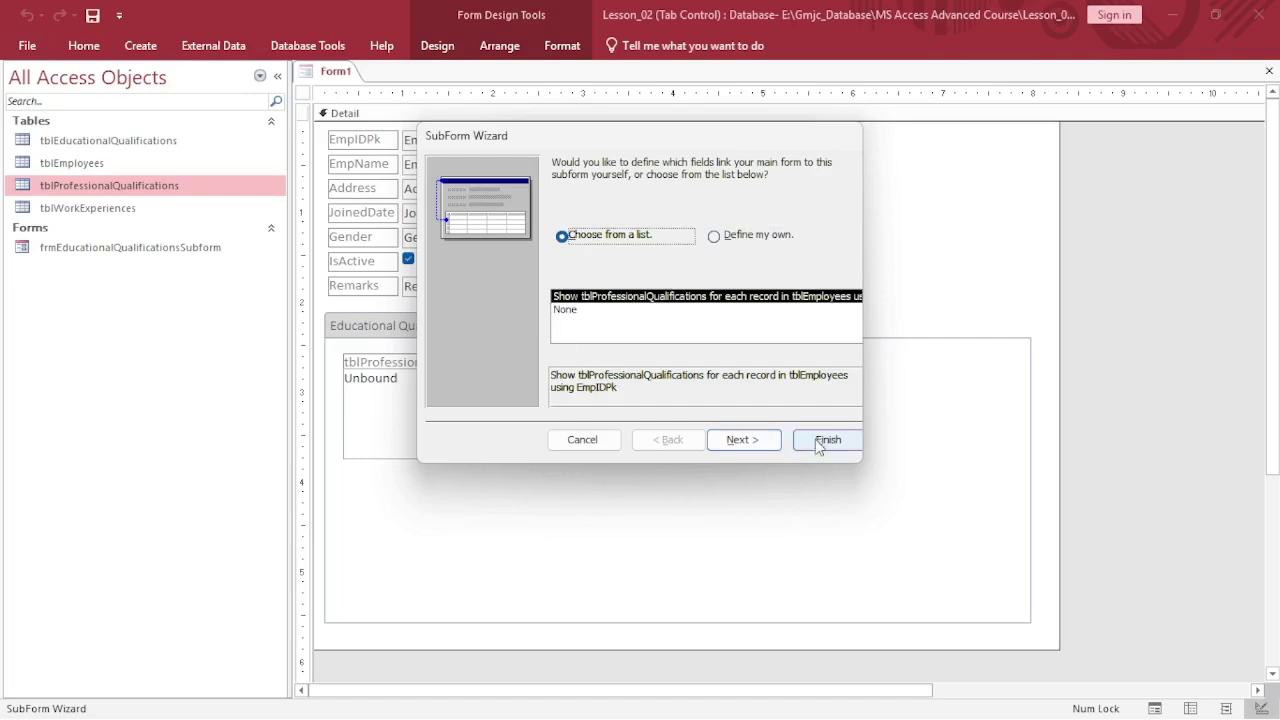
pyautogui.click(752, 445)
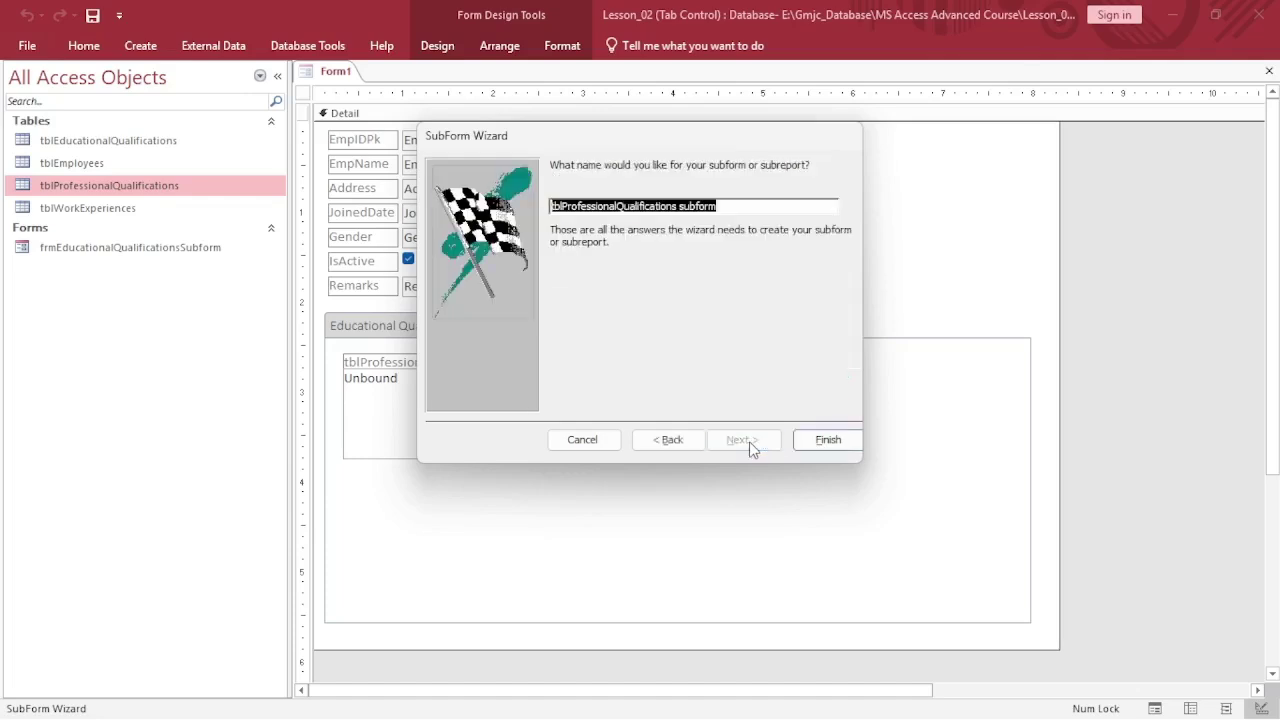
# Name the professional qualifications subform frmProfessionalQualificationsSubform and finish the SubForm Wizard
pyautogui.click(563, 206)
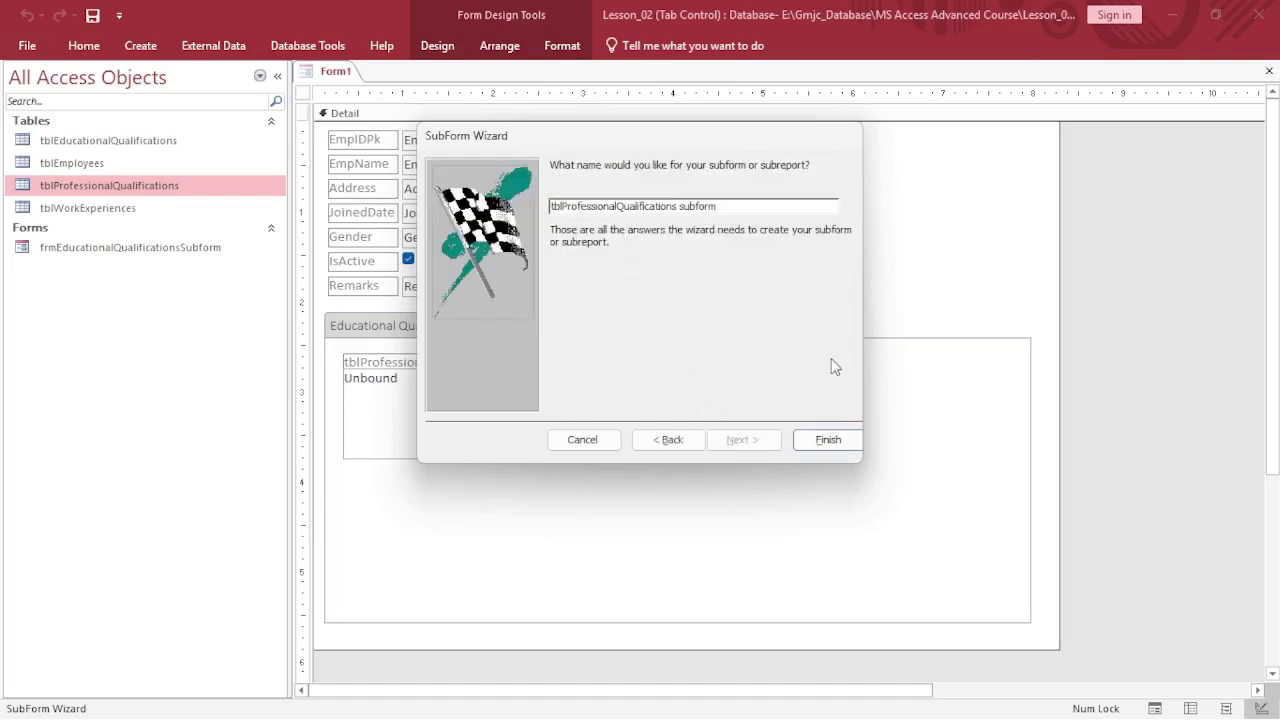
pyautogui.press('BackSpace')
pyautogui.press('BackSpace')
pyautogui.press('BackSpace')
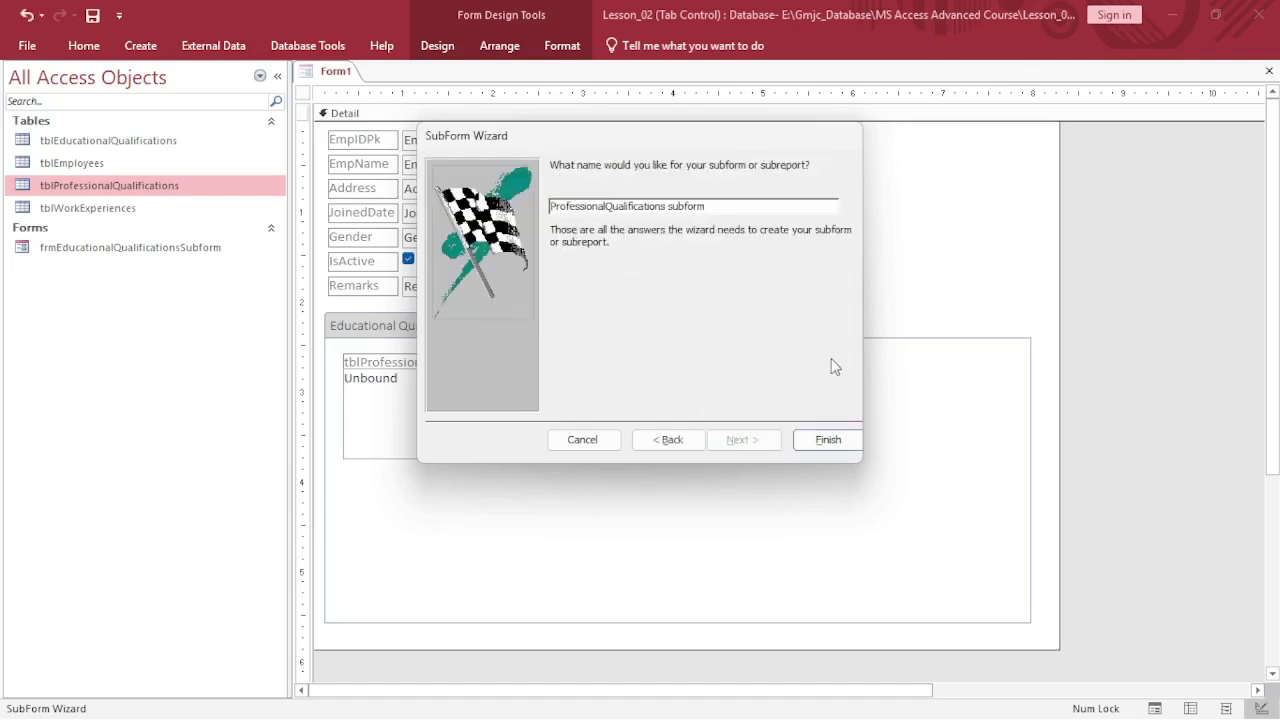
pyautogui.write('frm')
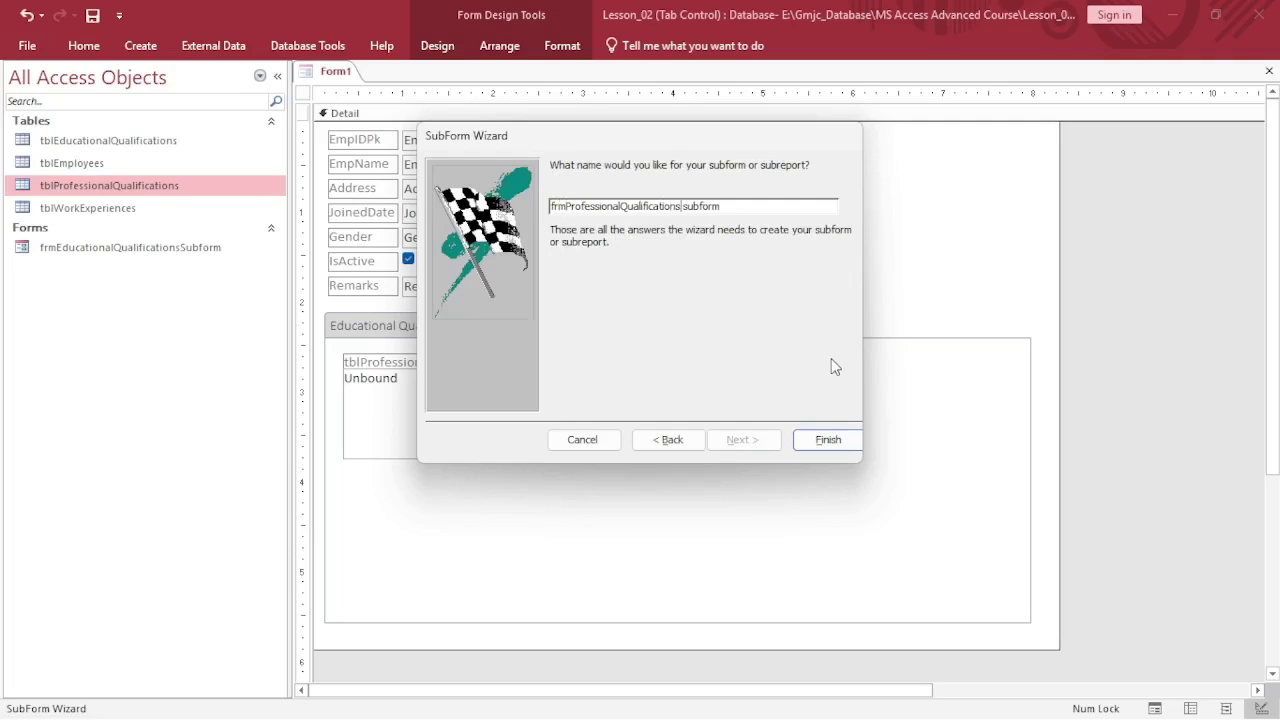
pyautogui.press('Delete')
pyautogui.press('Delete')
pyautogui.write('S')
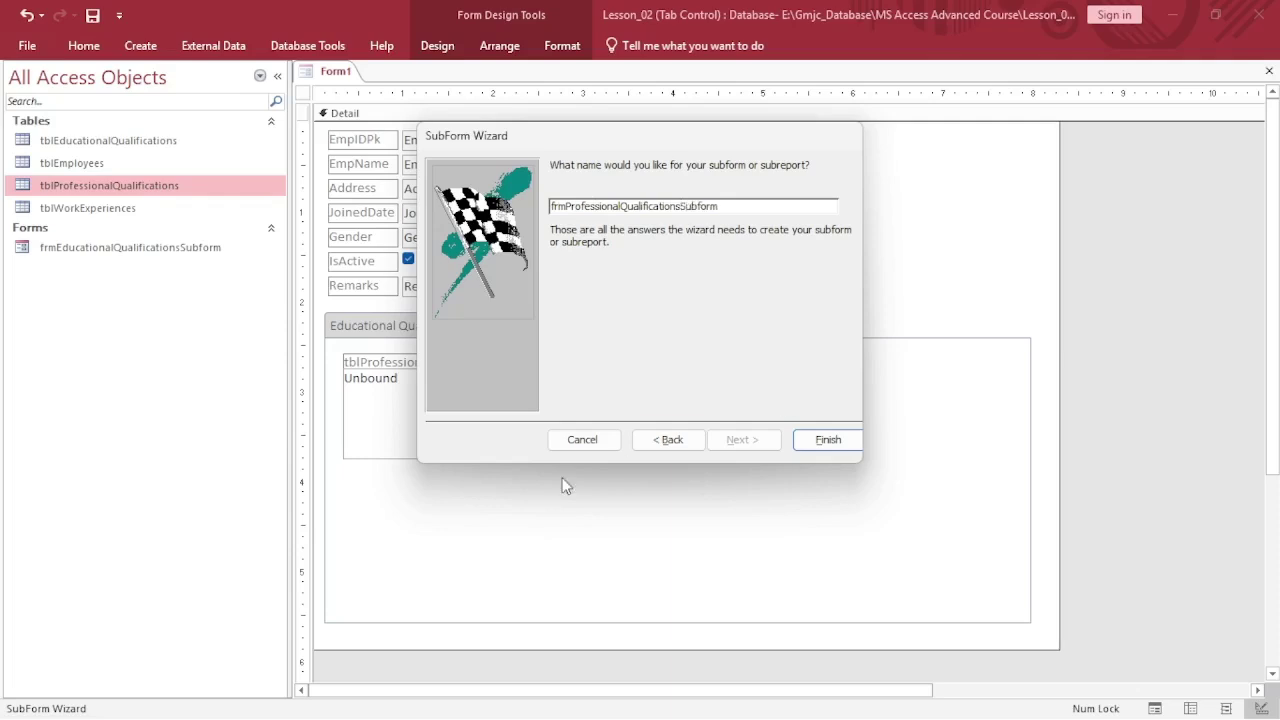
pyautogui.click(830, 440)
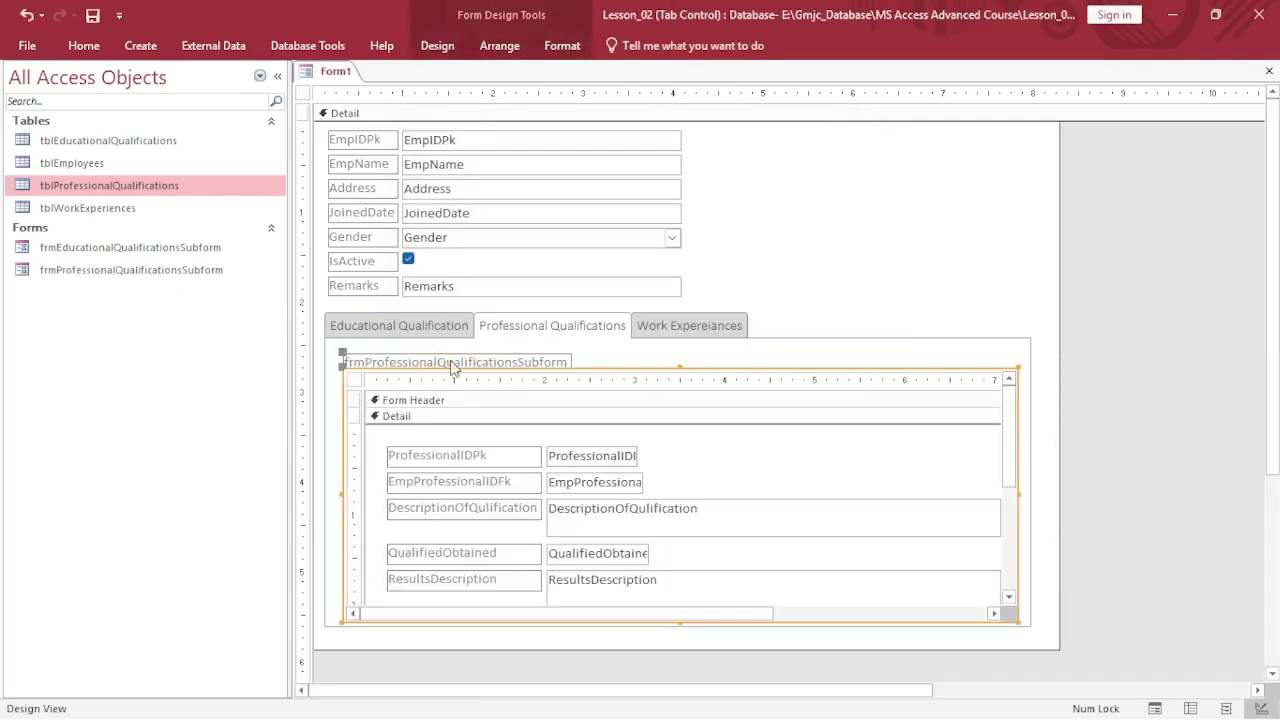
# Delete the professional qualifications subform's label and move the subform to the upper-left corner of its tab page
pyautogui.click(450, 363)
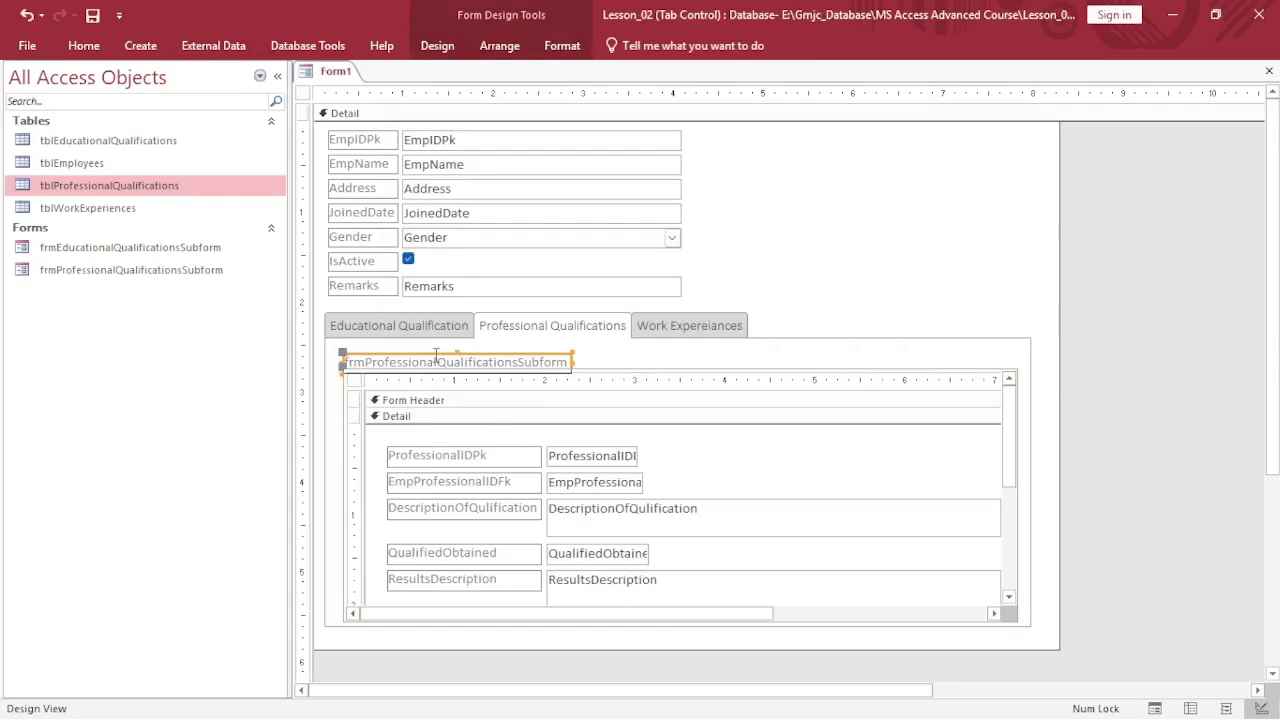
pyautogui.press('Delete')
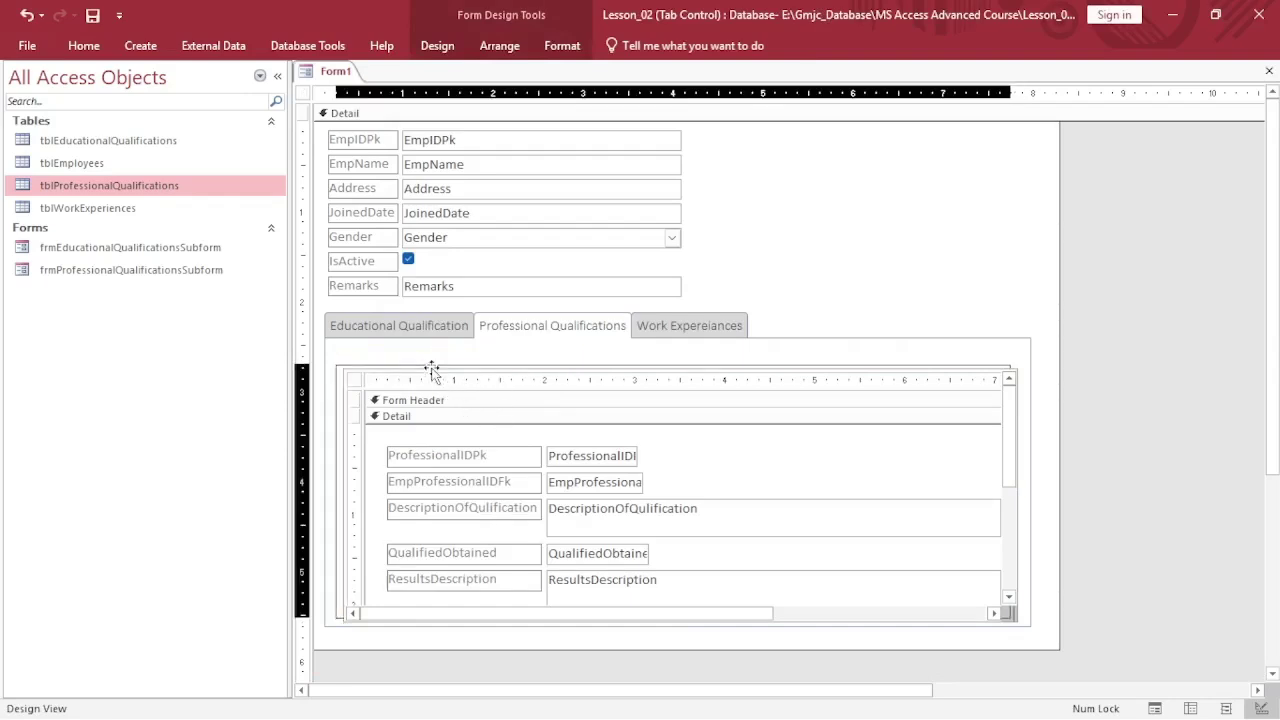
pyautogui.click(428, 362)
pyautogui.moveTo(428, 355); pyautogui.dragTo(422, 350)
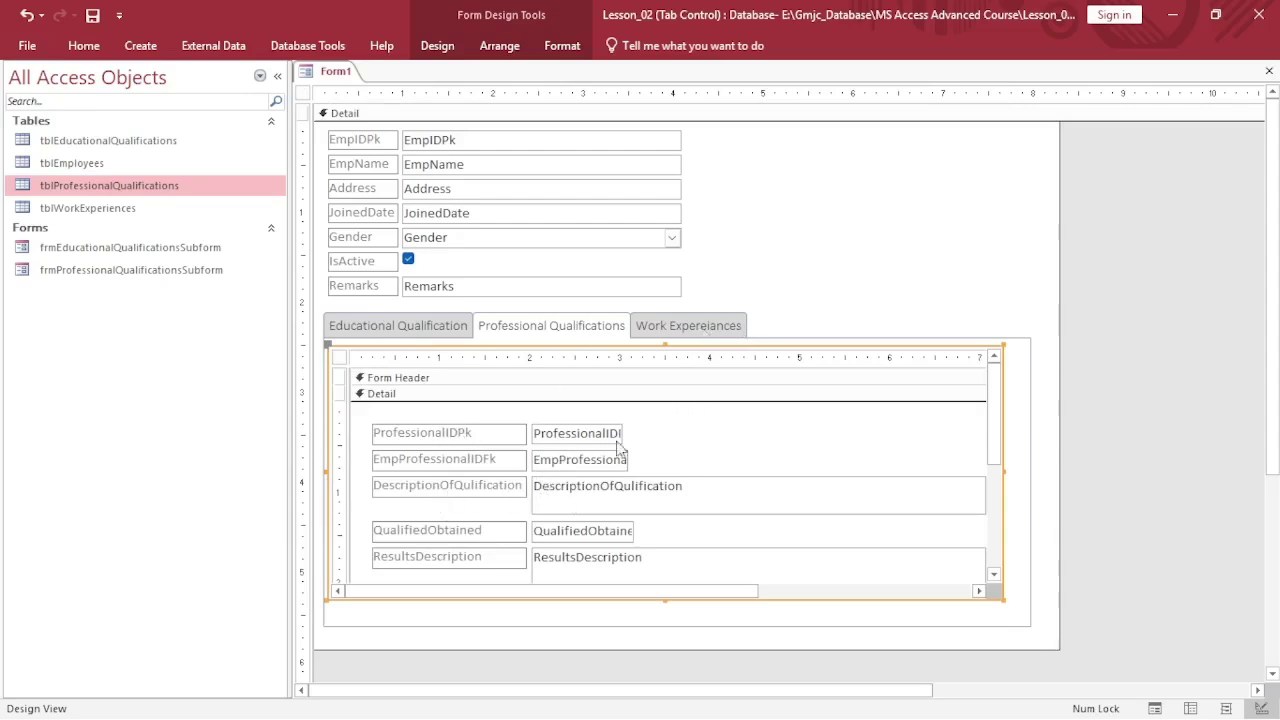
# Examine the Width, Height, Top and Left properties of the professional qualifications subform
pyautogui.doubleClick(416, 349)
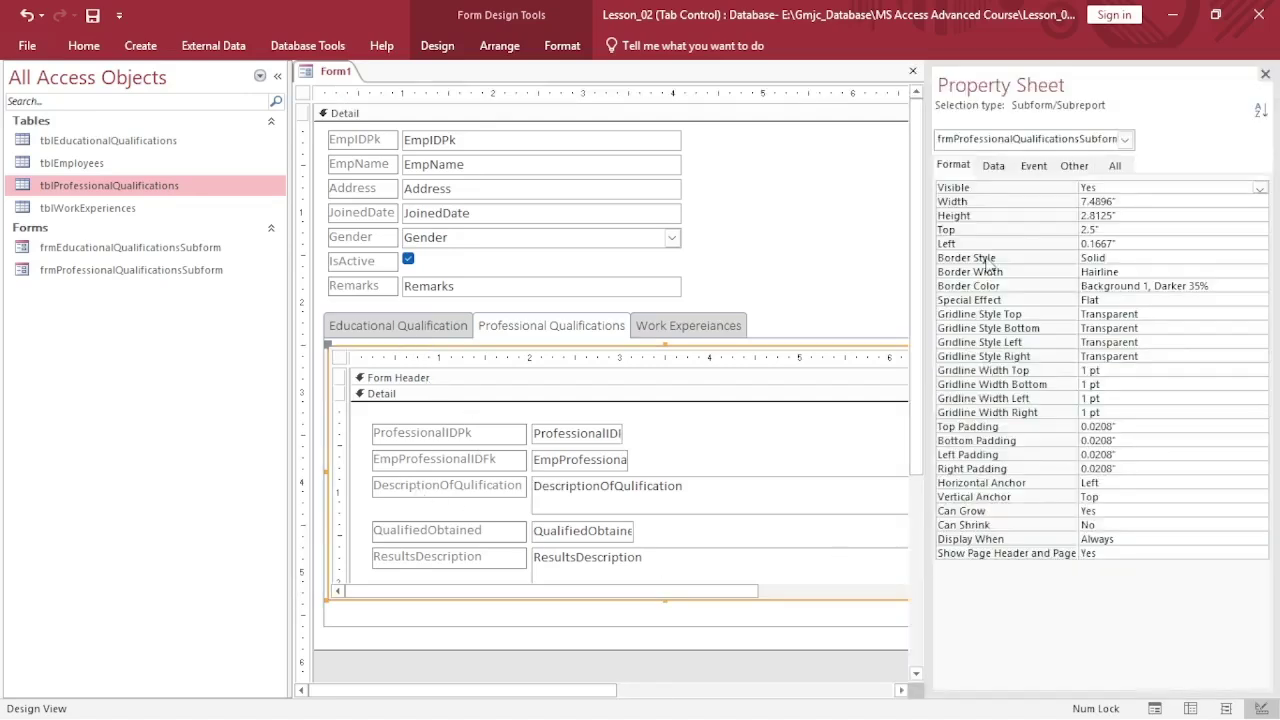
pyautogui.click(987, 201)
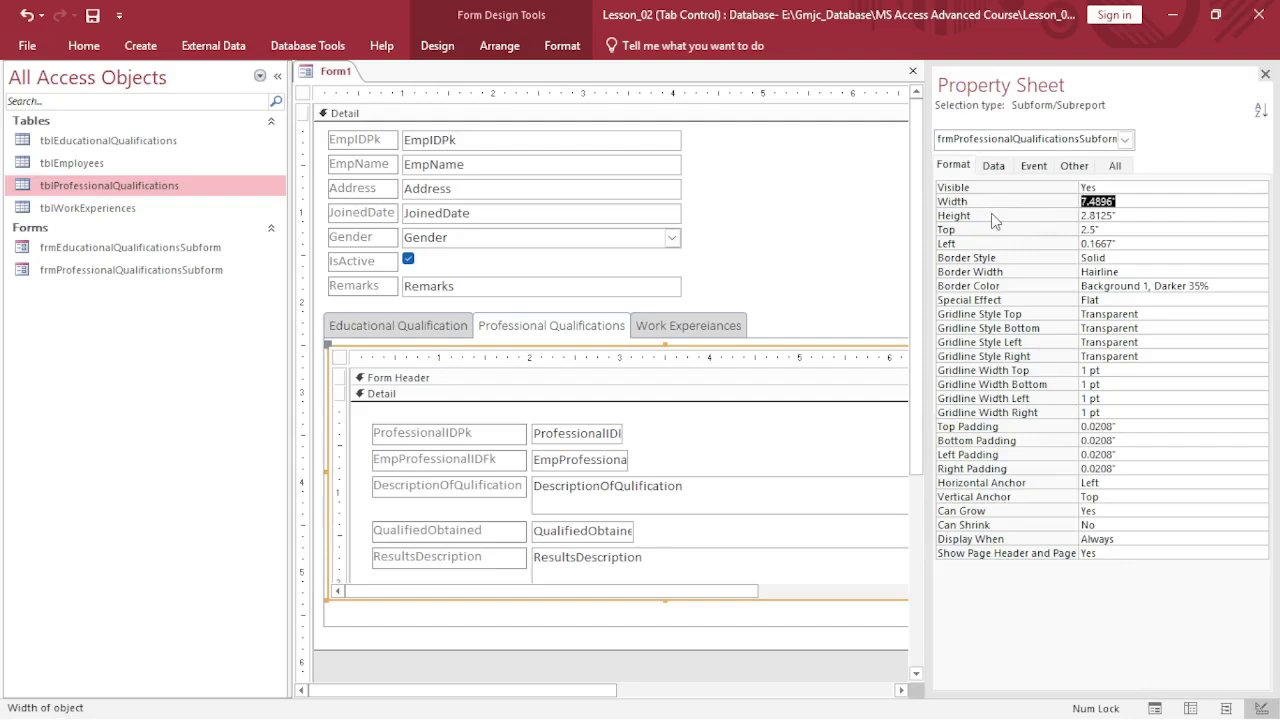
pyautogui.click(993, 218)
pyautogui.click(996, 231)
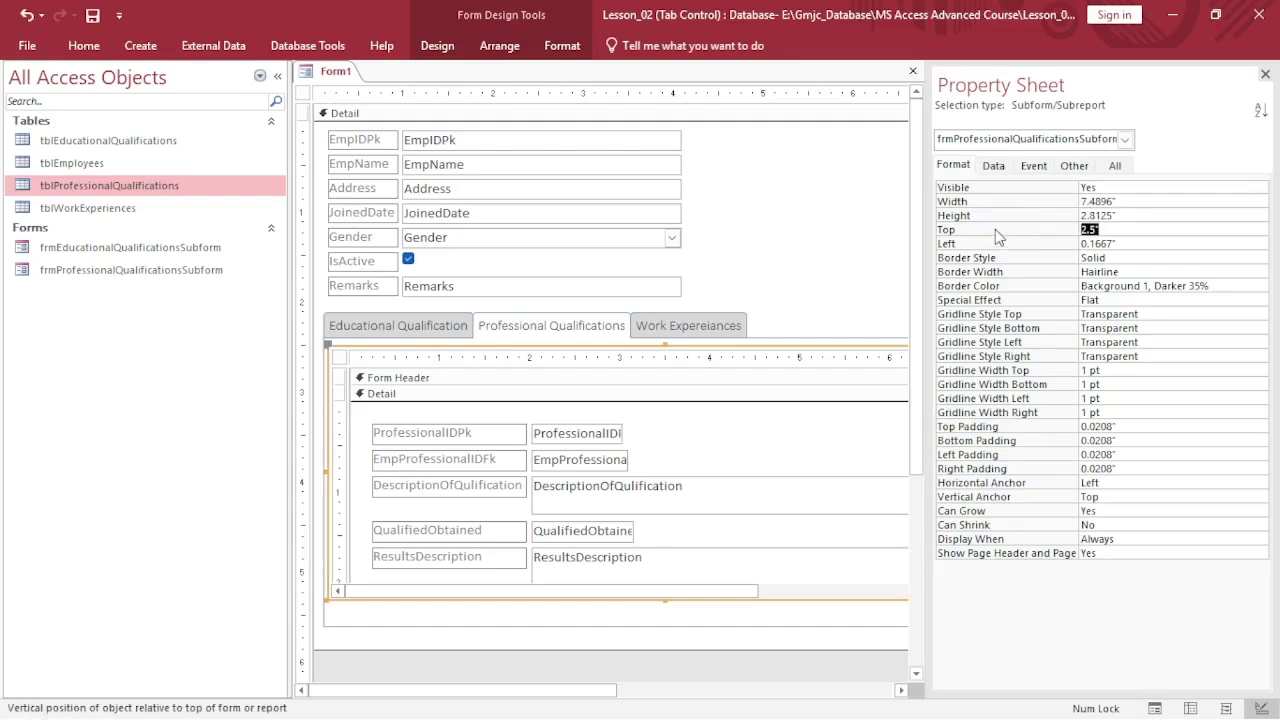
pyautogui.click(986, 245)
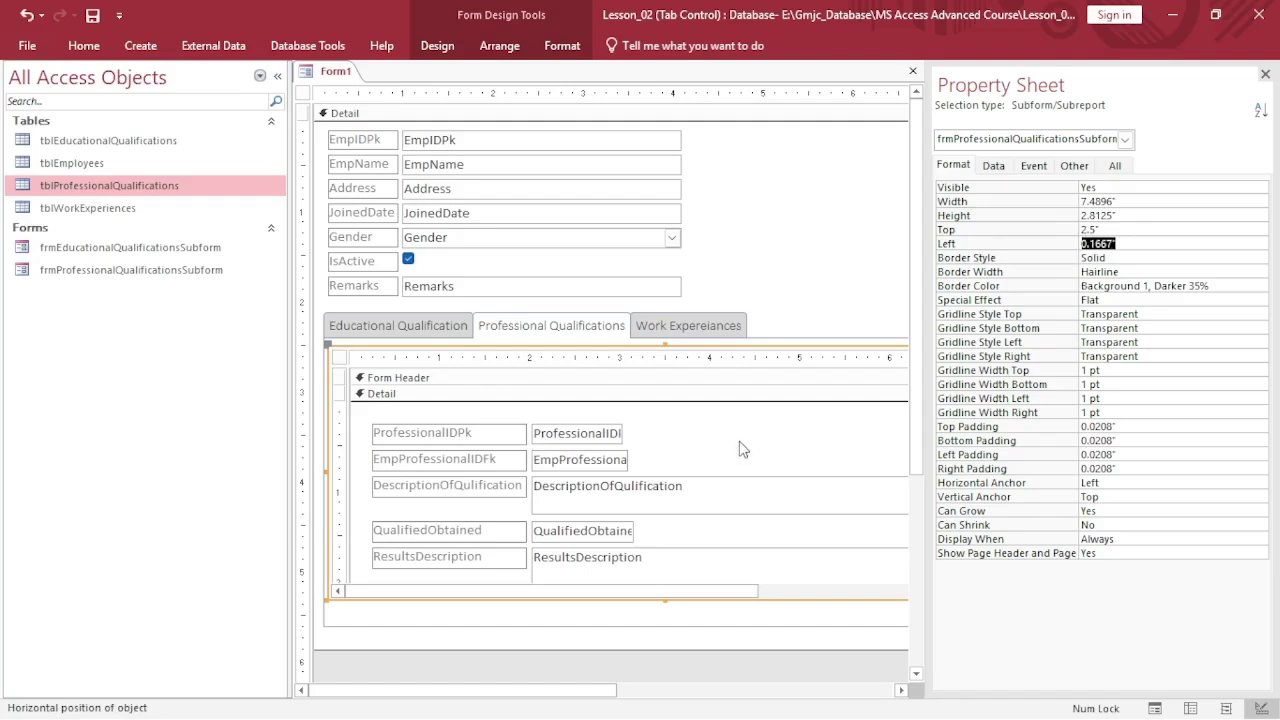
# Add tblWorkExperiences as a subform on the Work Expereiances page, linked to each tblEmployees record using EmpIDPk
pyautogui.click(712, 330)
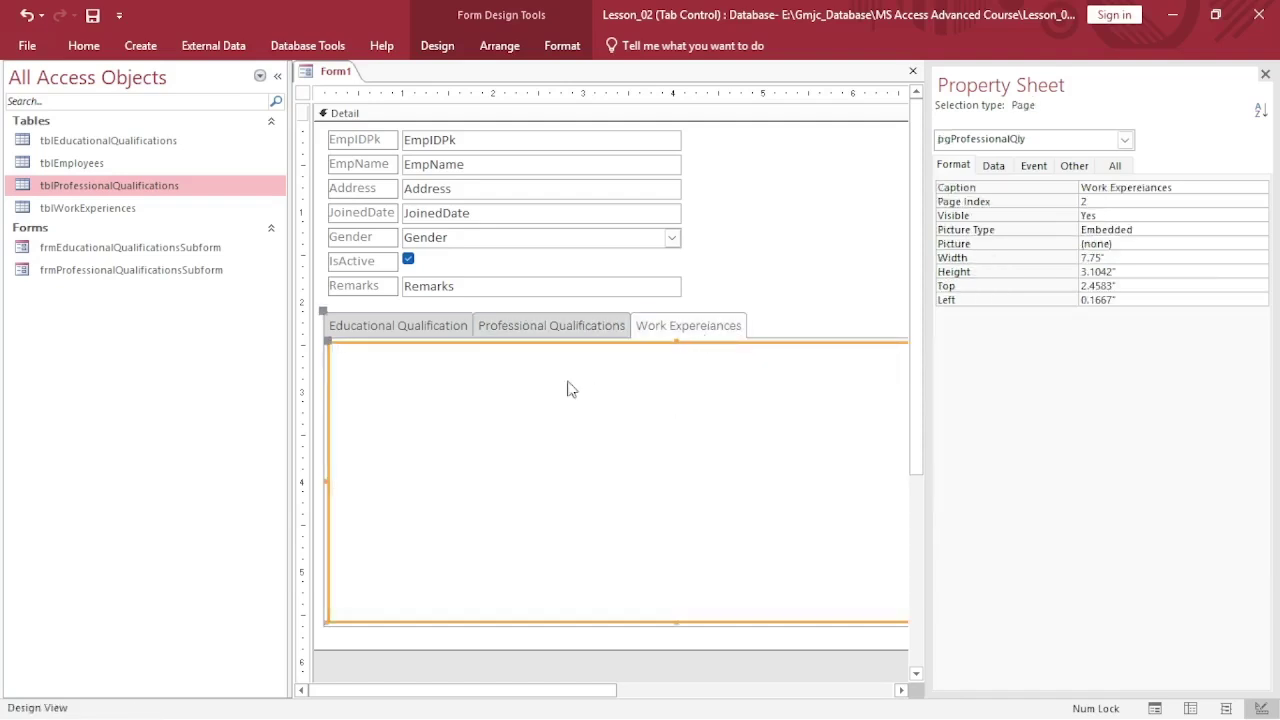
pyautogui.moveTo(114, 209); pyautogui.dragTo(355, 373)
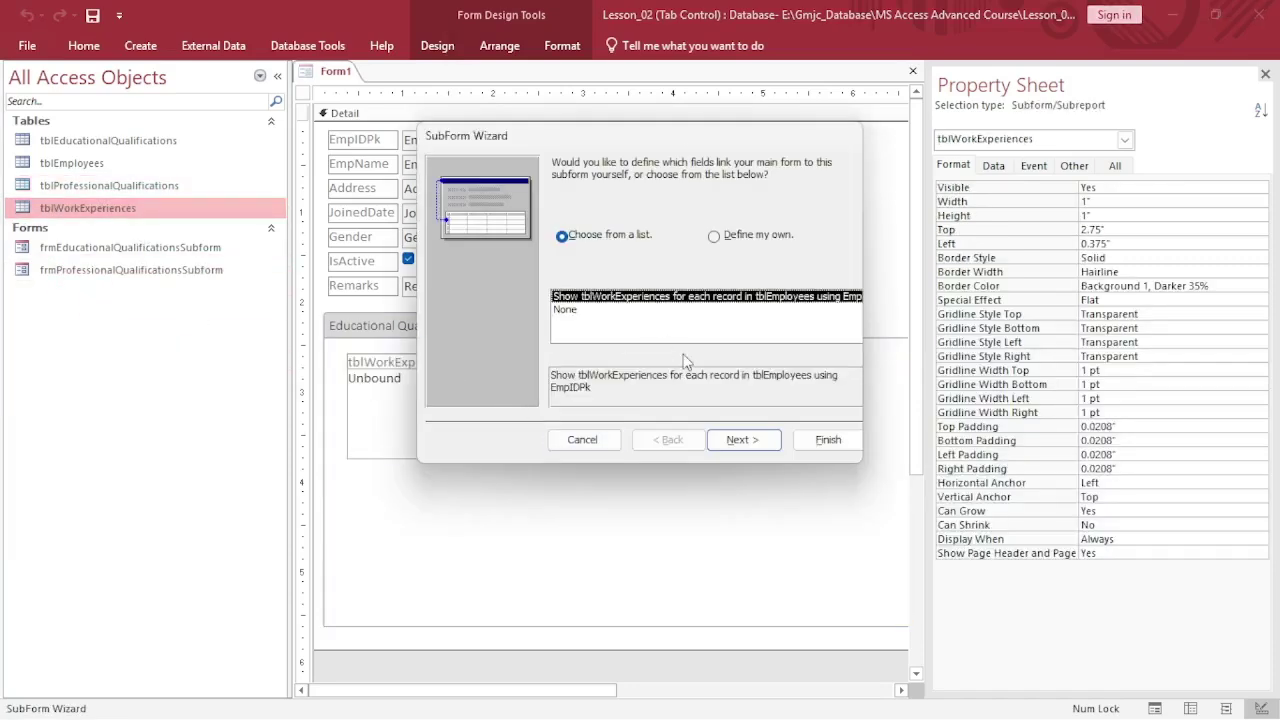
pyautogui.click(740, 439)
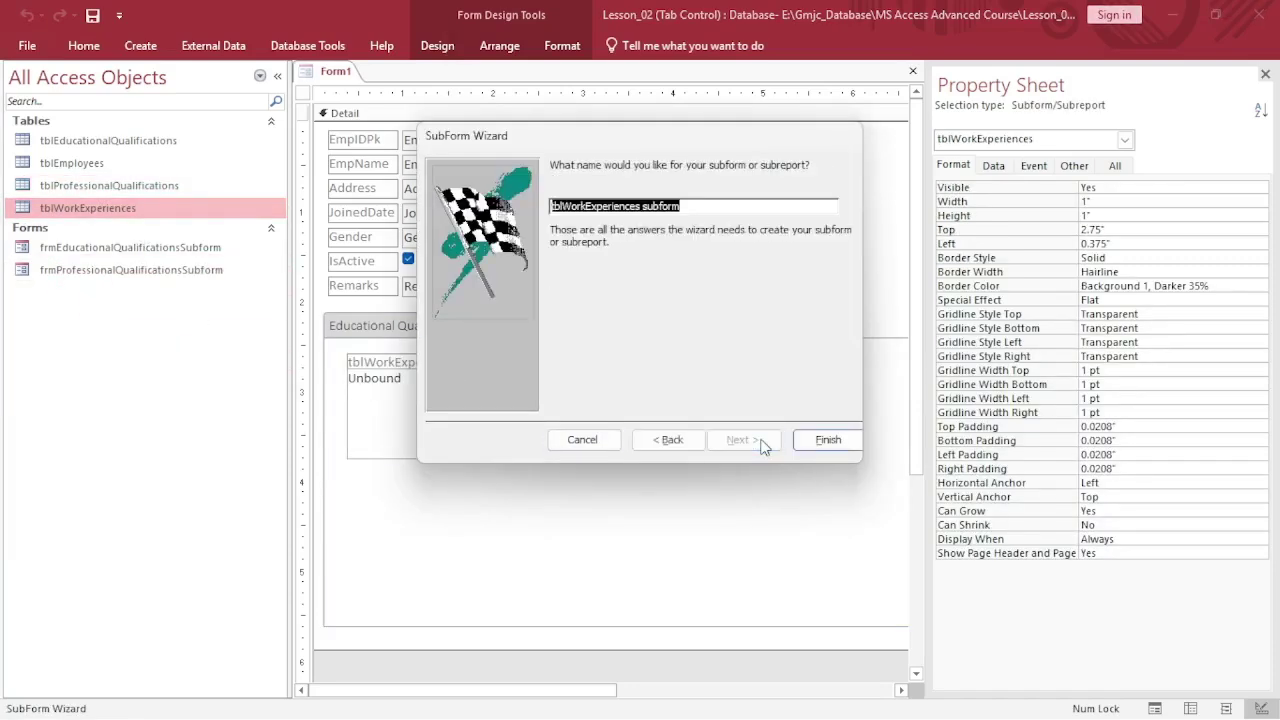
# Name the work experience subform WorkExperiencesSubform and finish the SubForm Wizard
pyautogui.click(559, 205)
pyautogui.press('BackSpace')
pyautogui.press('BackSpace')
pyautogui.press('BackSpace')
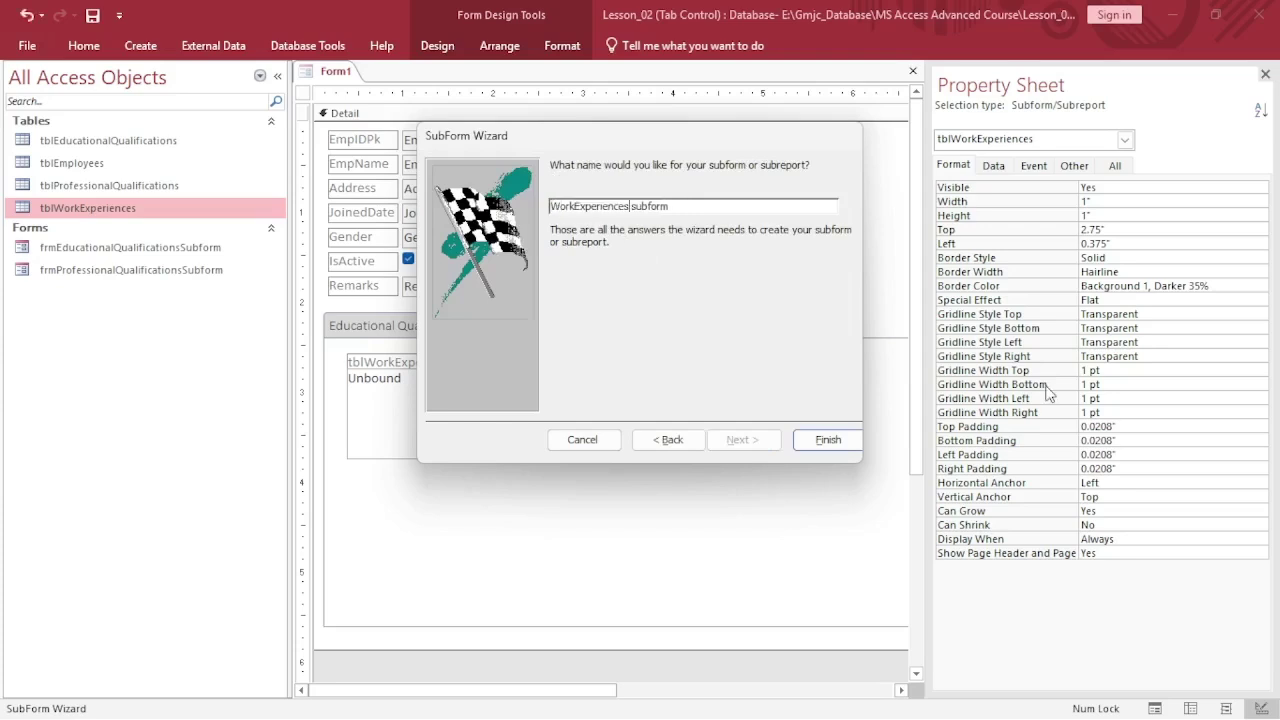
pyautogui.press('BackSpace')
pyautogui.click(859, 445)
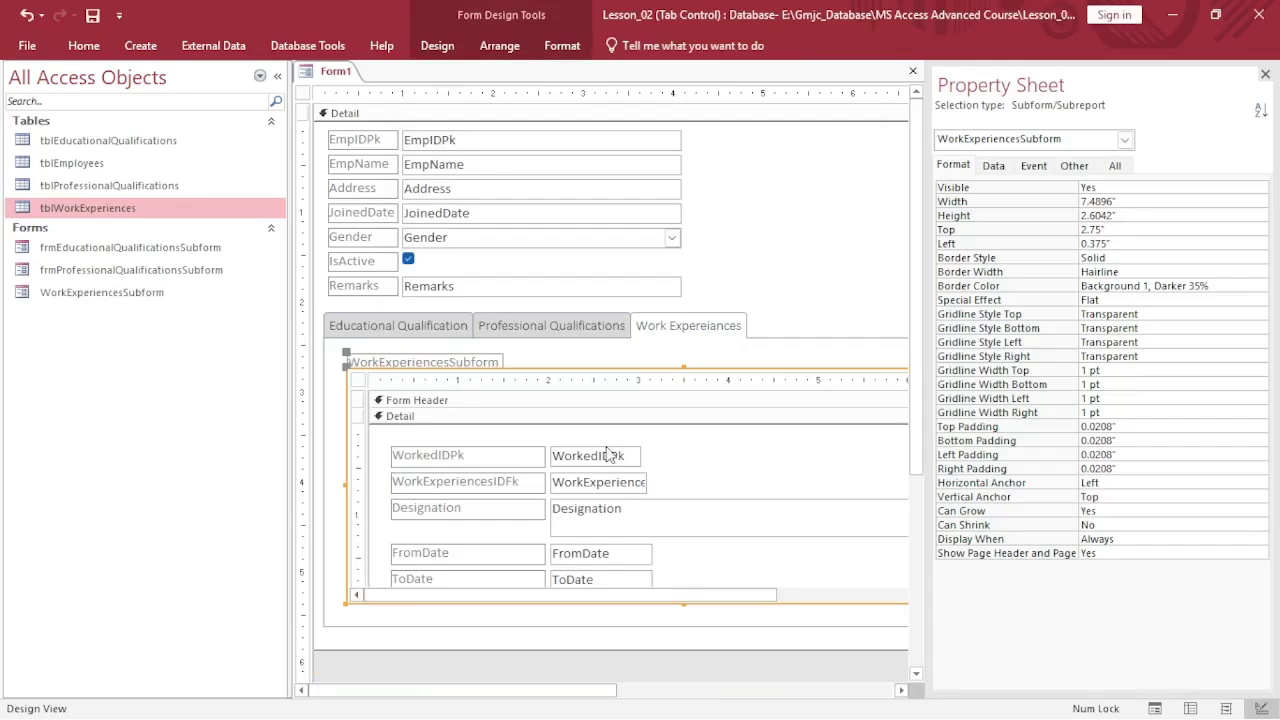
# Delete the work experience subform's label, move the subform to its tab page's upper-left corner, and close the Property Sheet
pyautogui.click(470, 362)
pyautogui.press('Delete')
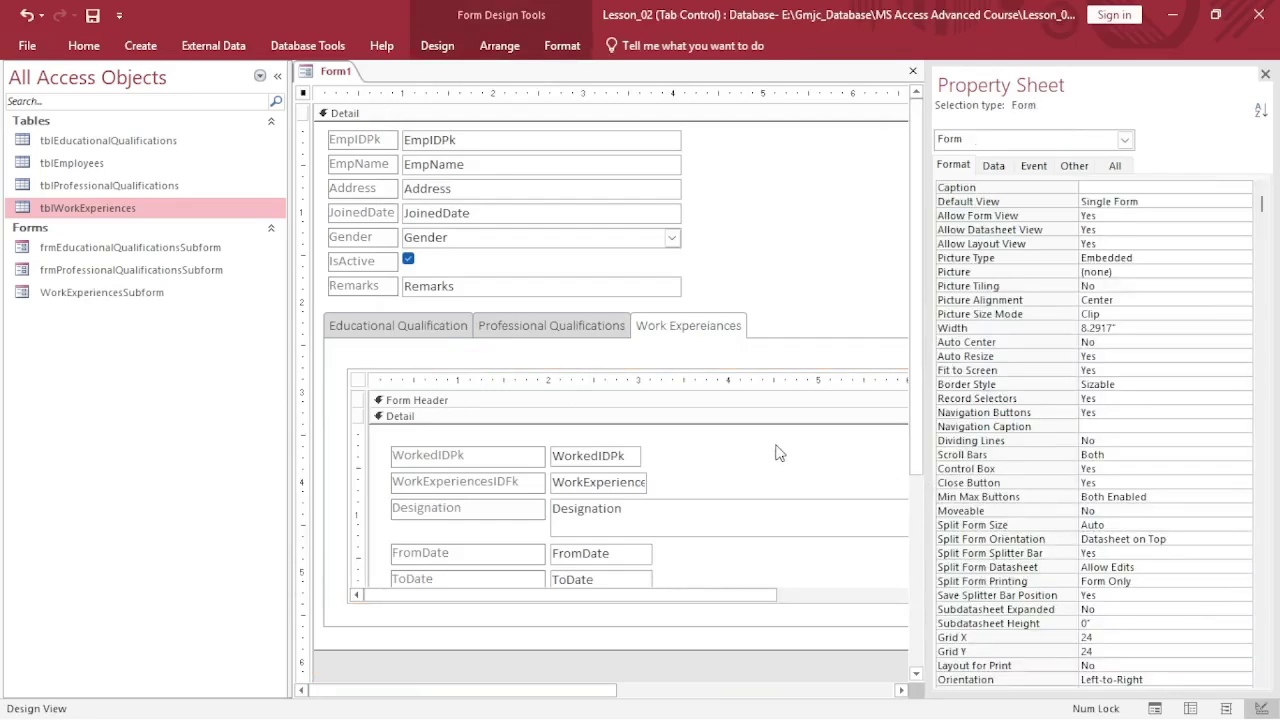
pyautogui.click(505, 376)
pyautogui.moveTo(484, 360); pyautogui.dragTo(465, 338)
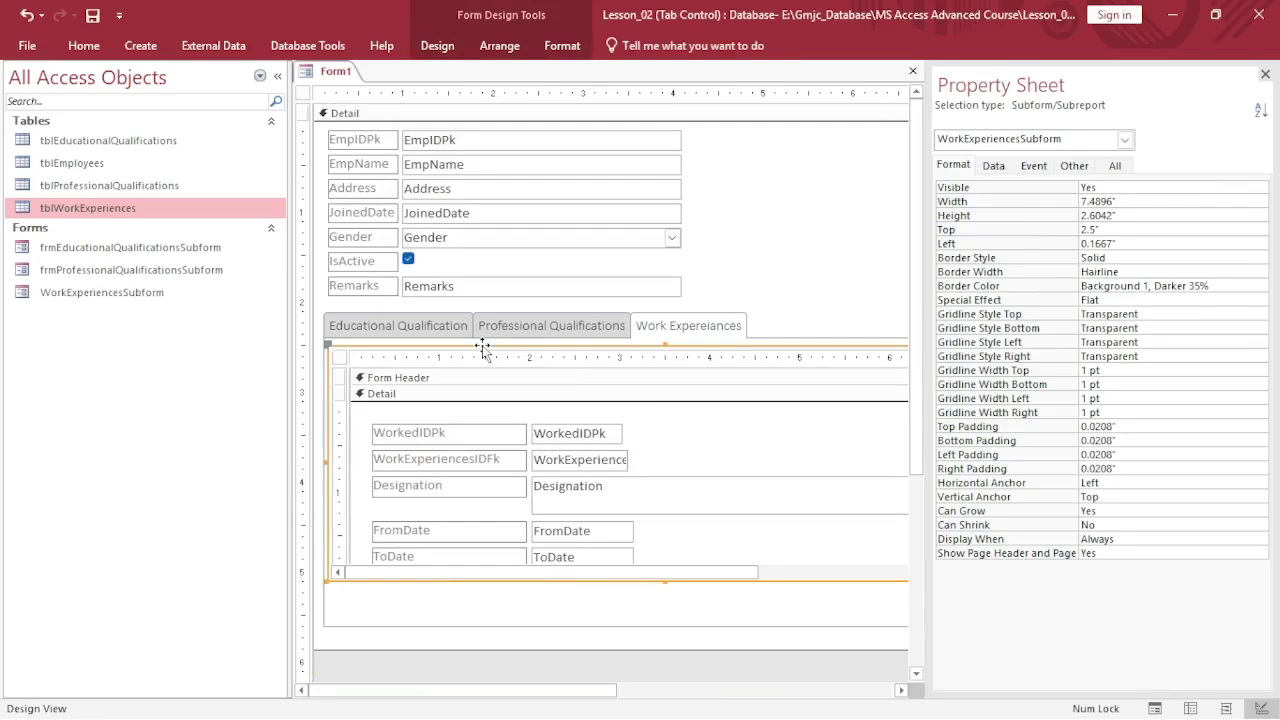
pyautogui.click(1265, 74)
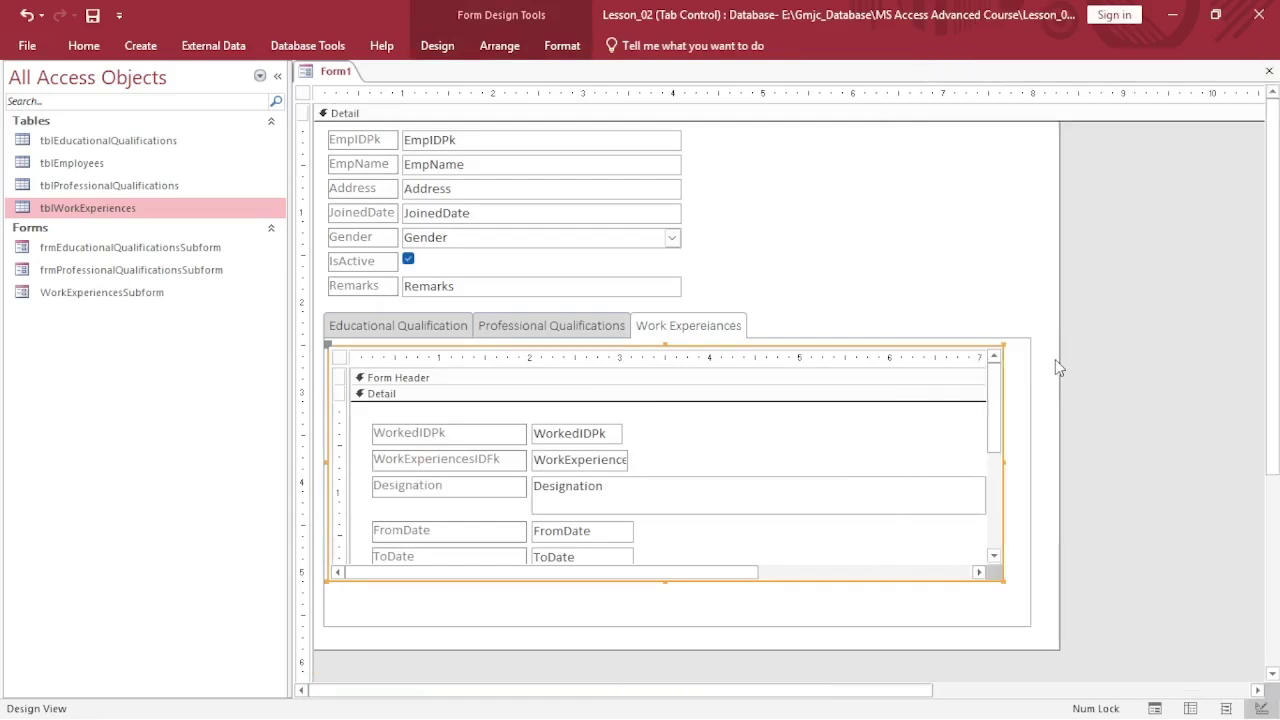
# Narrow the form to about 8.1" and check the subforms on the Professional Qualifications and Educational Qualification pages
pyautogui.moveTo(1059, 362); pyautogui.dragTo(1040, 368)
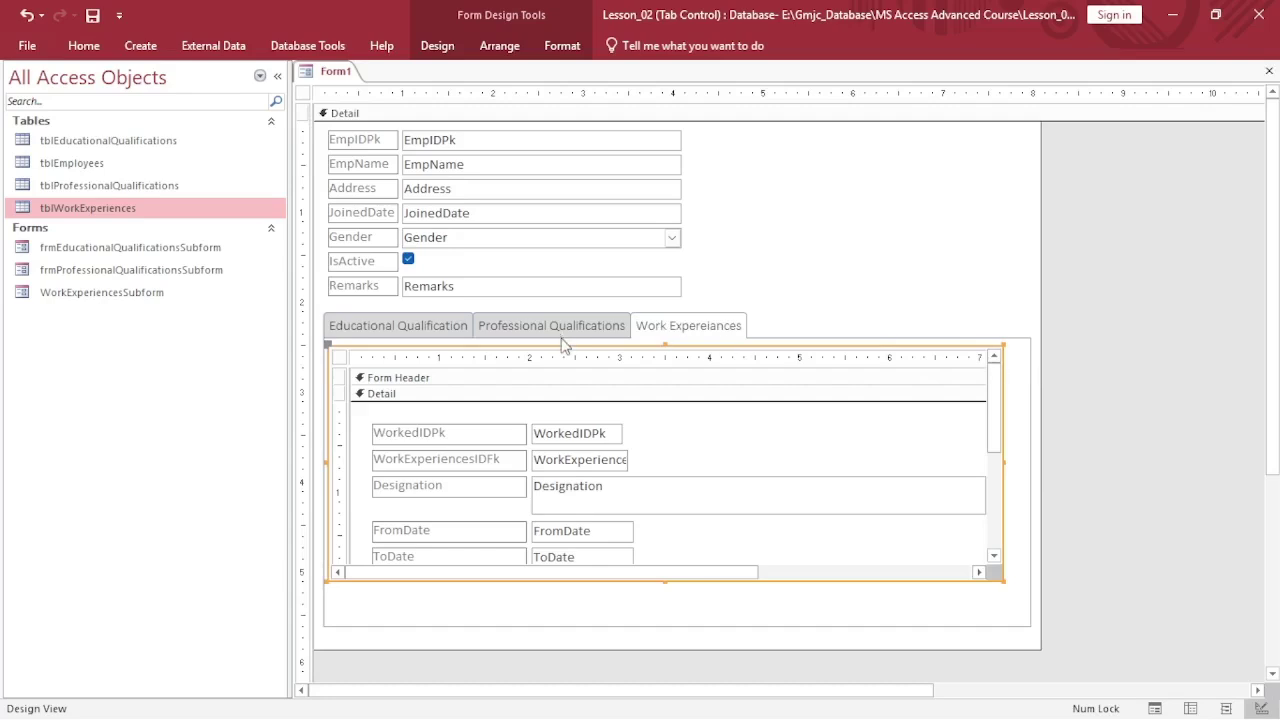
pyautogui.click(507, 332)
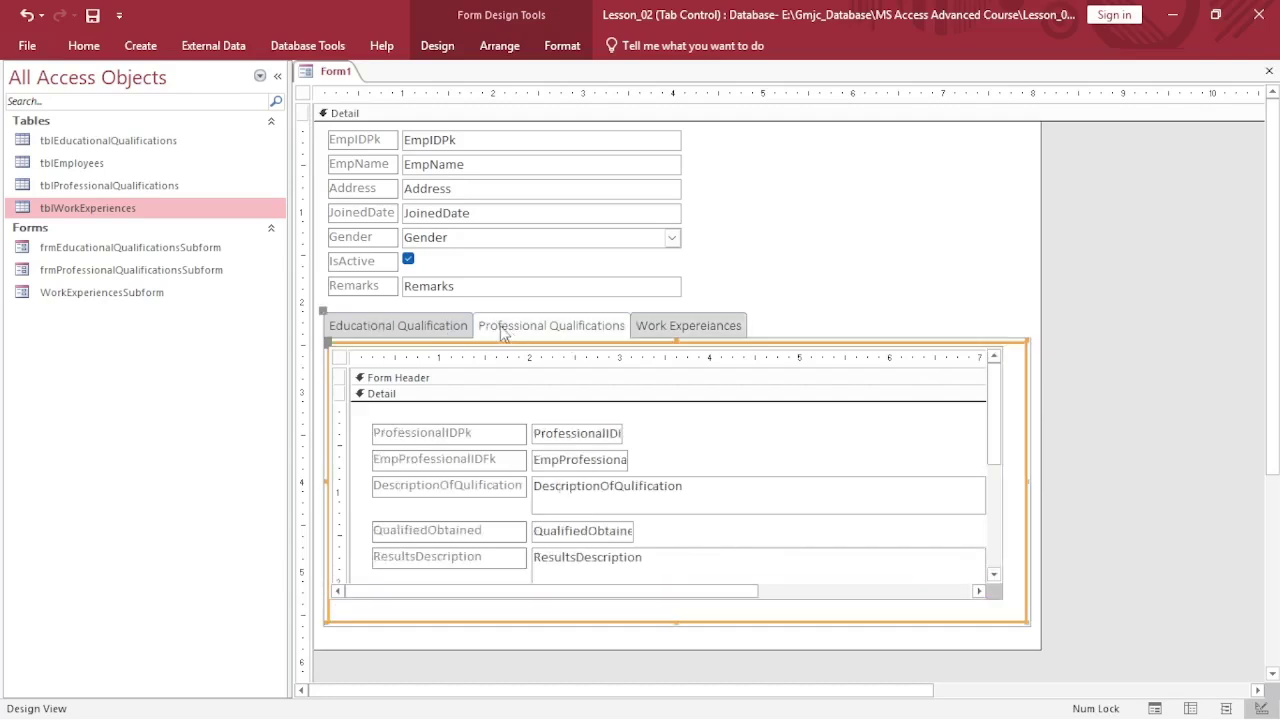
pyautogui.click(445, 330)
pyautogui.click(521, 332)
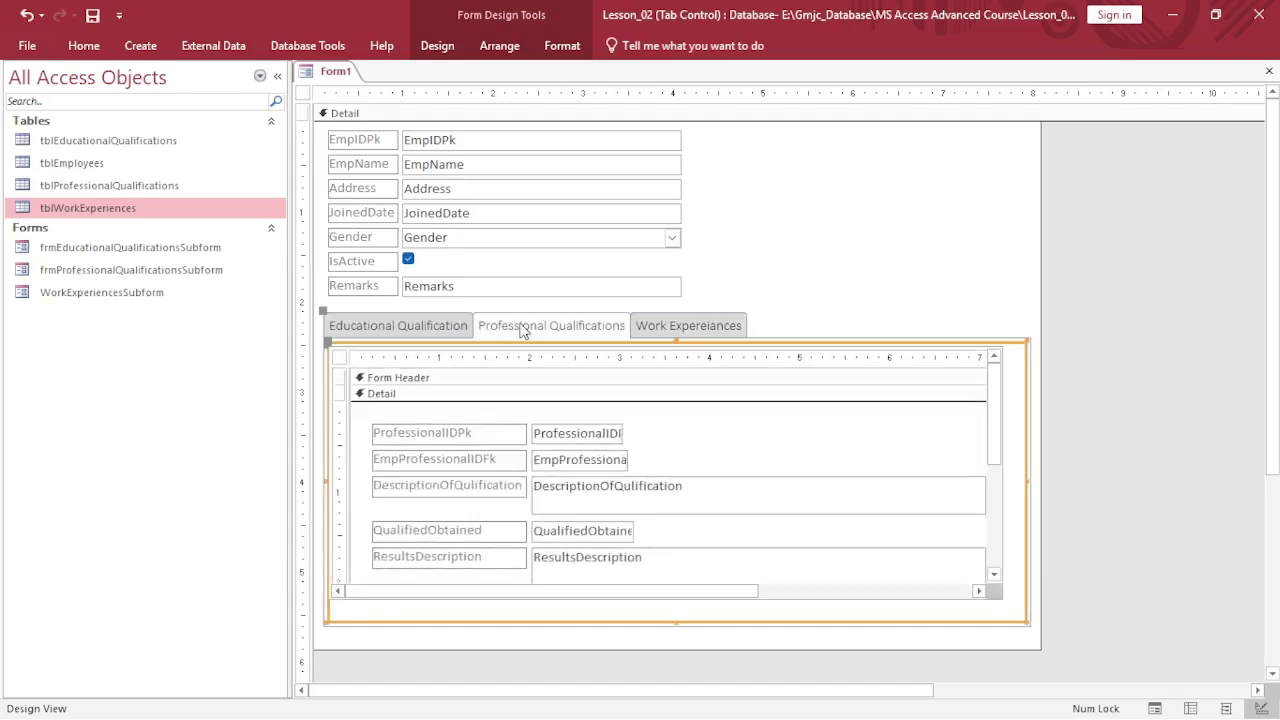
# Add a Form Header and Form Footer to the employee form and check the footer section below the tab control
pyautogui.rightClick(676, 116)
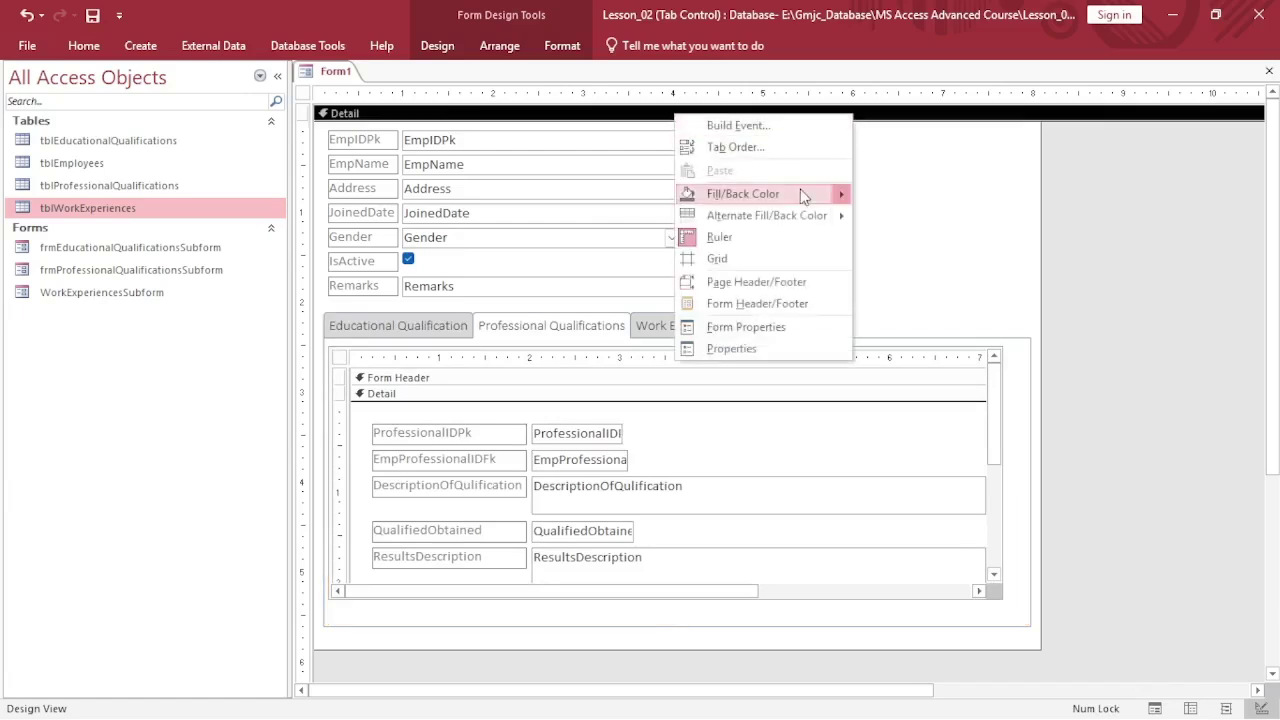
pyautogui.click(752, 305)
pyautogui.click(636, 137)
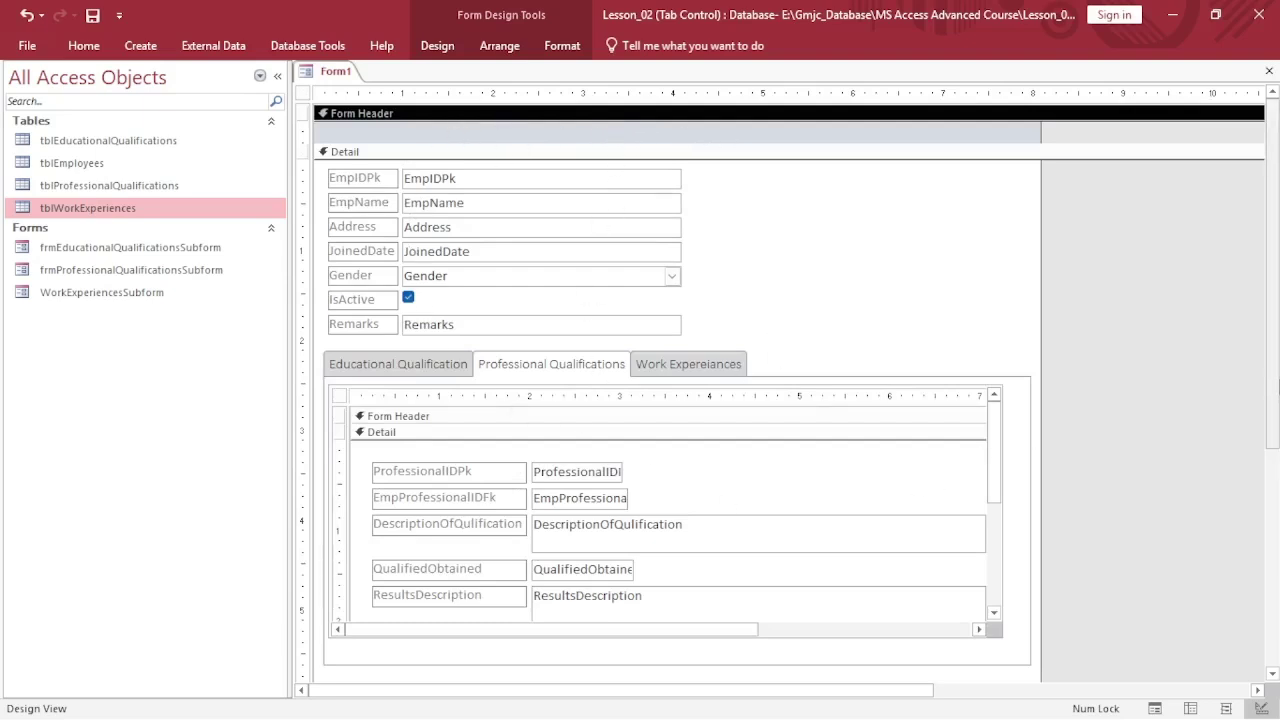
pyautogui.scroll(-3, 1276, 380)
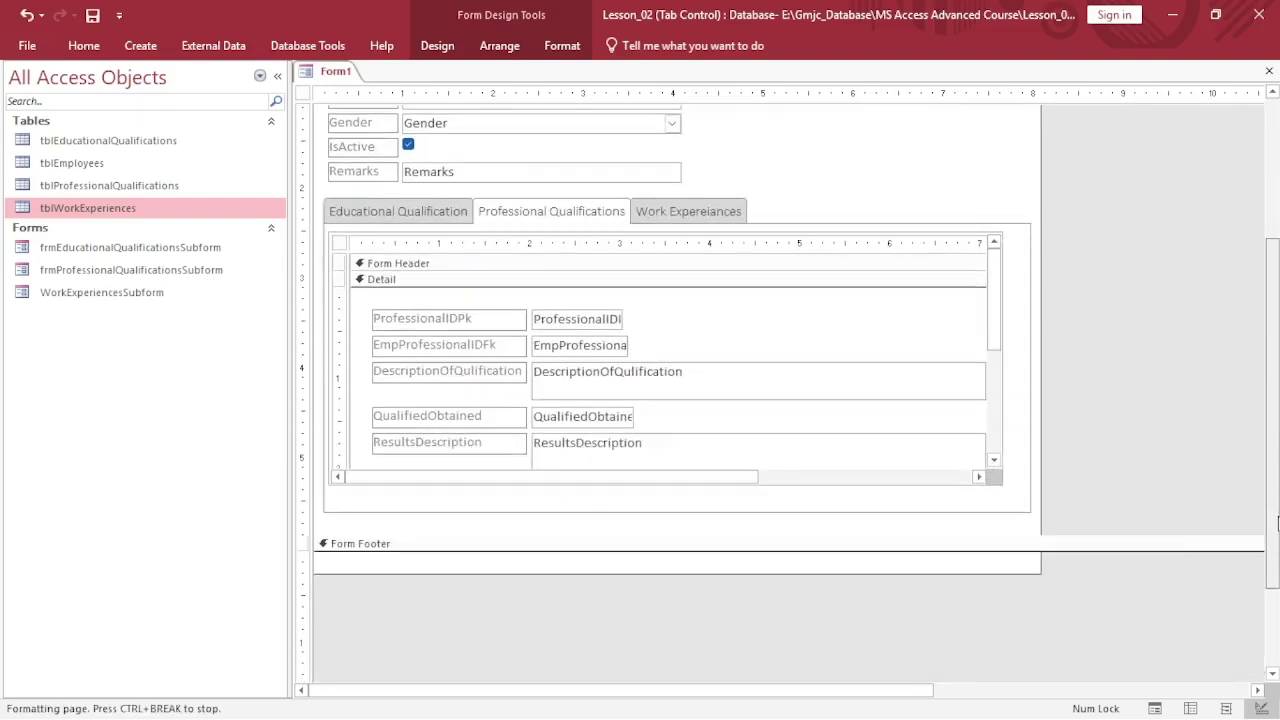
pyautogui.click(665, 568)
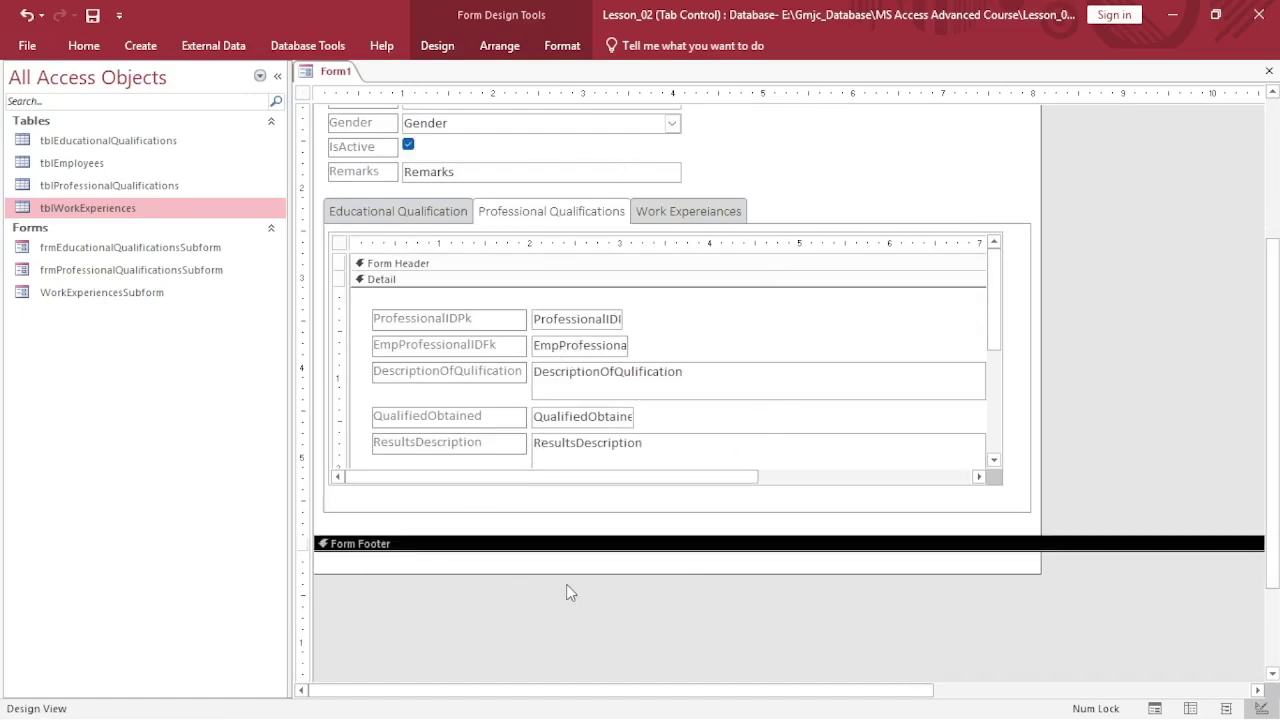
# Close the form design and save the form as frmEmployees
pyautogui.click(1269, 71)
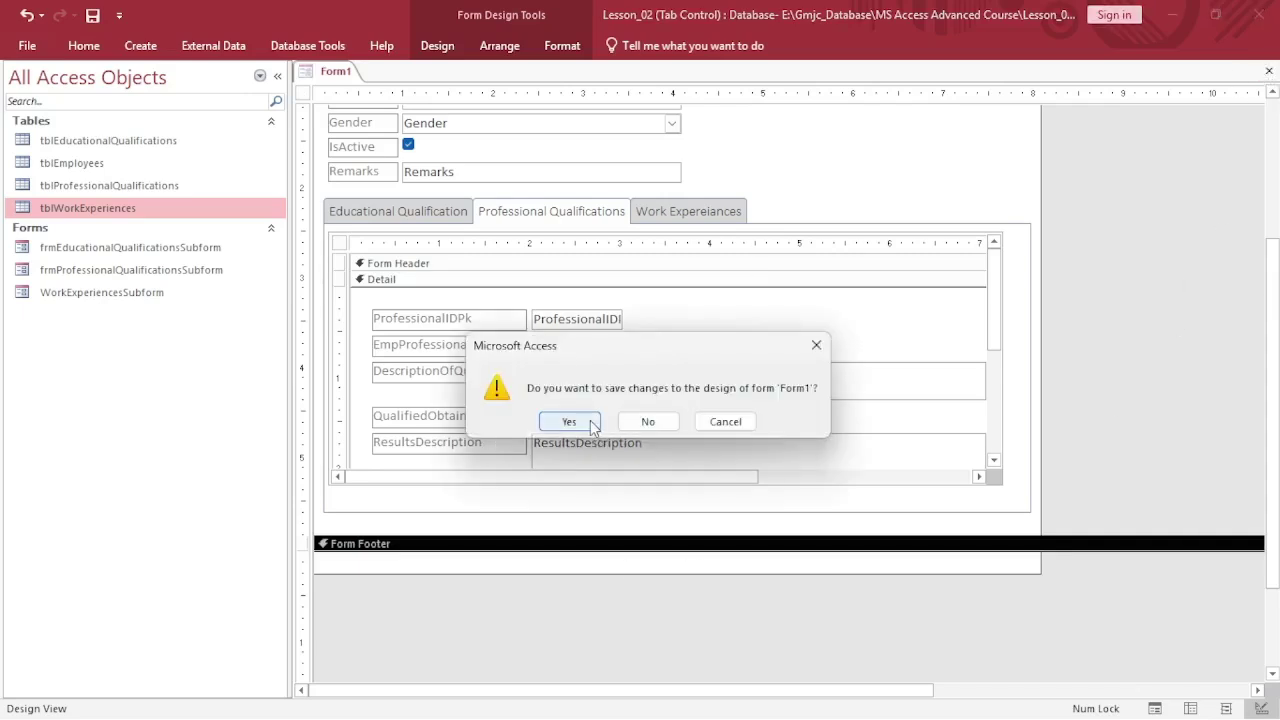
pyautogui.click(568, 421)
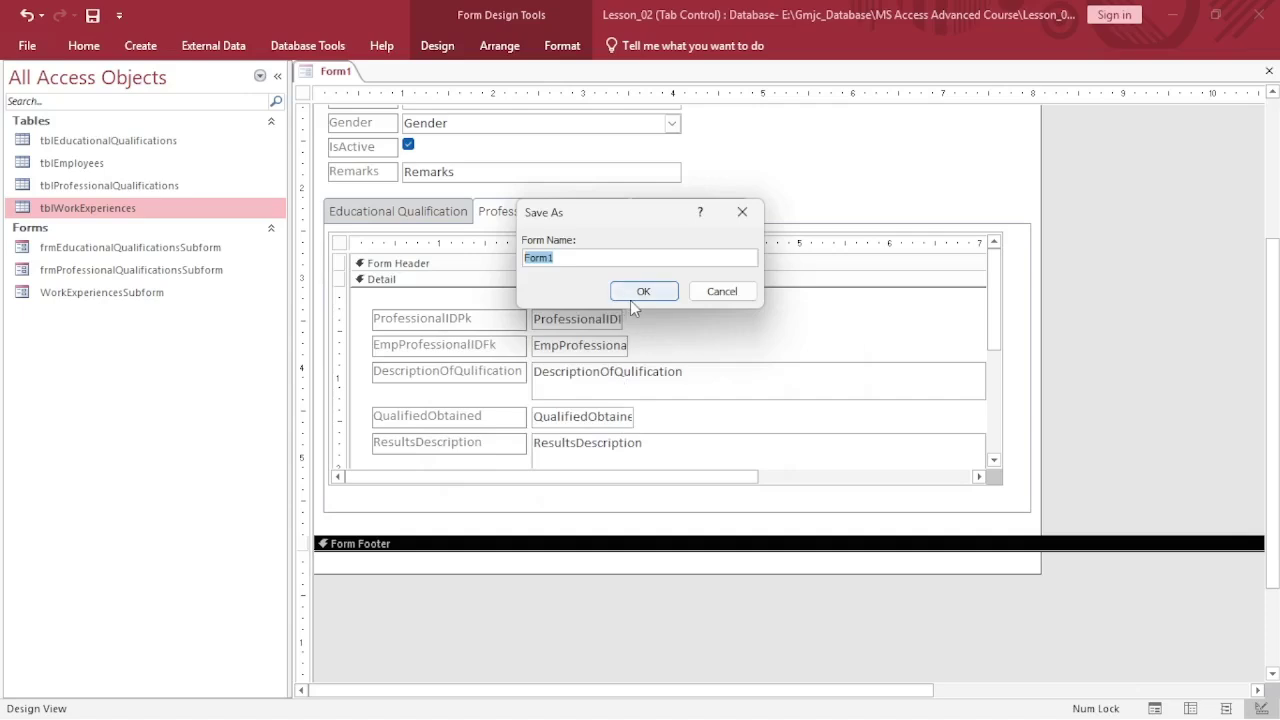
pyautogui.write('h')
pyautogui.click(643, 291)
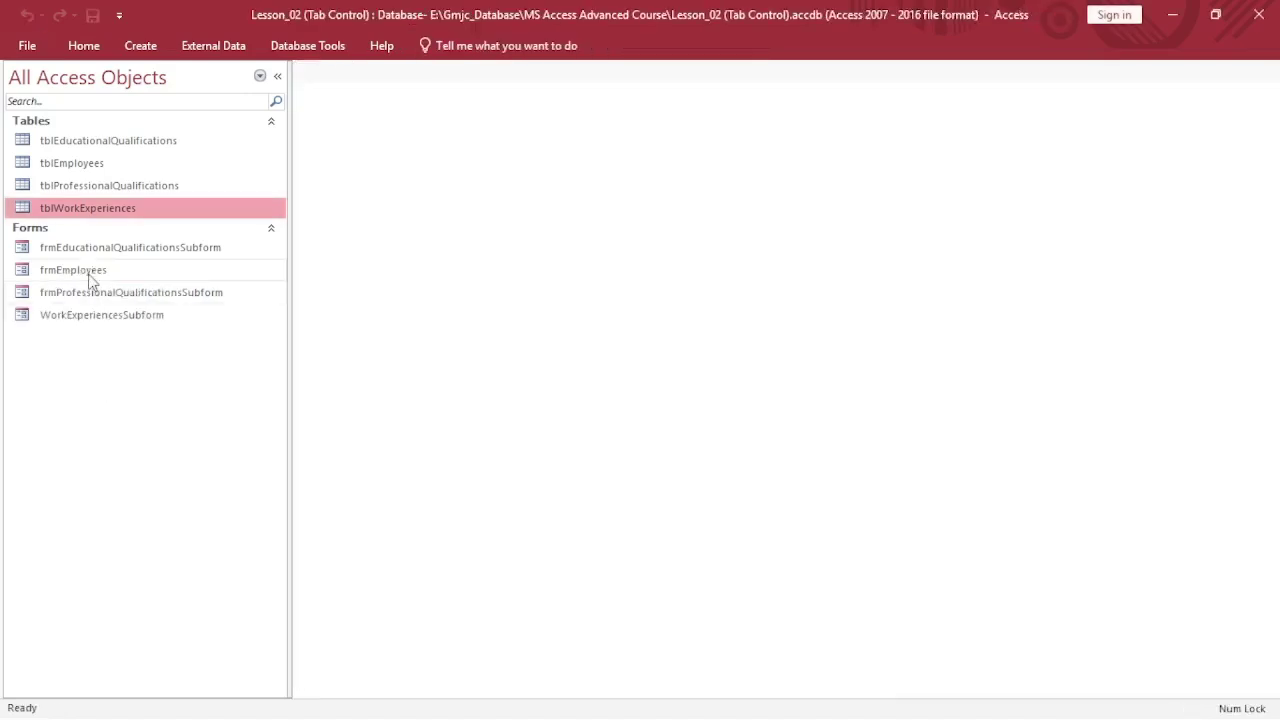
# Open frmEmployees in Form View and review the fields of the first record on the Educational Qualification page
pyautogui.doubleClick(89, 276)
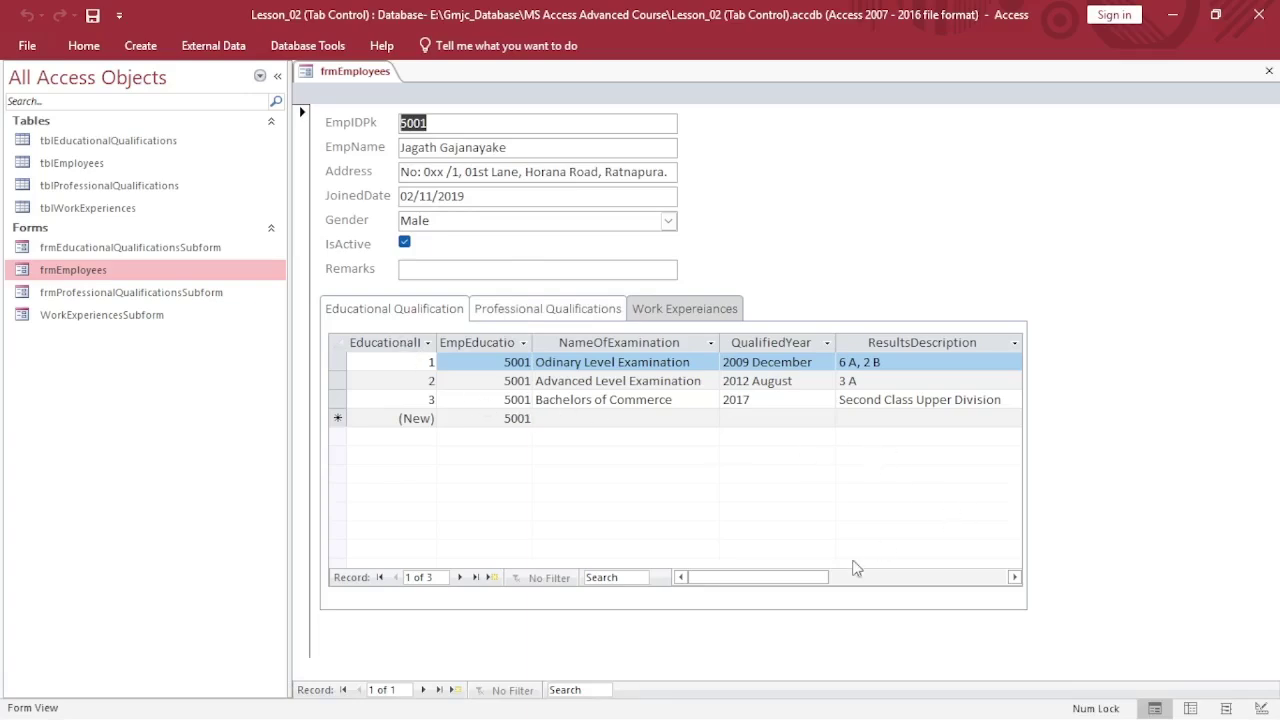
pyautogui.moveTo(806, 577); pyautogui.dragTo(760, 585)
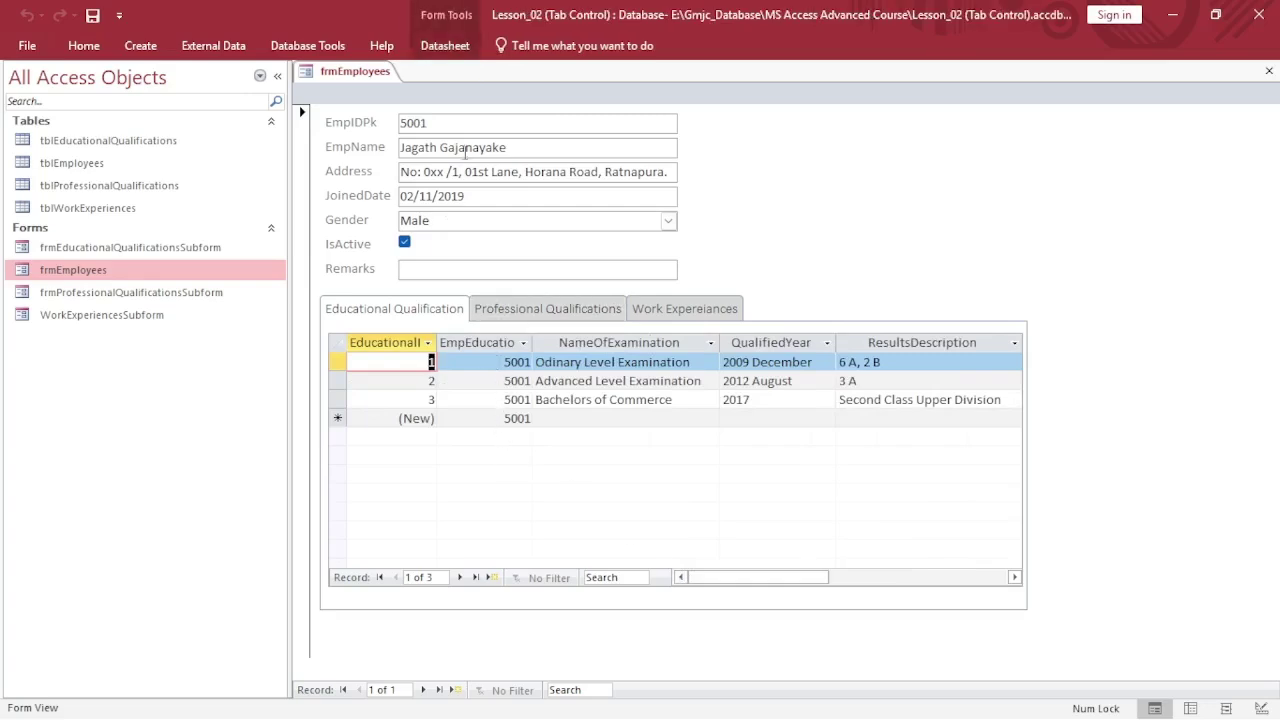
pyautogui.click(605, 360)
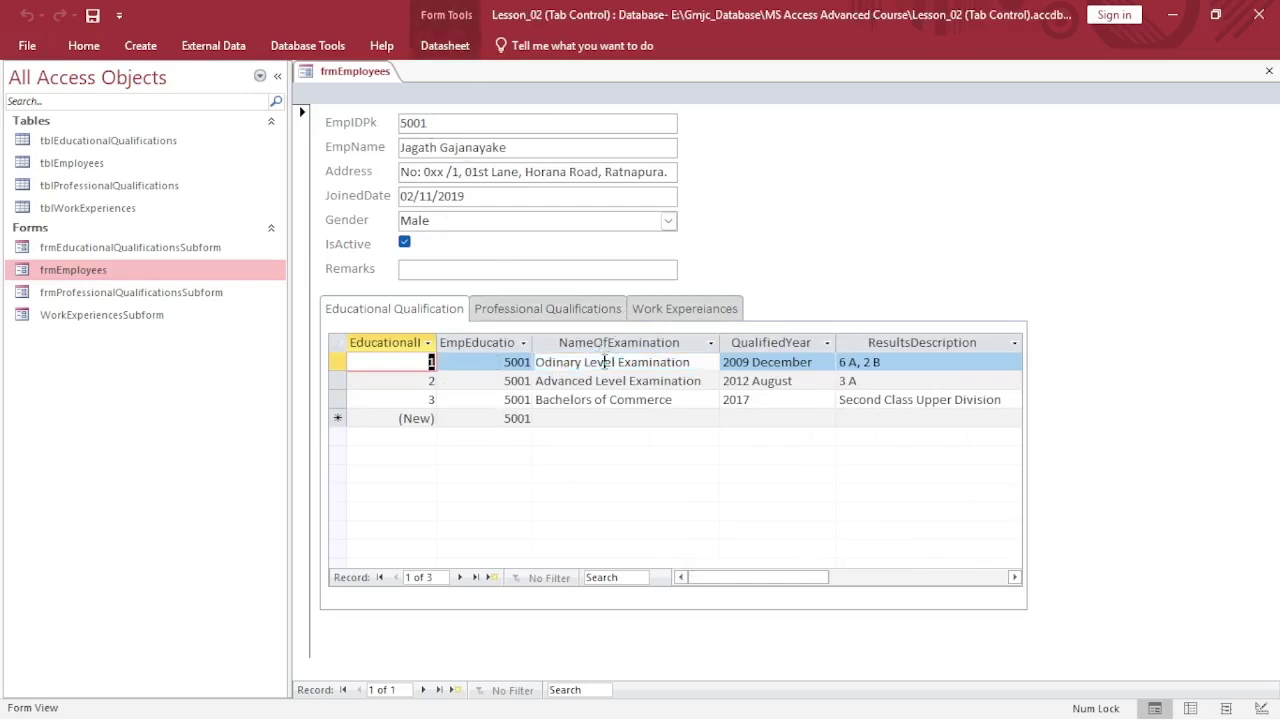
pyautogui.click(760, 366)
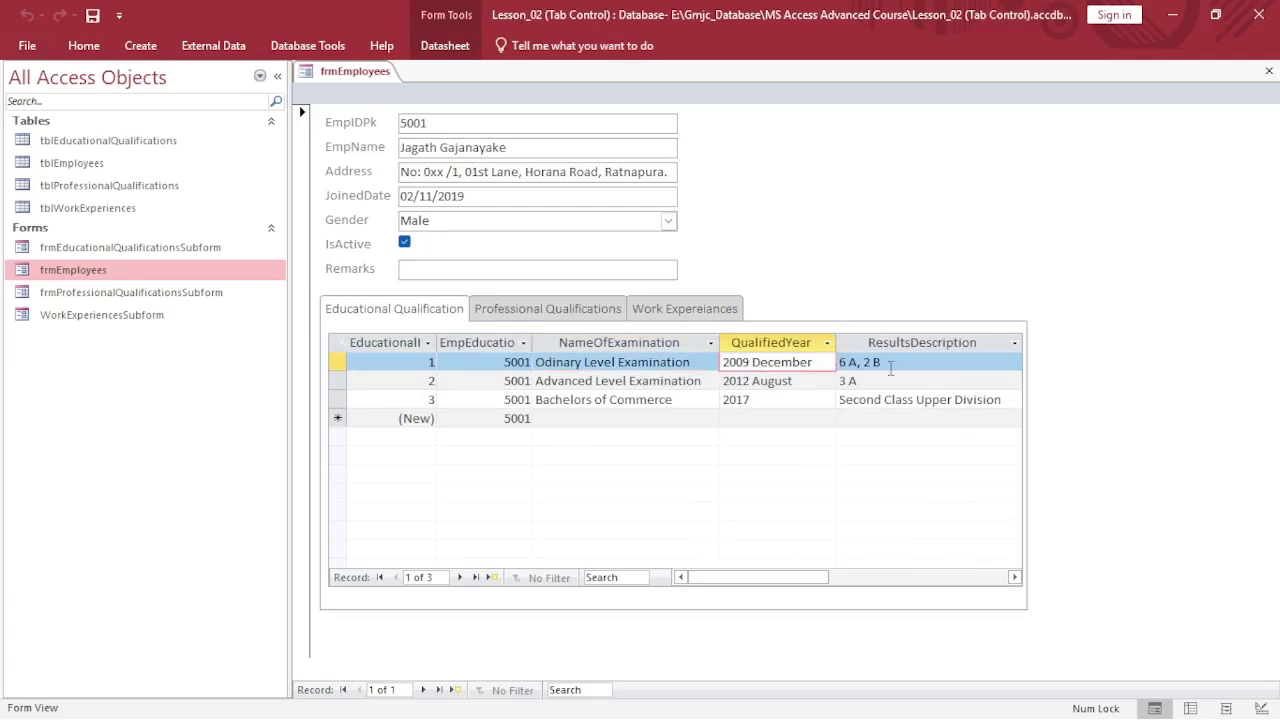
pyautogui.click(891, 366)
pyautogui.click(974, 368)
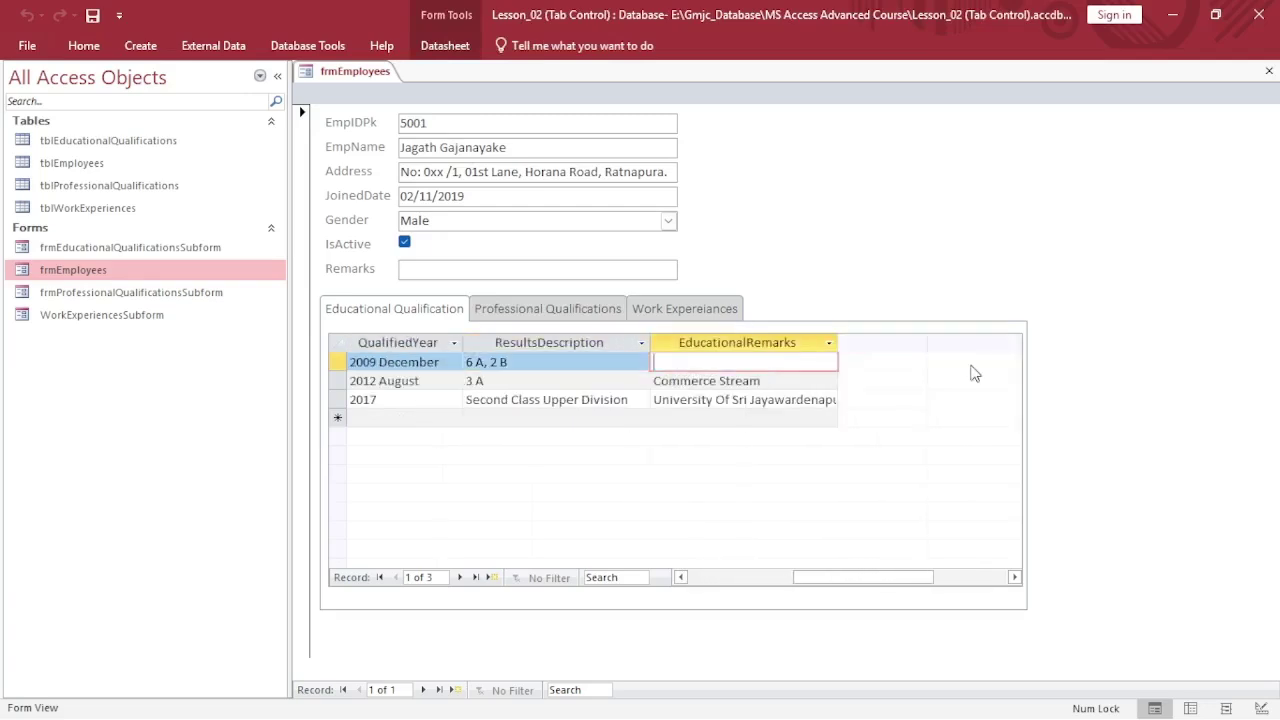
# Review the records on the three tab pages and compare the professional subform's employee ID with EmpIDPk
pyautogui.click(578, 311)
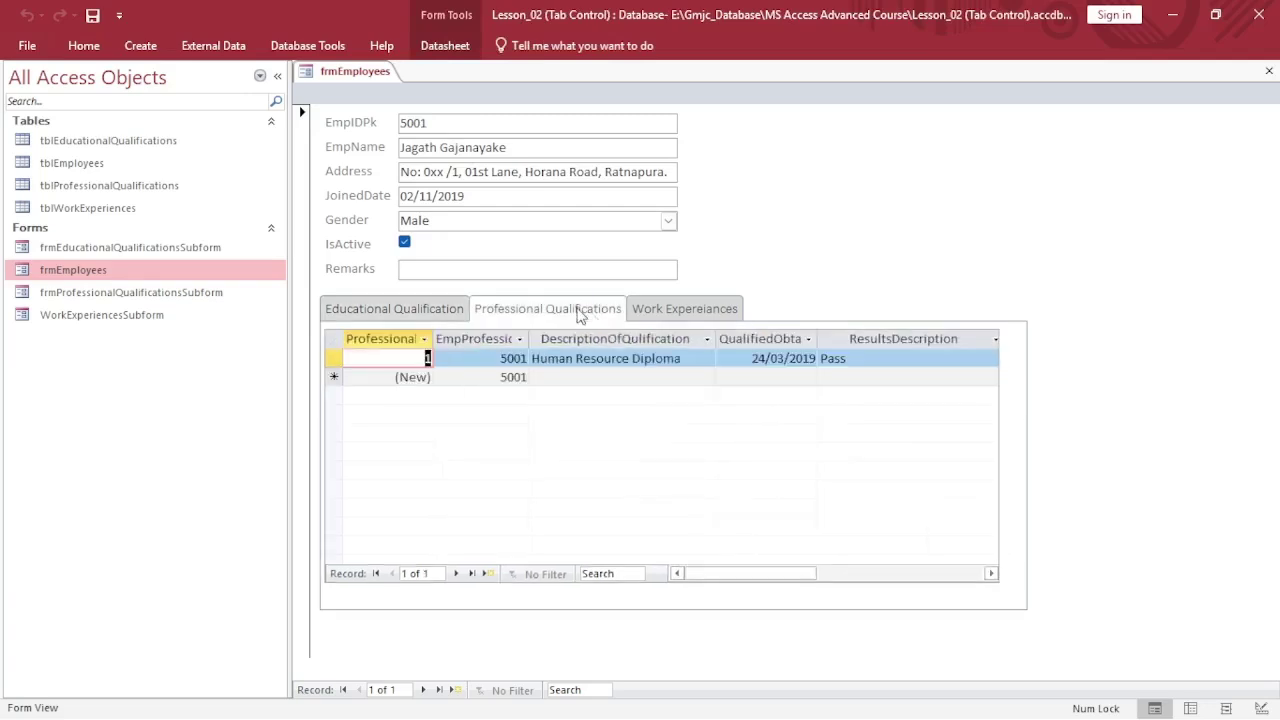
pyautogui.click(676, 311)
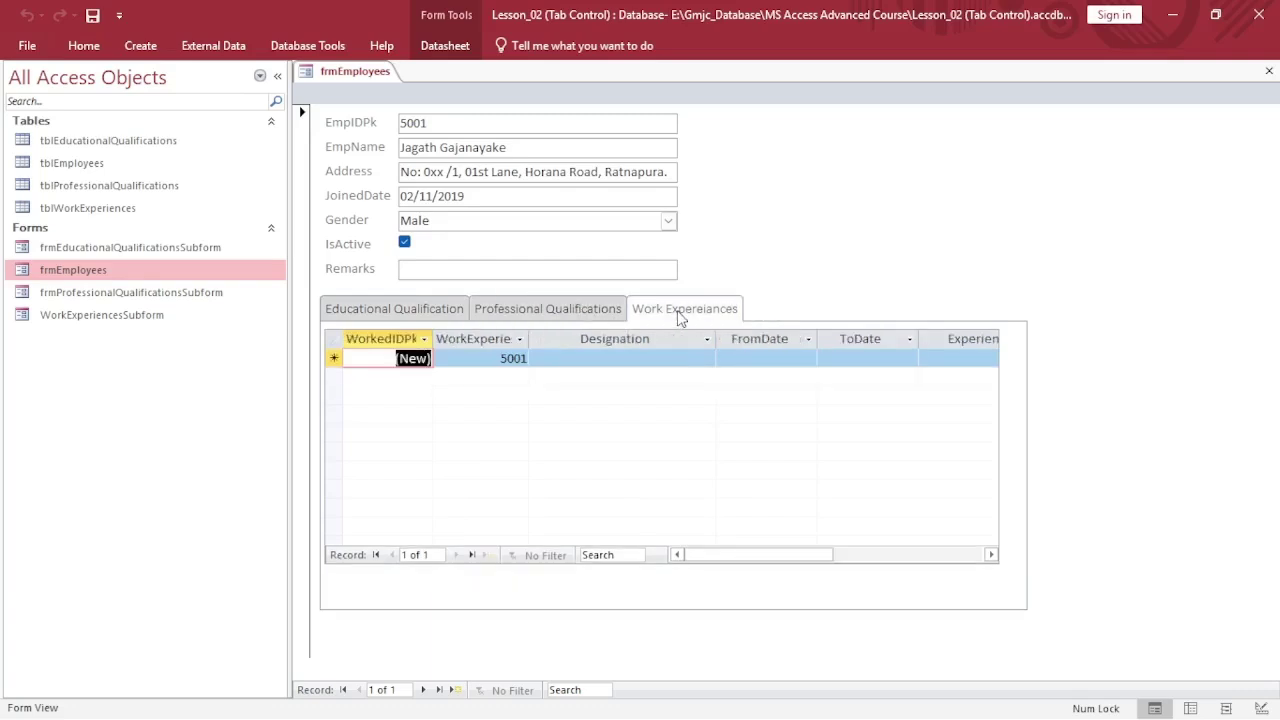
pyautogui.click(592, 309)
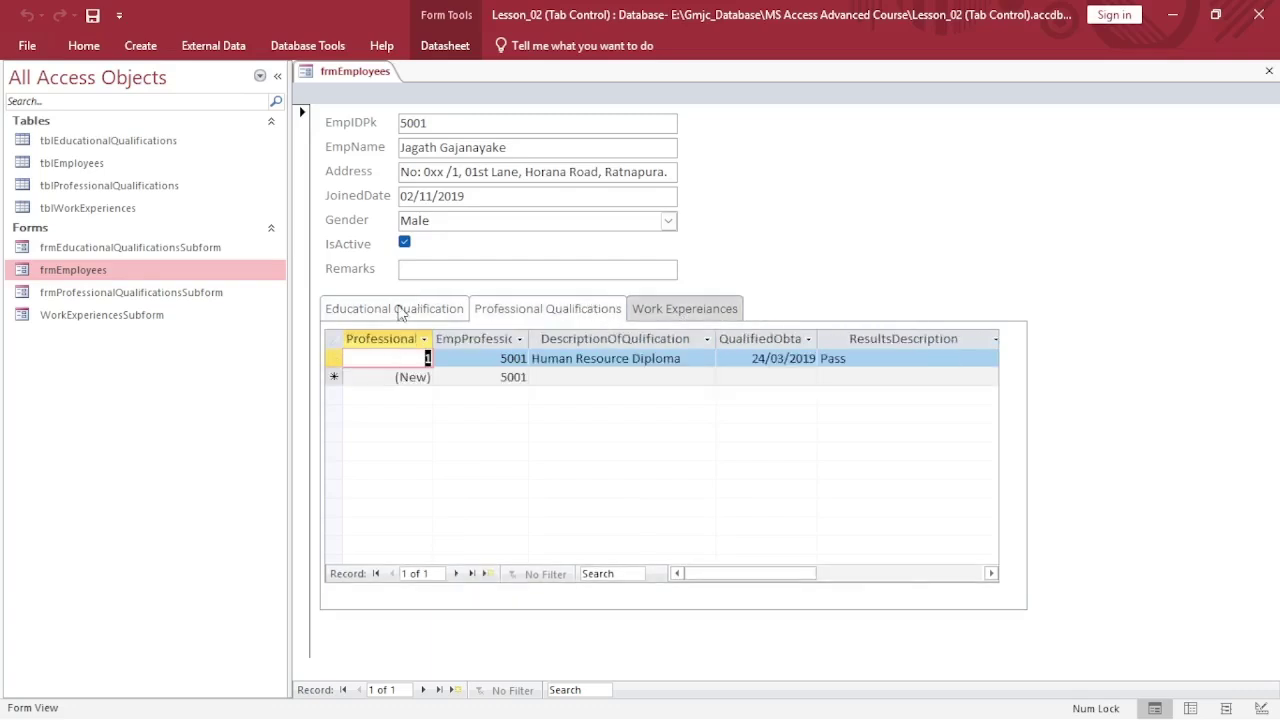
pyautogui.click(402, 313)
pyautogui.click(516, 313)
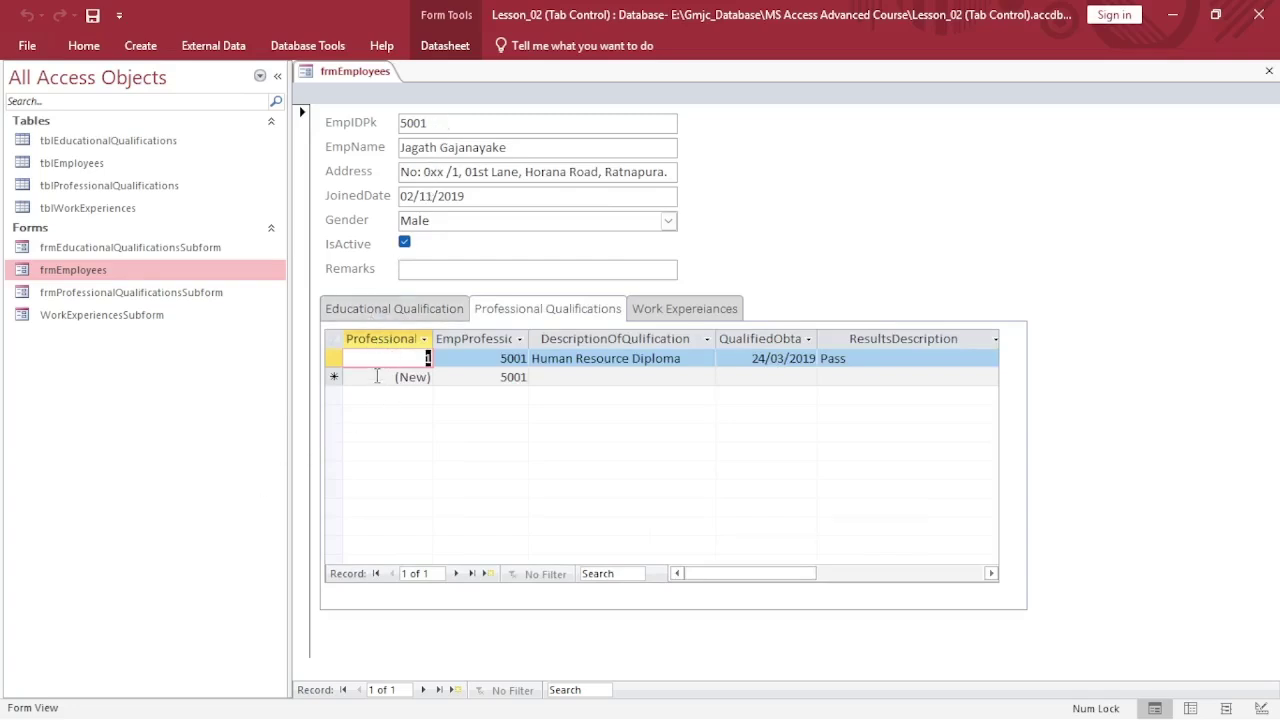
pyautogui.click(501, 357)
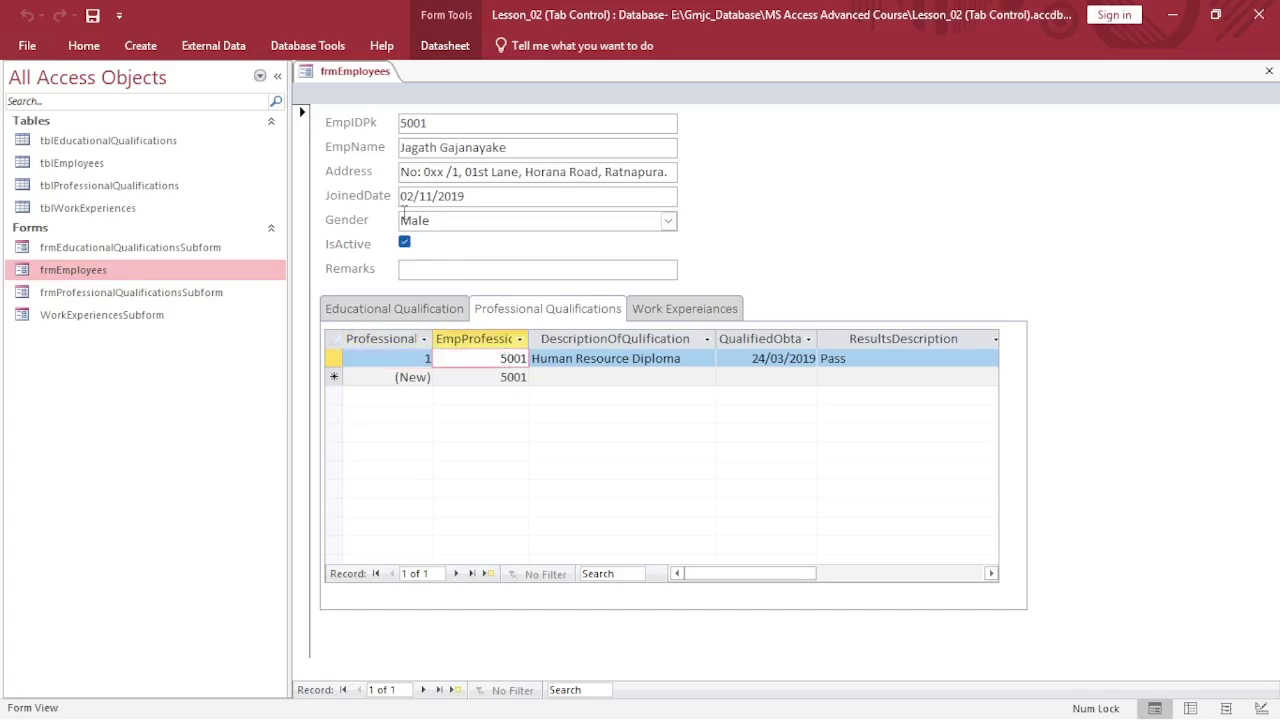
pyautogui.click(427, 122)
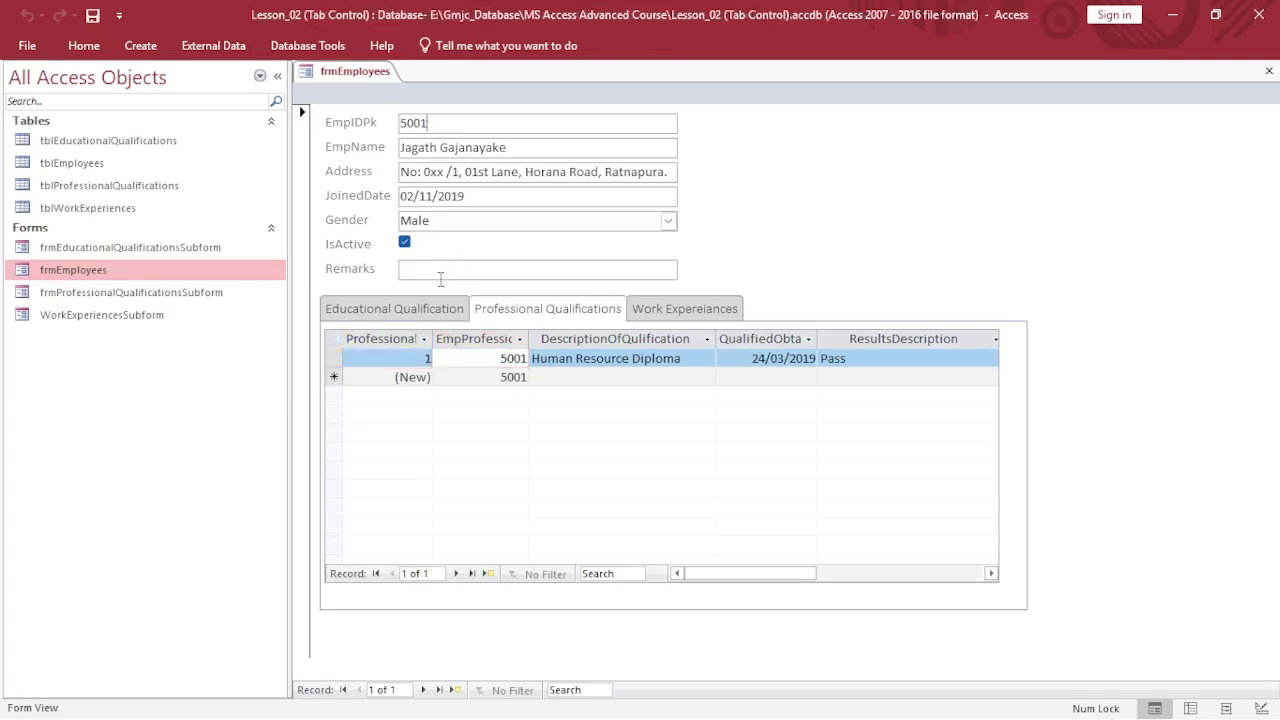
# Hide the ProfessionalIDPk and EmpProfessionalIDFk columns in the Professional Qualifications datasheet
pyautogui.click(389, 341)
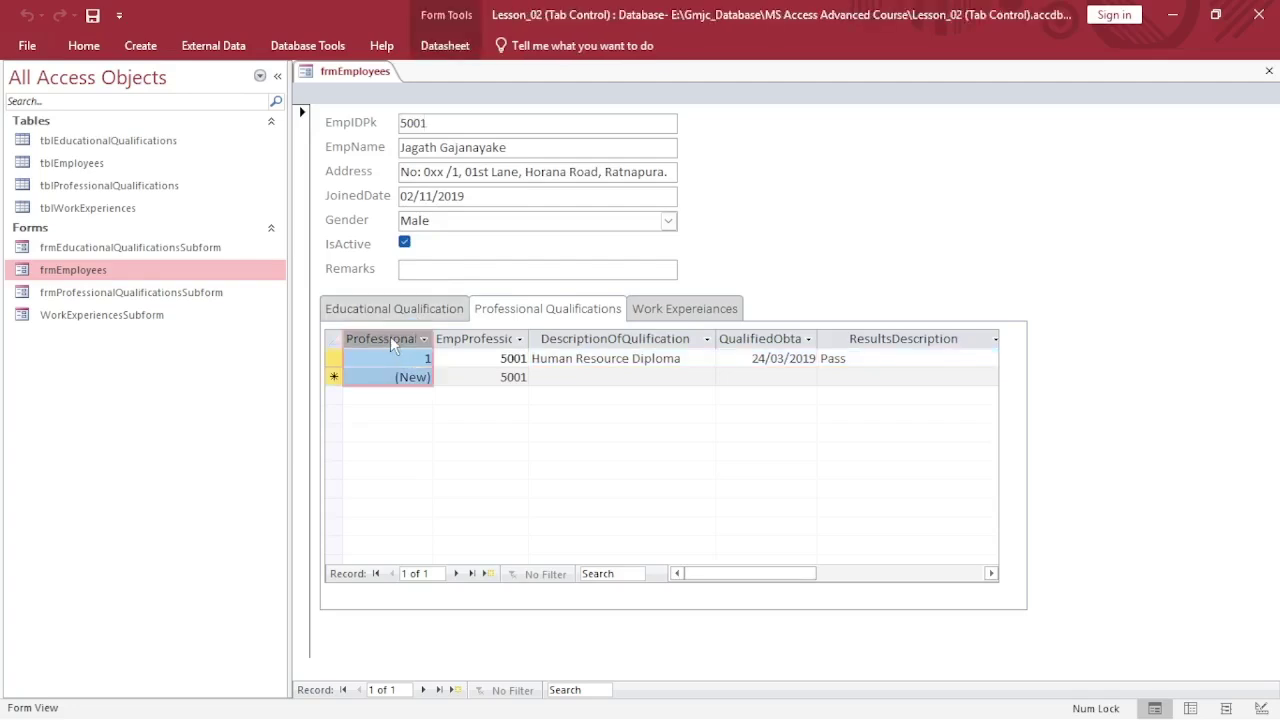
pyautogui.rightClick(391, 341)
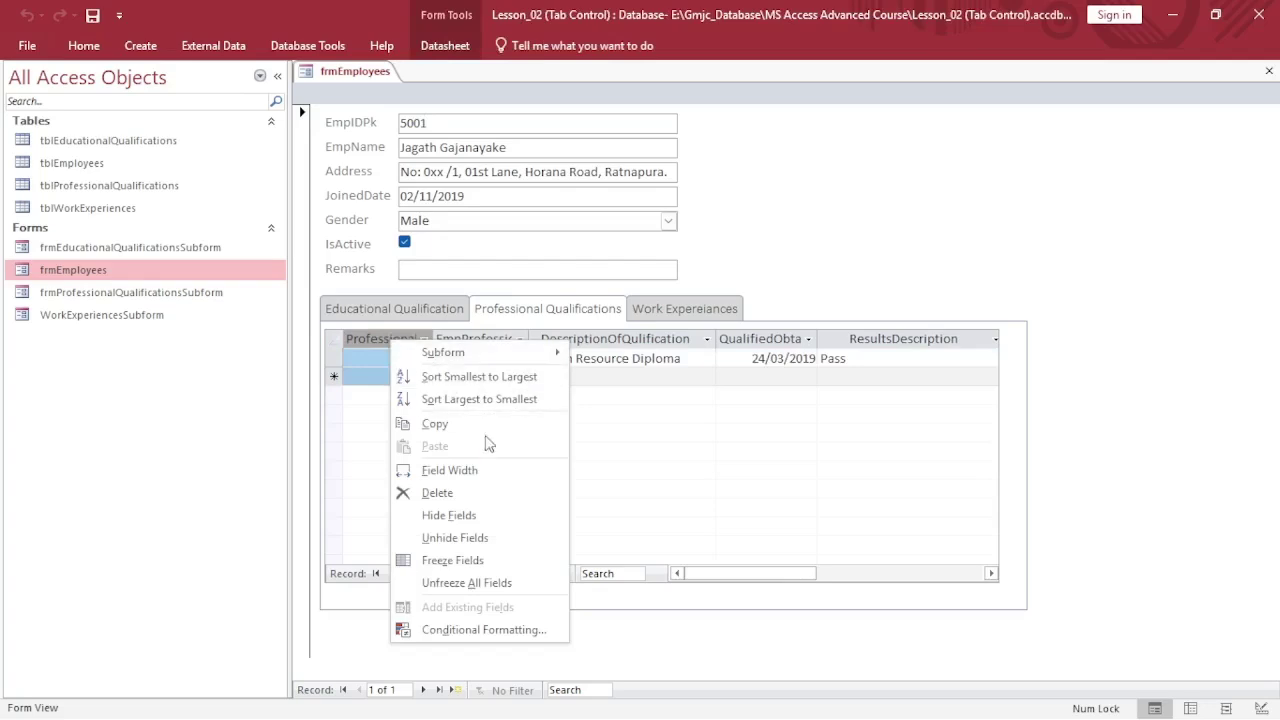
pyautogui.click(474, 516)
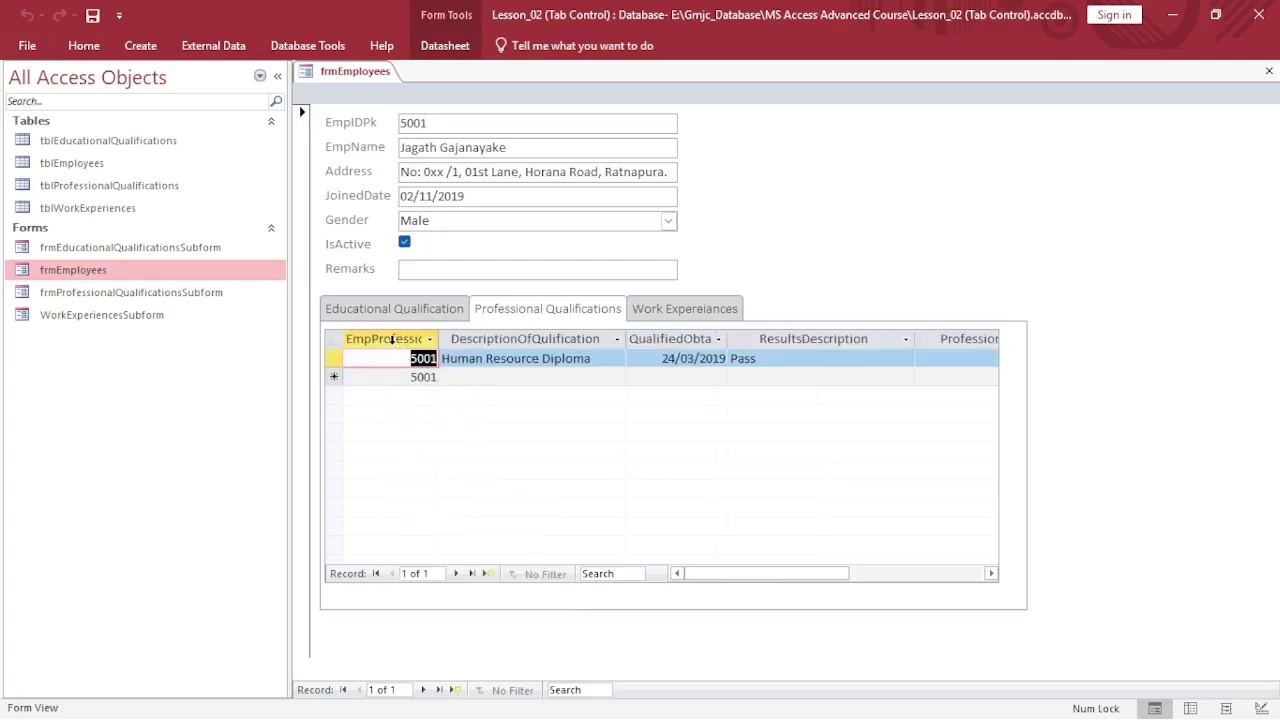
pyautogui.rightClick(391, 341)
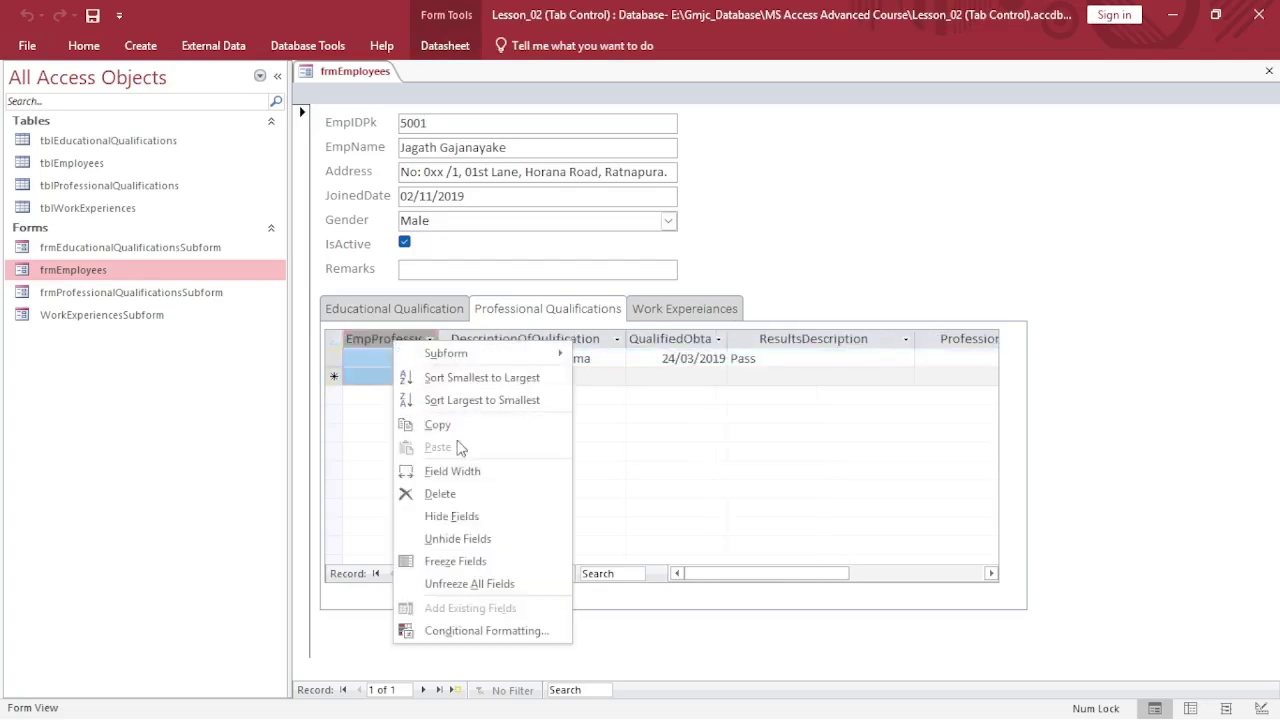
pyautogui.click(463, 518)
# Hide the educational ID and linked employee ID columns in the Educational Qualification datasheet
pyautogui.click(400, 314)
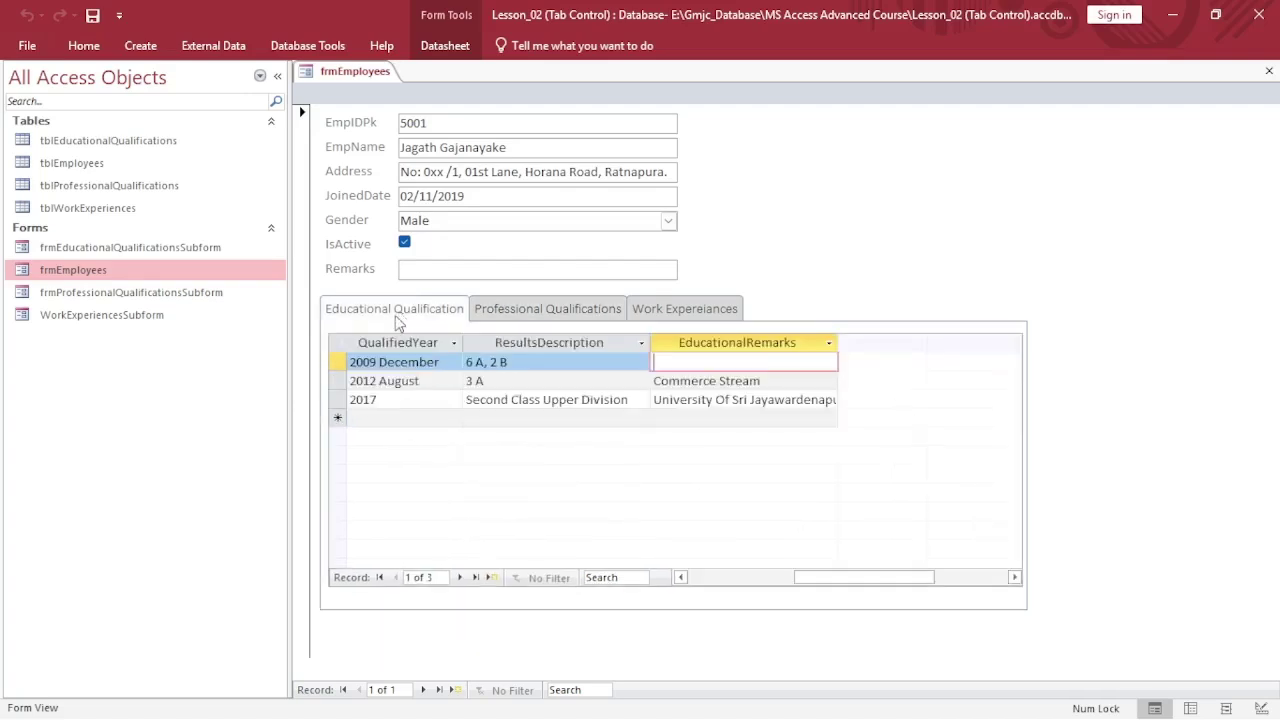
pyautogui.moveTo(795, 578); pyautogui.dragTo(672, 577)
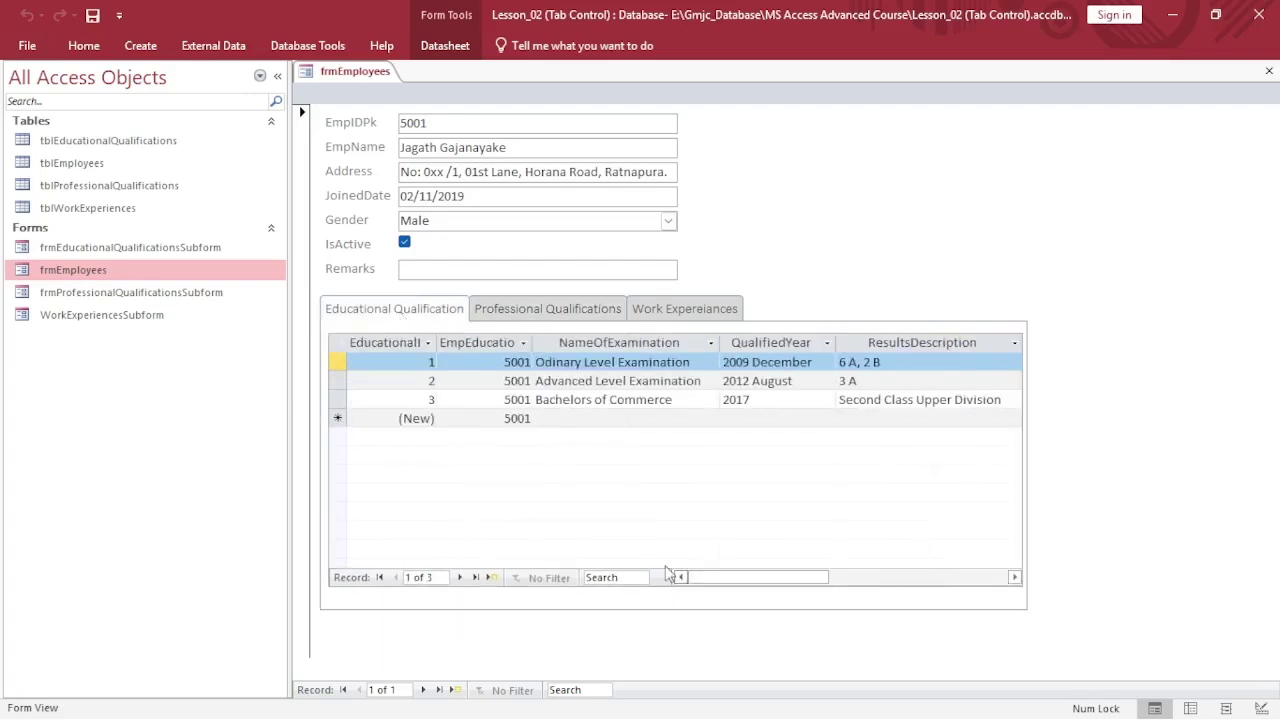
pyautogui.click(391, 344)
pyautogui.rightClick(391, 344)
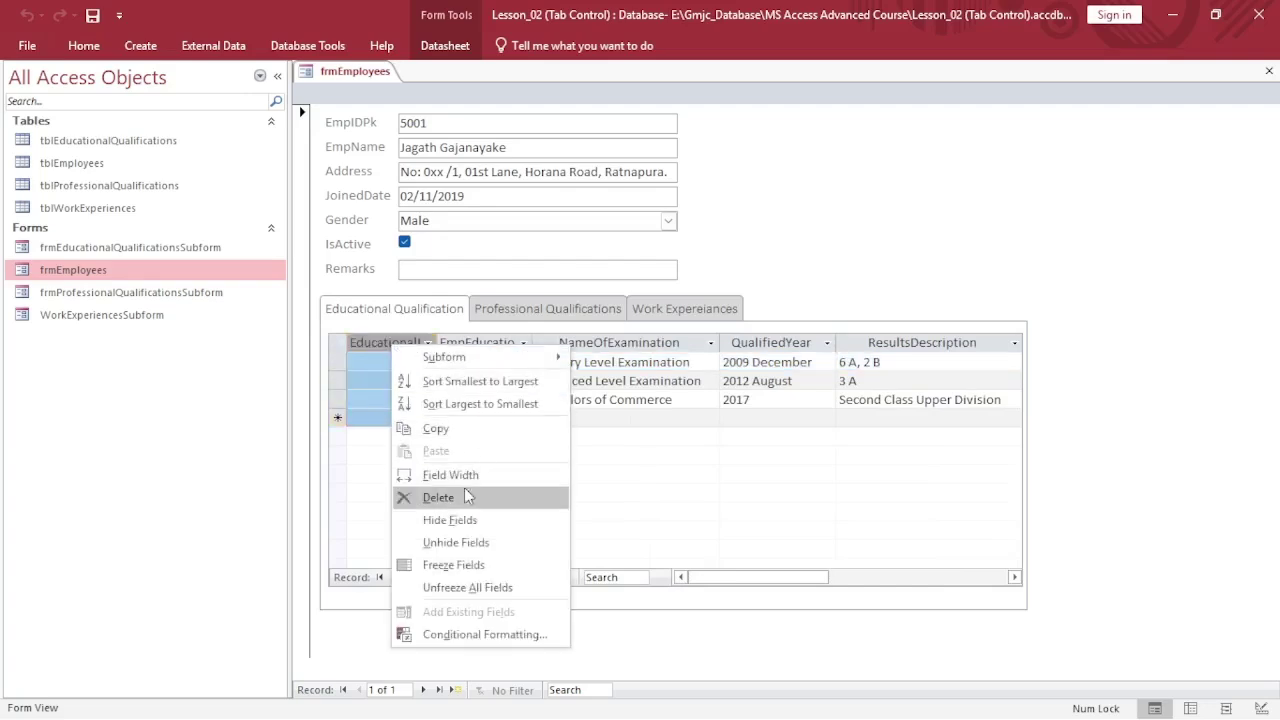
pyautogui.click(470, 521)
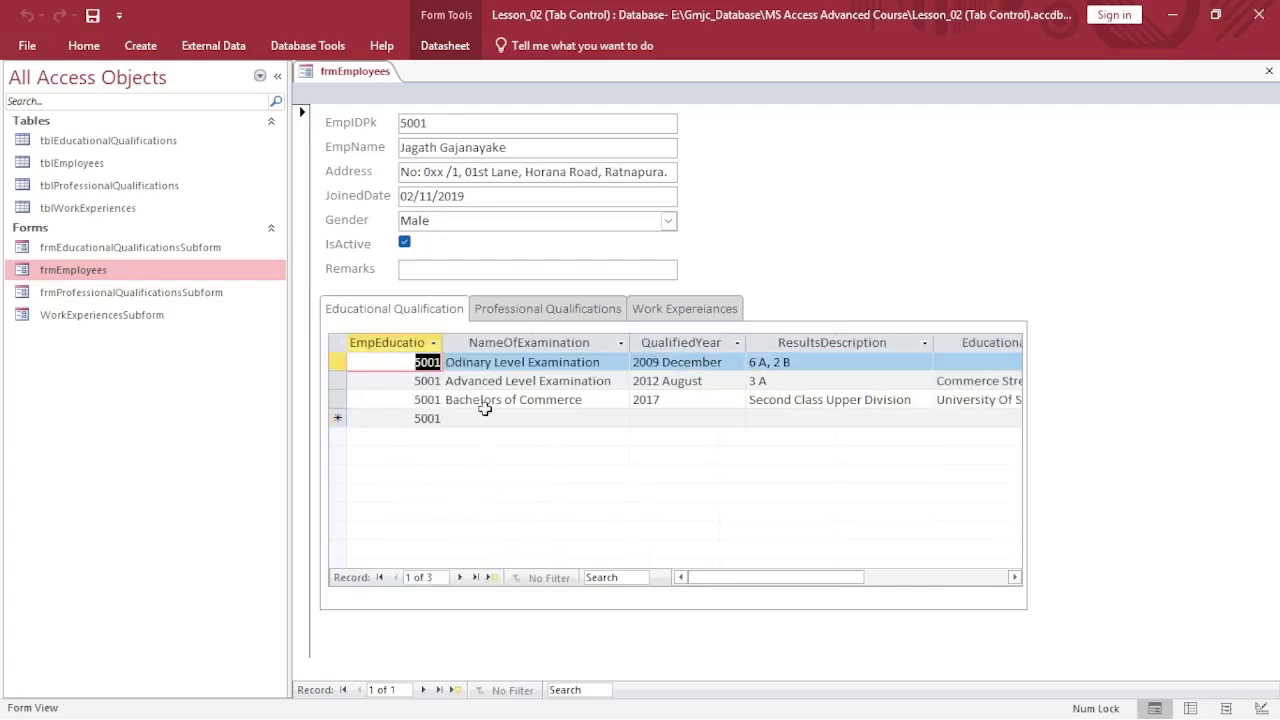
pyautogui.rightClick(406, 344)
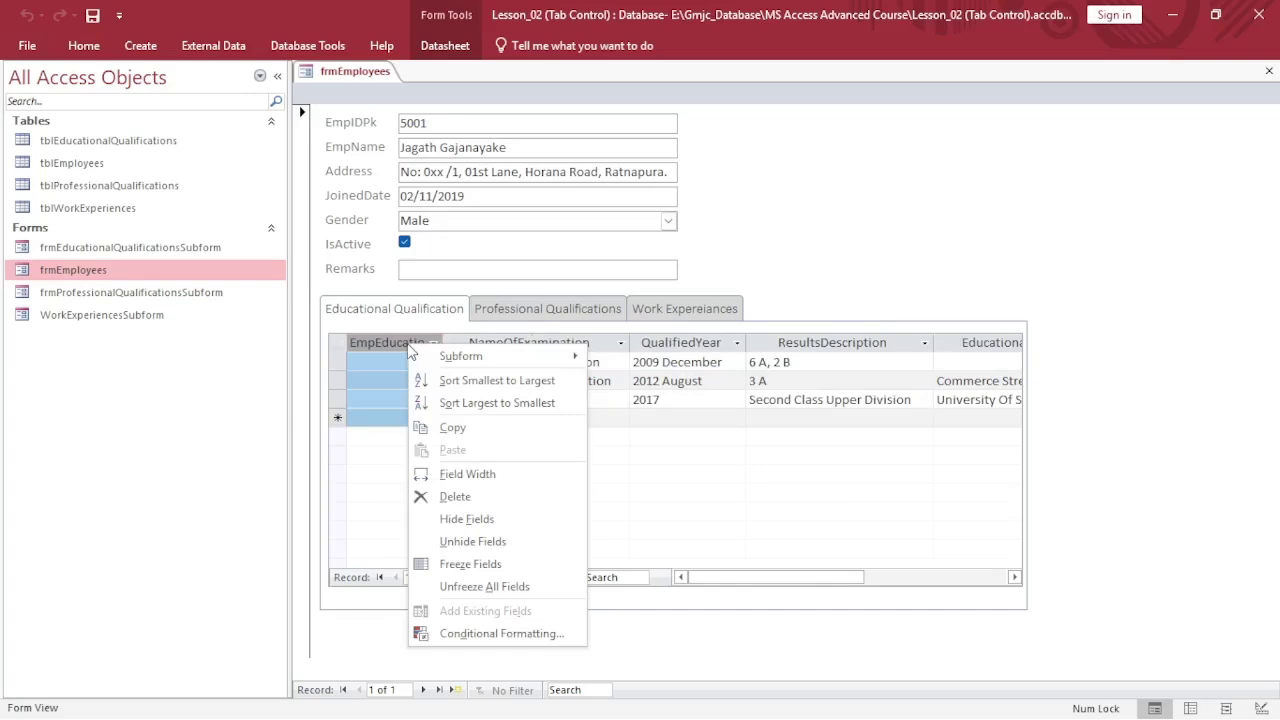
pyautogui.click(482, 521)
# Hide the WorkedIDPk and linked employee ID columns in the Work Expereiances datasheet, and check the date and remarks fields
pyautogui.click(588, 310)
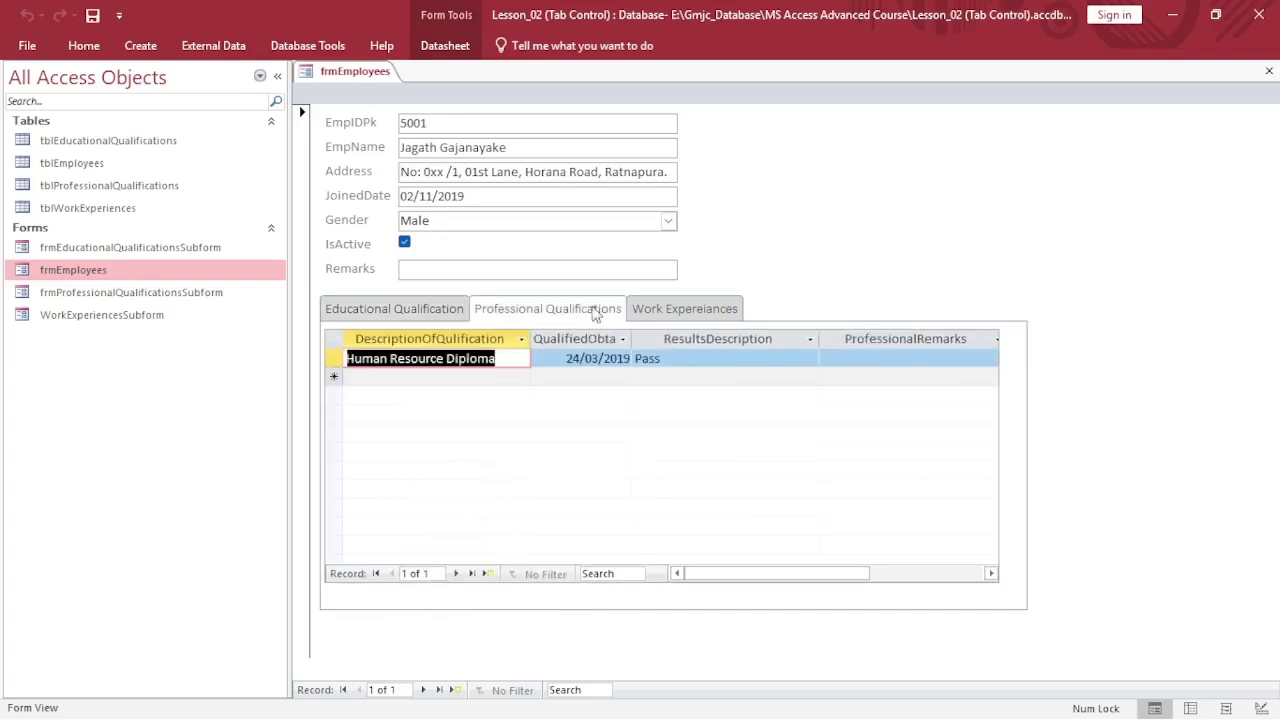
pyautogui.click(684, 310)
pyautogui.click(388, 338)
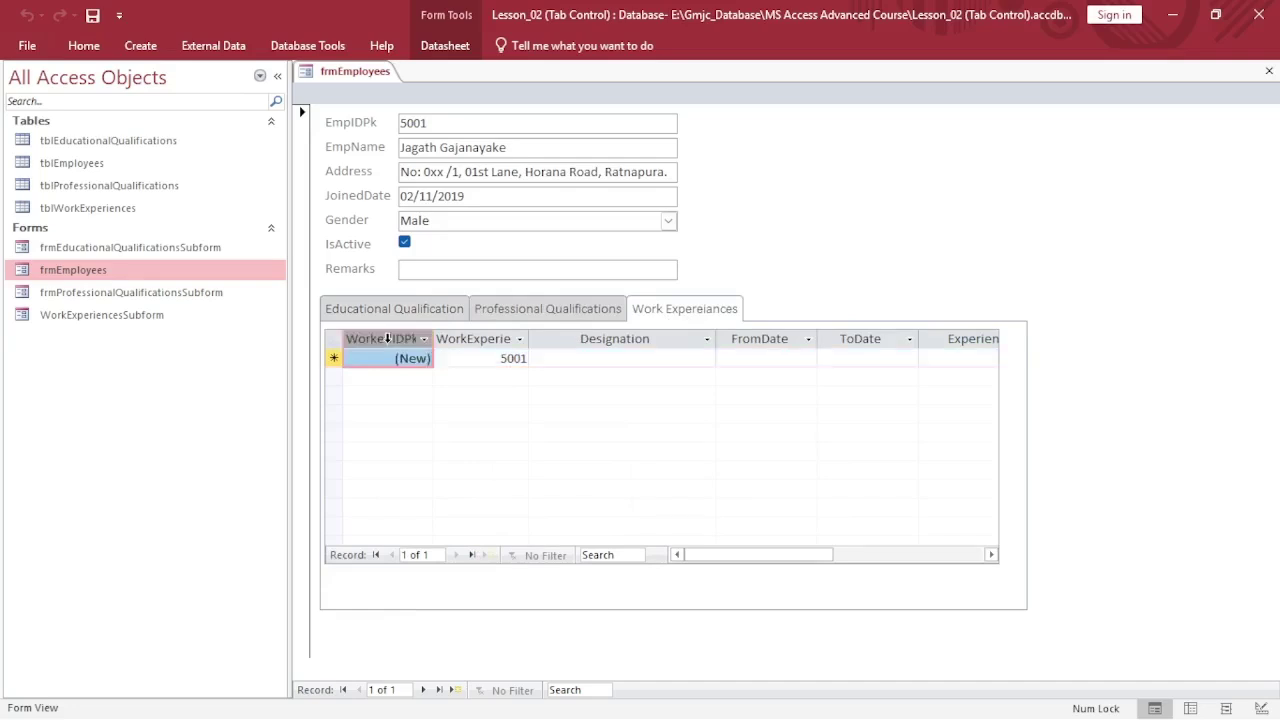
pyautogui.rightClick(392, 336)
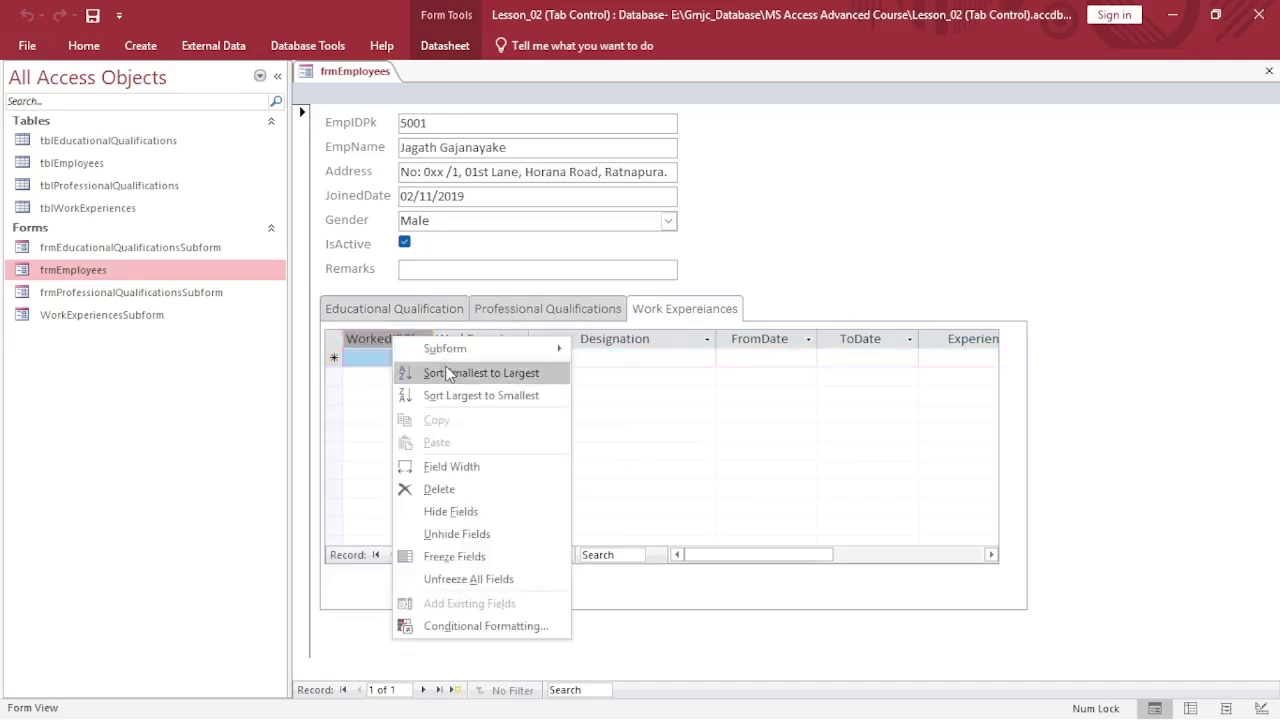
pyautogui.click(482, 511)
pyautogui.rightClick(398, 344)
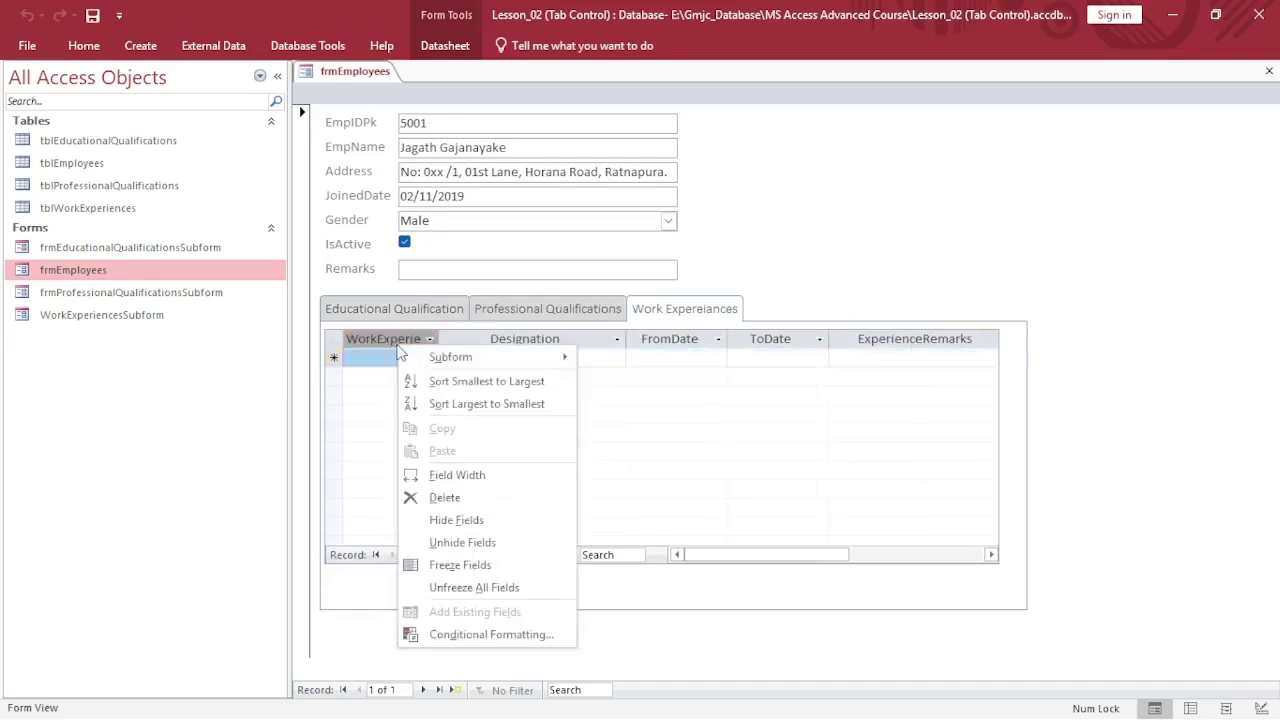
pyautogui.click(457, 521)
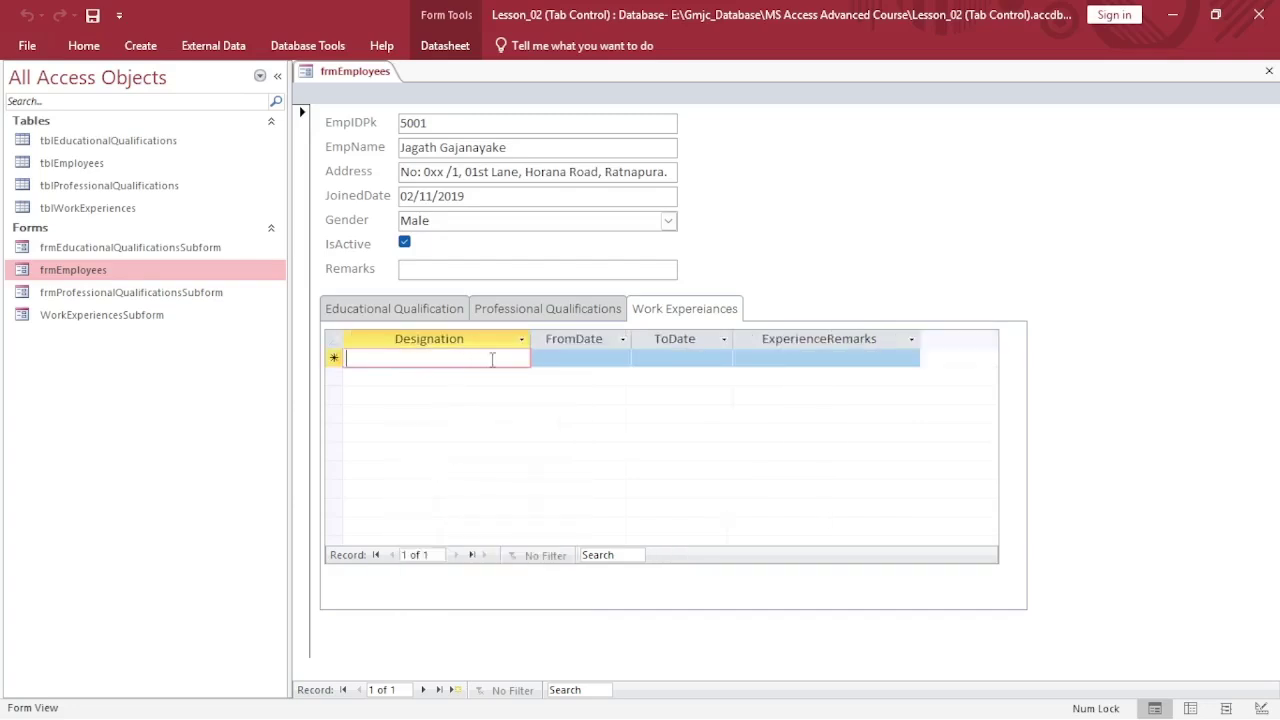
pyautogui.click(600, 360)
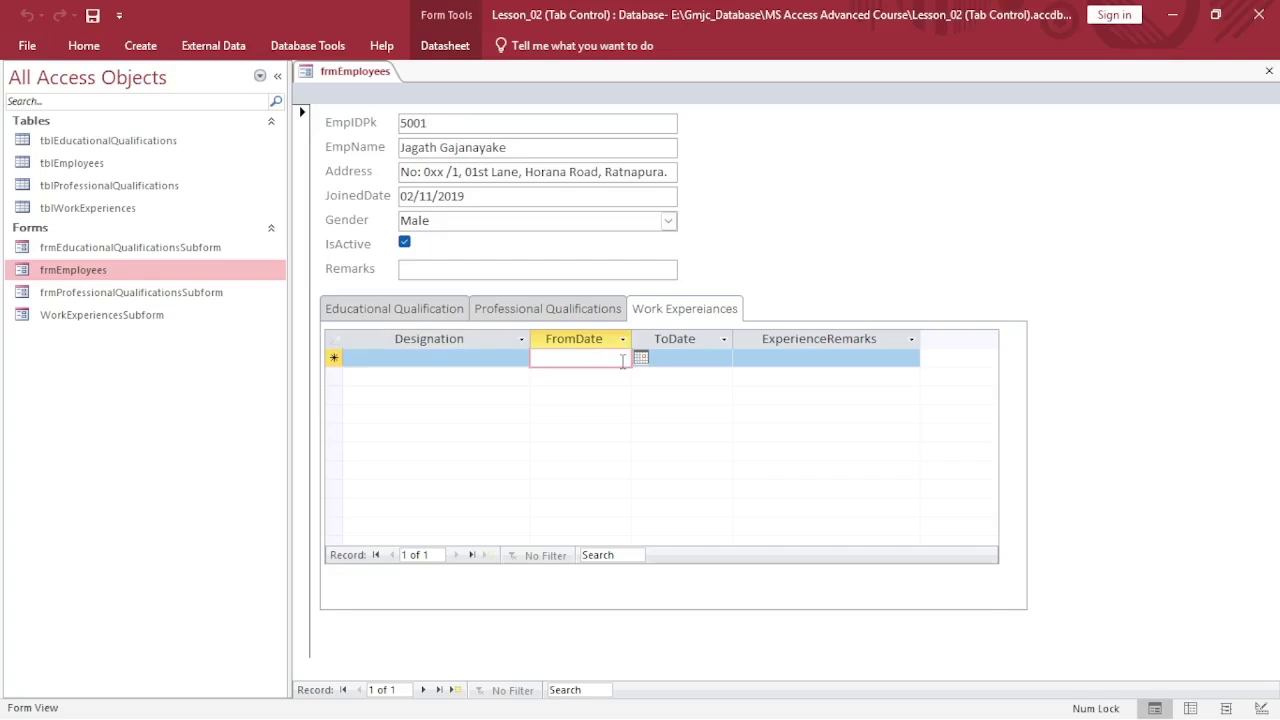
pyautogui.click(700, 358)
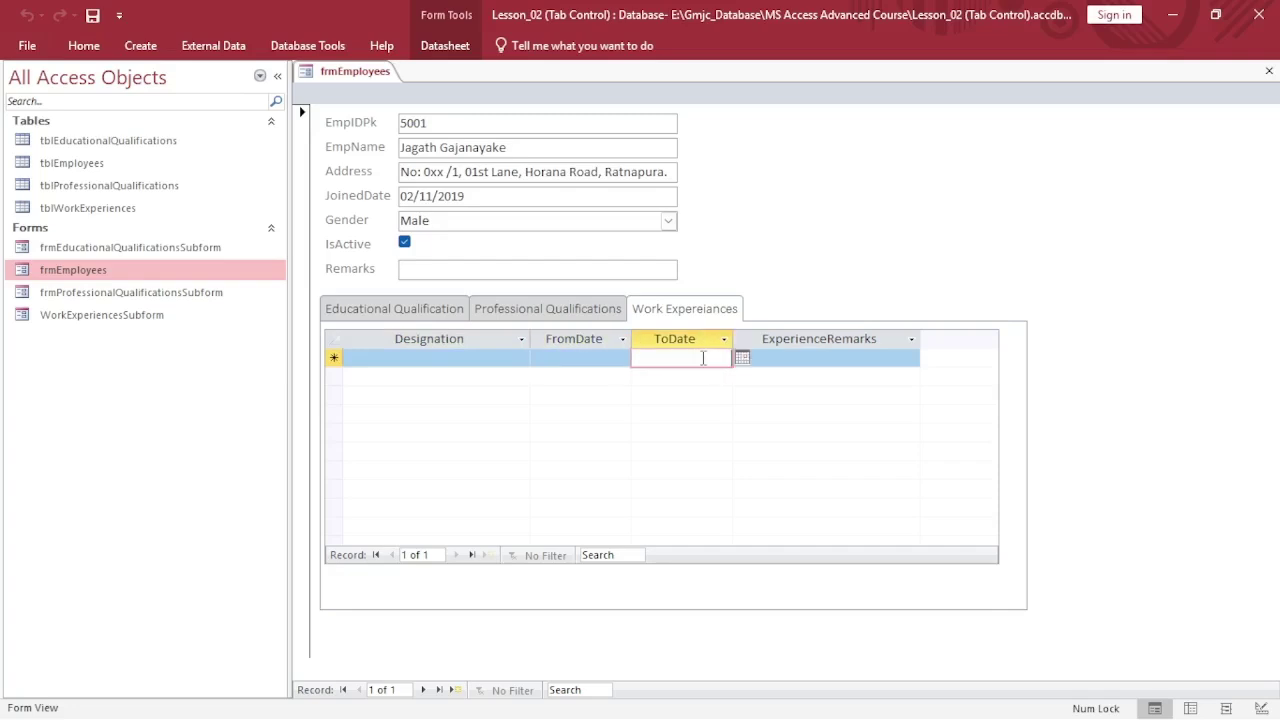
pyautogui.click(780, 358)
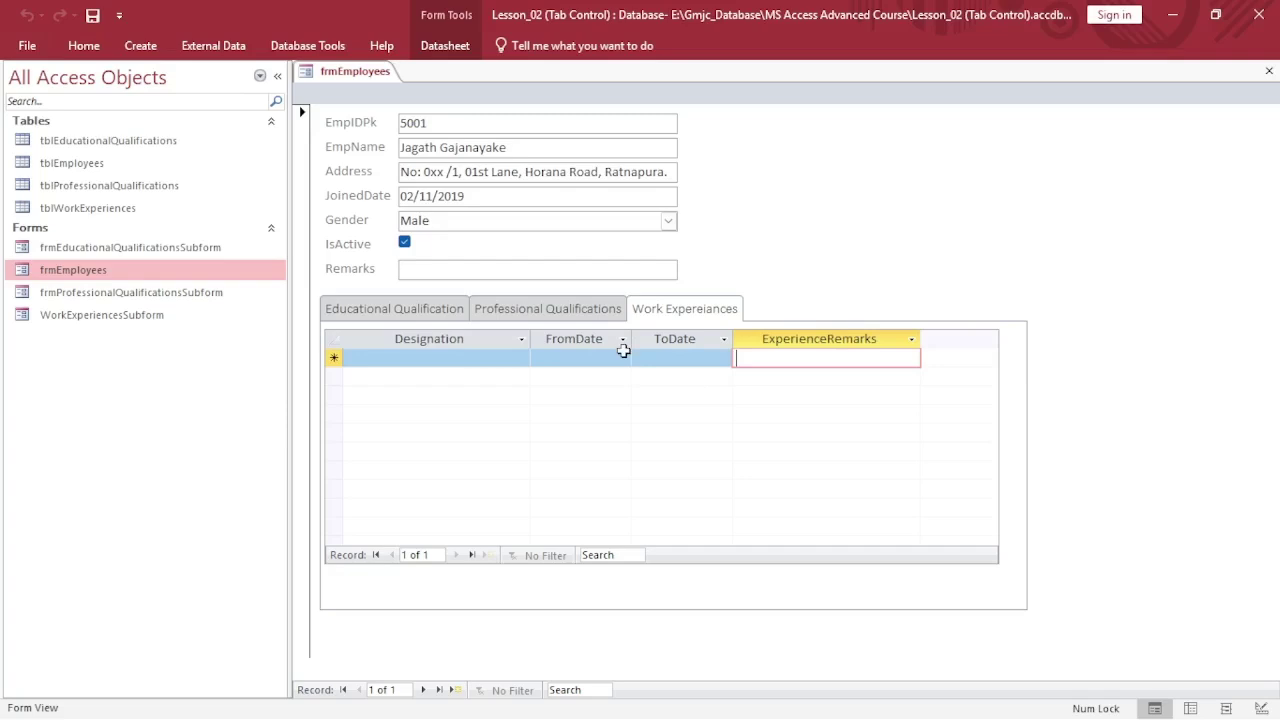
# Check each field of the Work Expereiances datasheet, and view the Professional Qualifications and Educational Qualification pages
pyautogui.click(421, 358)
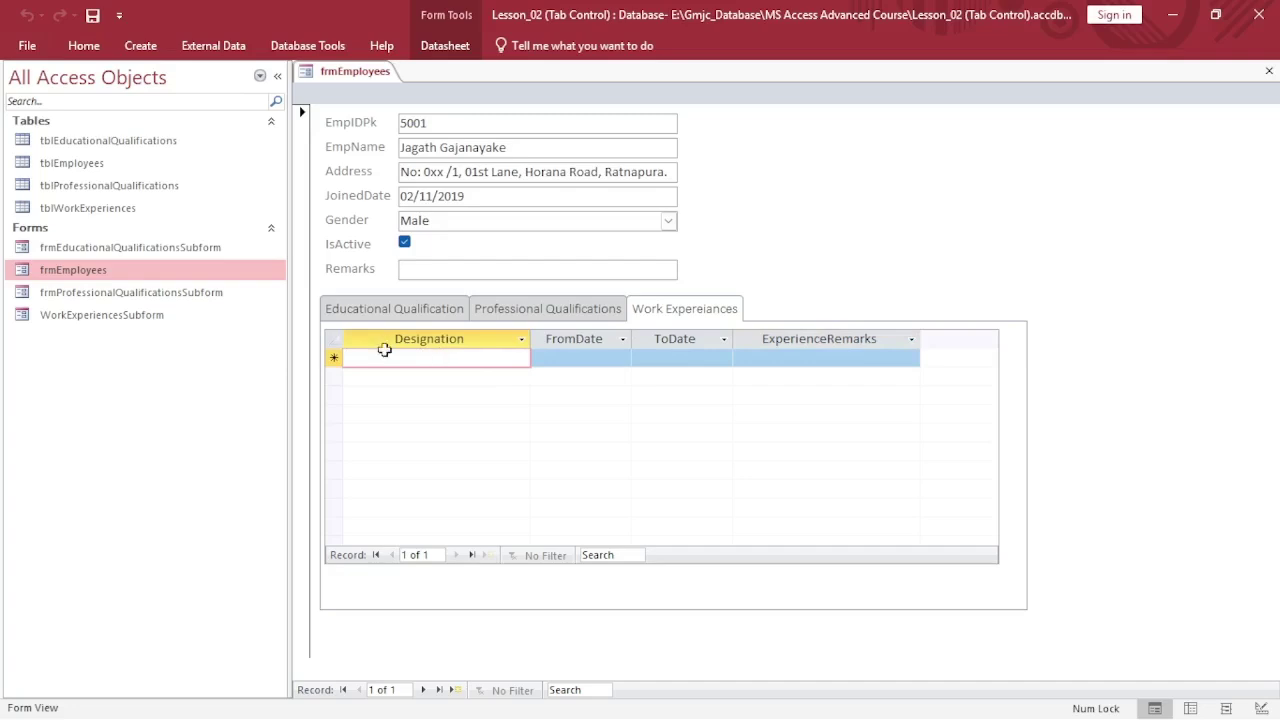
pyautogui.click(582, 357)
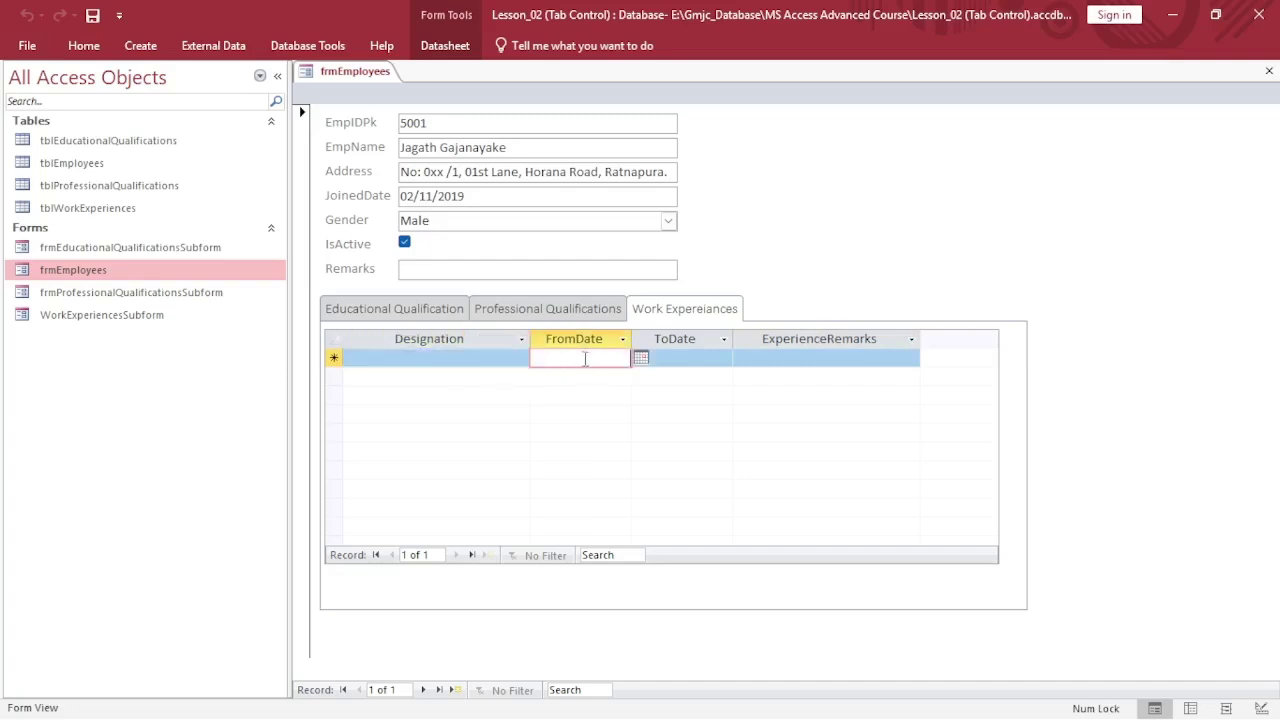
pyautogui.click(686, 361)
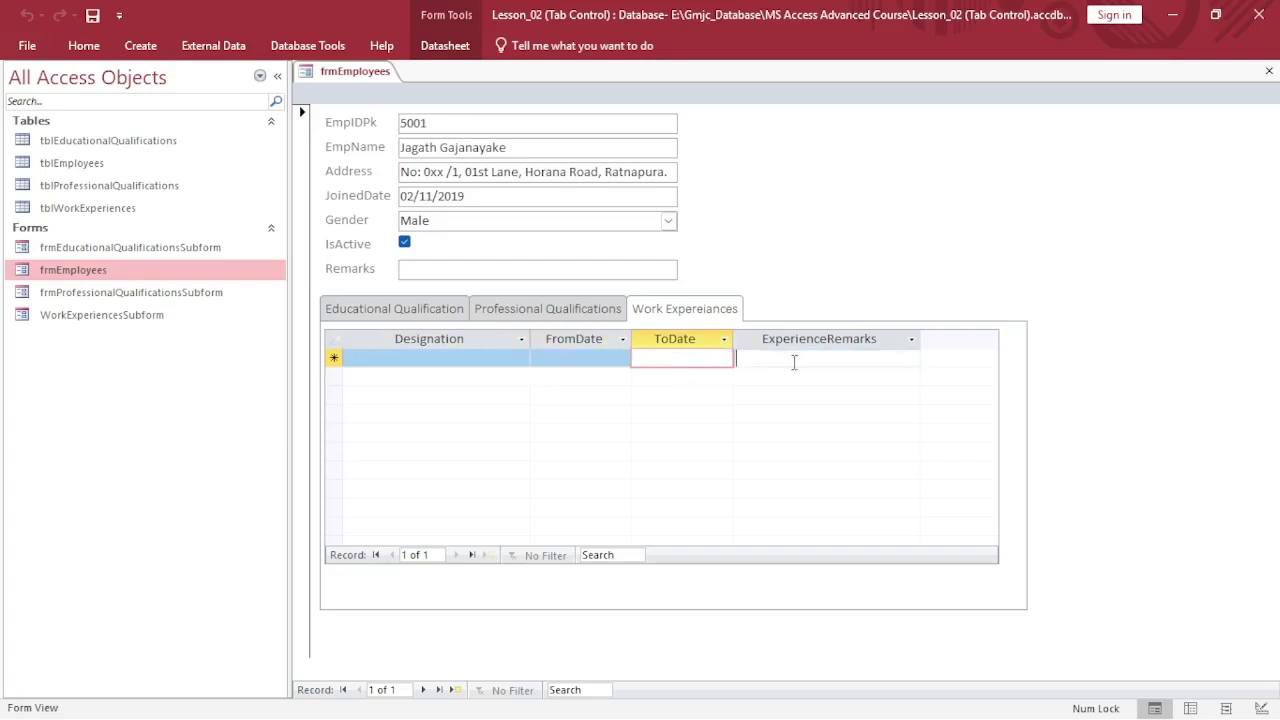
pyautogui.click(794, 362)
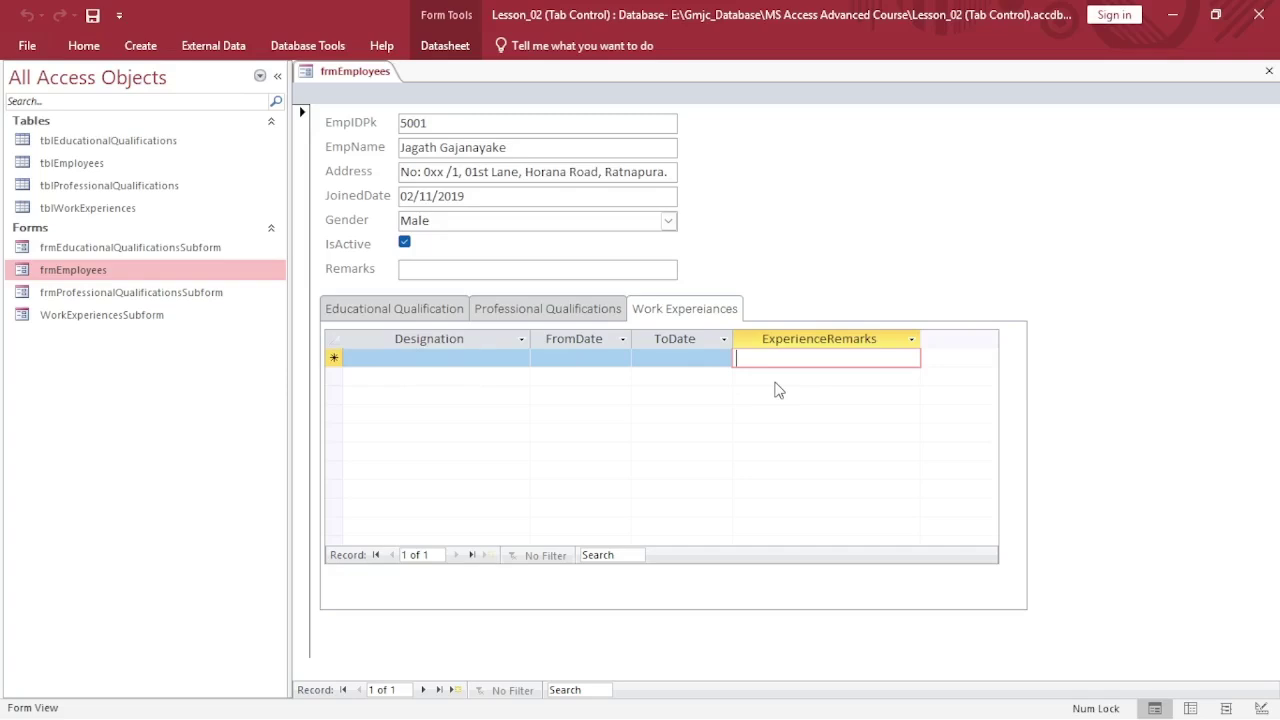
pyautogui.click(551, 318)
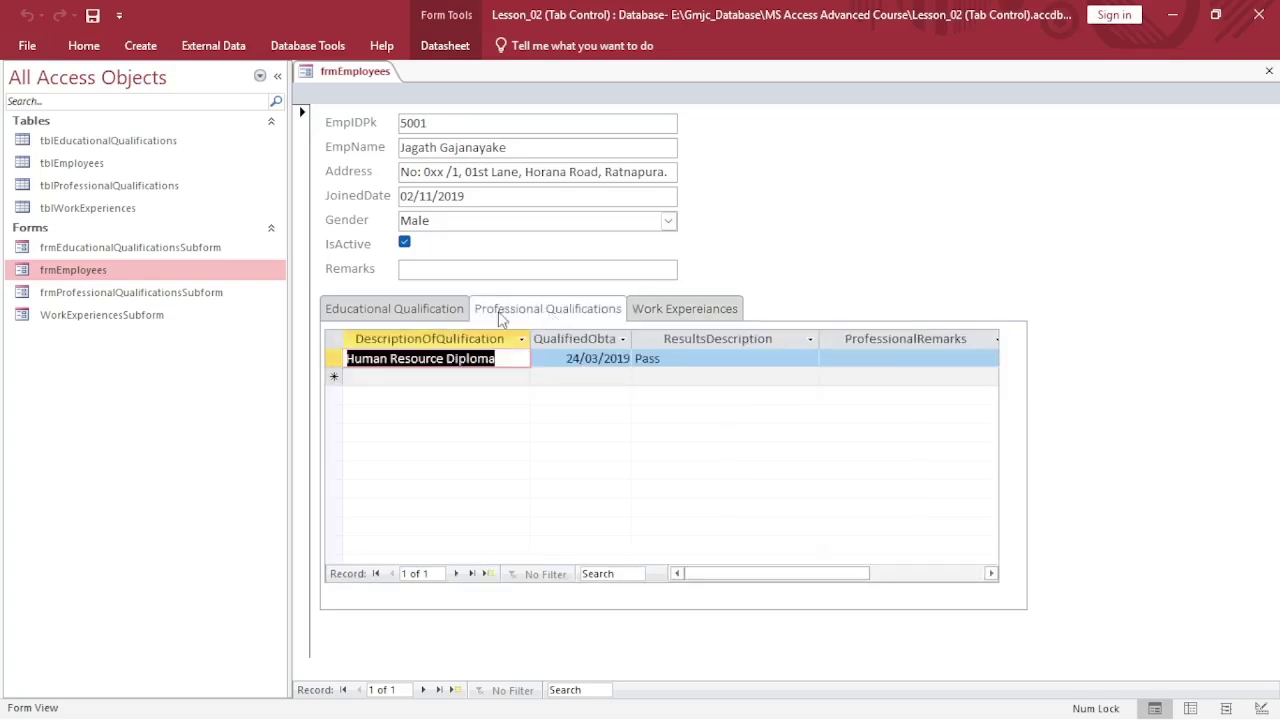
pyautogui.click(440, 314)
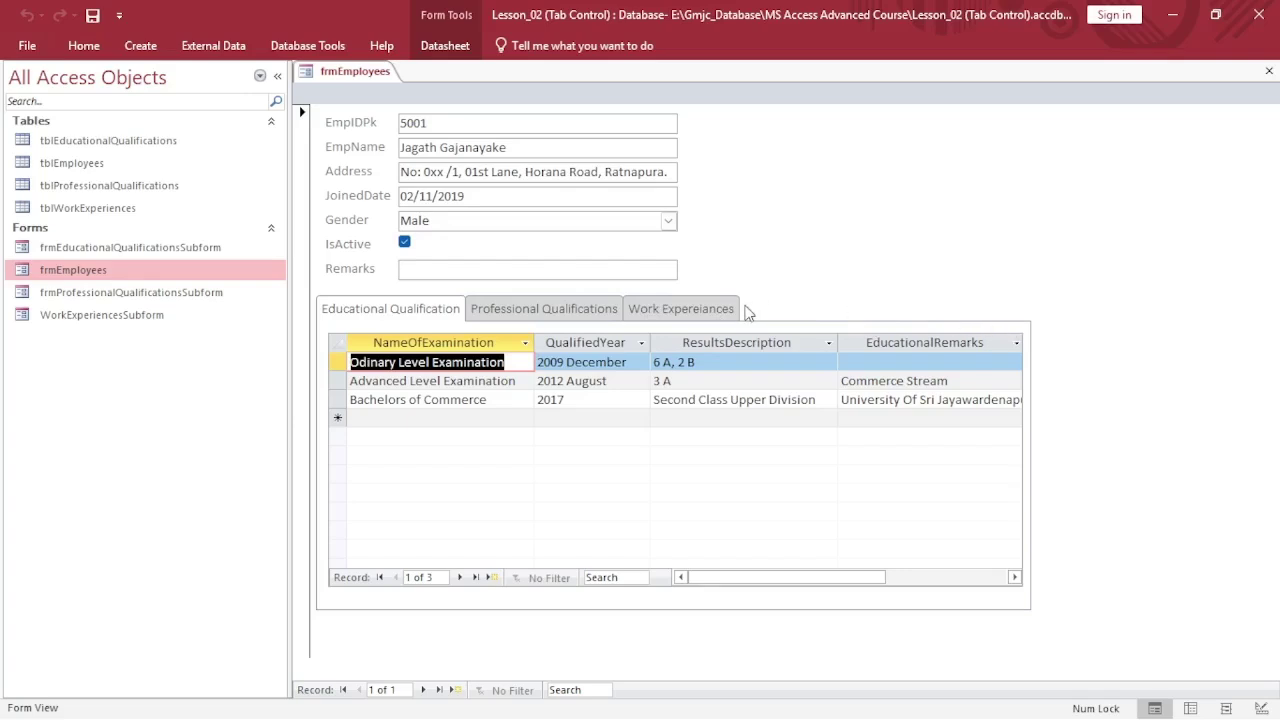
# Switch frmEmployees to Design View and insert four new pages in the tab control
pyautogui.rightClick(381, 73)
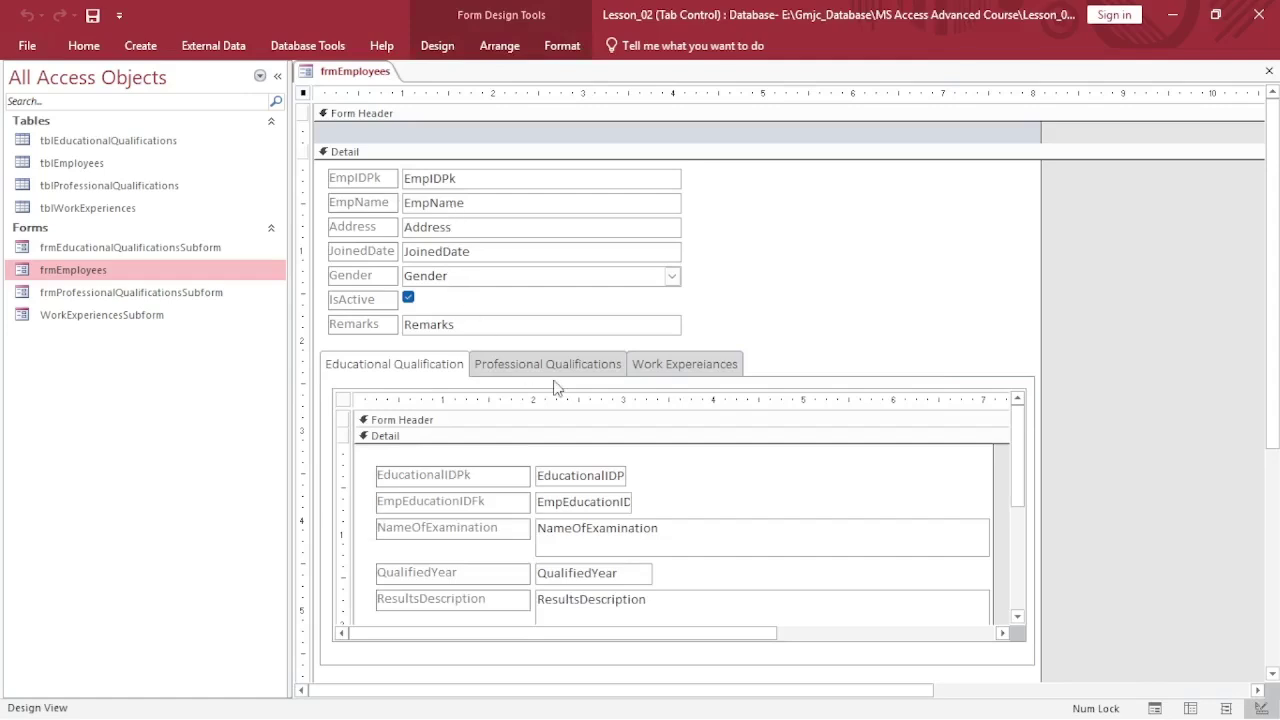
pyautogui.click(538, 370)
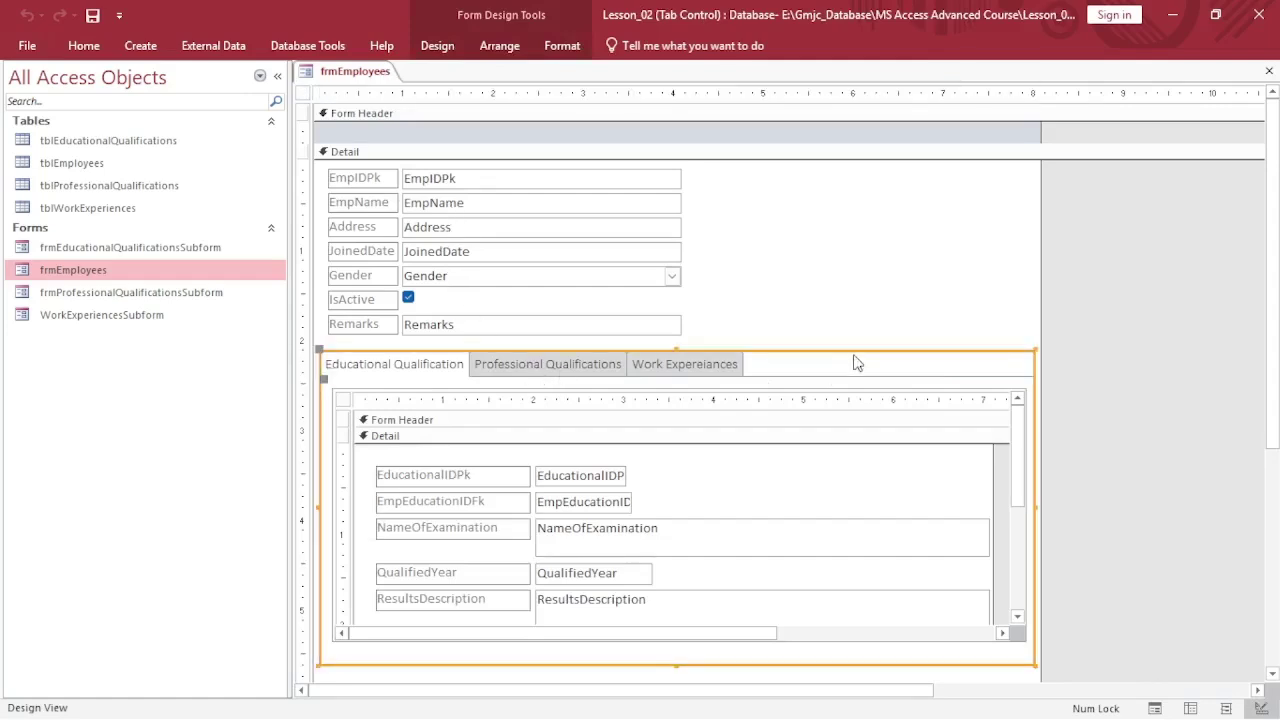
pyautogui.rightClick(797, 369)
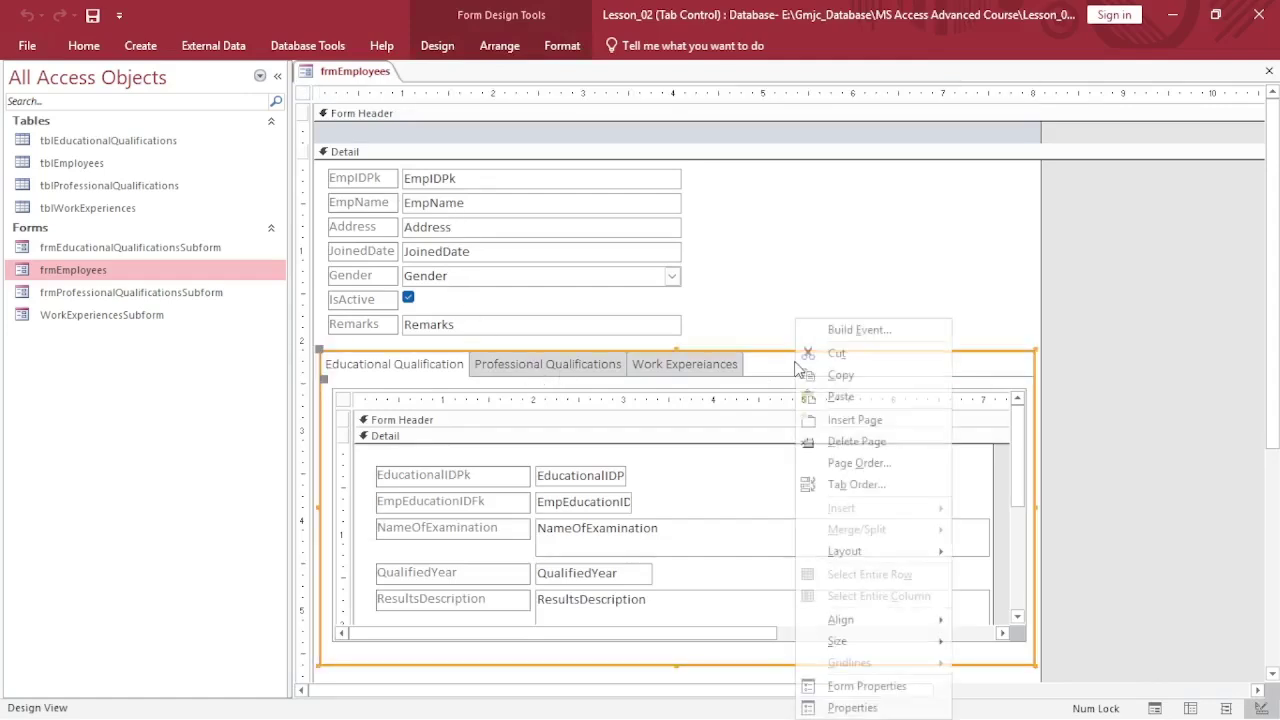
pyautogui.click(858, 421)
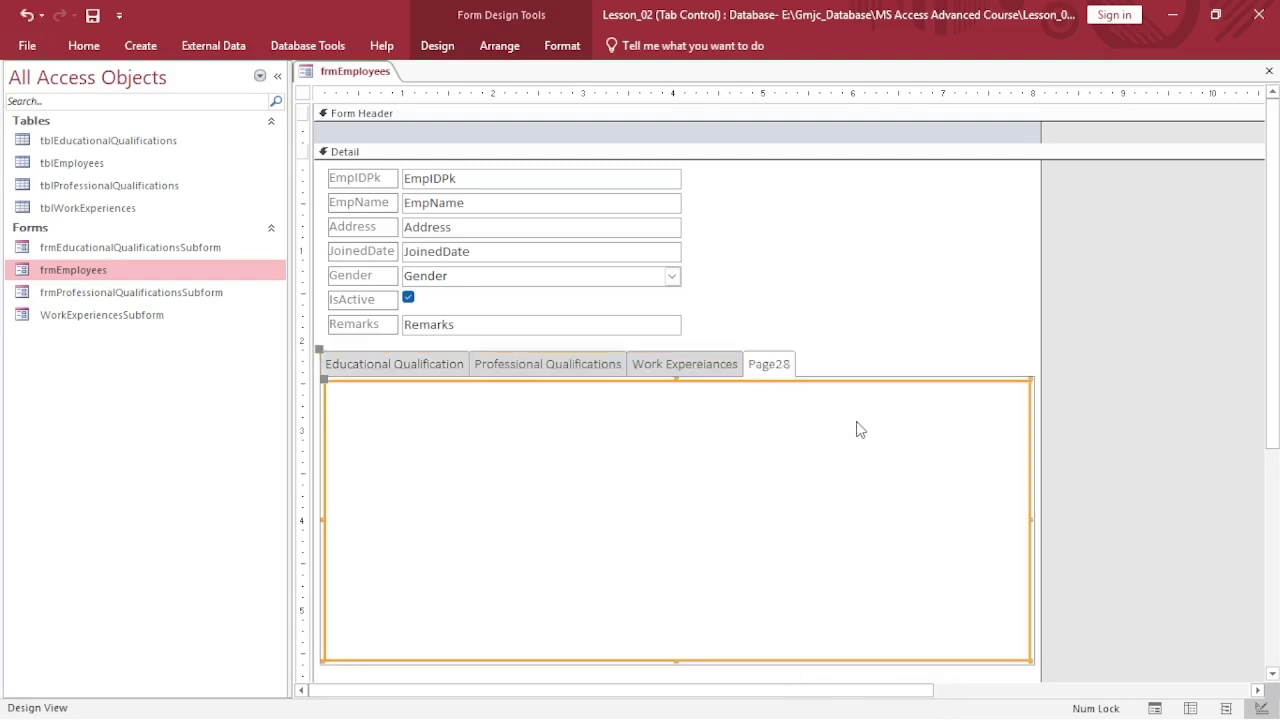
pyautogui.rightClick(778, 369)
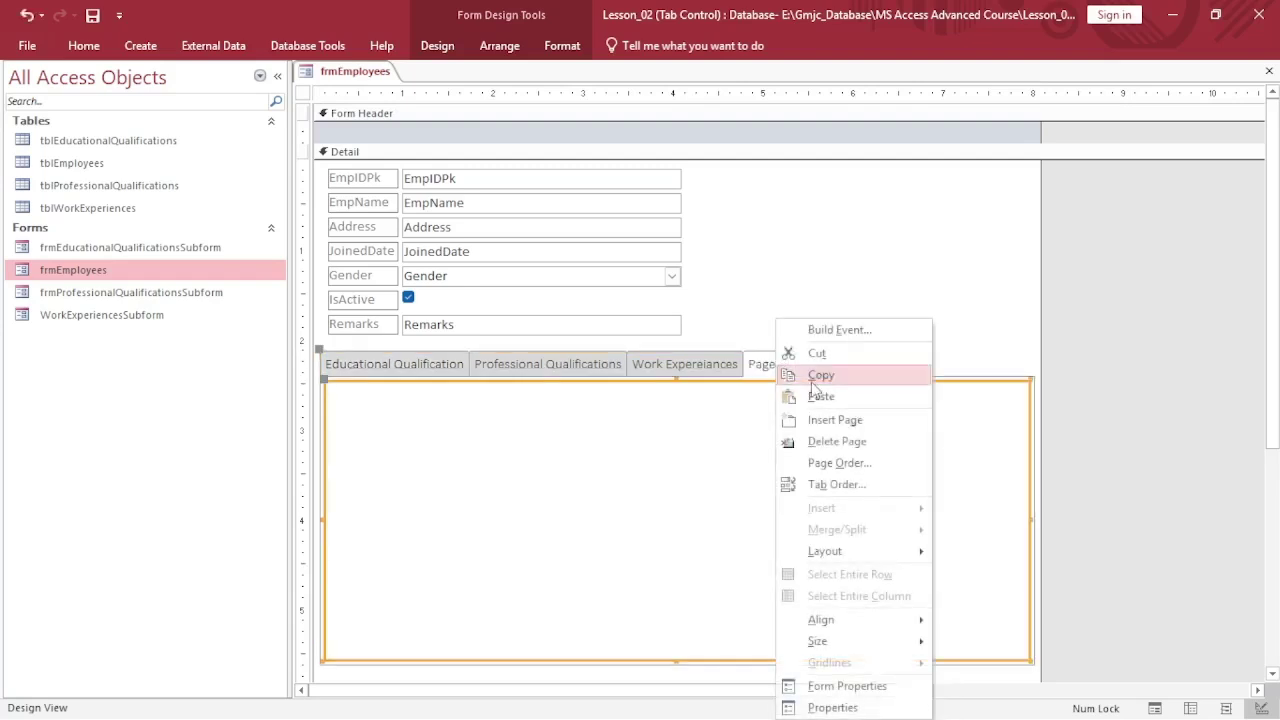
pyautogui.click(848, 422)
pyautogui.rightClick(825, 370)
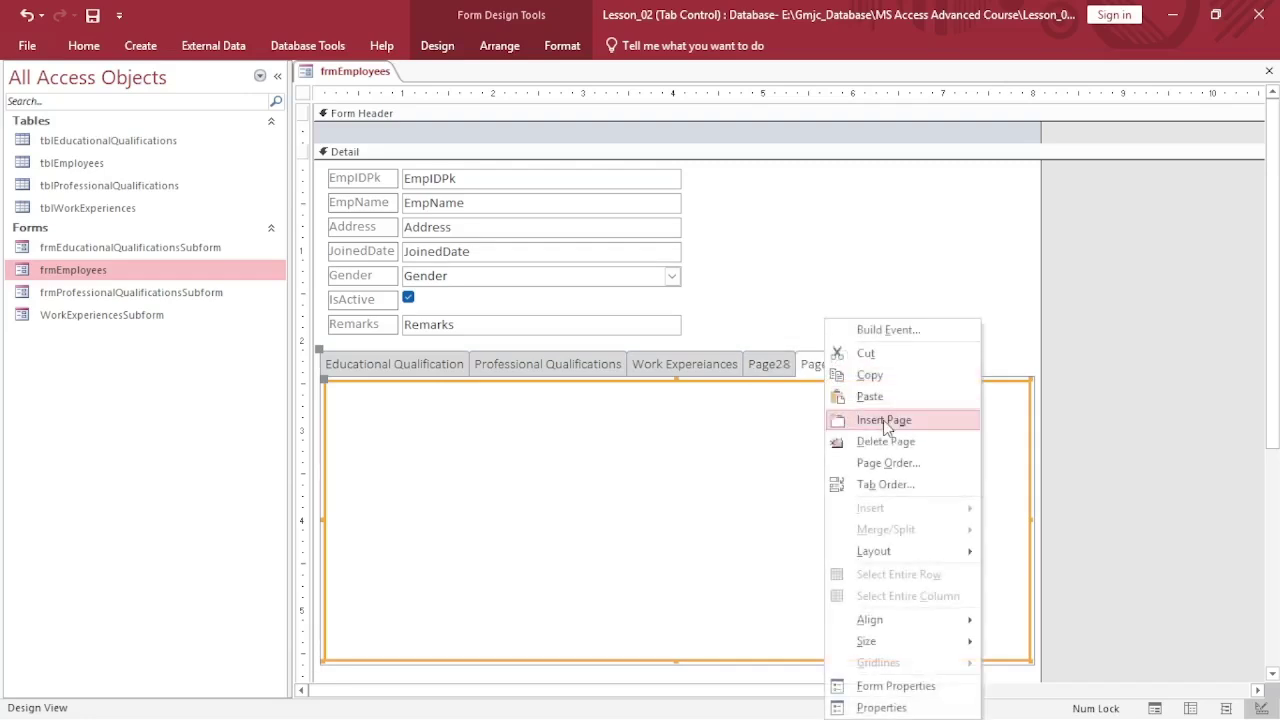
pyautogui.click(857, 418)
pyautogui.rightClick(872, 370)
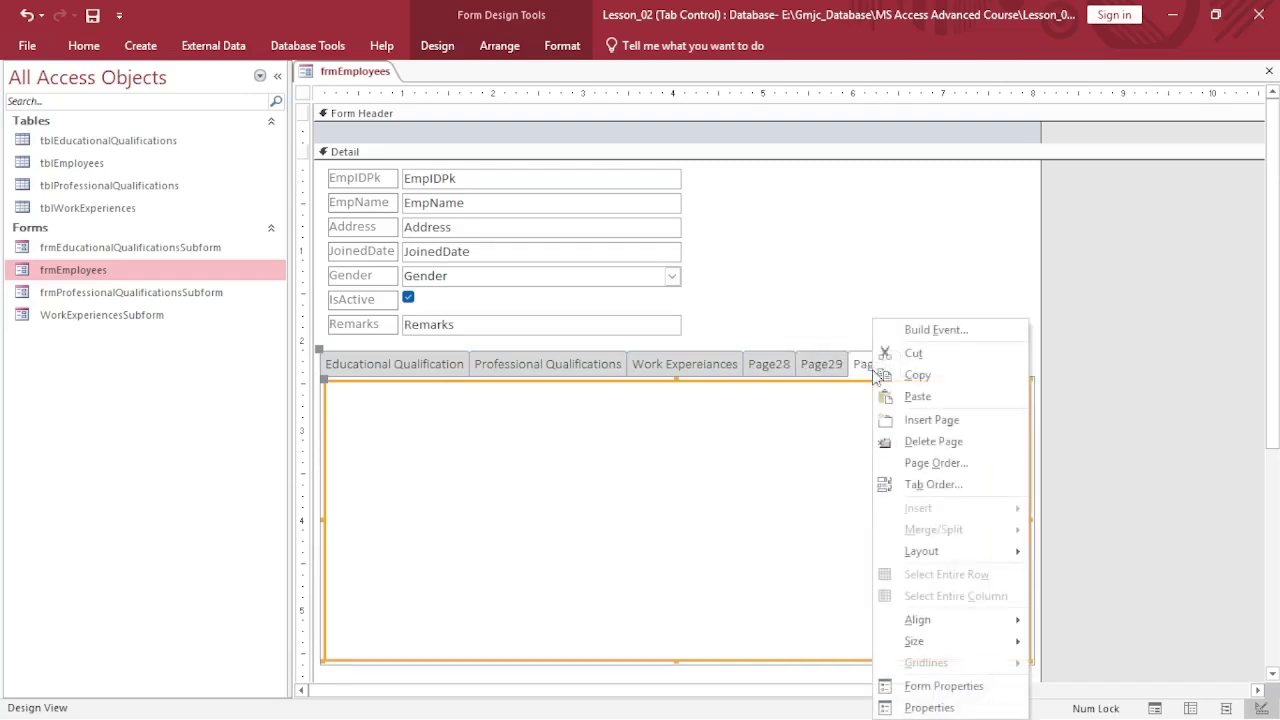
pyautogui.click(932, 427)
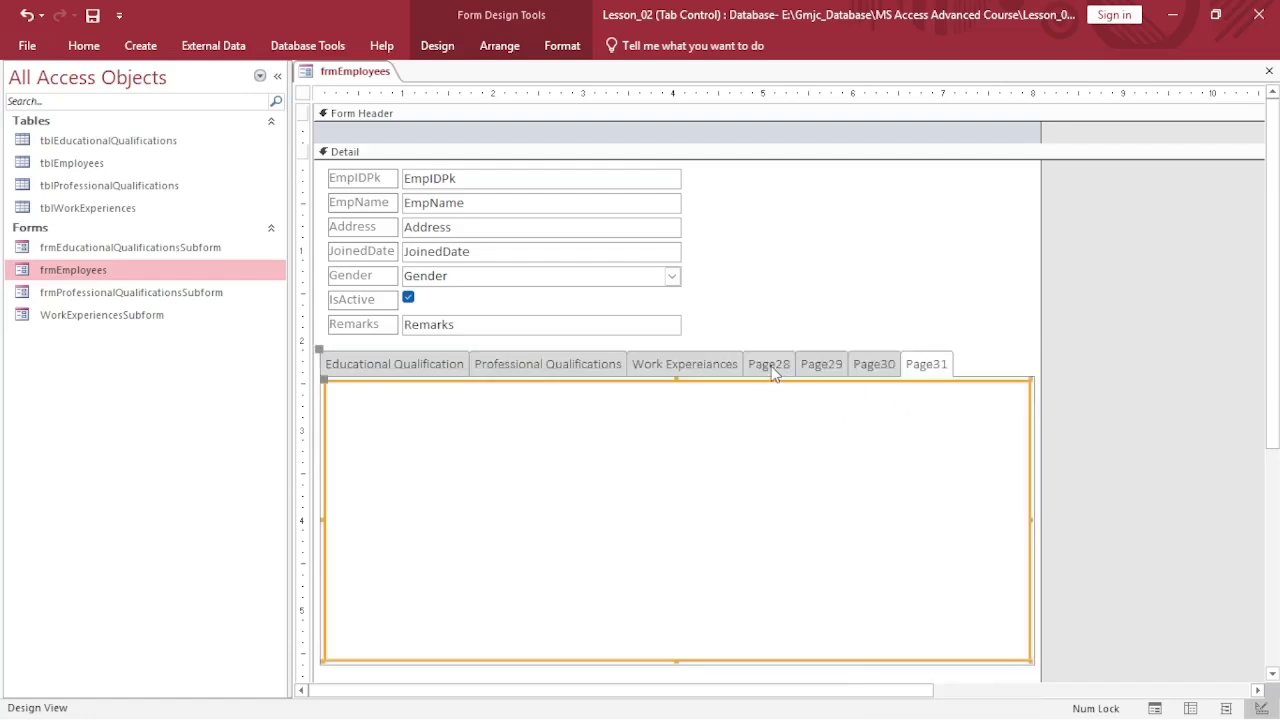
# Set the caption of the first new tab page, Page28, to "Employees Tranfers"
pyautogui.click(769, 366)
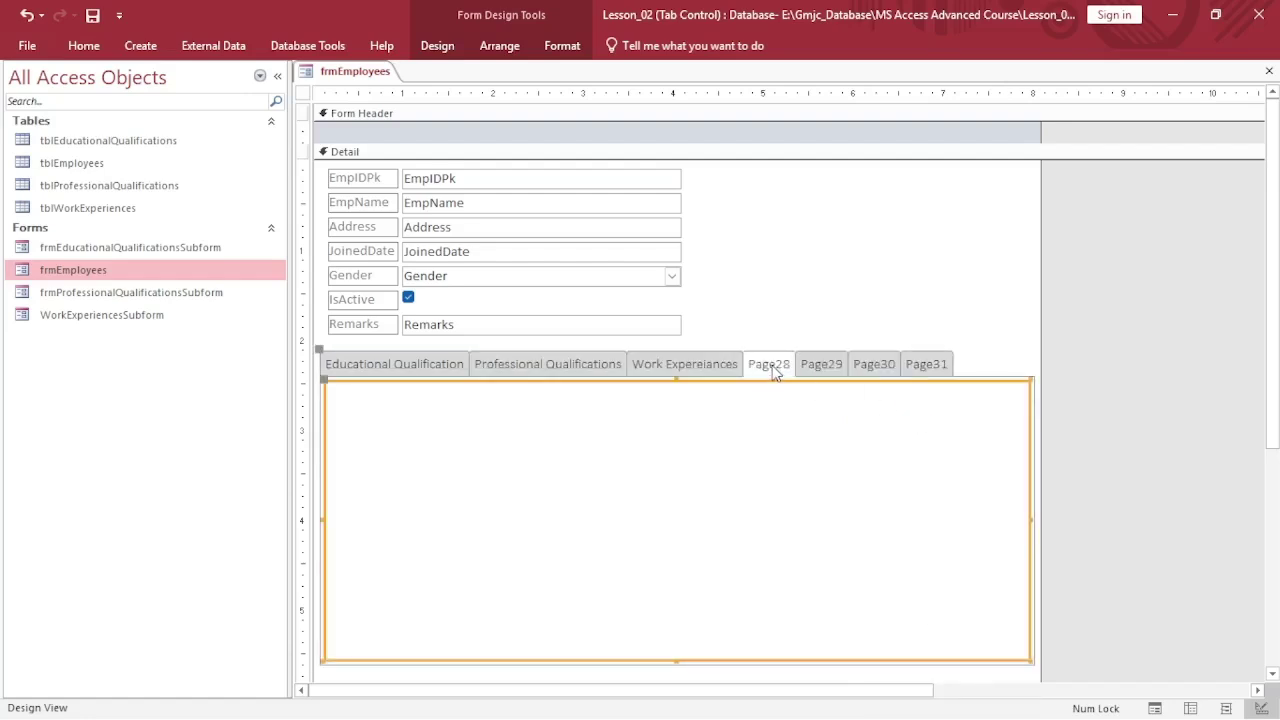
pyautogui.doubleClick(773, 372)
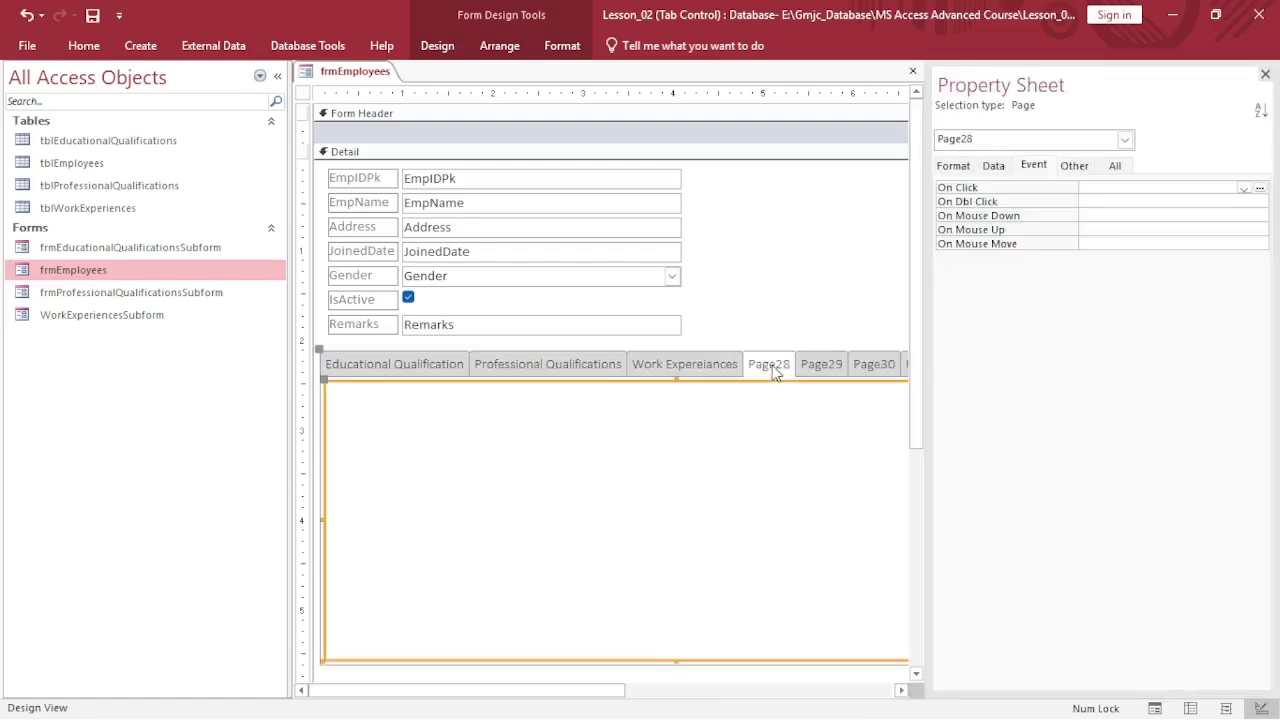
pyautogui.click(1001, 167)
pyautogui.click(953, 166)
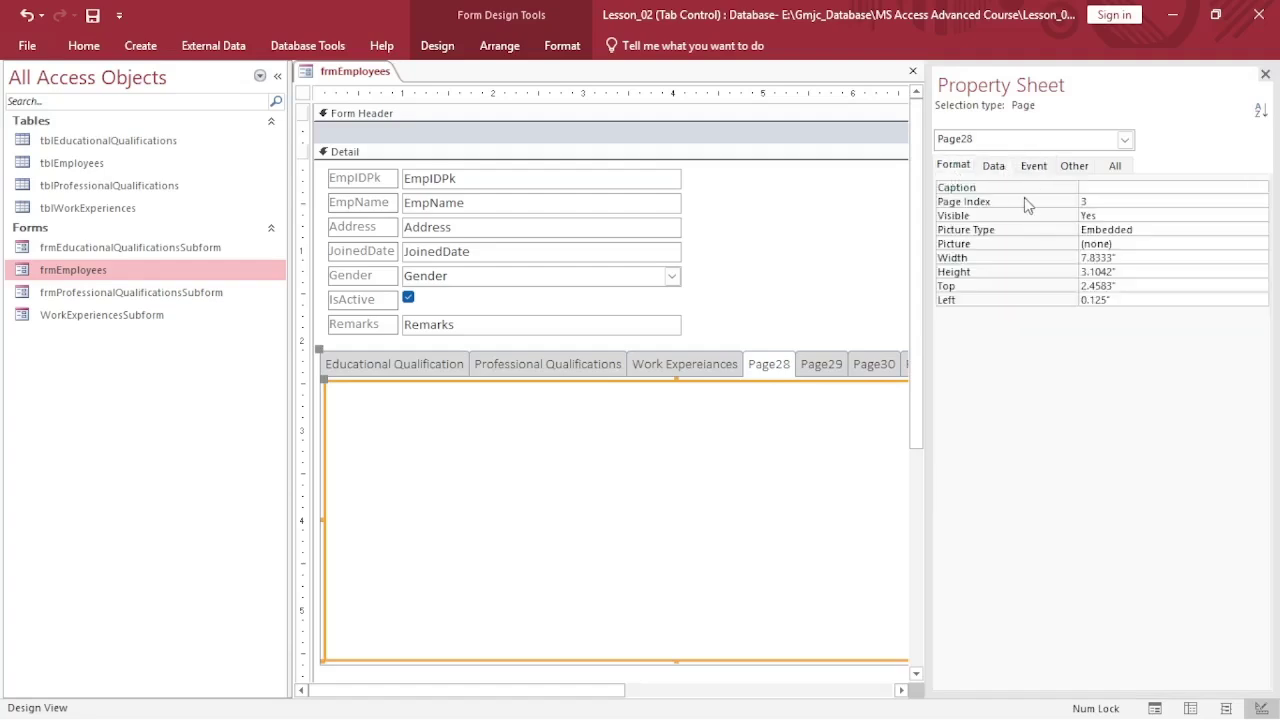
pyautogui.click(1085, 187)
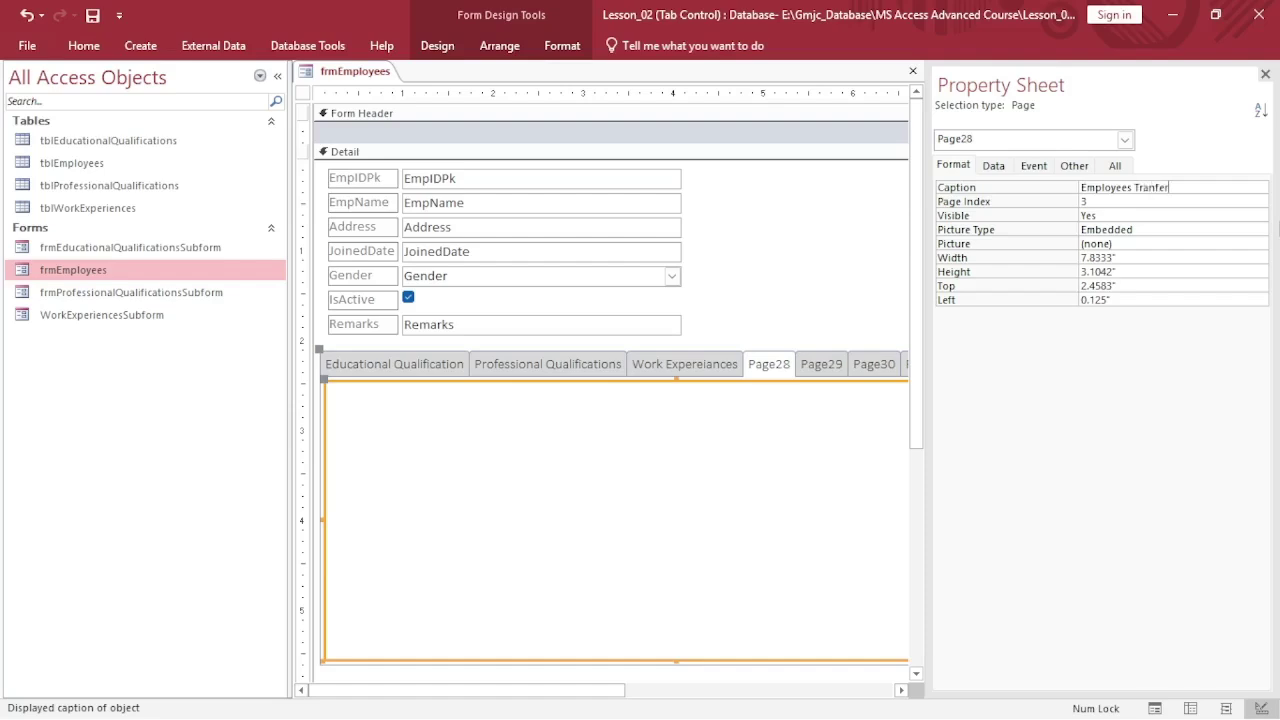
pyautogui.click(1181, 216)
pyautogui.click(1068, 190)
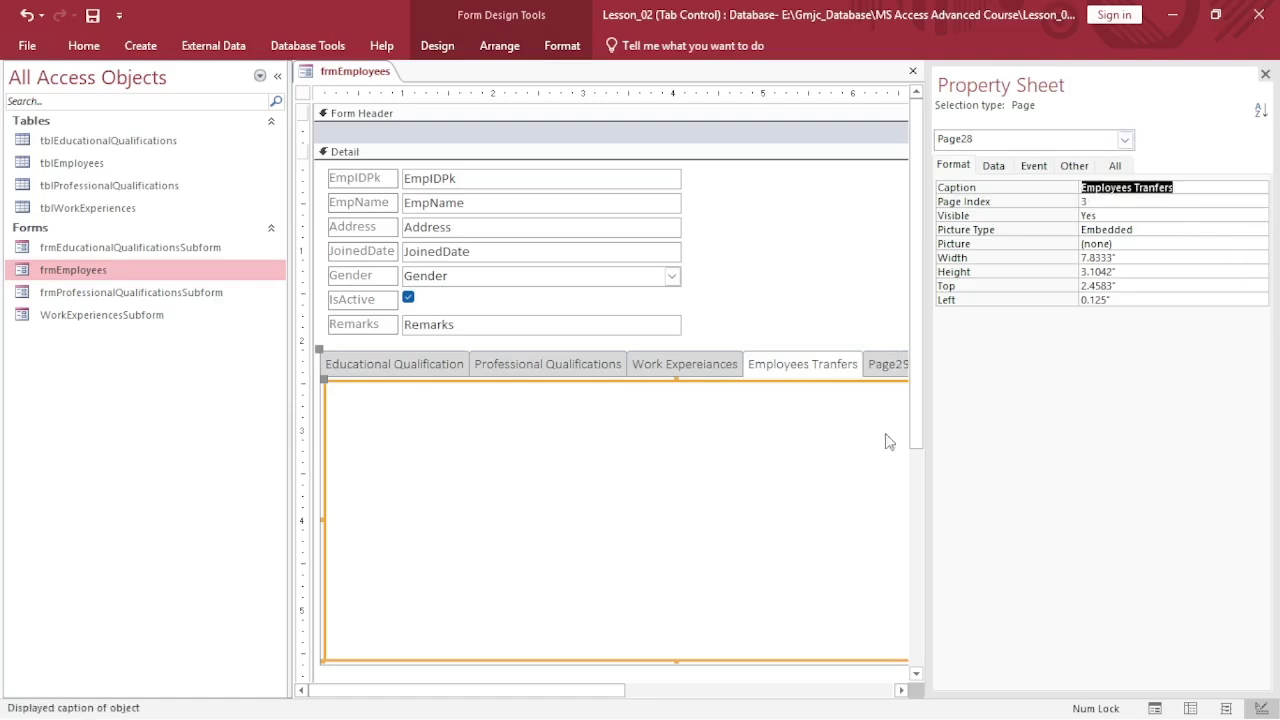
# Set the caption of Page29 to "Employees Promotions" and close its properties
pyautogui.click(898, 363)
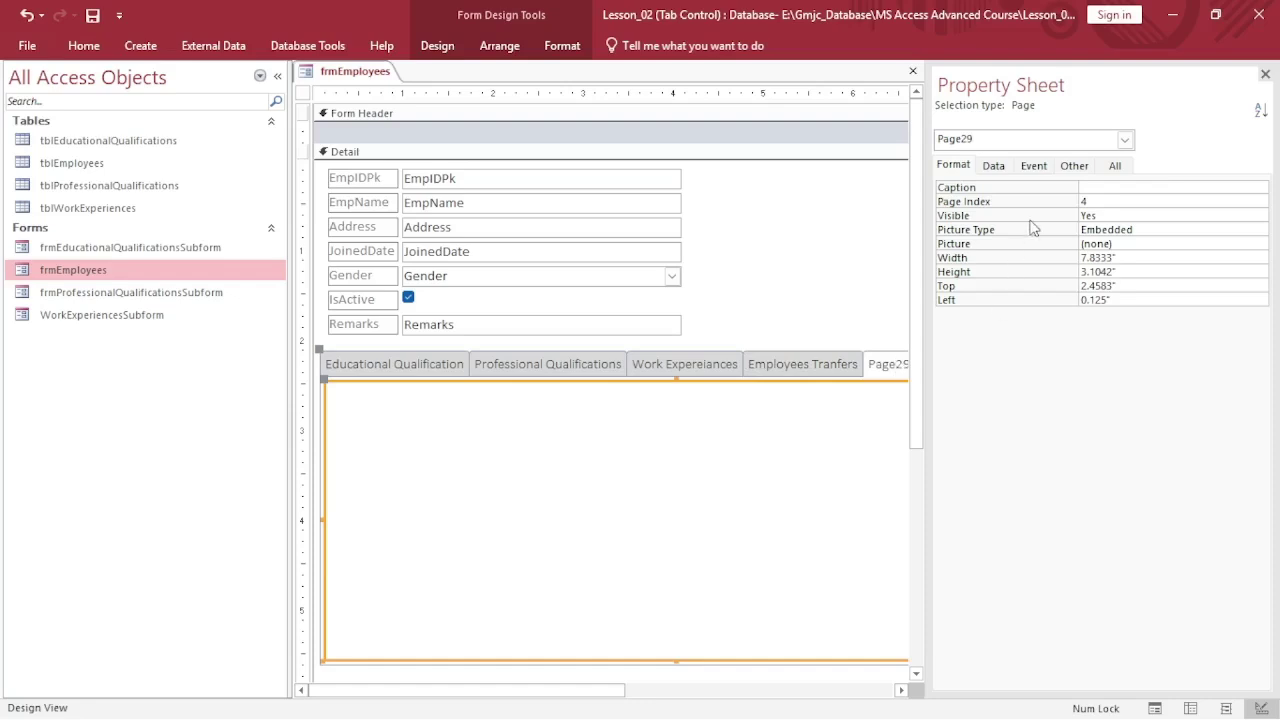
pyautogui.click(1101, 190)
pyautogui.write('Employees Promotiona')
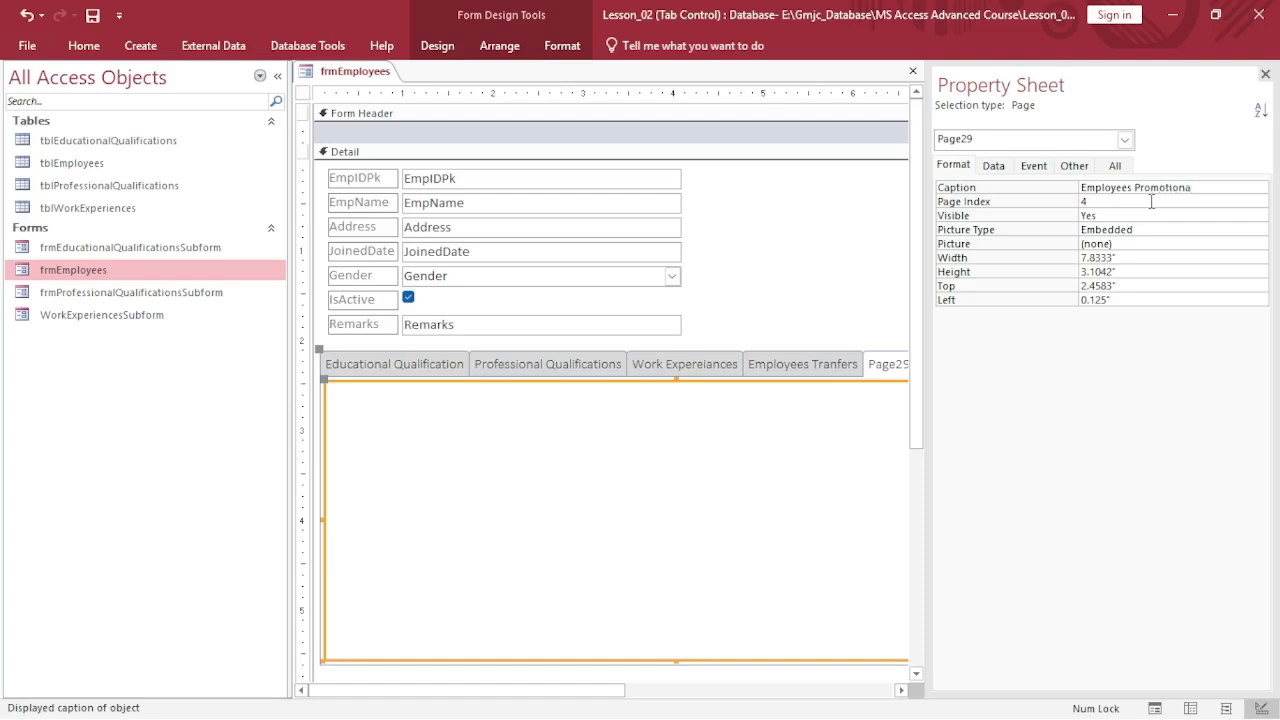
pyautogui.write('s')
pyautogui.press('Return')
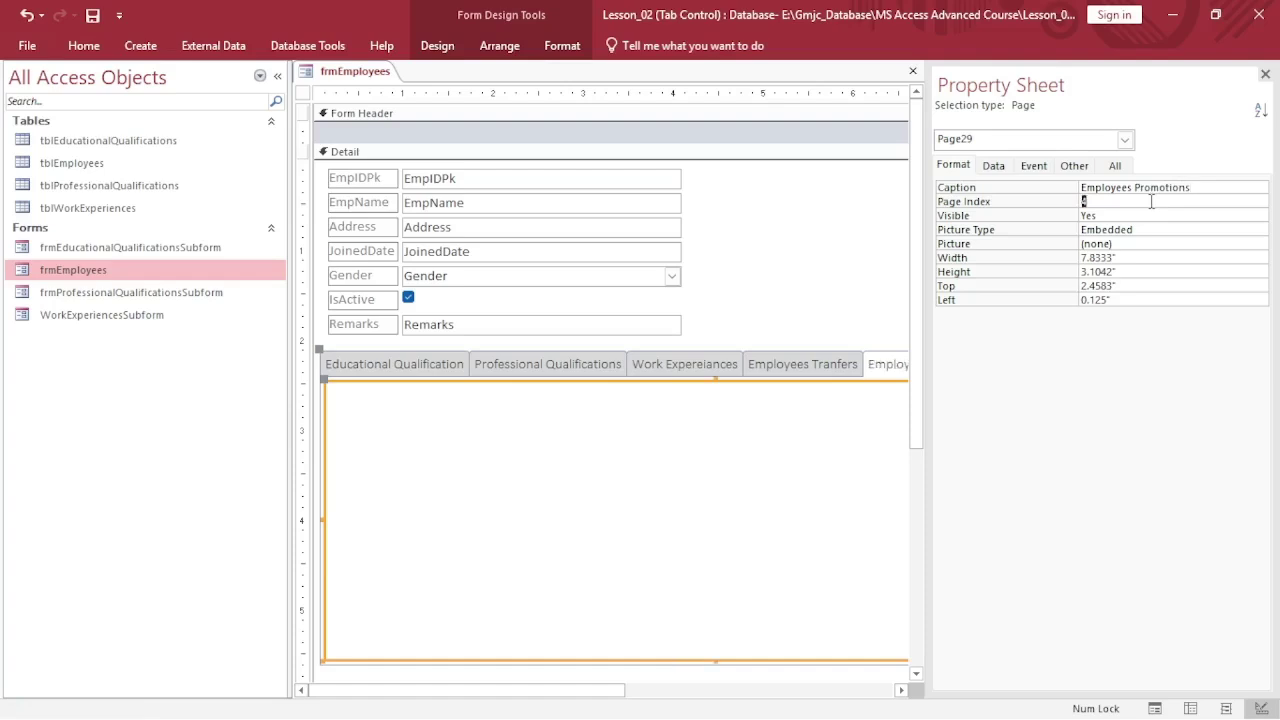
pyautogui.click(826, 470)
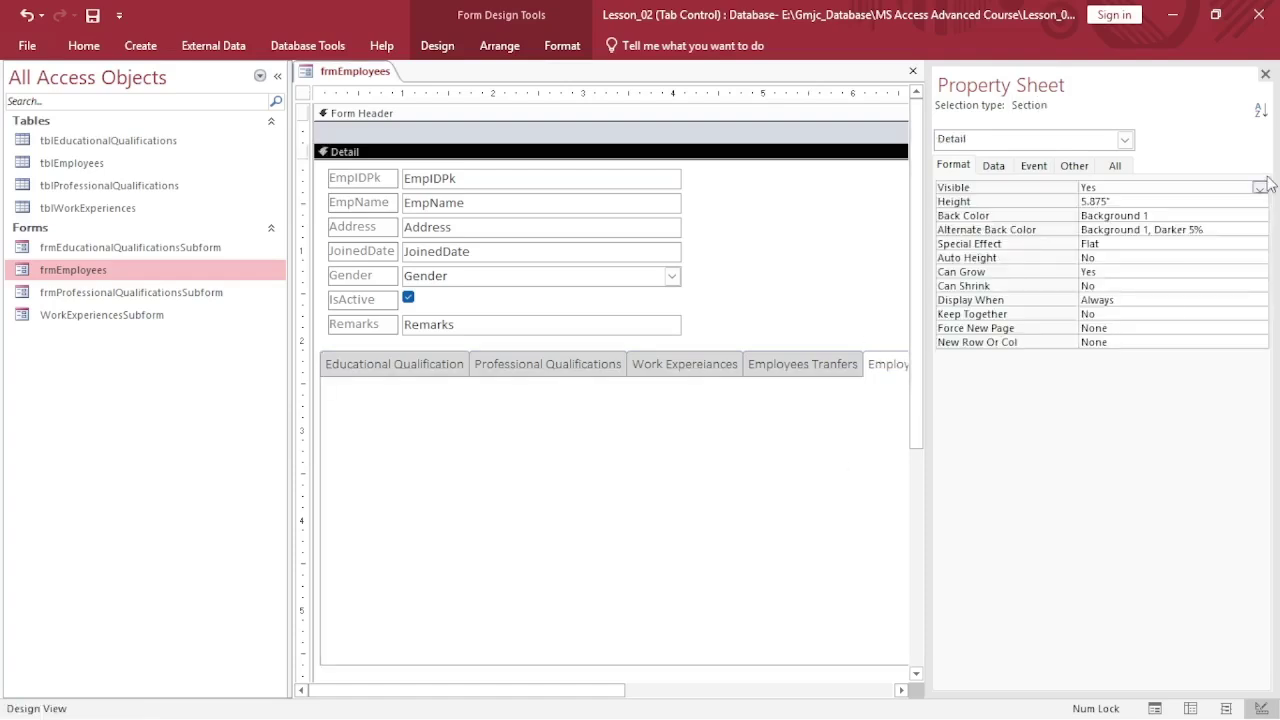
pyautogui.click(1265, 74)
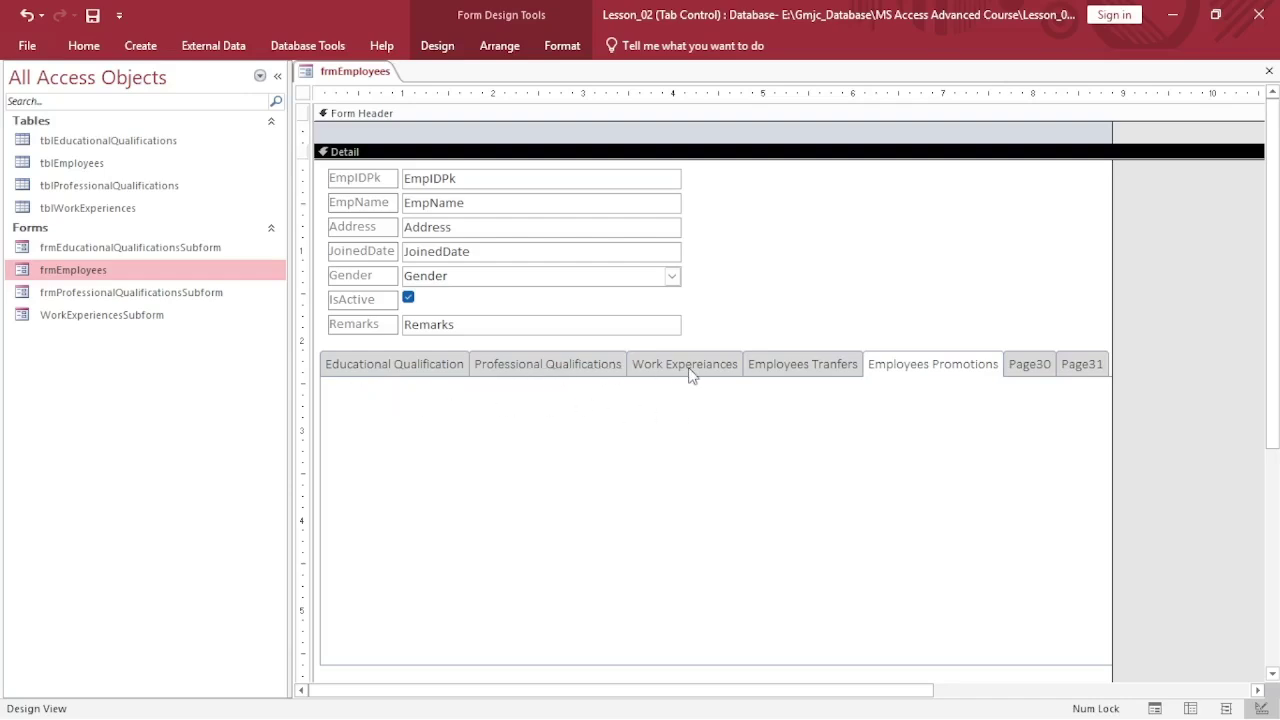
# Set the Multi Row property of the tab control TabCtlEmpDetails to Yes, with the list of database objects collapsed
pyautogui.click(820, 364)
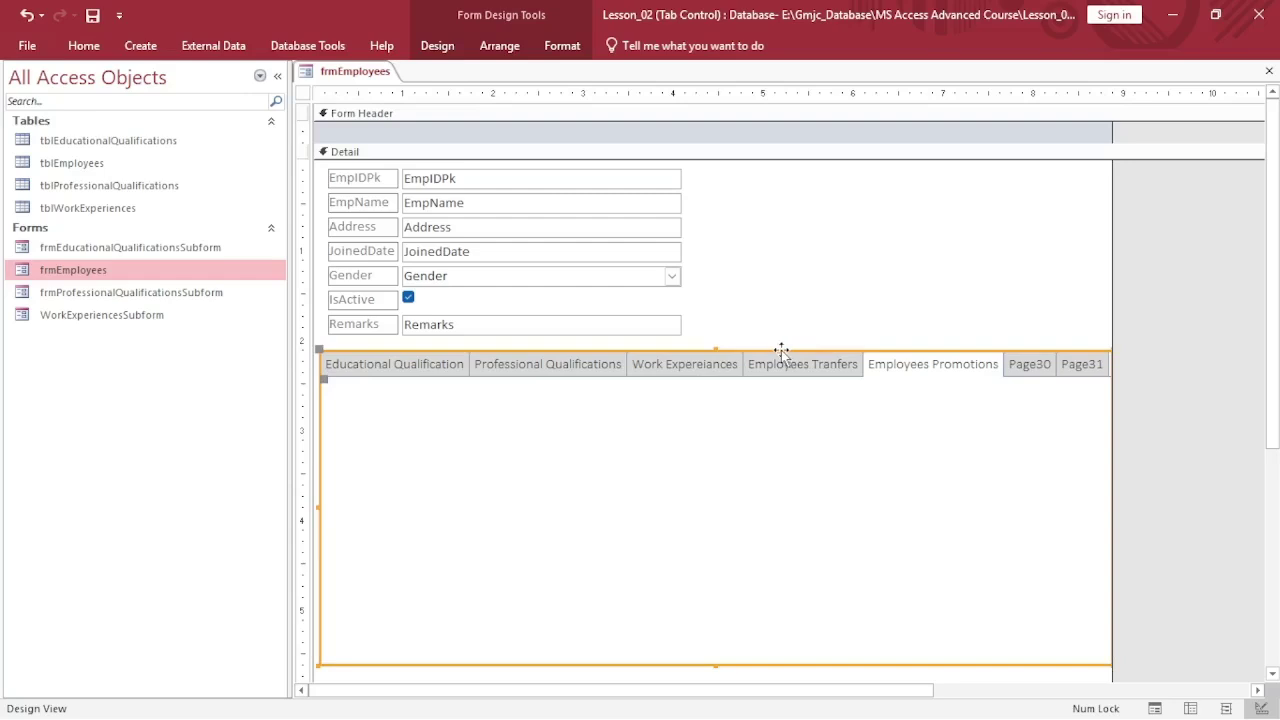
pyautogui.rightClick(781, 350)
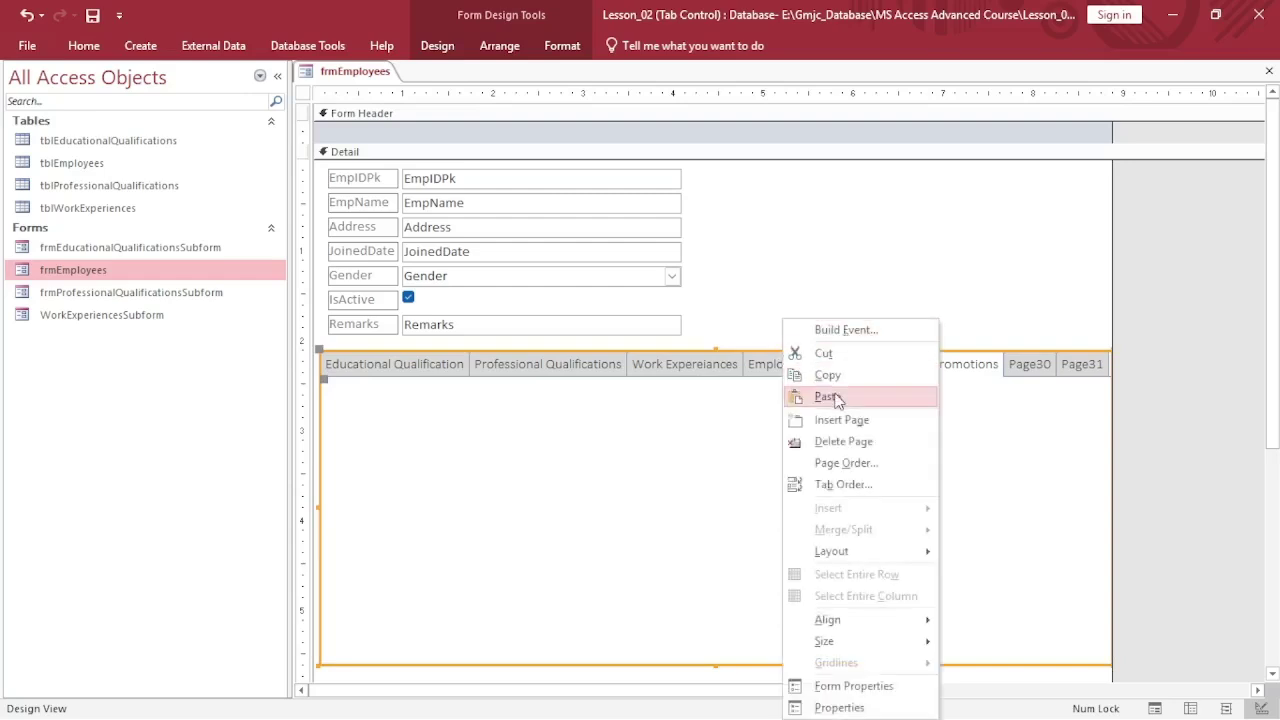
pyautogui.click(852, 705)
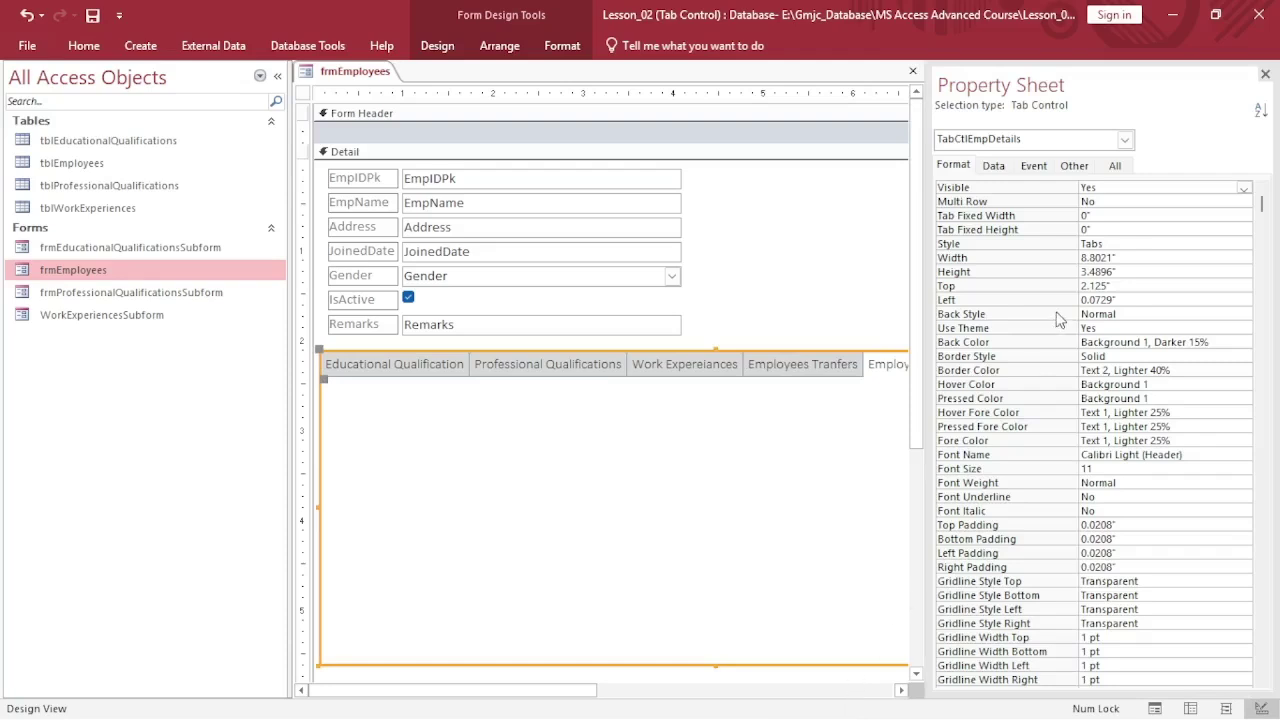
pyautogui.click(278, 79)
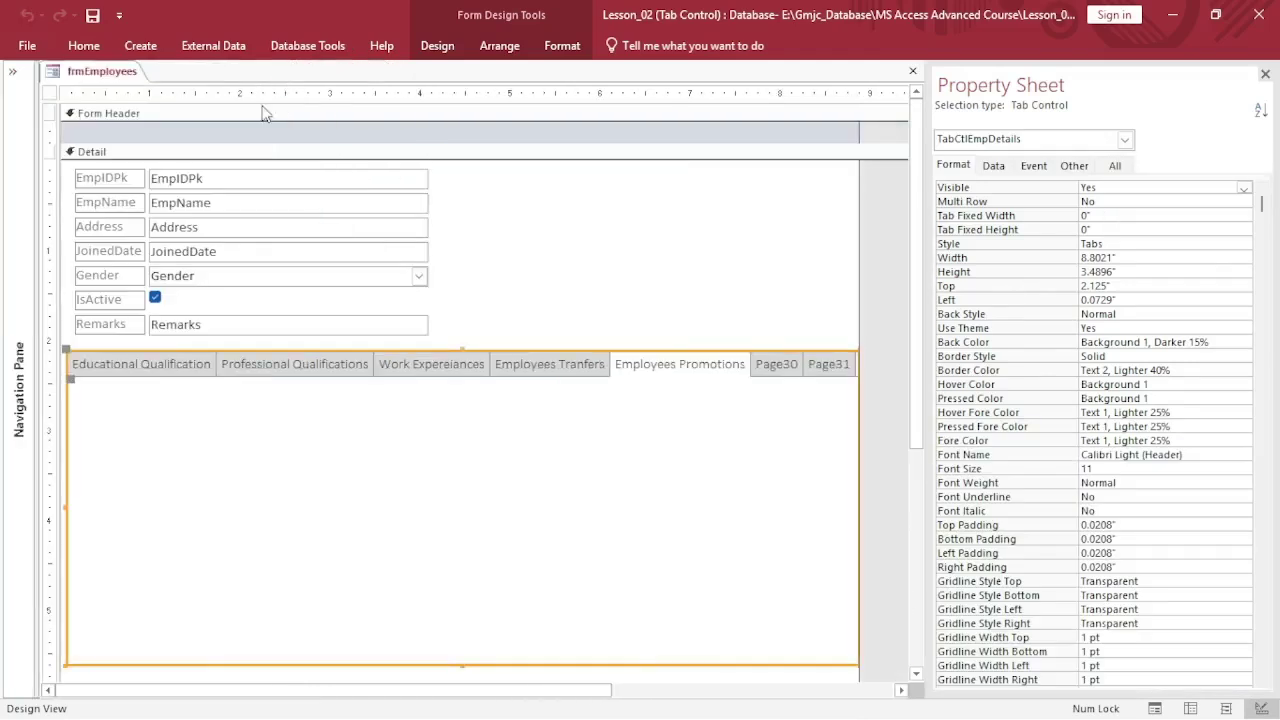
pyautogui.click(958, 164)
pyautogui.click(1000, 204)
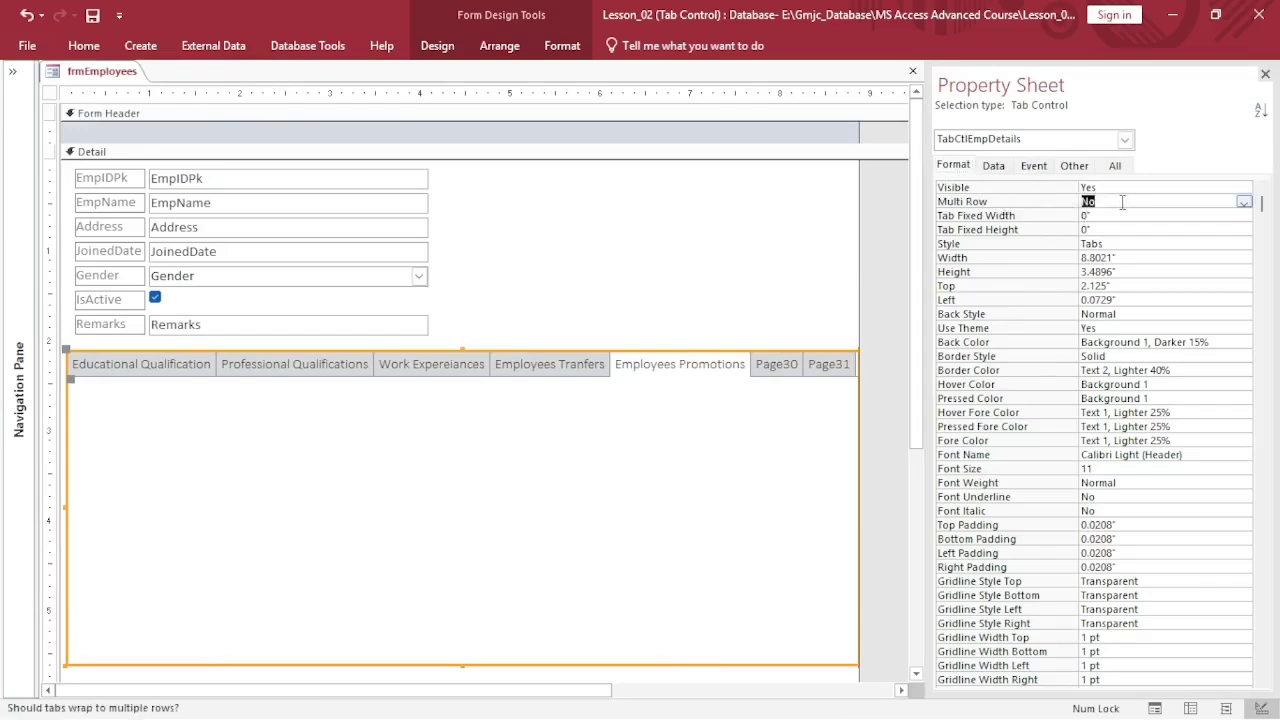
pyautogui.click(1244, 203)
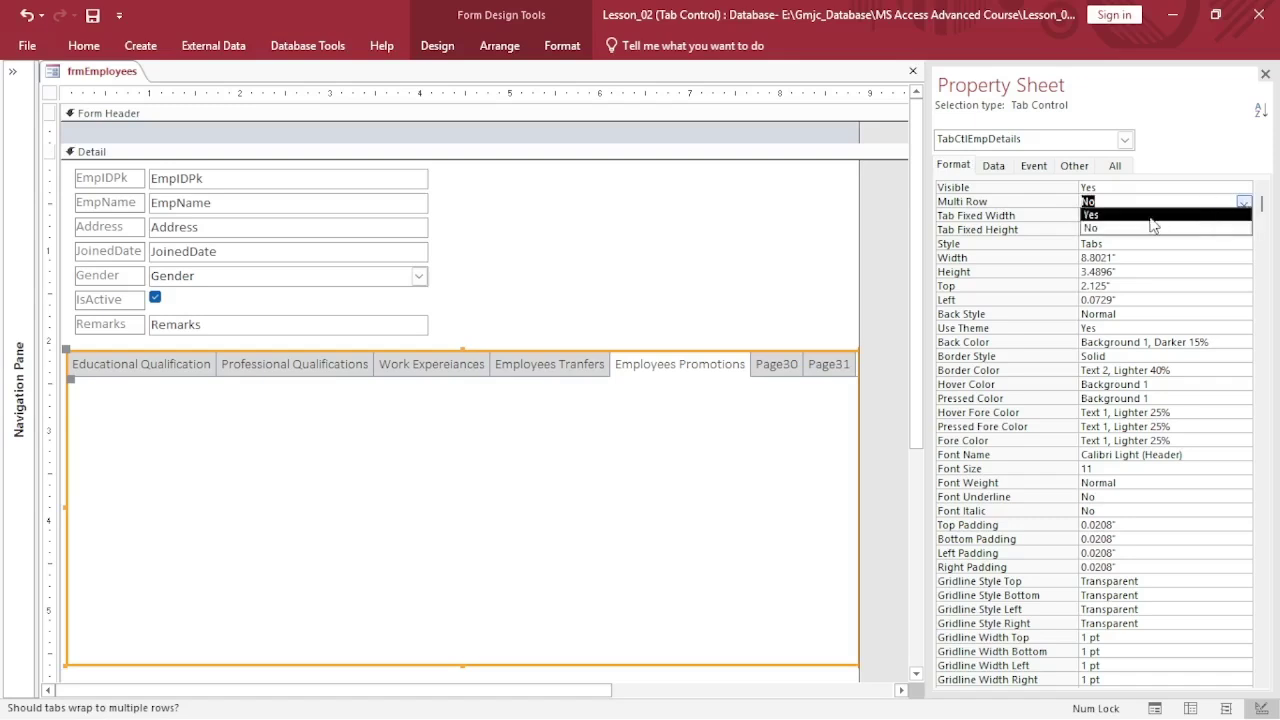
pyautogui.click(1125, 220)
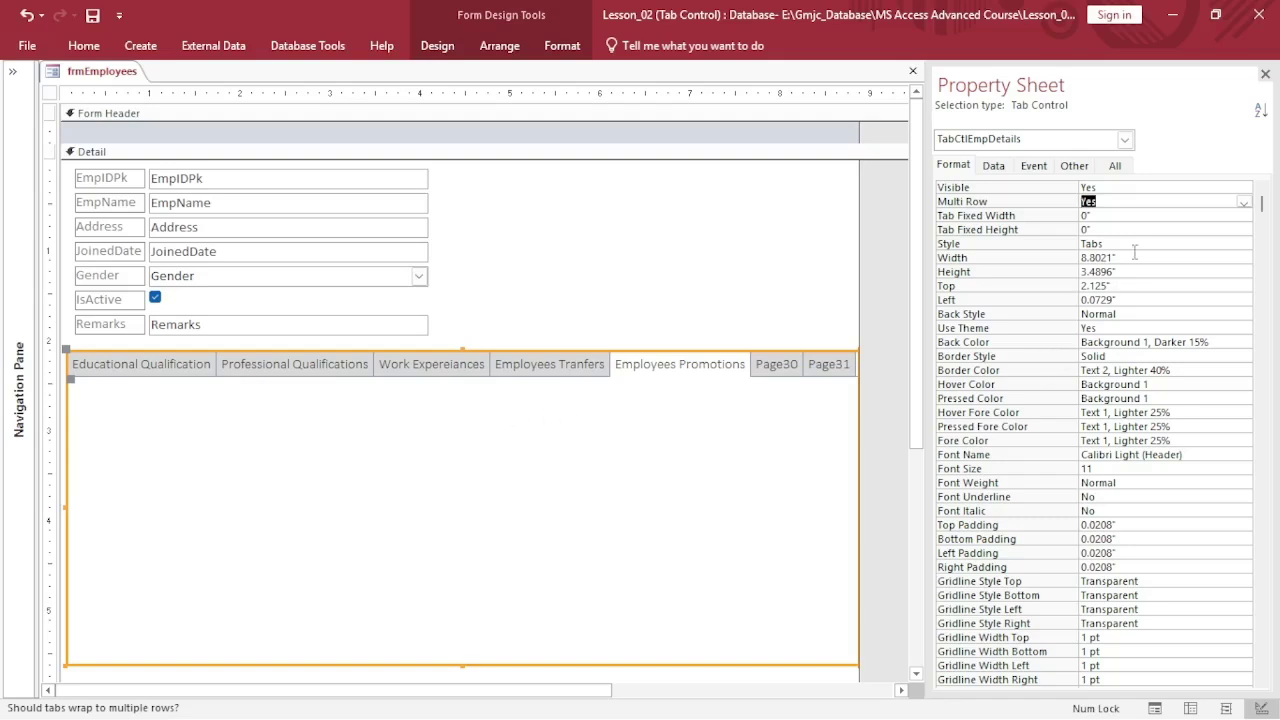
# Set the tab control's Style property to Buttons
pyautogui.click(960, 245)
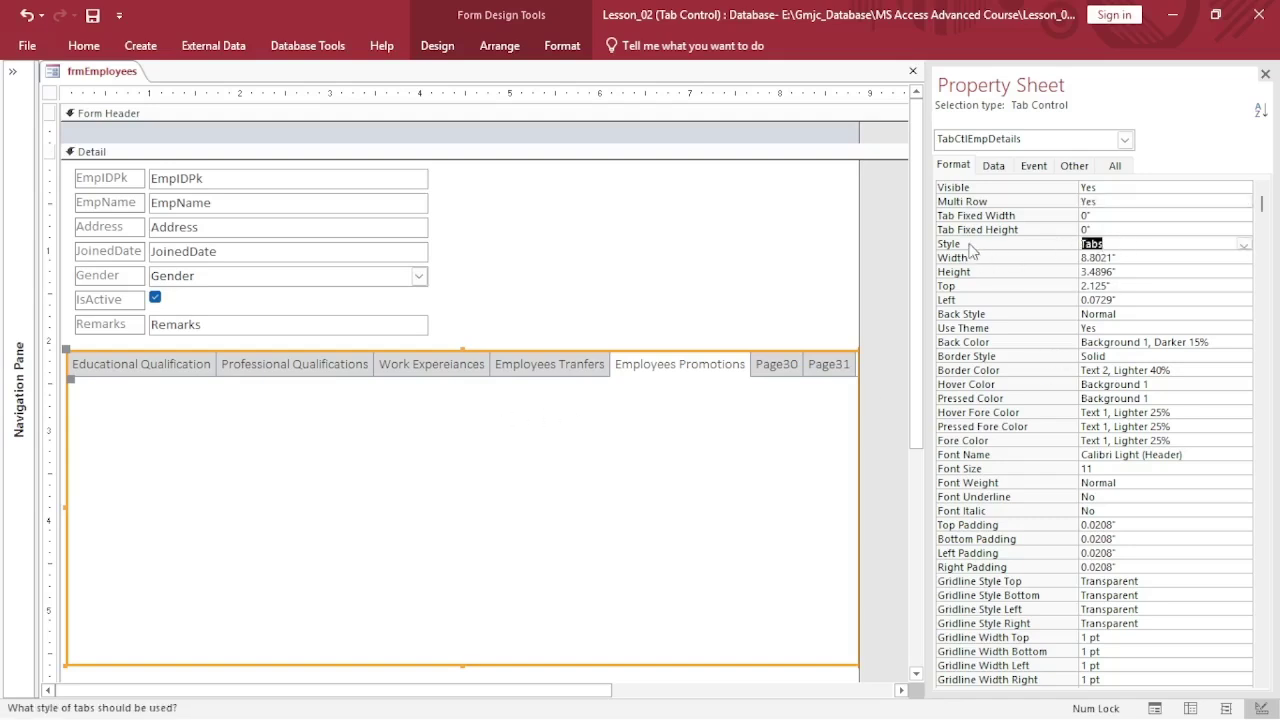
pyautogui.click(1243, 246)
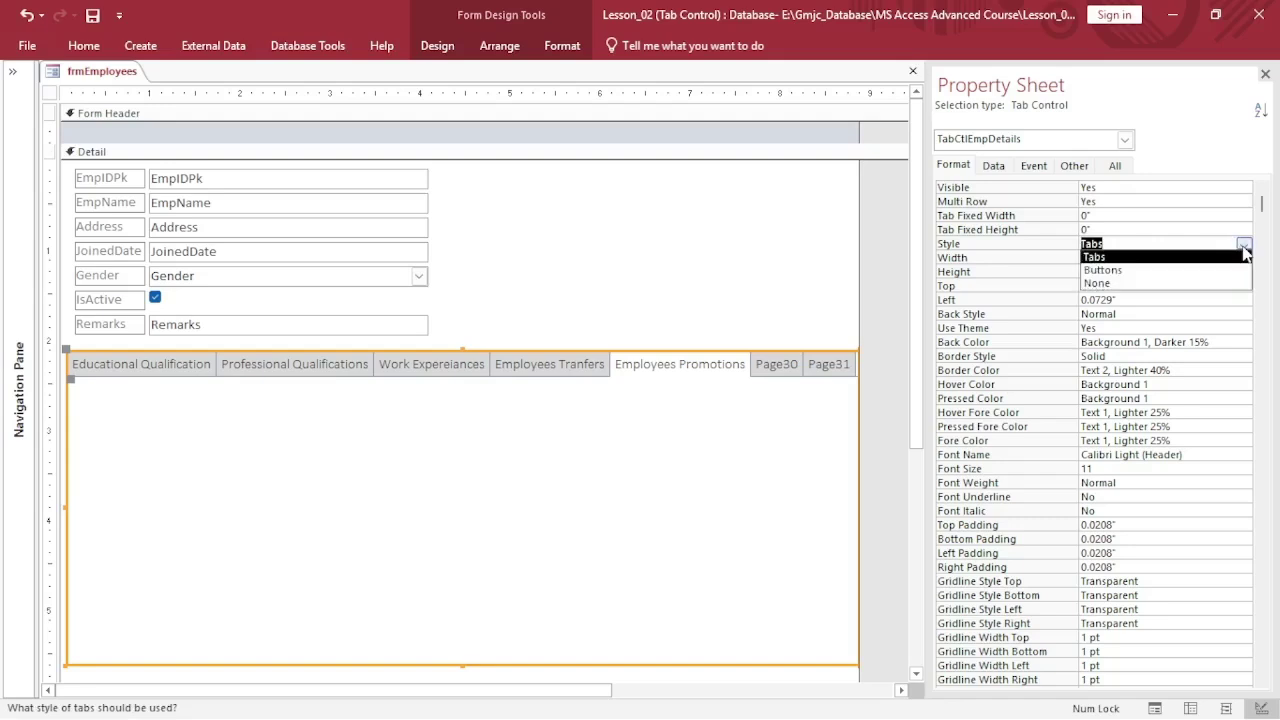
pyautogui.click(1104, 270)
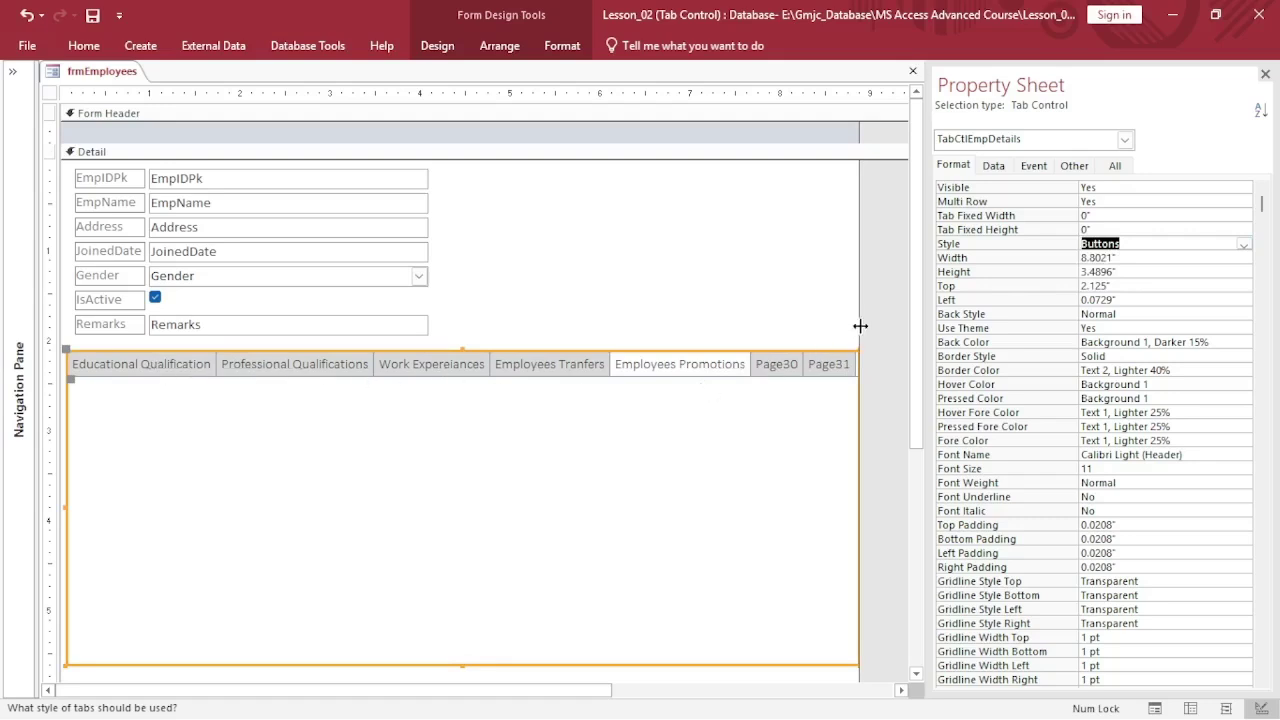
# Set the Use Theme property of the tab control TabCtlEmpDetails to No
pyautogui.click(1016, 331)
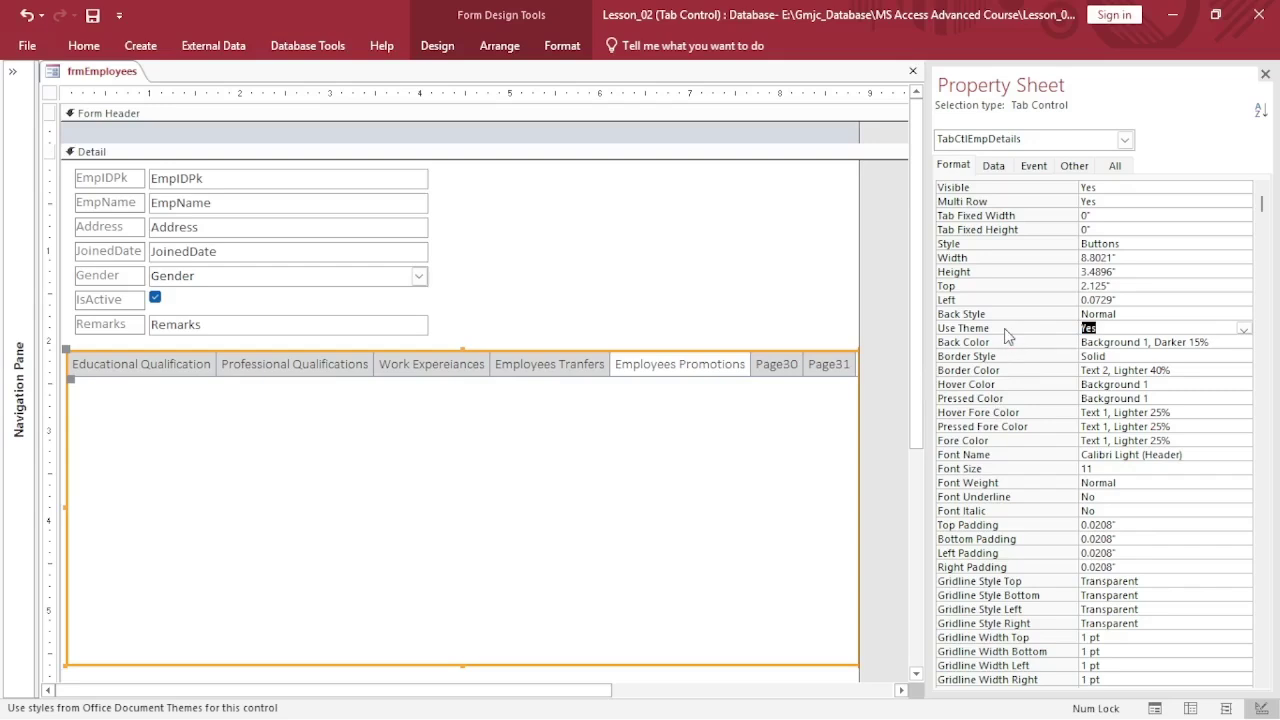
pyautogui.click(1245, 330)
pyautogui.click(1112, 356)
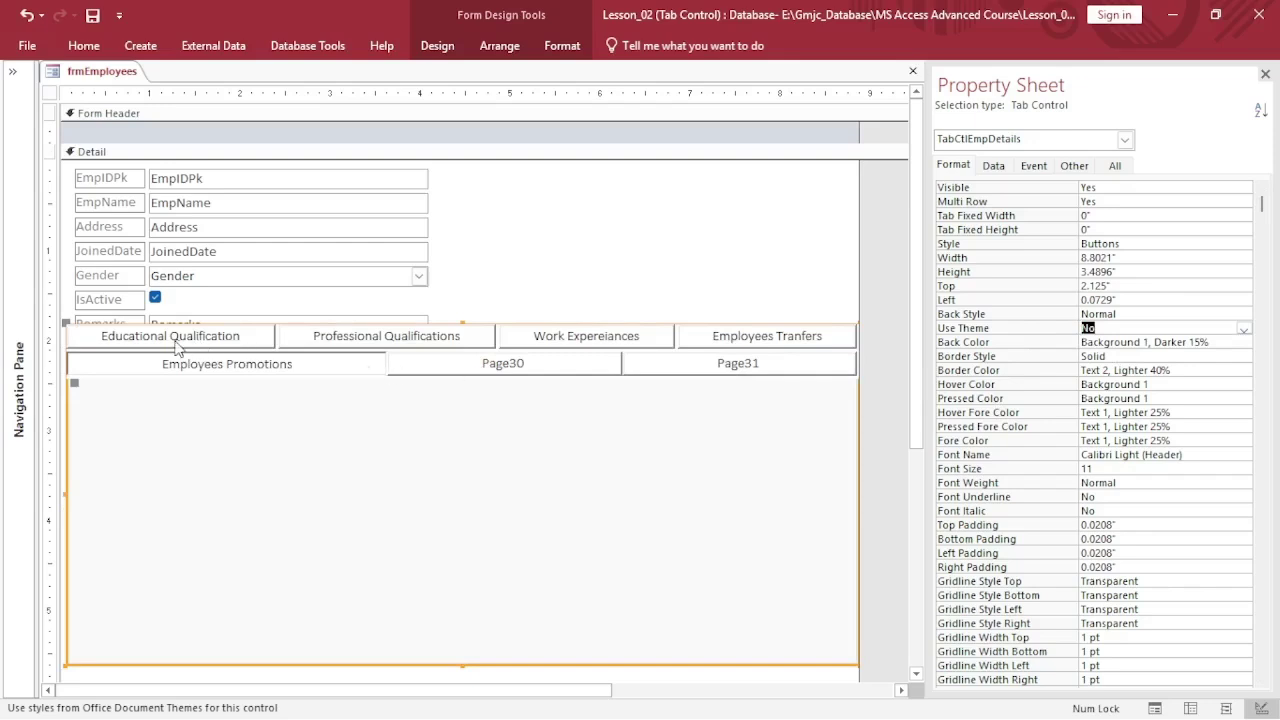
# Reposition the tab control just below the Remarks field, at about 2.04" Top and 0.08" Left, and deselect it
pyautogui.moveTo(462, 323); pyautogui.dragTo(462, 352)
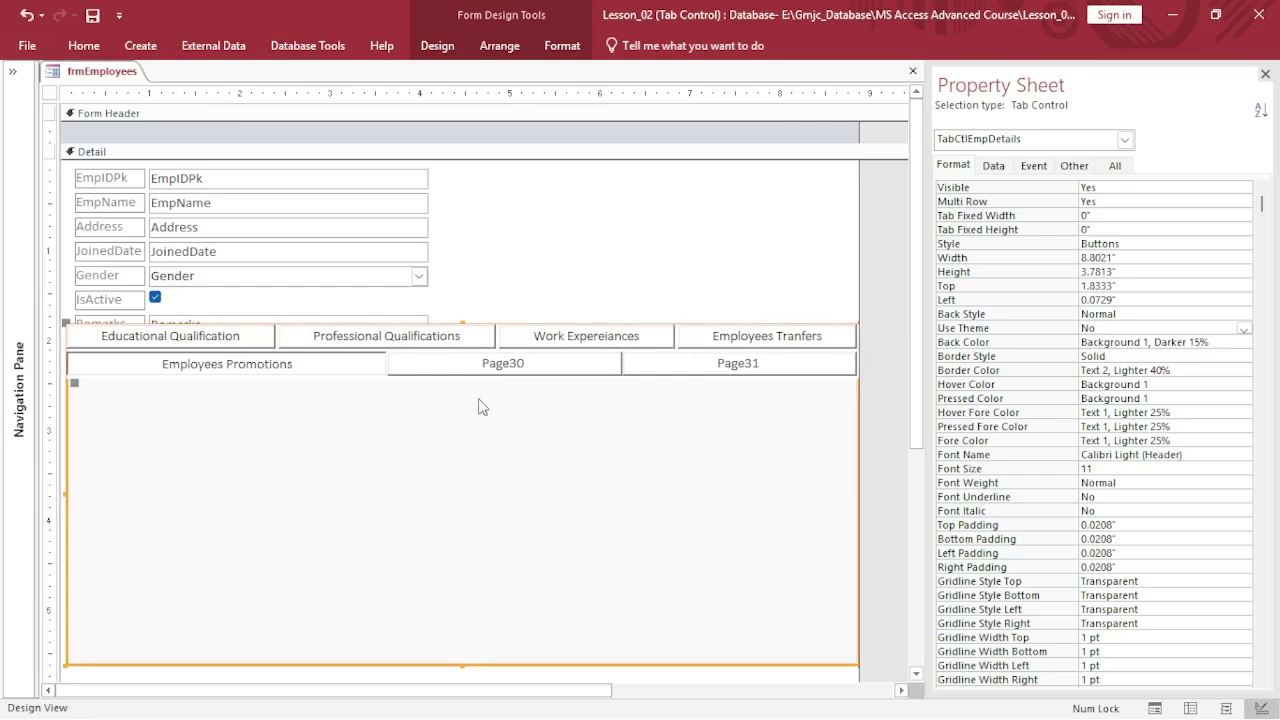
pyautogui.moveTo(66, 342); pyautogui.dragTo(74, 310)
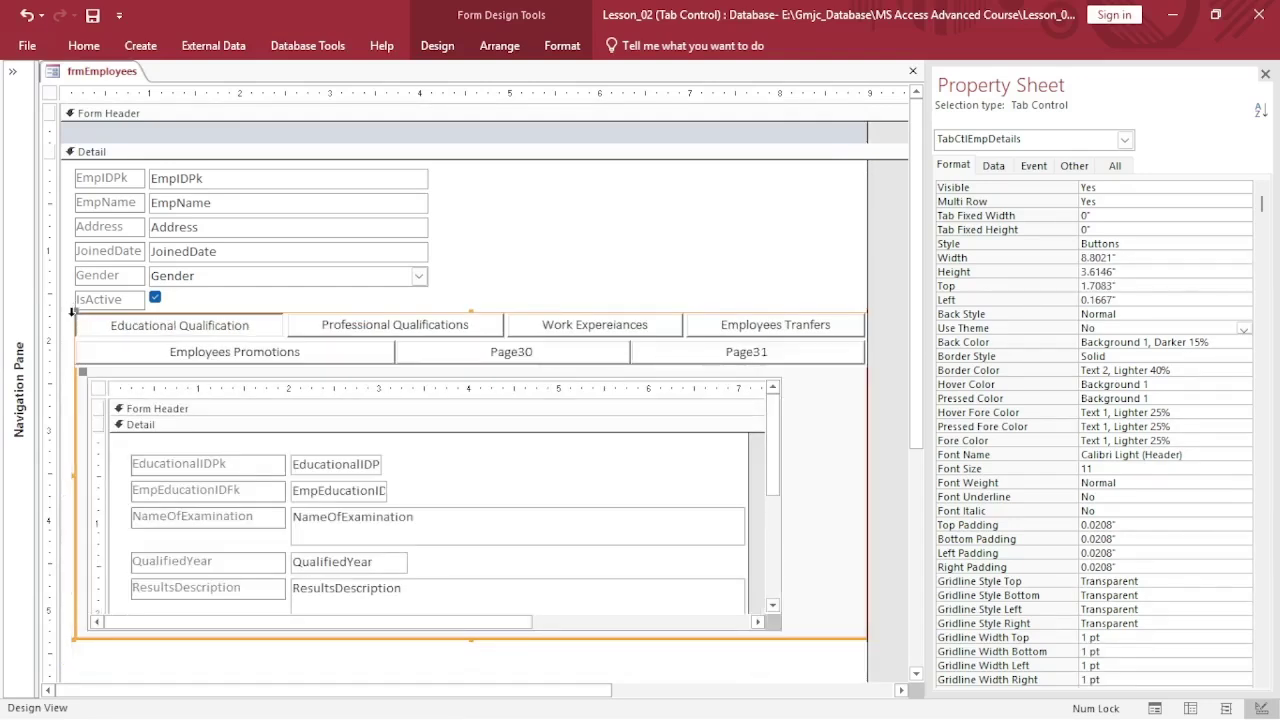
pyautogui.moveTo(74, 316); pyautogui.dragTo(62, 342)
pyautogui.click(628, 280)
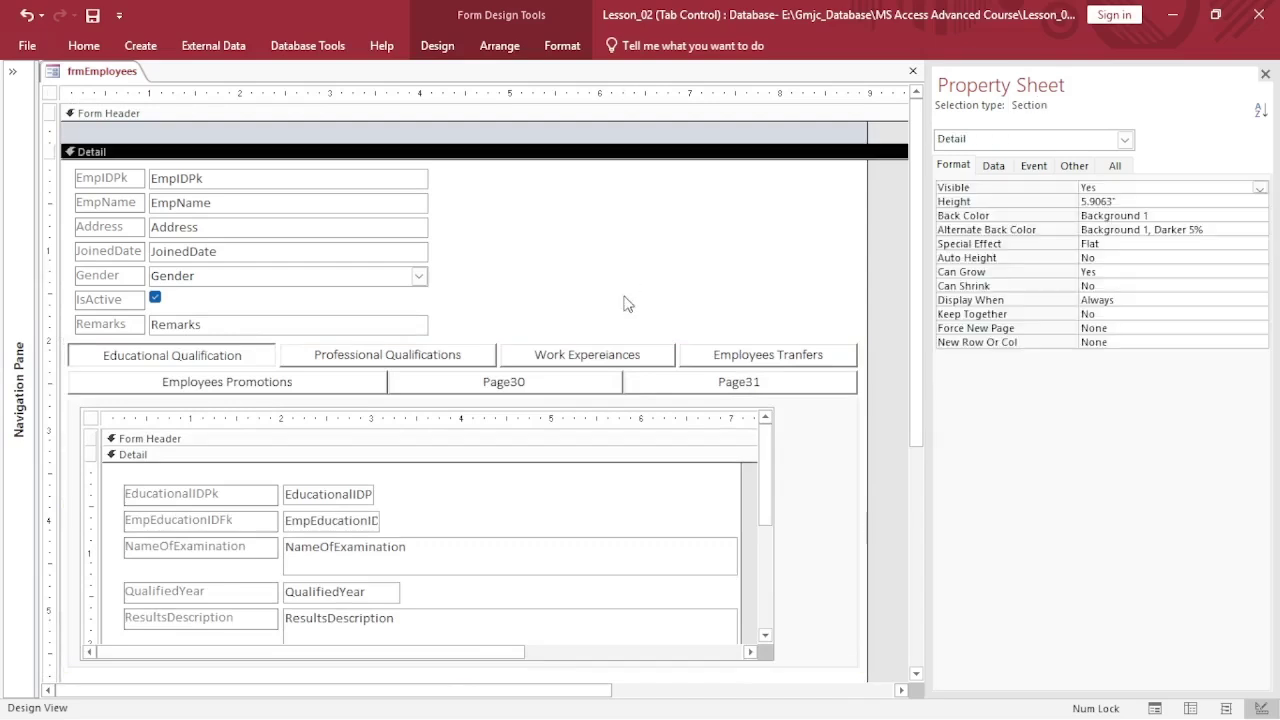
# Check the Professional Qualifications and Work Expereiances pages, preview the button-style tabs in Form View, and return to Design View
pyautogui.click(360, 357)
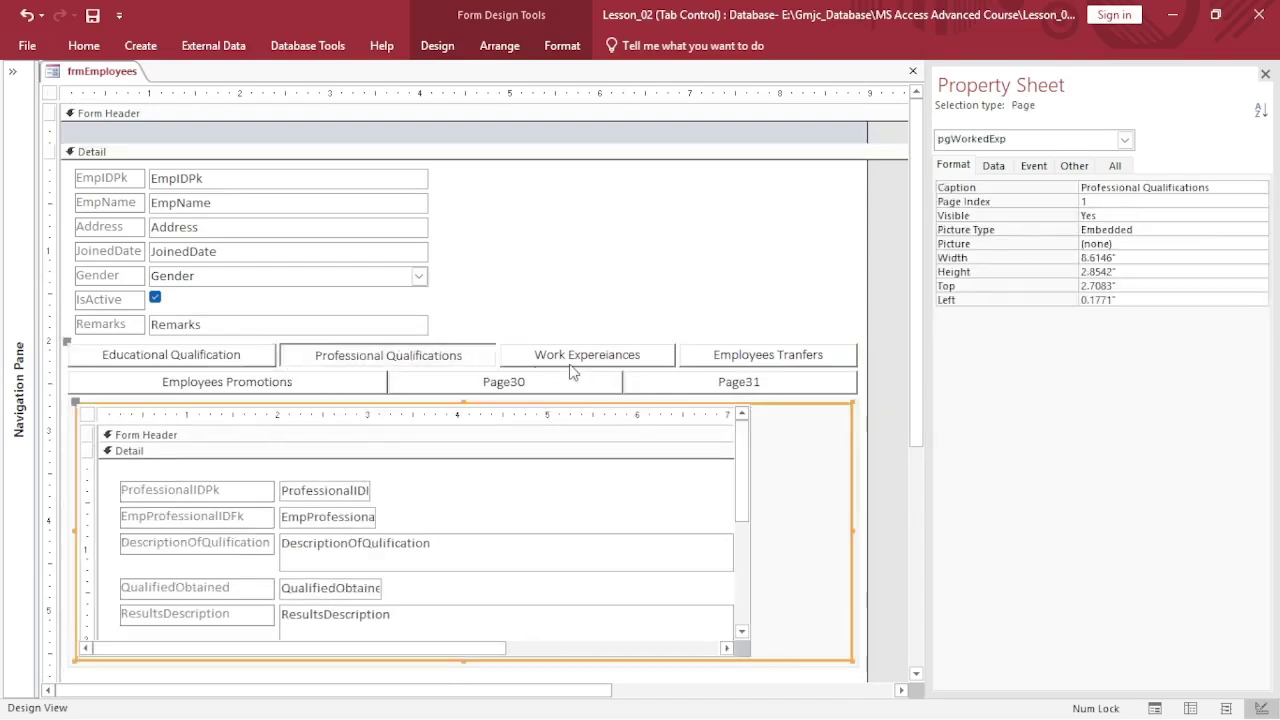
pyautogui.click(570, 358)
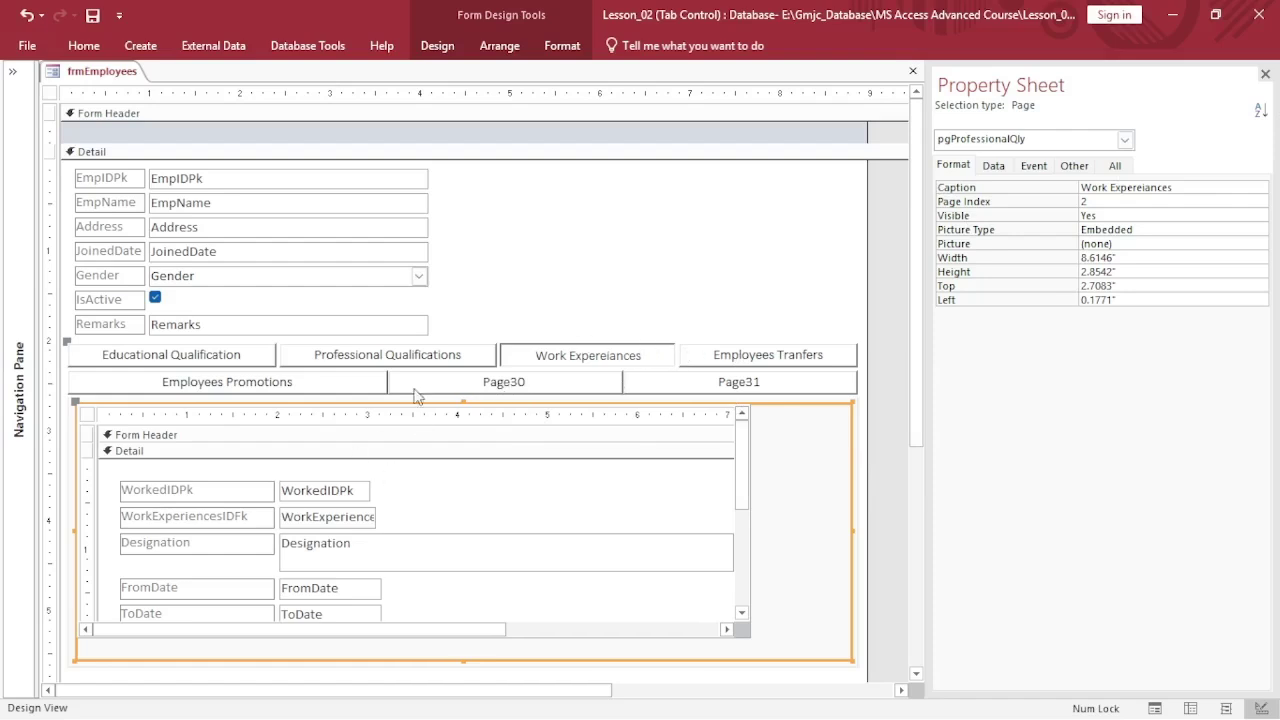
pyautogui.click(84, 45)
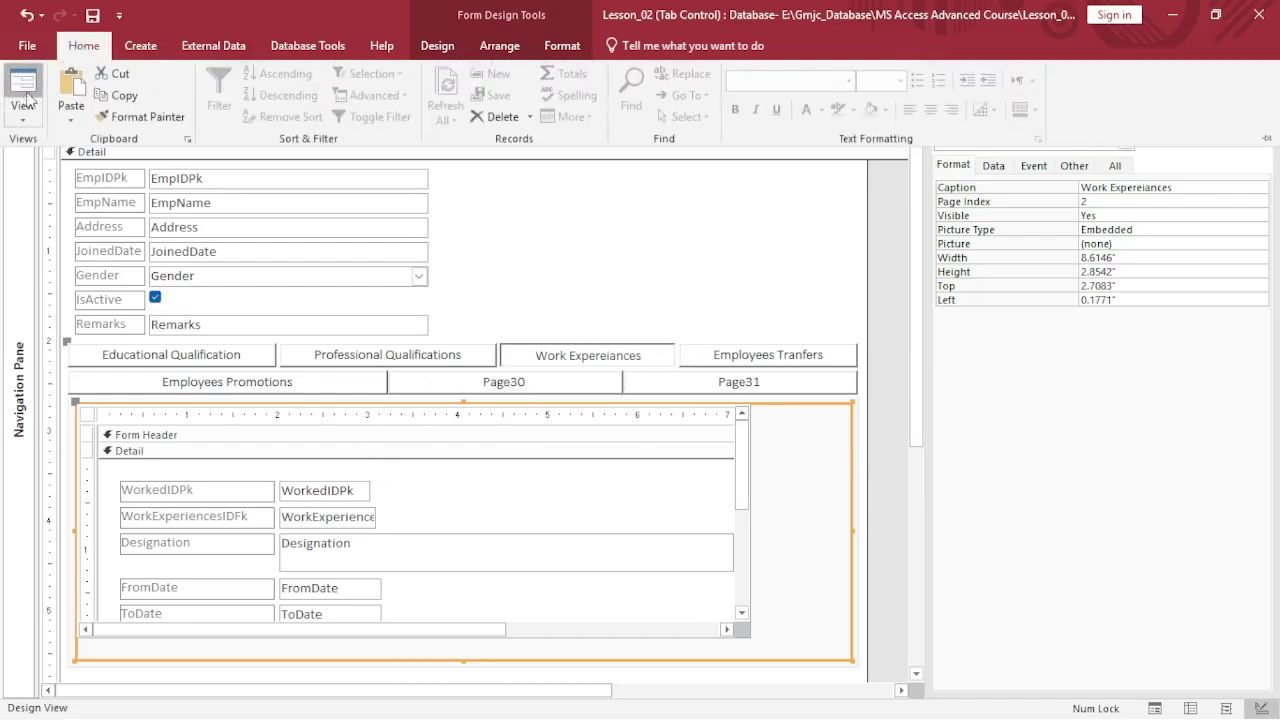
pyautogui.click(24, 92)
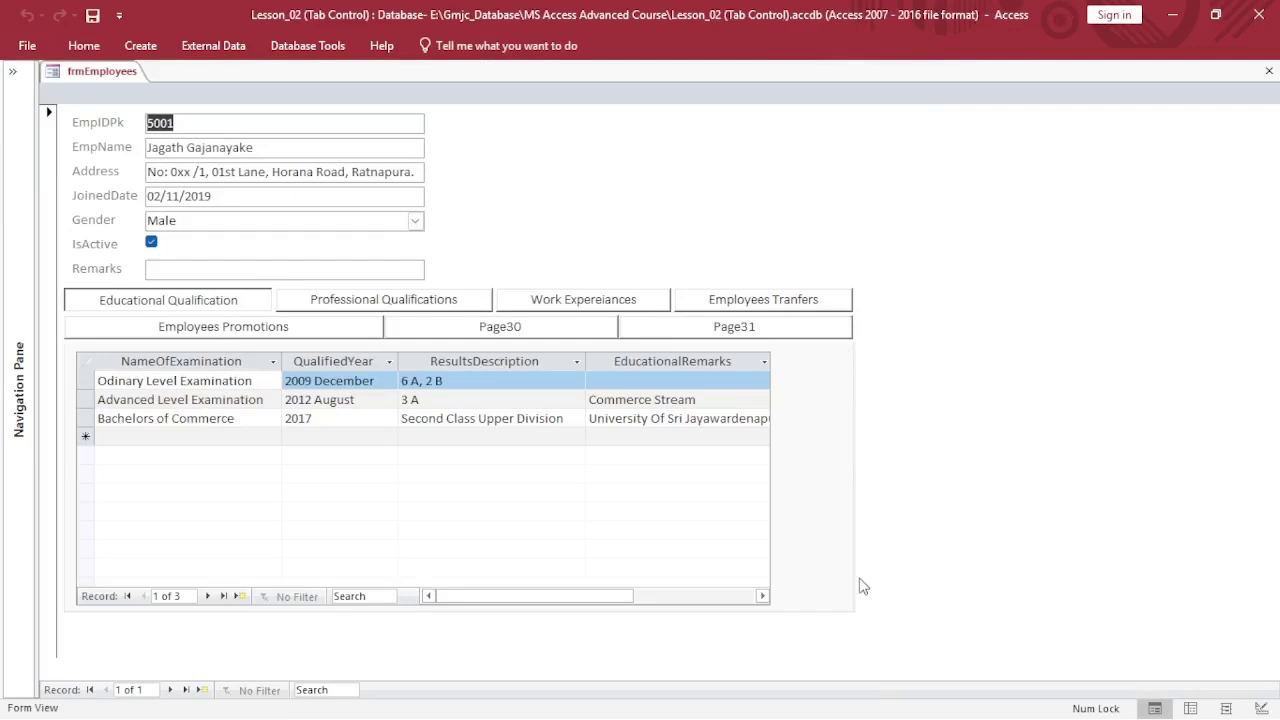
pyautogui.rightClick(117, 72)
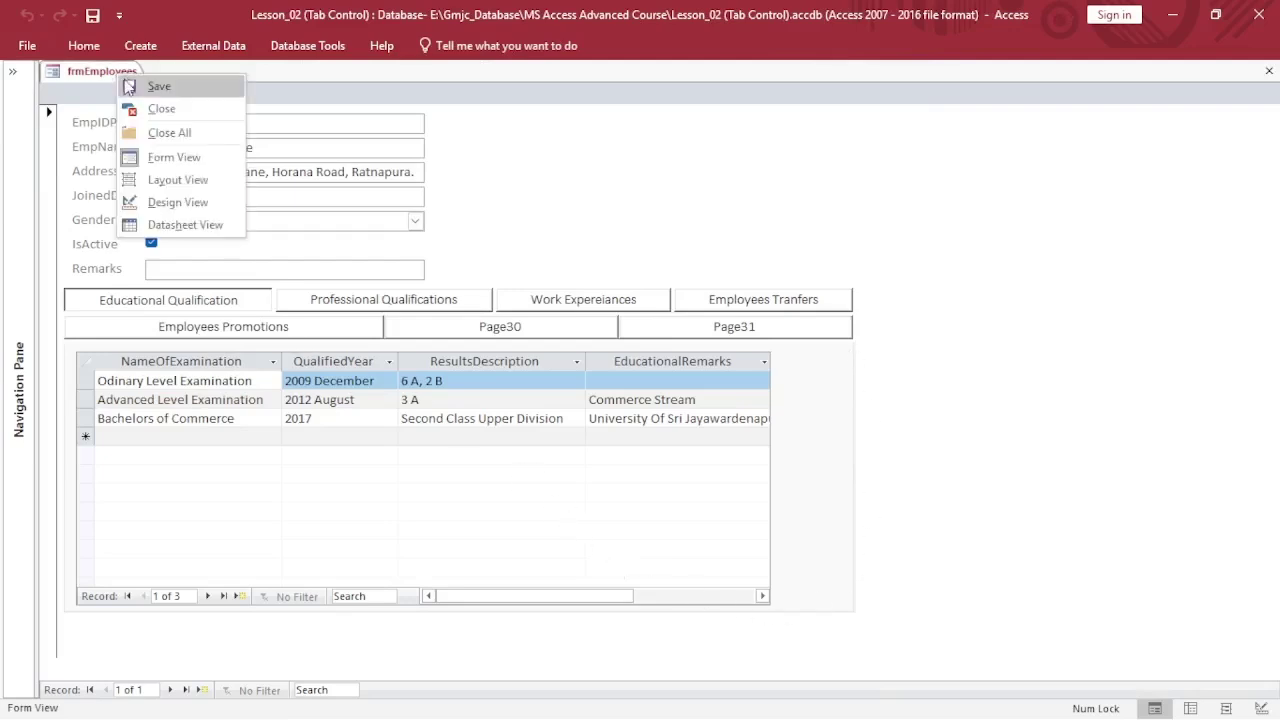
pyautogui.click(195, 202)
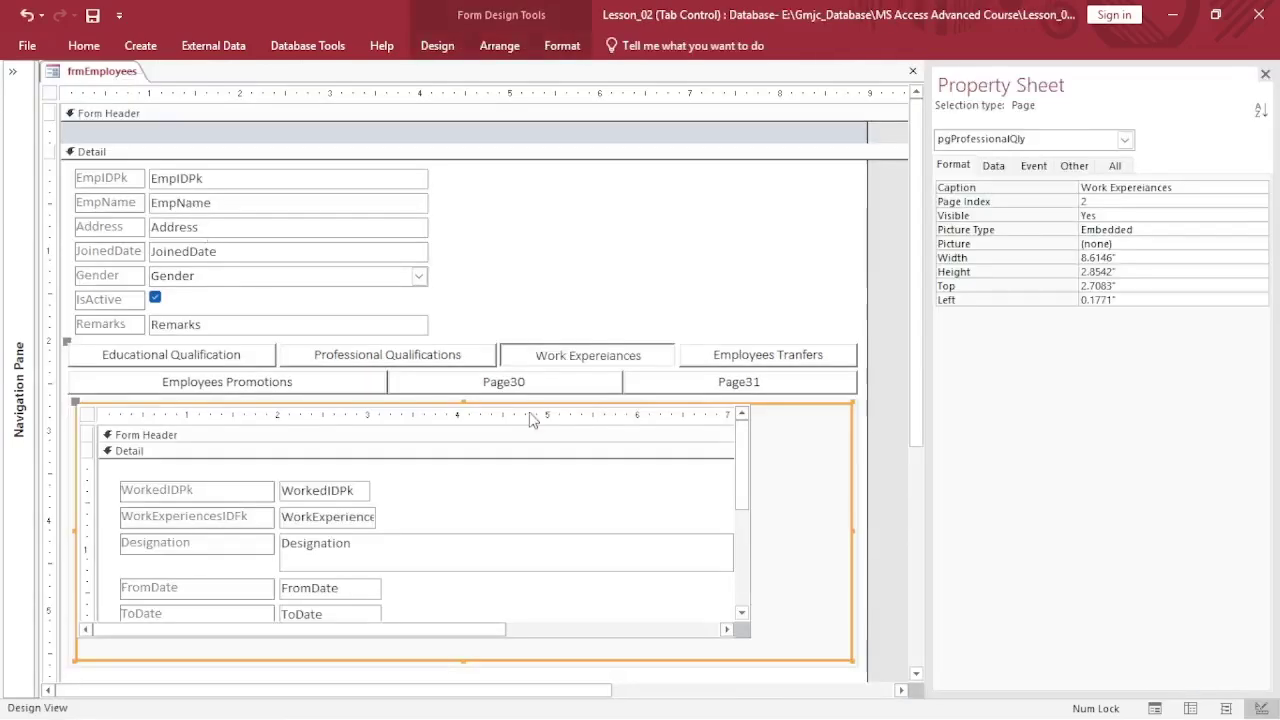
# Set both the Horizontal Anchor and the Vertical Anchor of the tab control TabCtlEmpDetails to Both
pyautogui.click(687, 341)
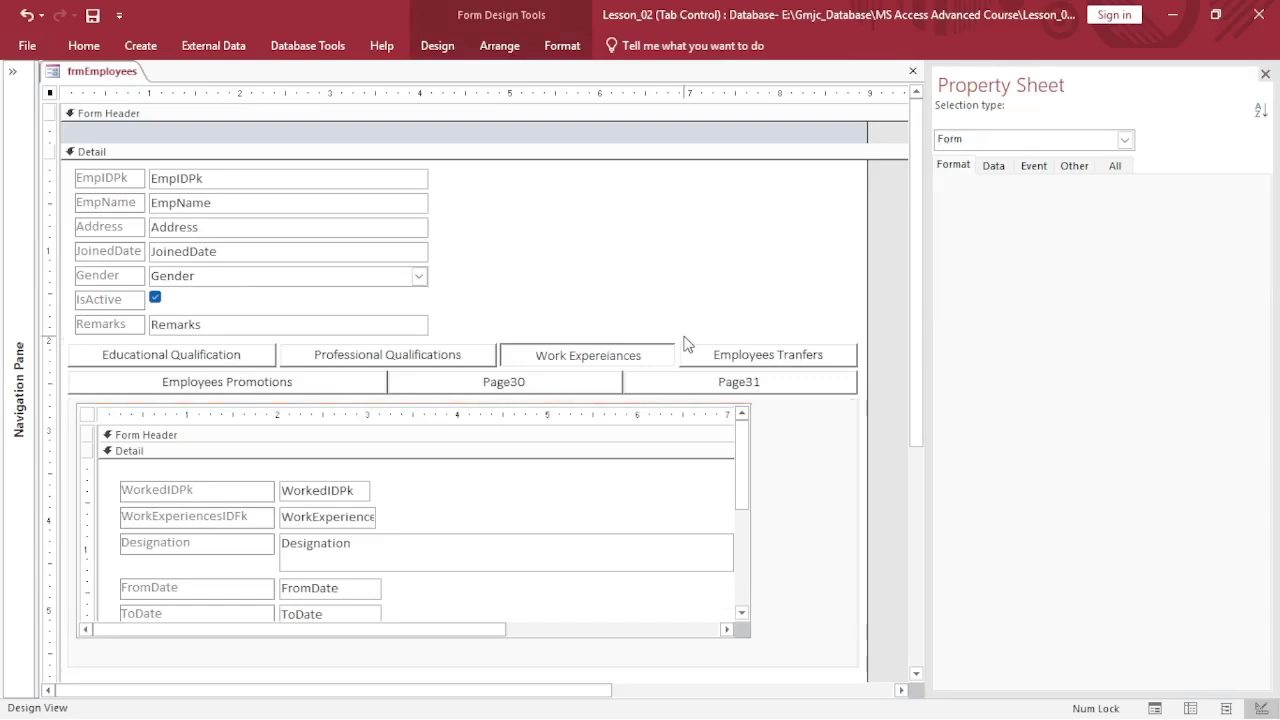
pyautogui.click(674, 345)
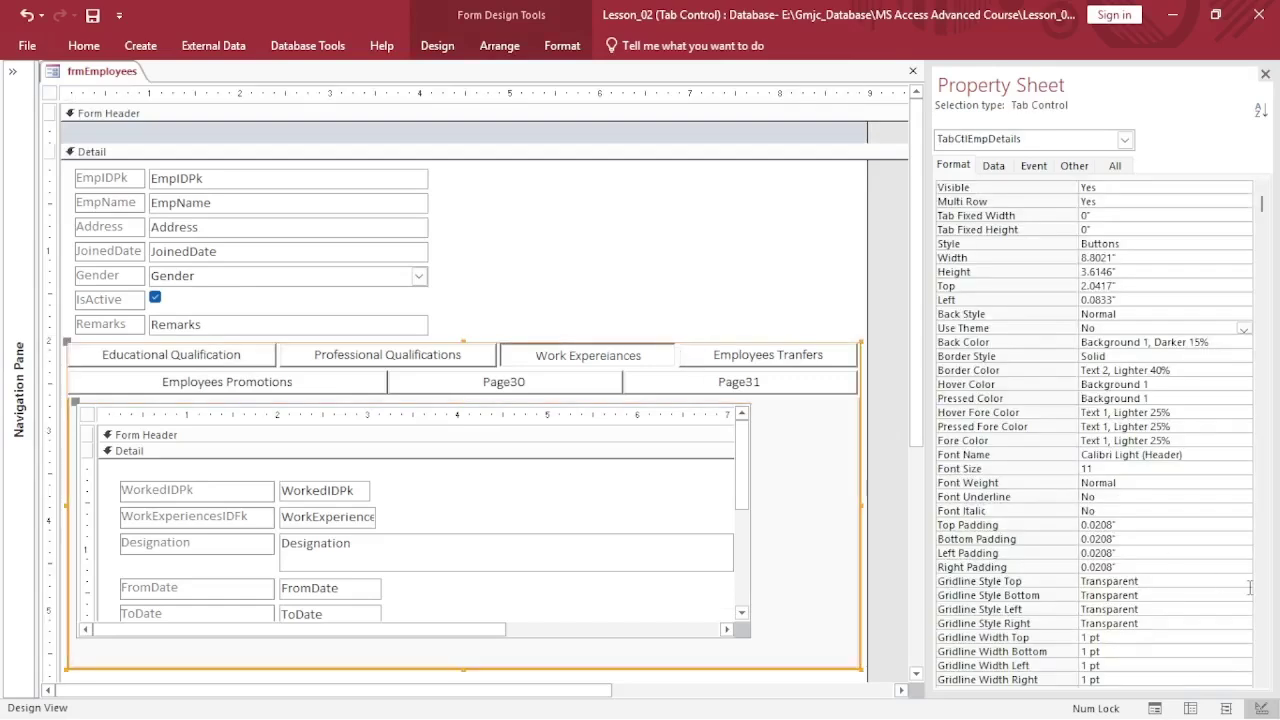
pyautogui.moveTo(1263, 205); pyautogui.dragTo(1276, 690)
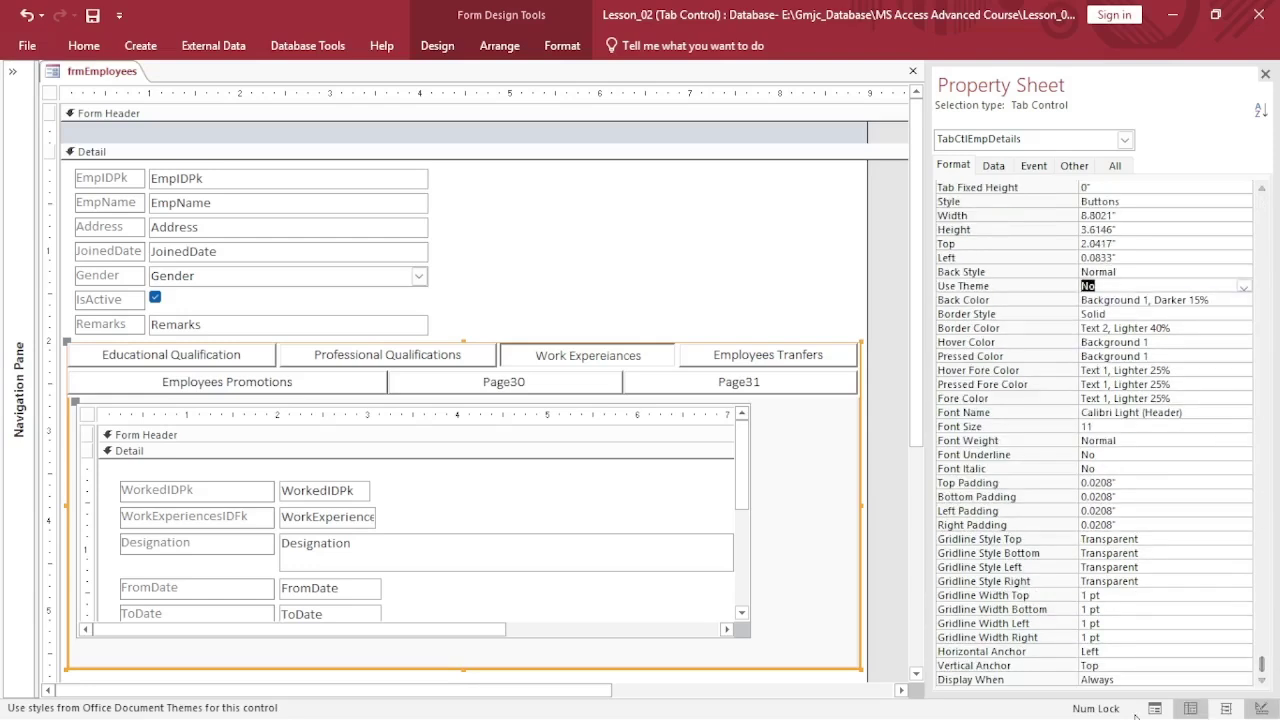
pyautogui.click(1143, 655)
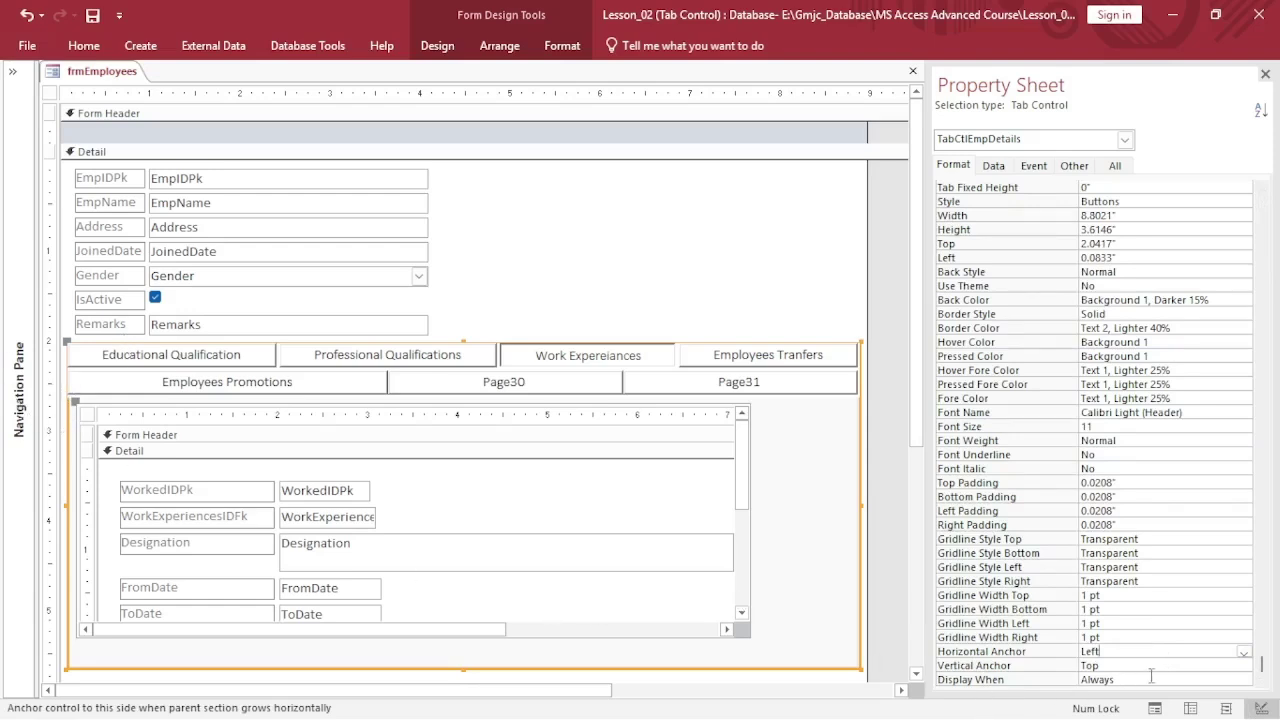
pyautogui.click(1244, 652)
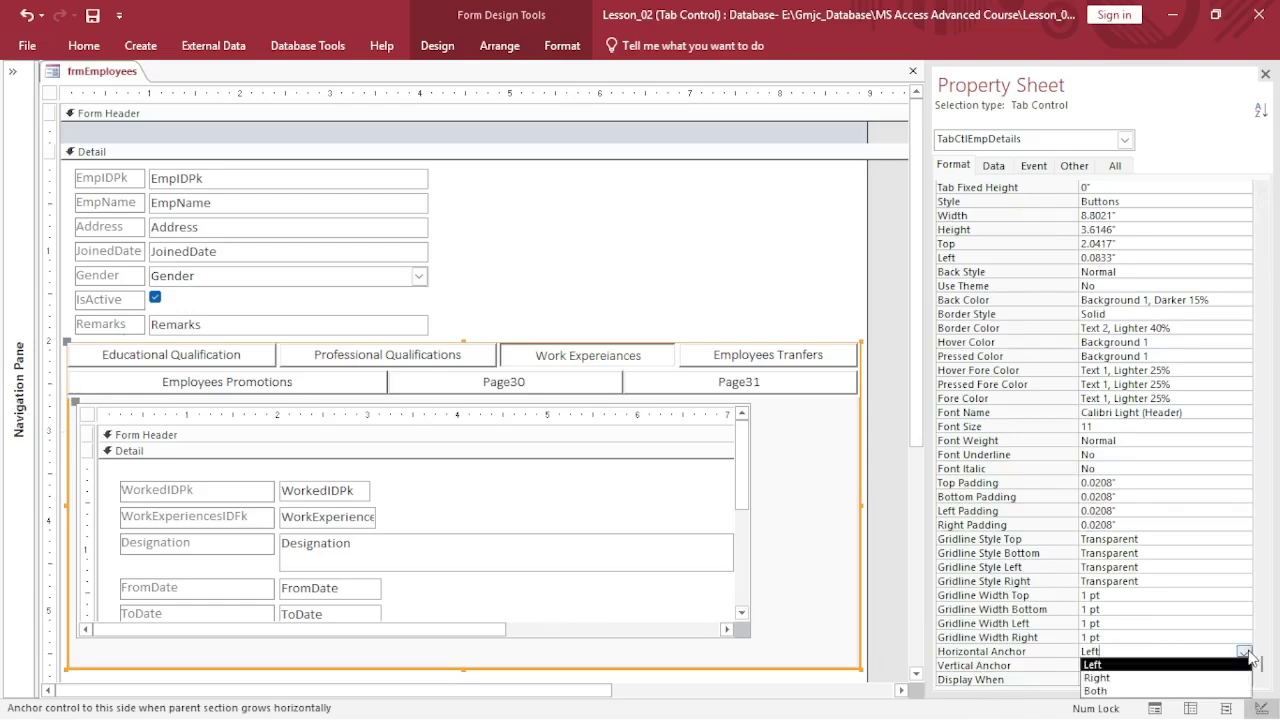
pyautogui.click(1140, 690)
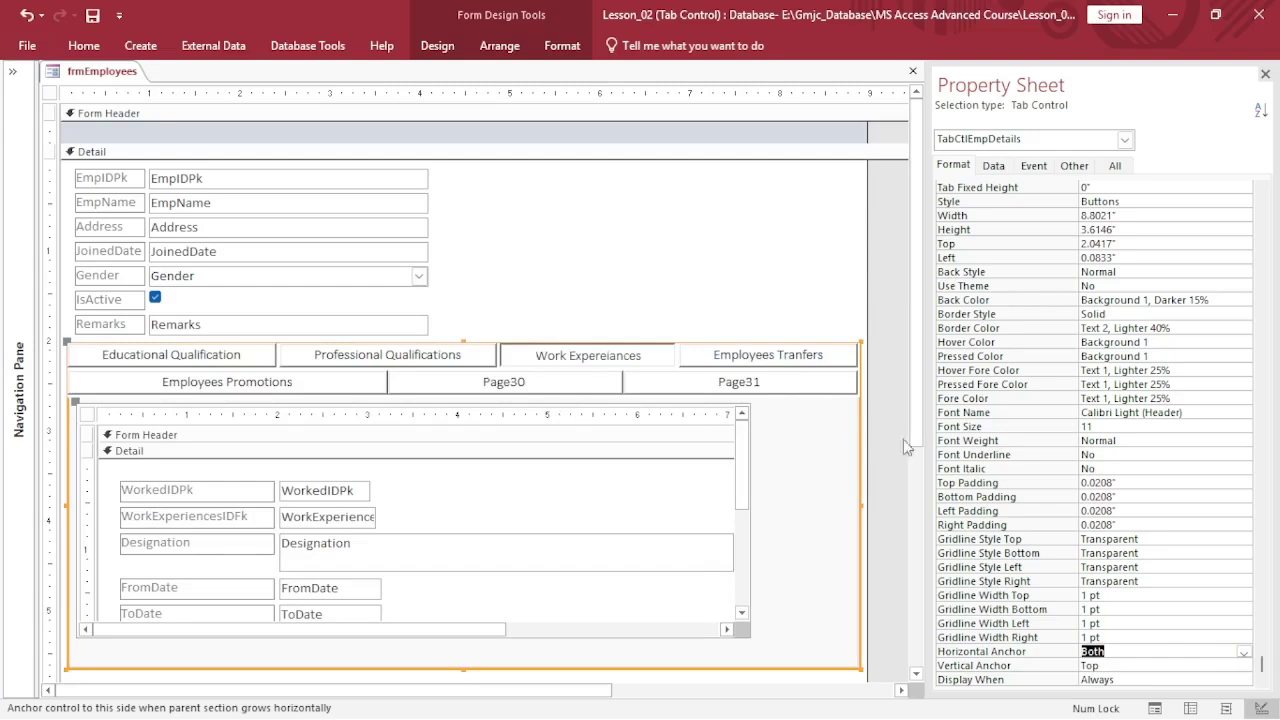
pyautogui.click(1007, 667)
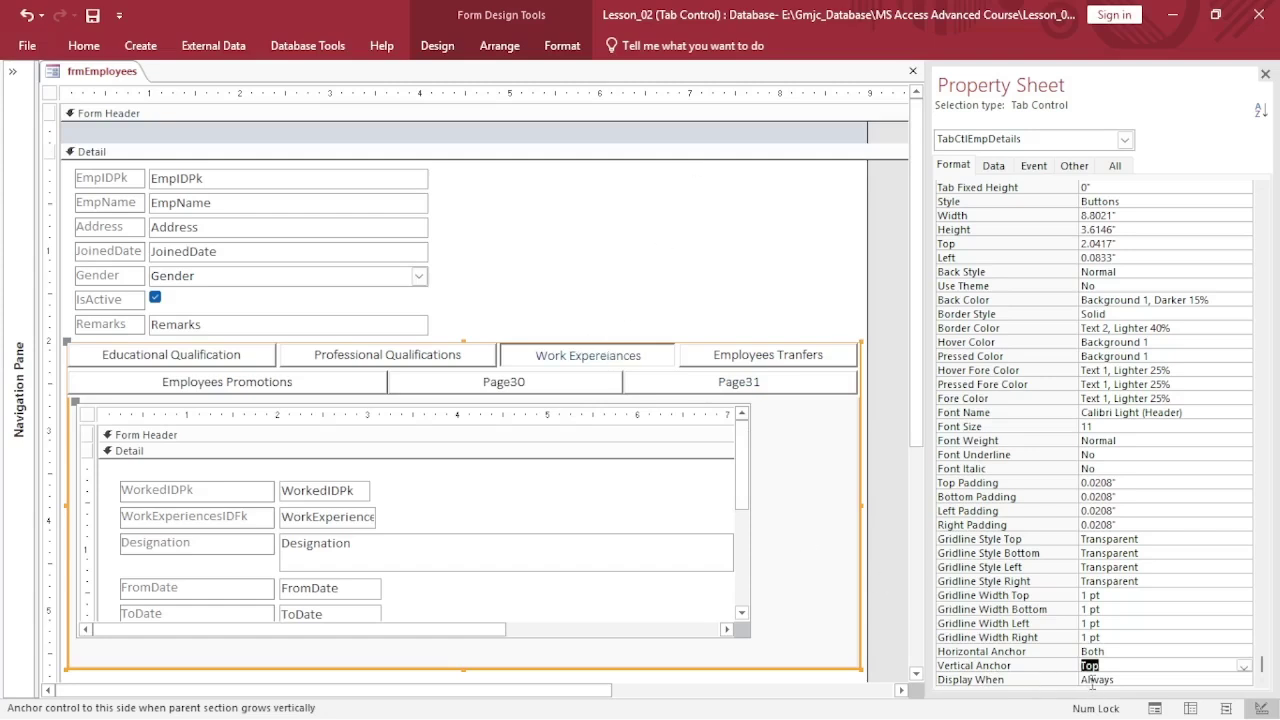
pyautogui.click(1243, 666)
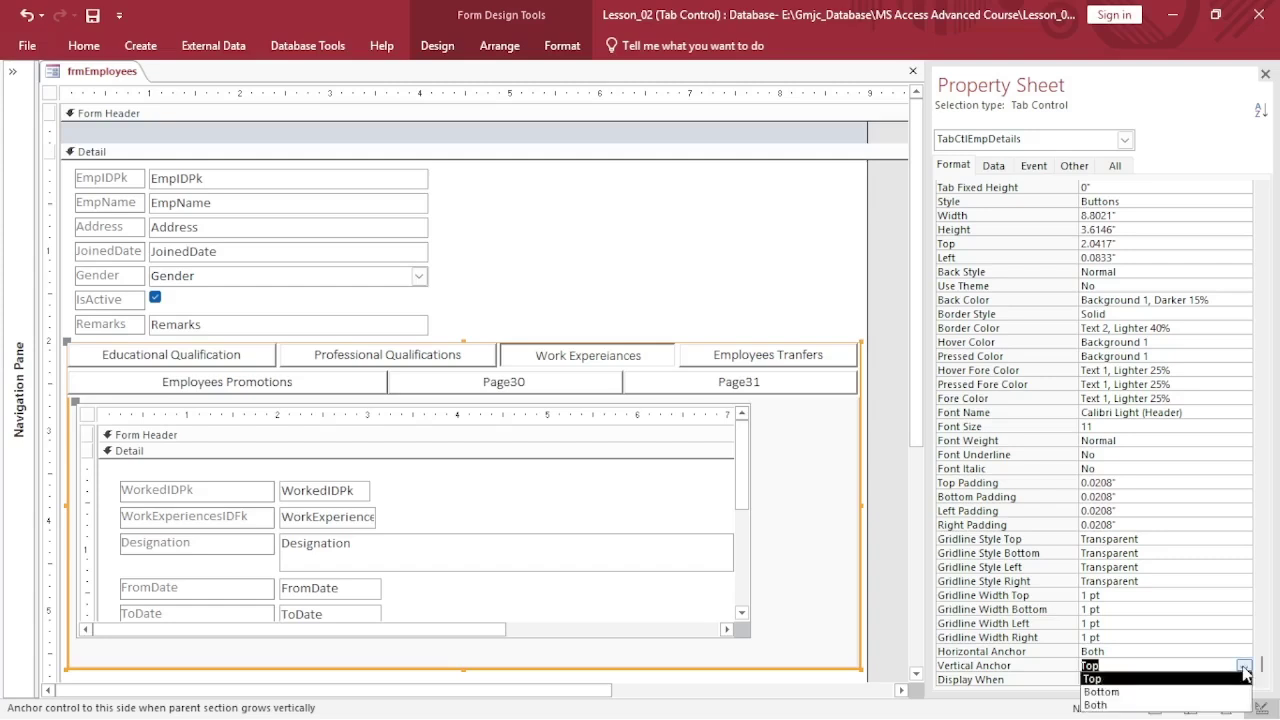
pyautogui.click(1122, 705)
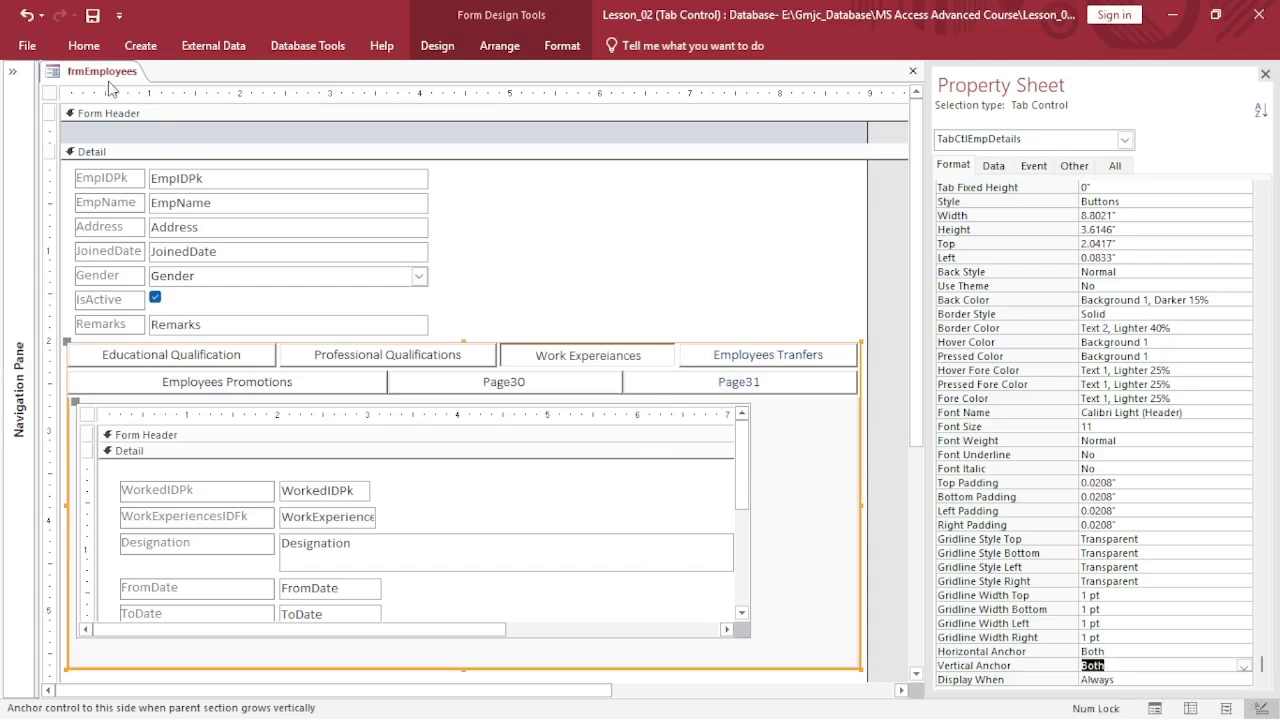
# Preview the anchored tab control in Form View and return to Design View
pyautogui.click(84, 46)
pyautogui.click(24, 84)
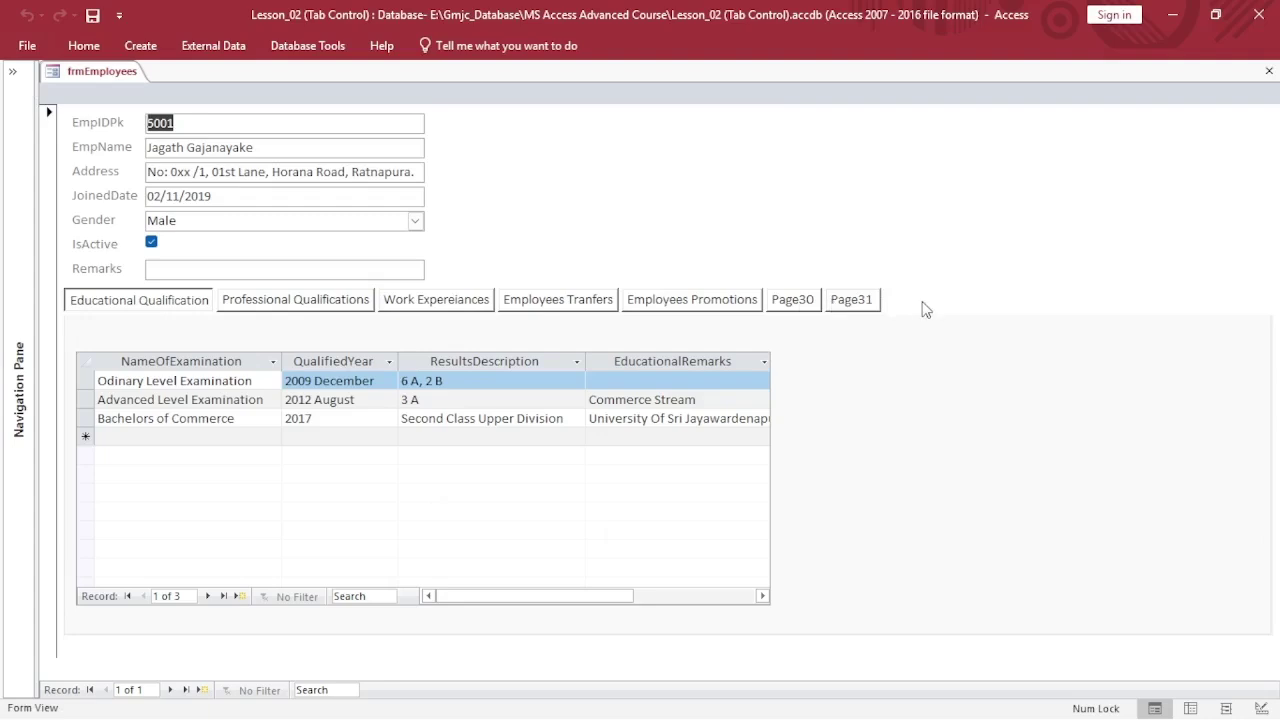
pyautogui.rightClick(100, 72)
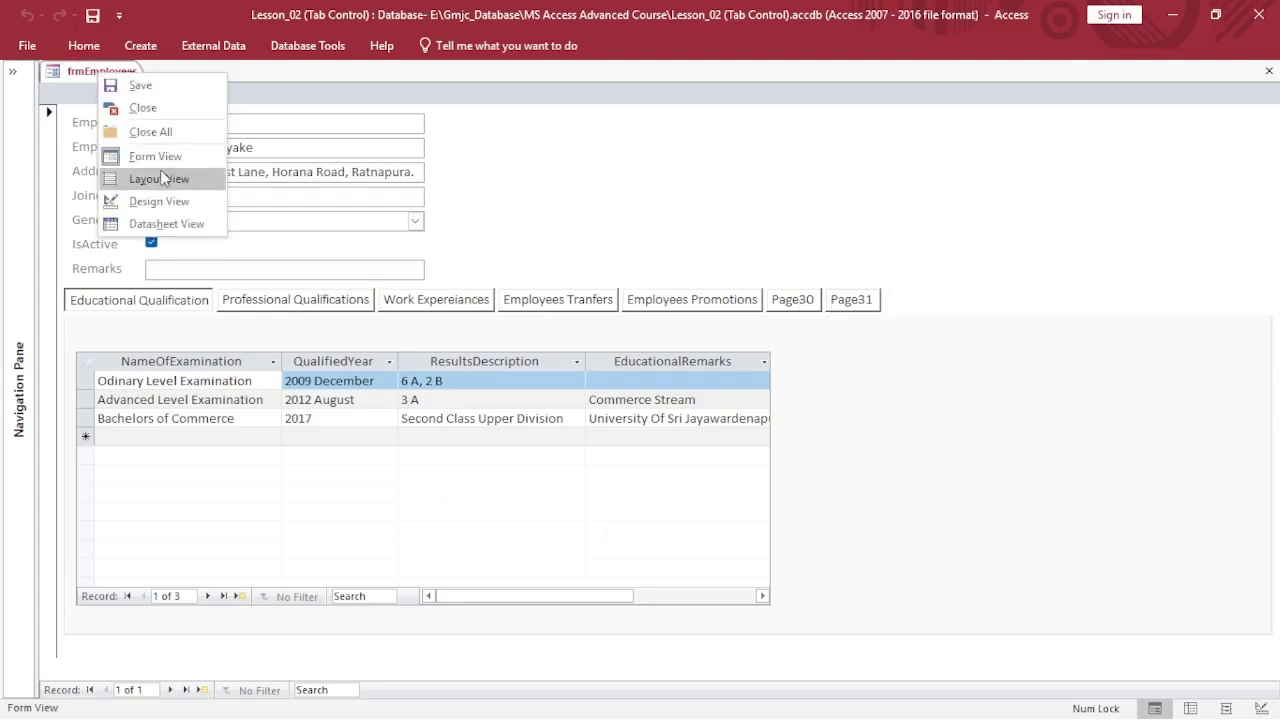
pyautogui.click(156, 201)
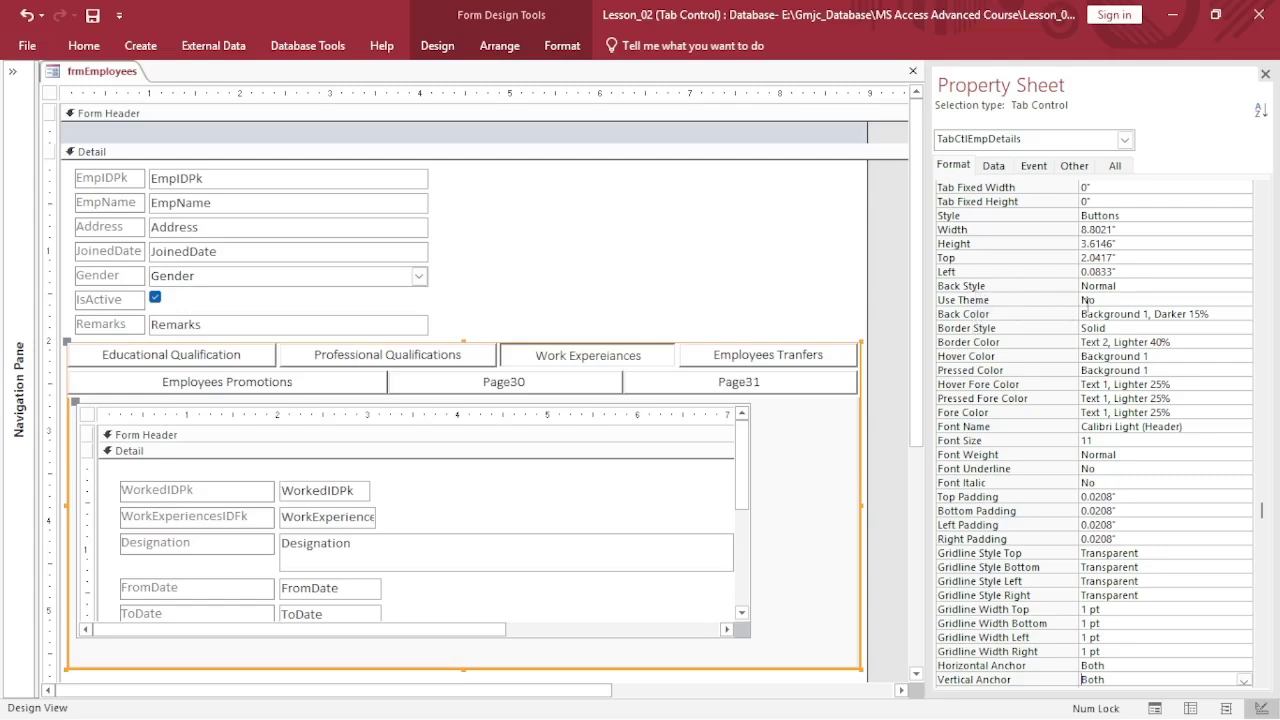
# Try None as the tab control's Style and settle on Tabs
pyautogui.click(1106, 301)
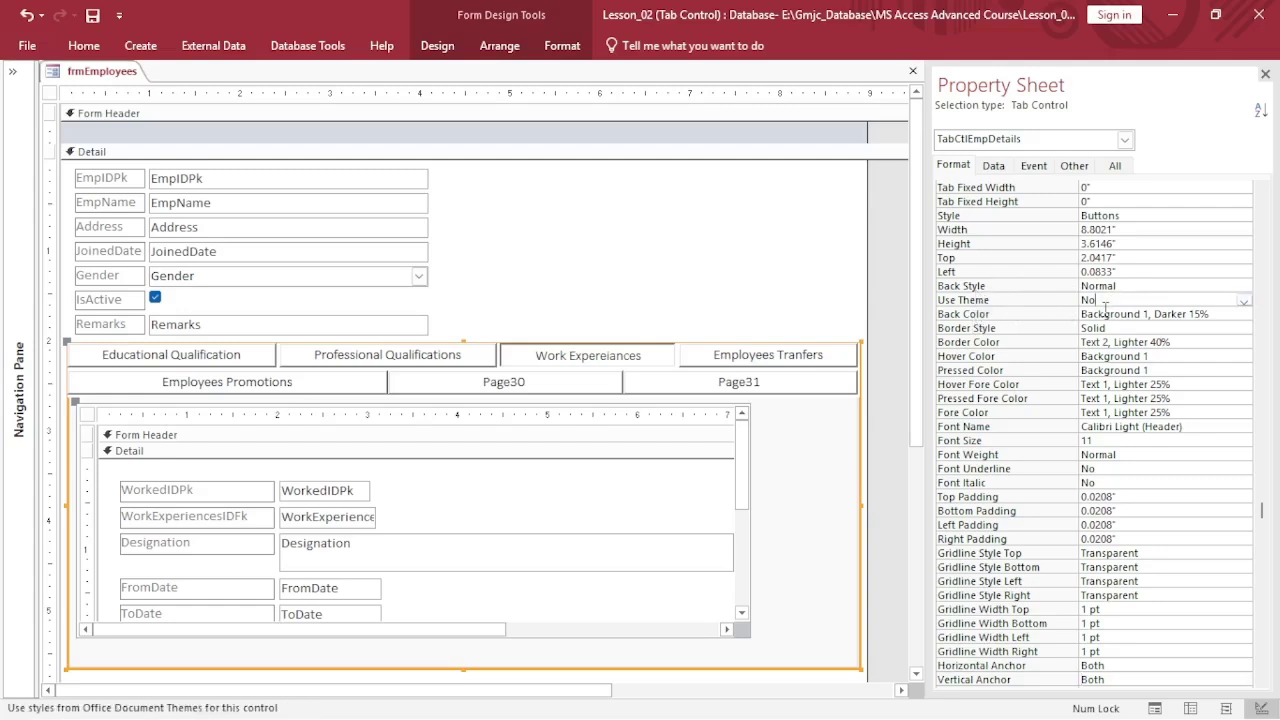
pyautogui.click(1093, 216)
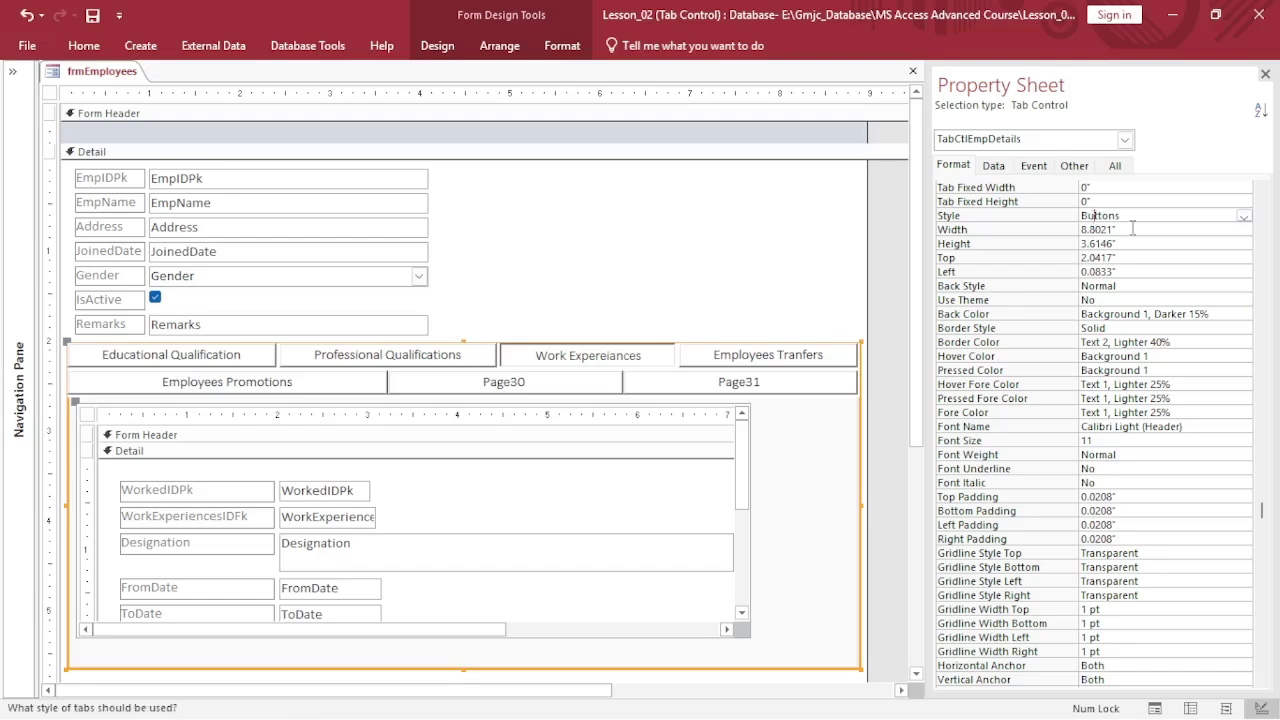
pyautogui.click(1245, 217)
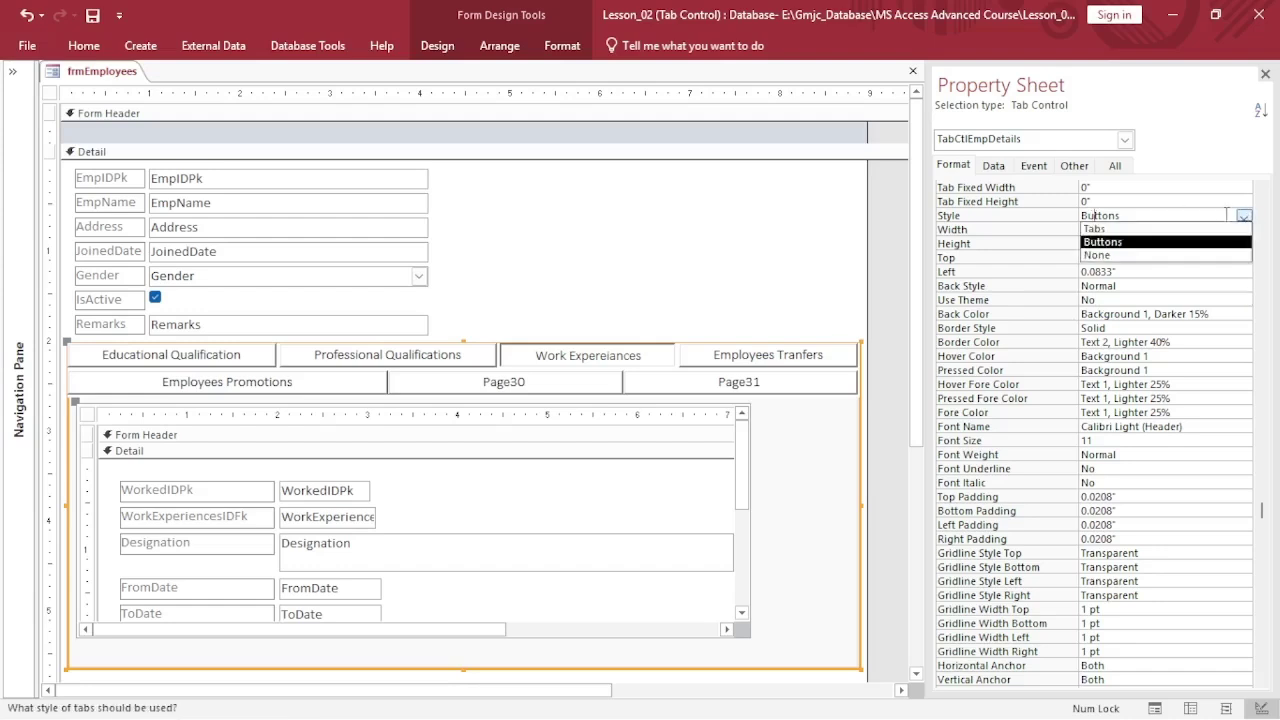
pyautogui.click(1112, 259)
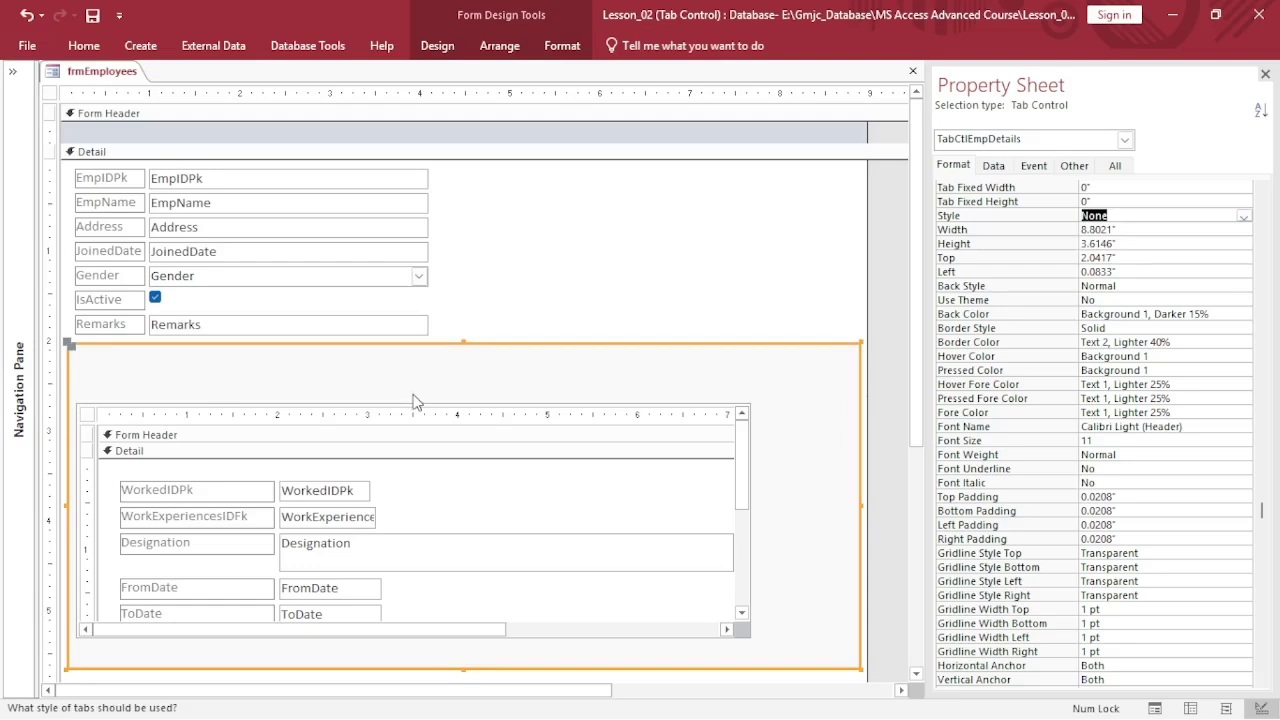
pyautogui.click(1244, 216)
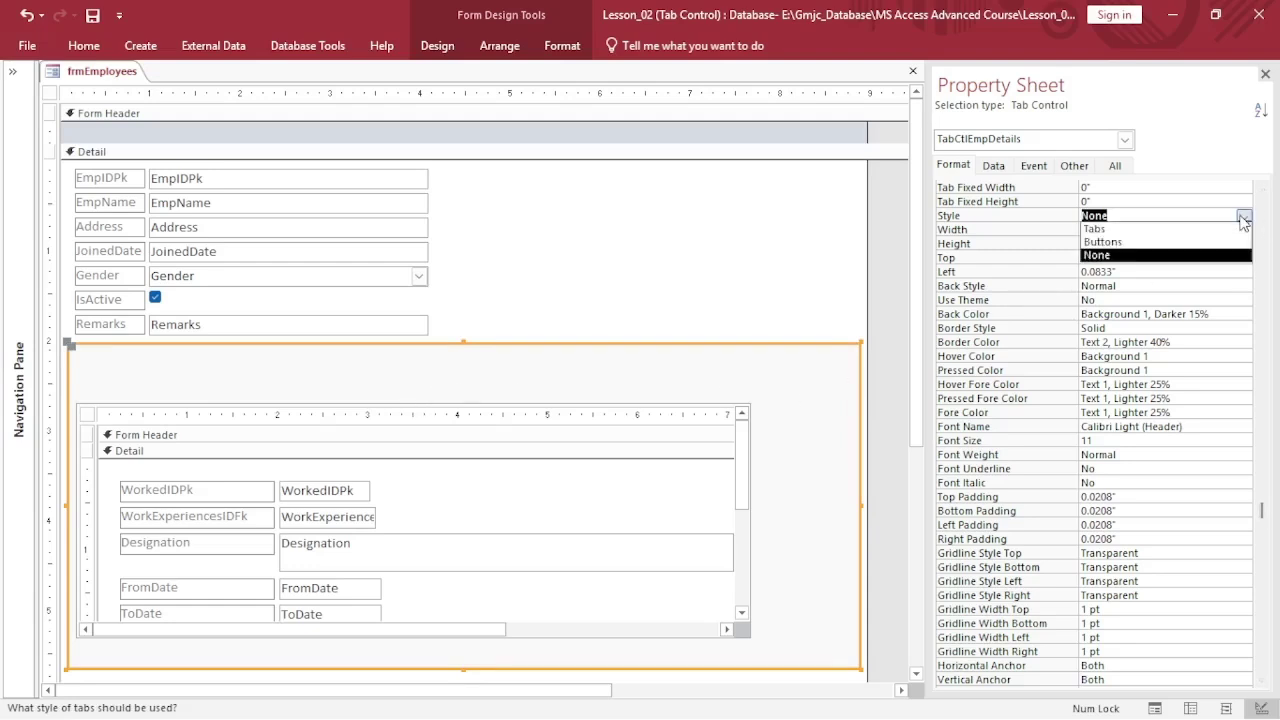
pyautogui.click(1105, 229)
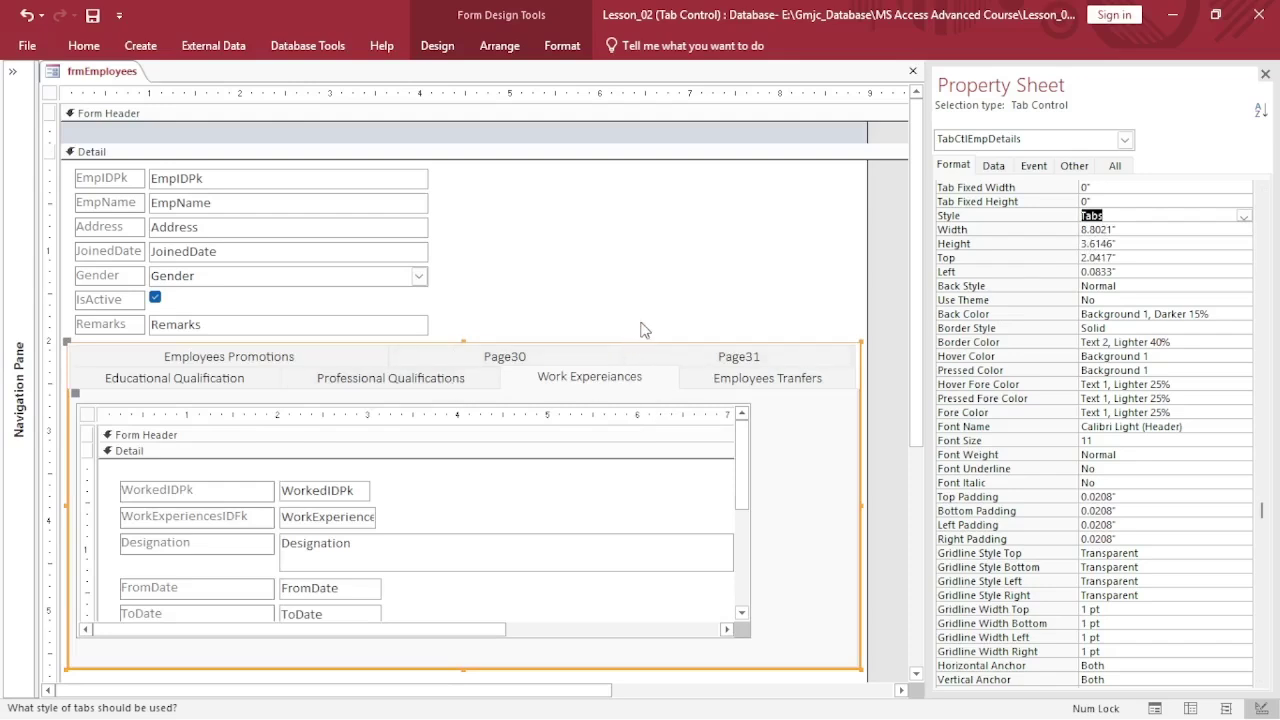
# Set the Horizontal Anchor and Vertical Anchor of WorkExperiencesSubform to Both and preview the form in Form View
pyautogui.click(686, 406)
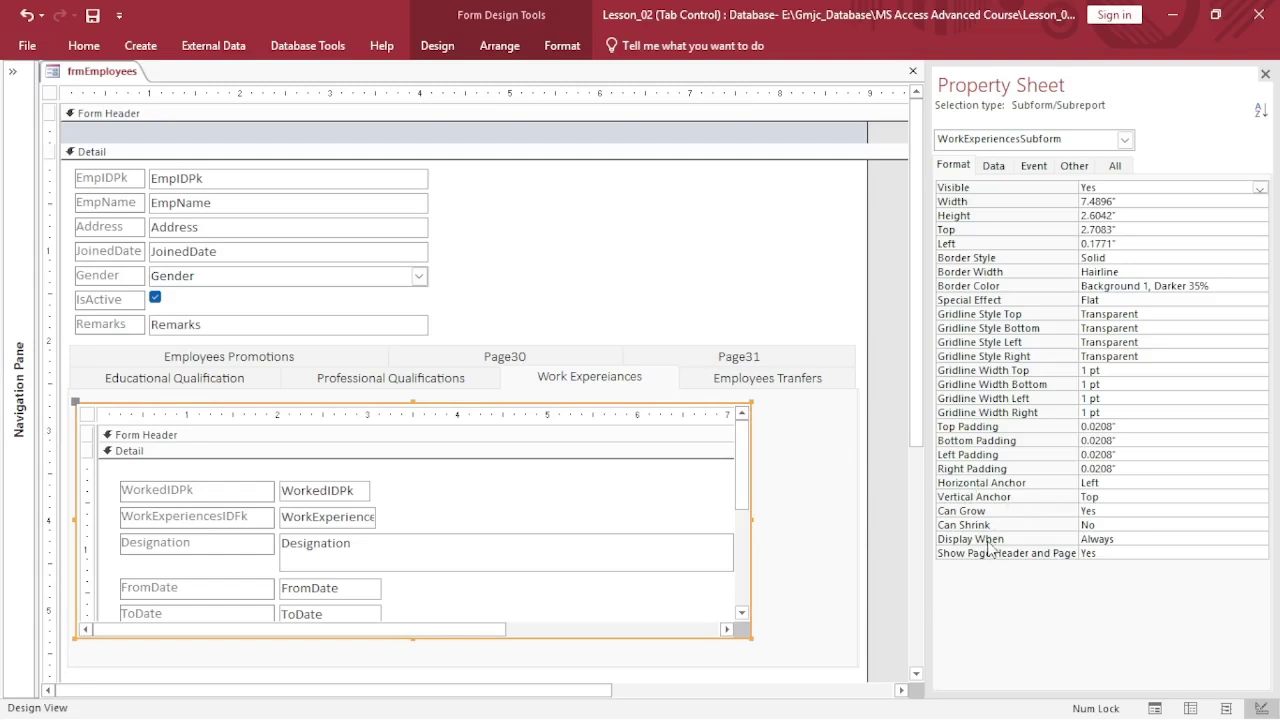
pyautogui.click(952, 166)
pyautogui.click(1036, 485)
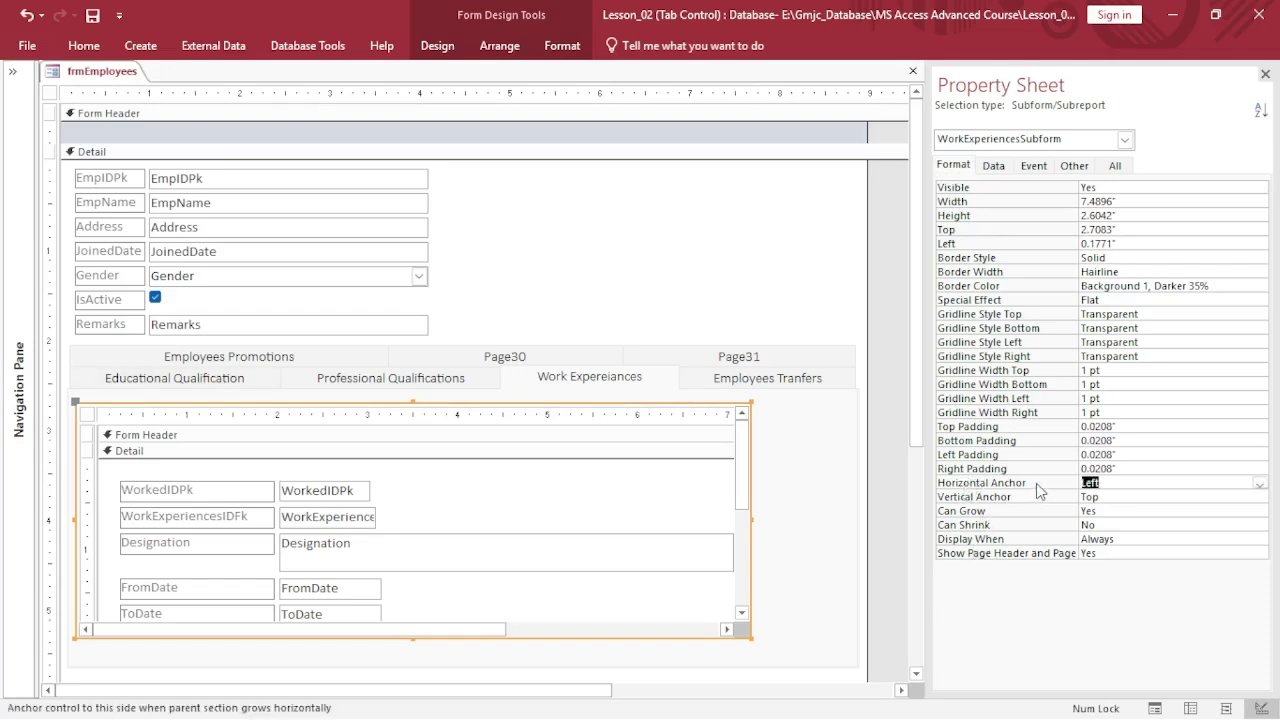
pyautogui.click(1259, 484)
pyautogui.click(1128, 522)
pyautogui.click(1035, 495)
pyautogui.click(1259, 498)
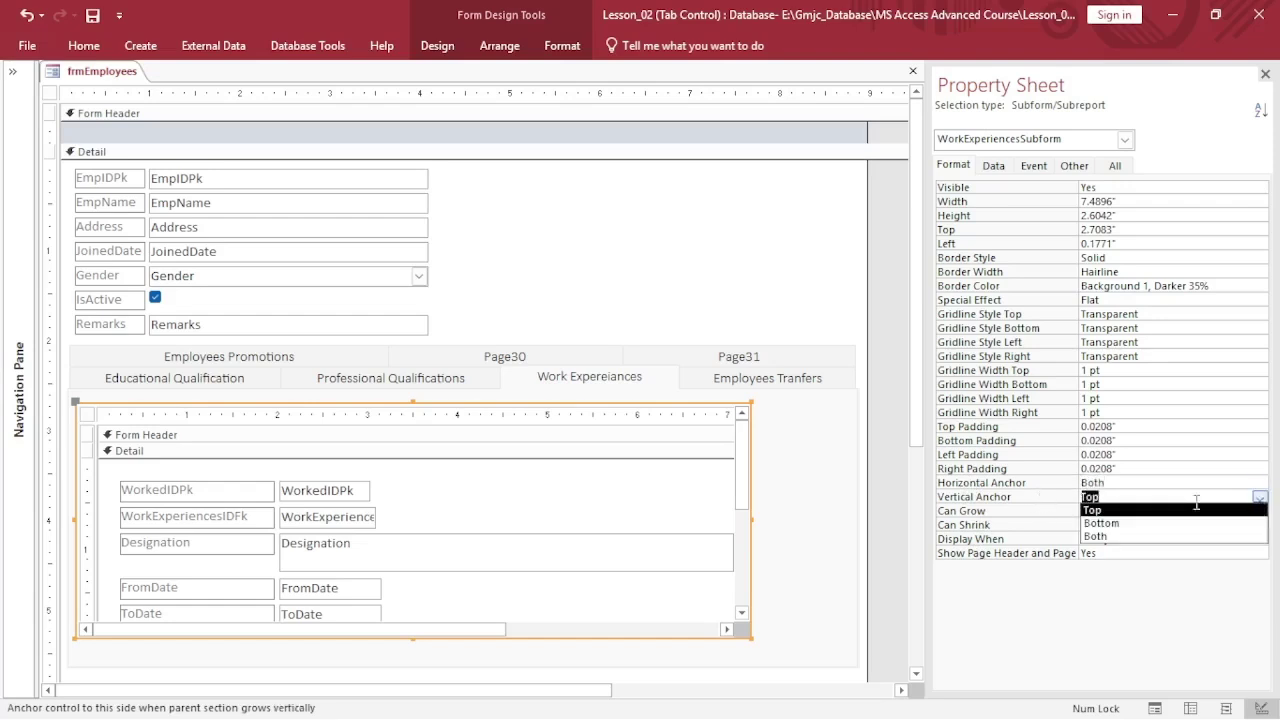
pyautogui.click(1131, 539)
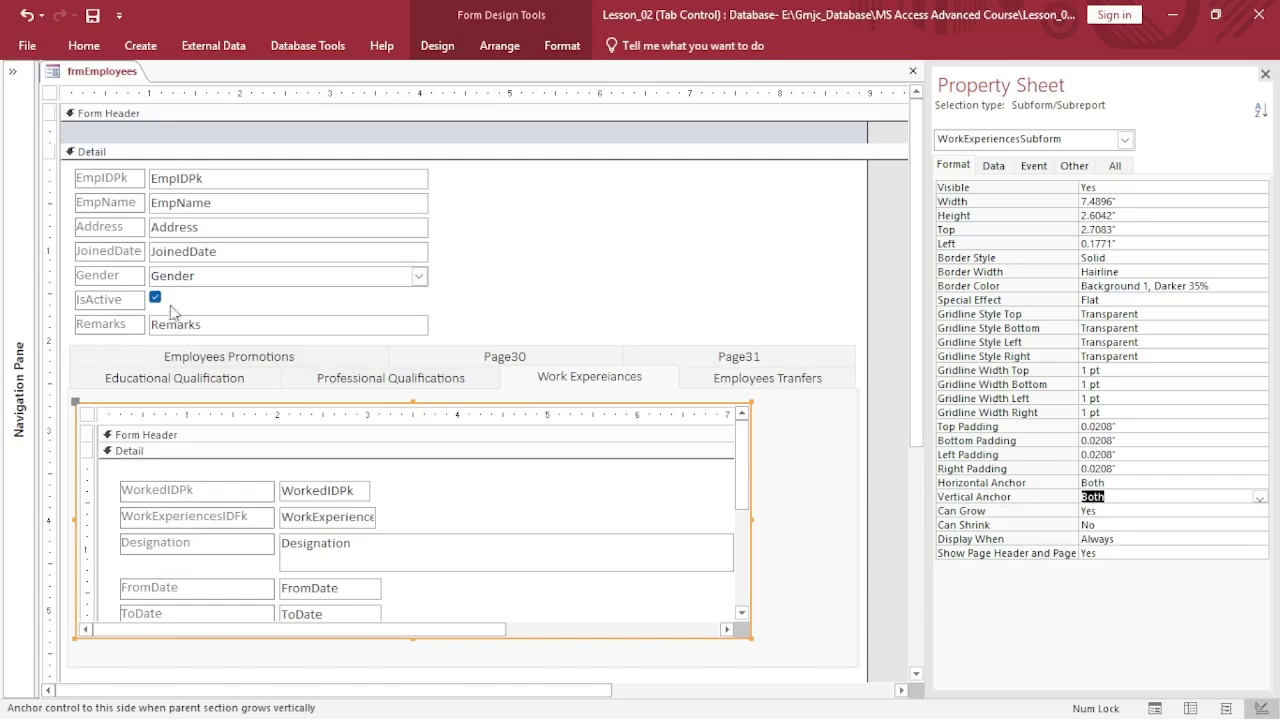
pyautogui.click(86, 47)
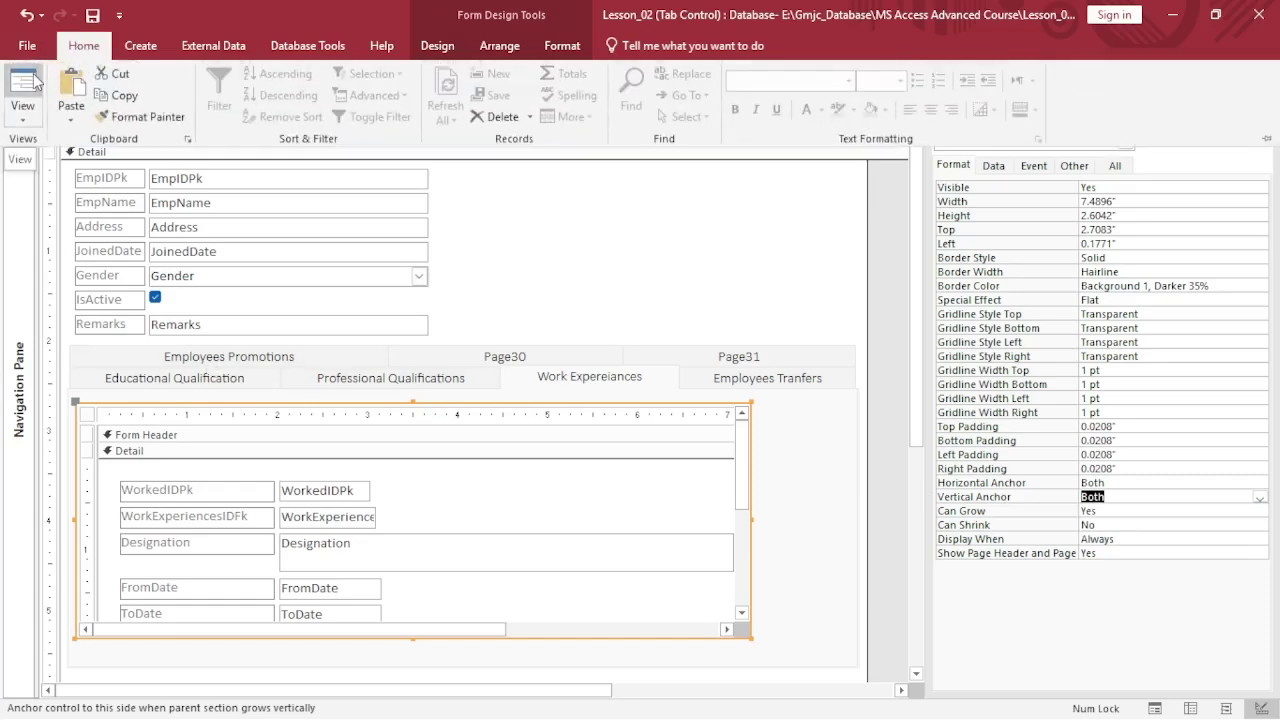
pyautogui.click(35, 85)
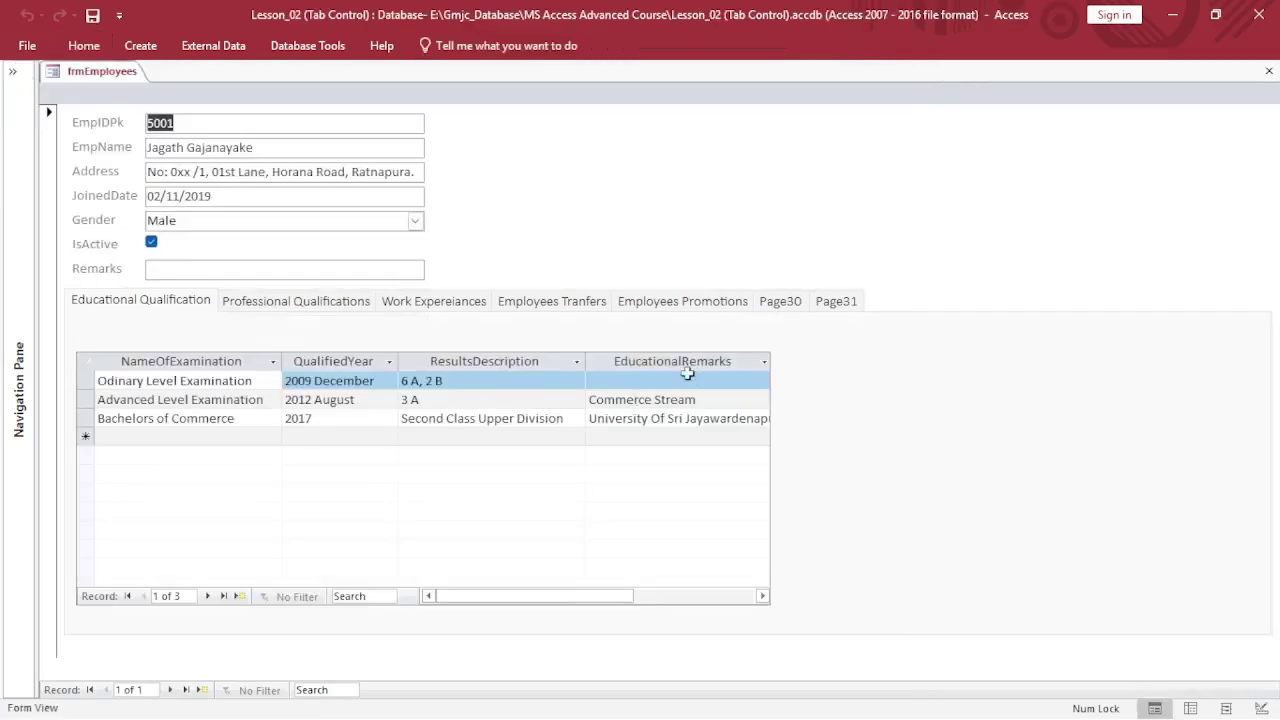
# Show the Work Expereiances page in Form View to check how its anchored subform stretches
pyautogui.click(419, 310)
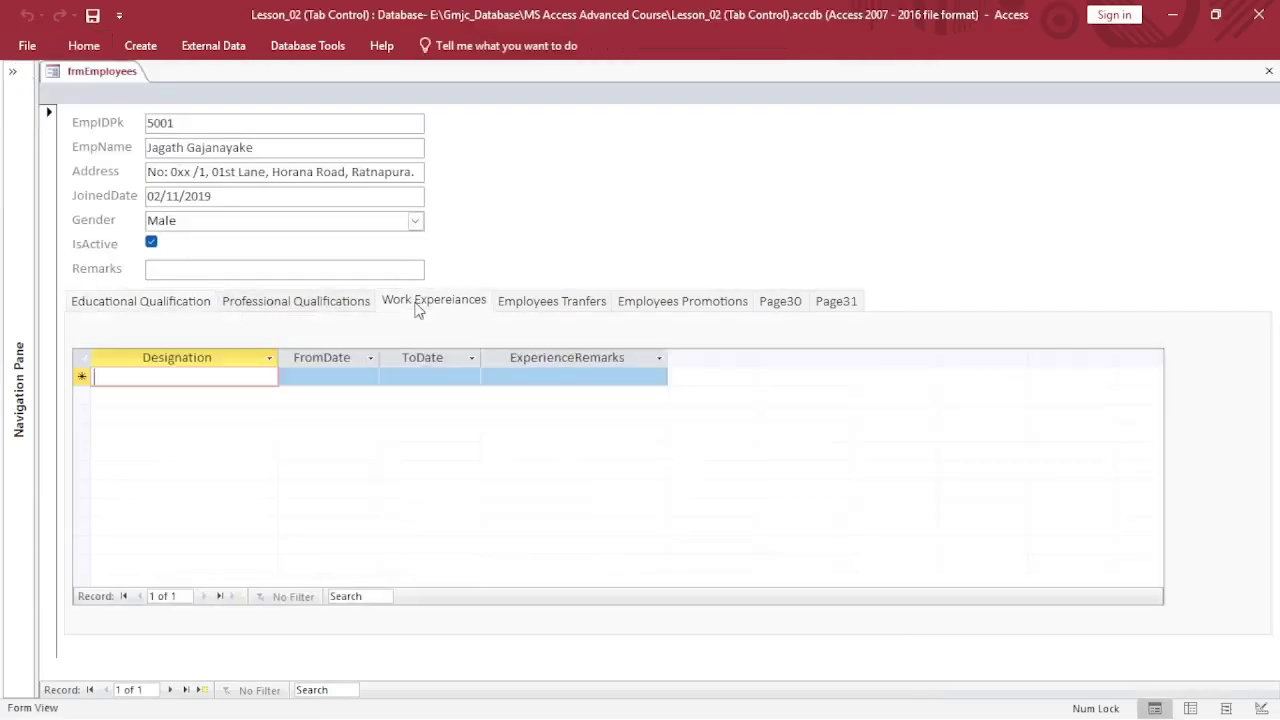
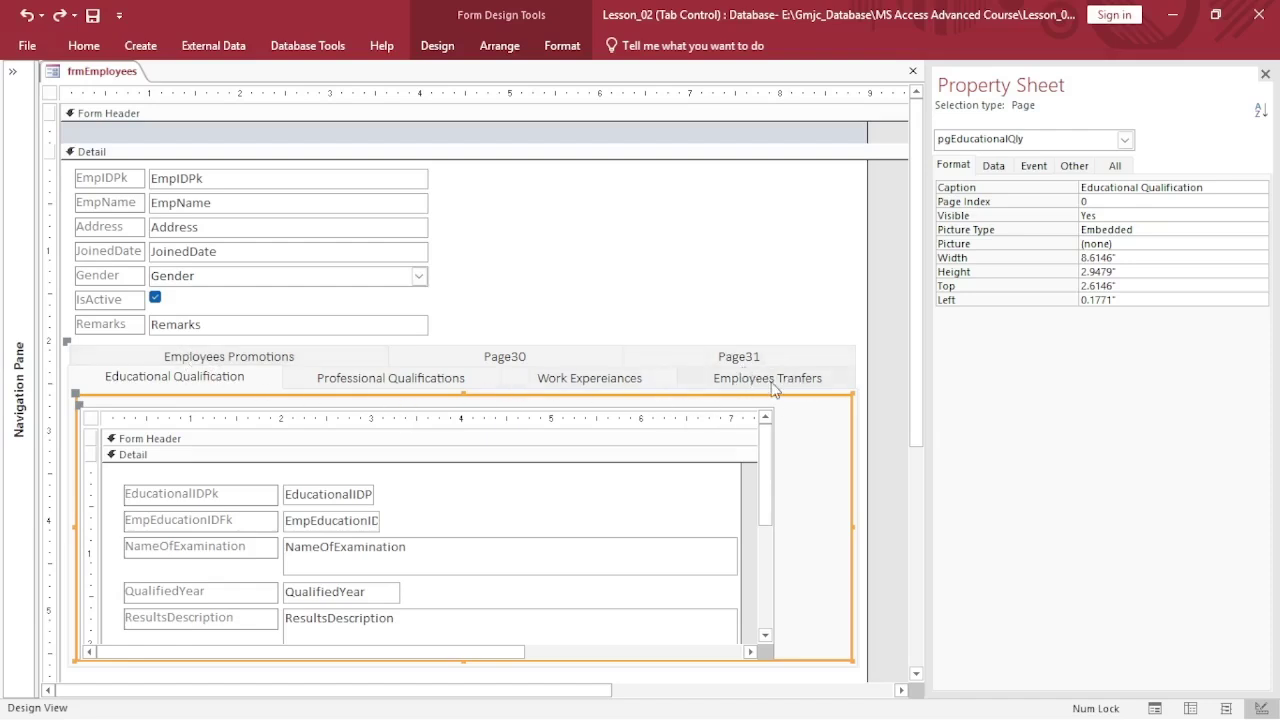
# Delete the pages Page31, Page30, Employees Promotions and Employees Tranfers from the tab control in Design View
pyautogui.click(755, 356)
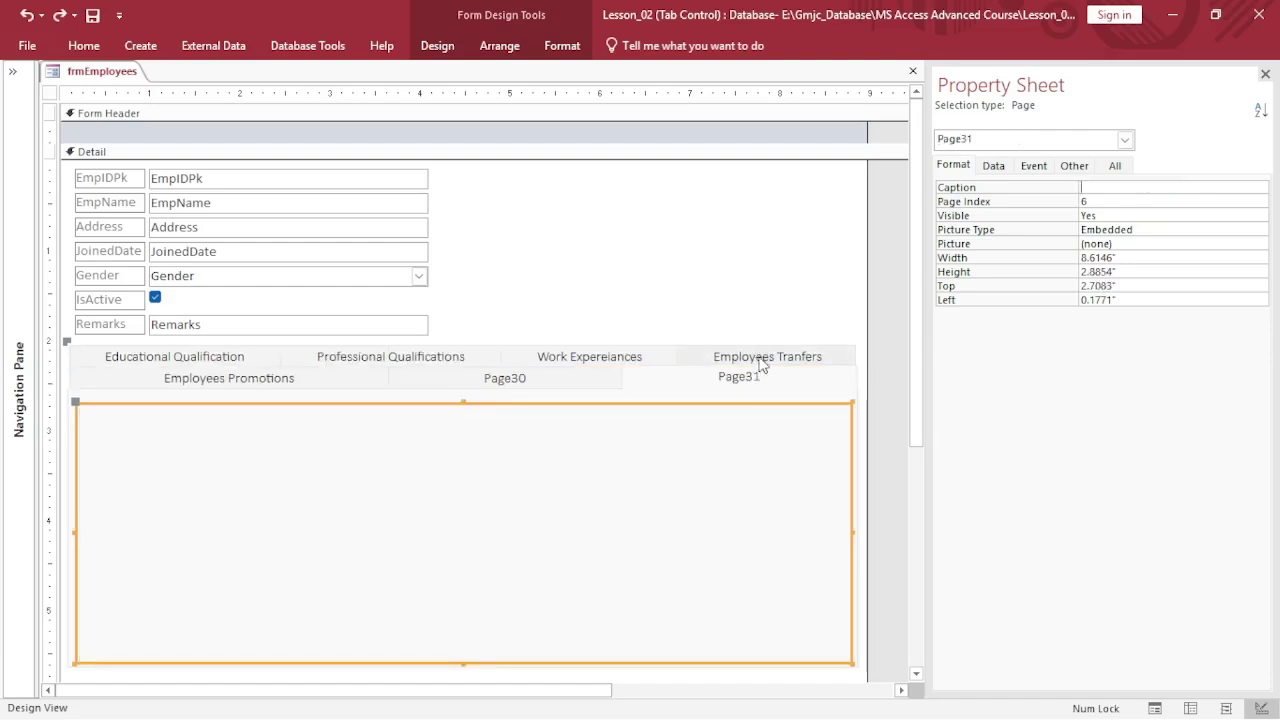
pyautogui.rightClick(745, 386)
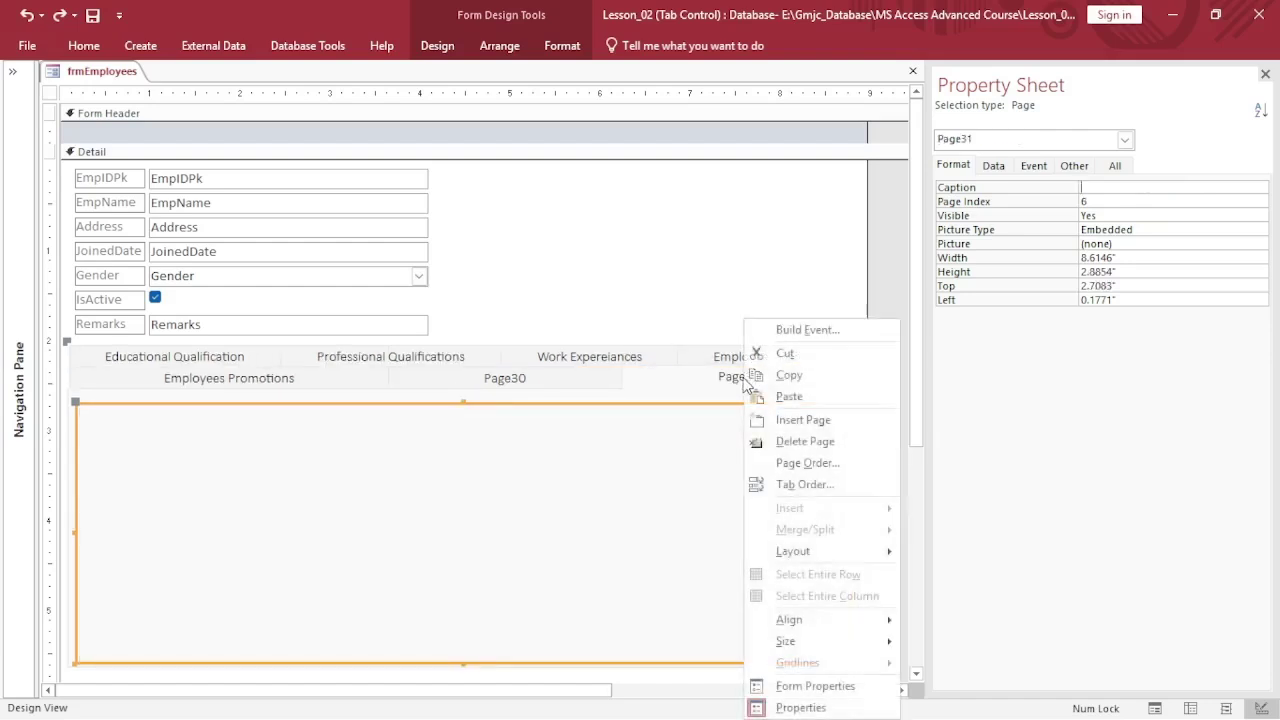
pyautogui.click(786, 440)
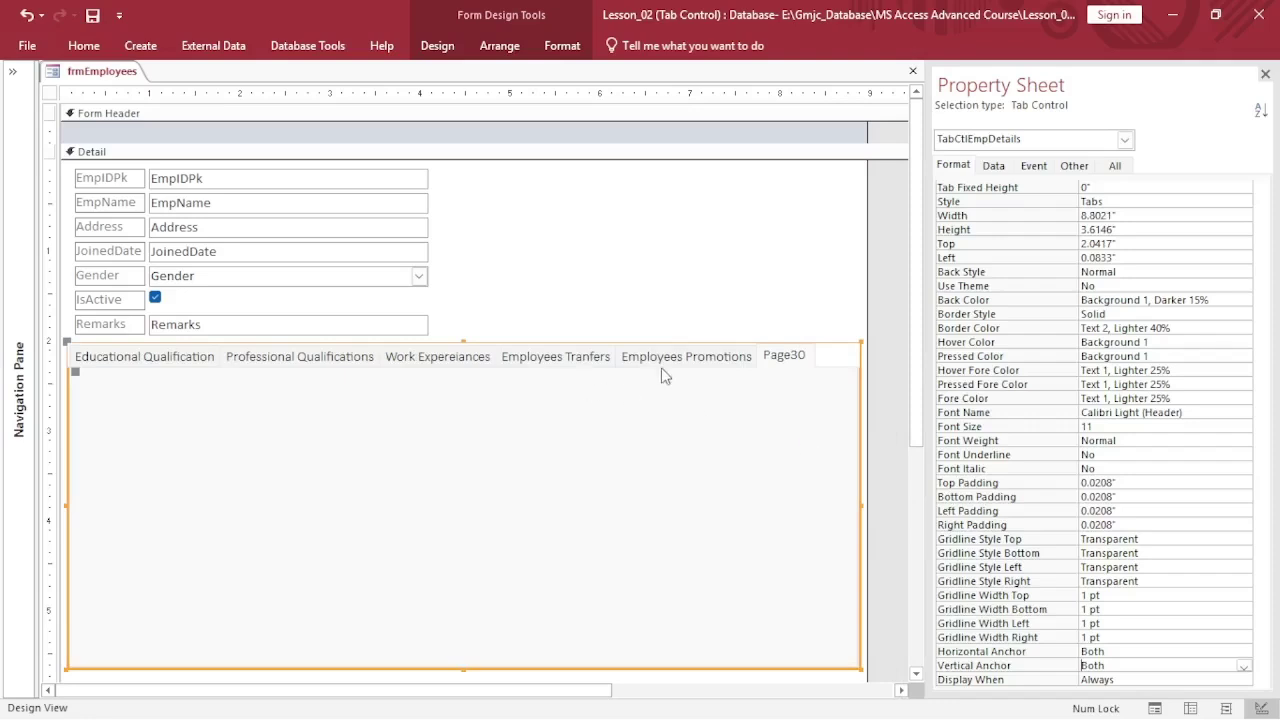
pyautogui.rightClick(795, 362)
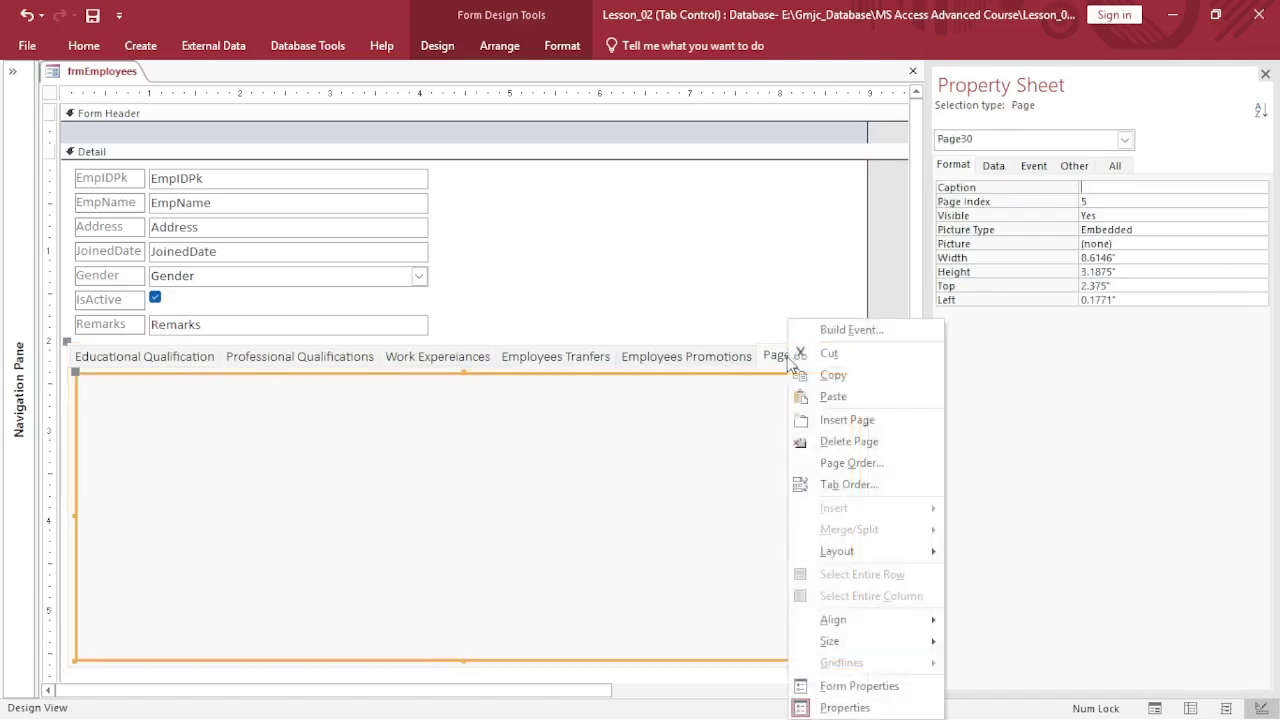
pyautogui.click(840, 440)
pyautogui.rightClick(714, 357)
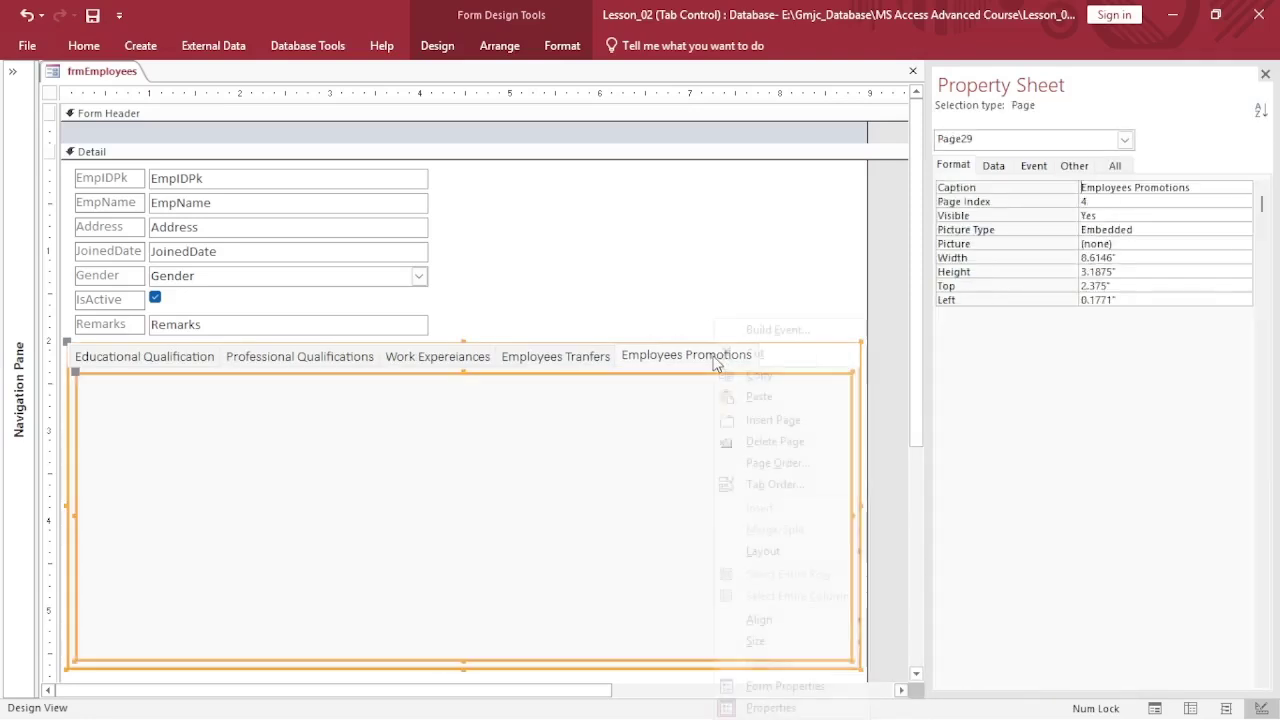
pyautogui.click(775, 441)
pyautogui.rightClick(577, 360)
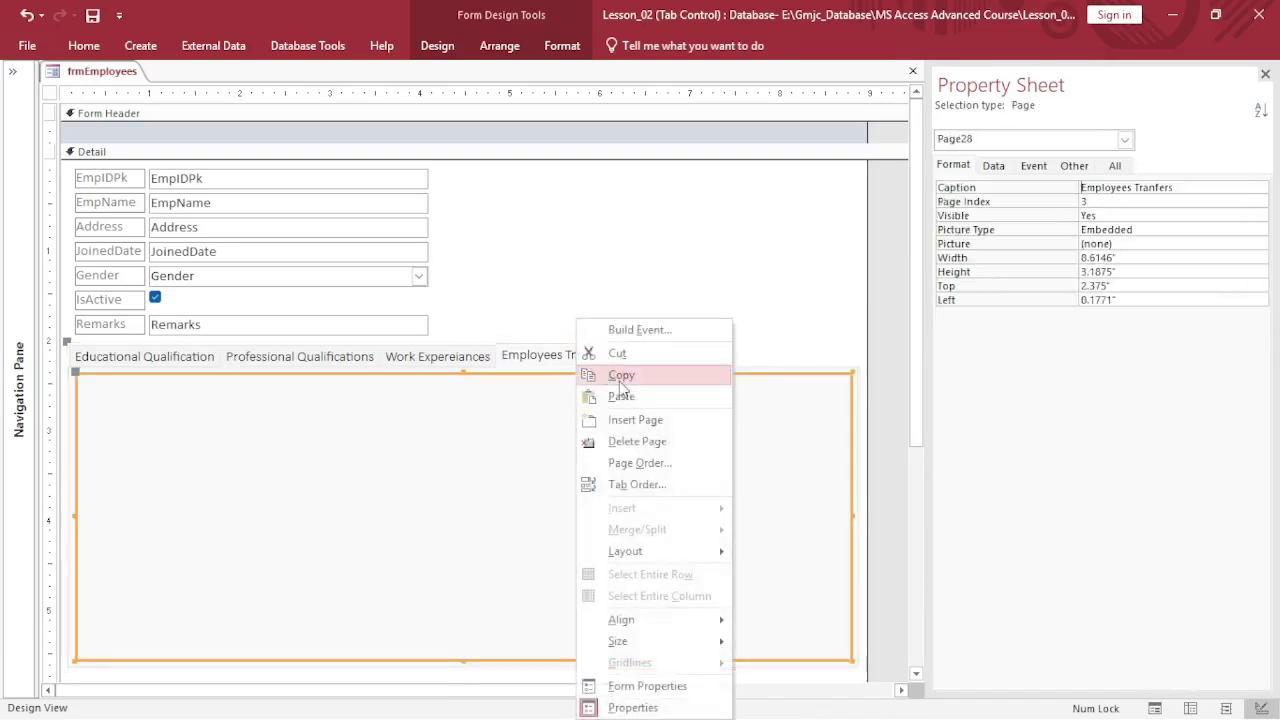
pyautogui.click(648, 440)
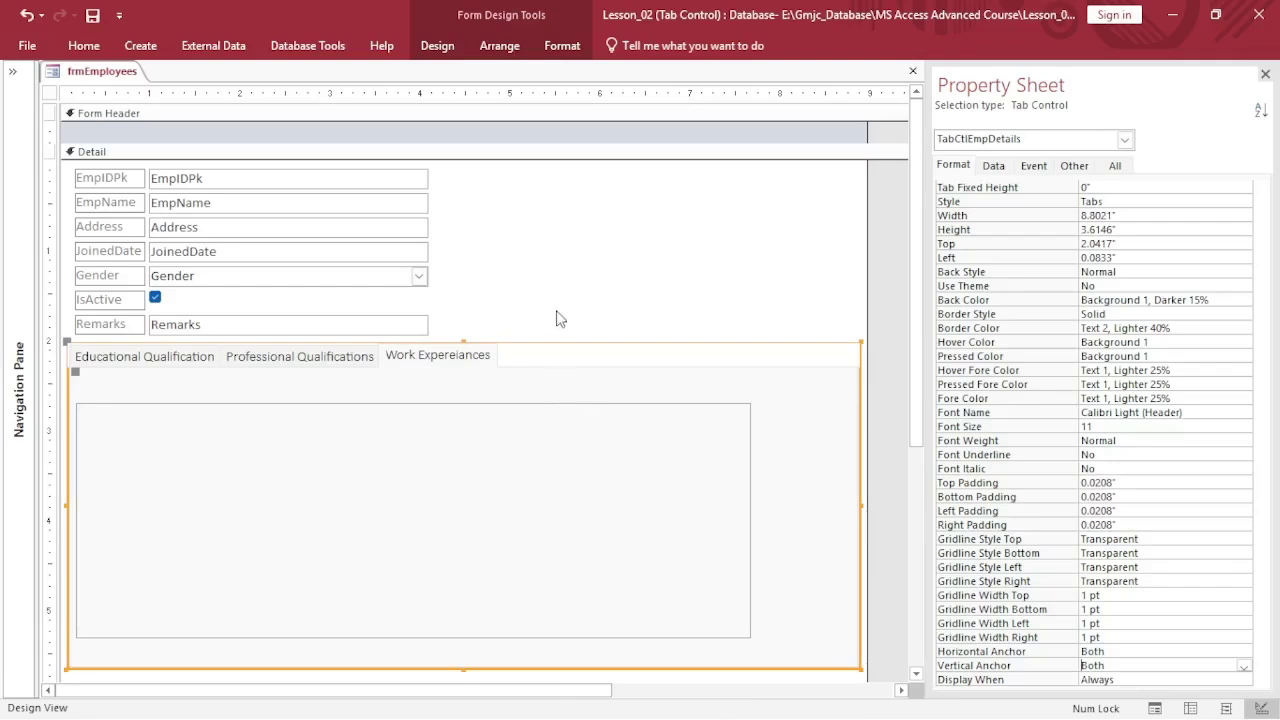
# Review the Professional Qualifications and Educational Qualification pages and select the educational qualifications subform
pyautogui.click(326, 360)
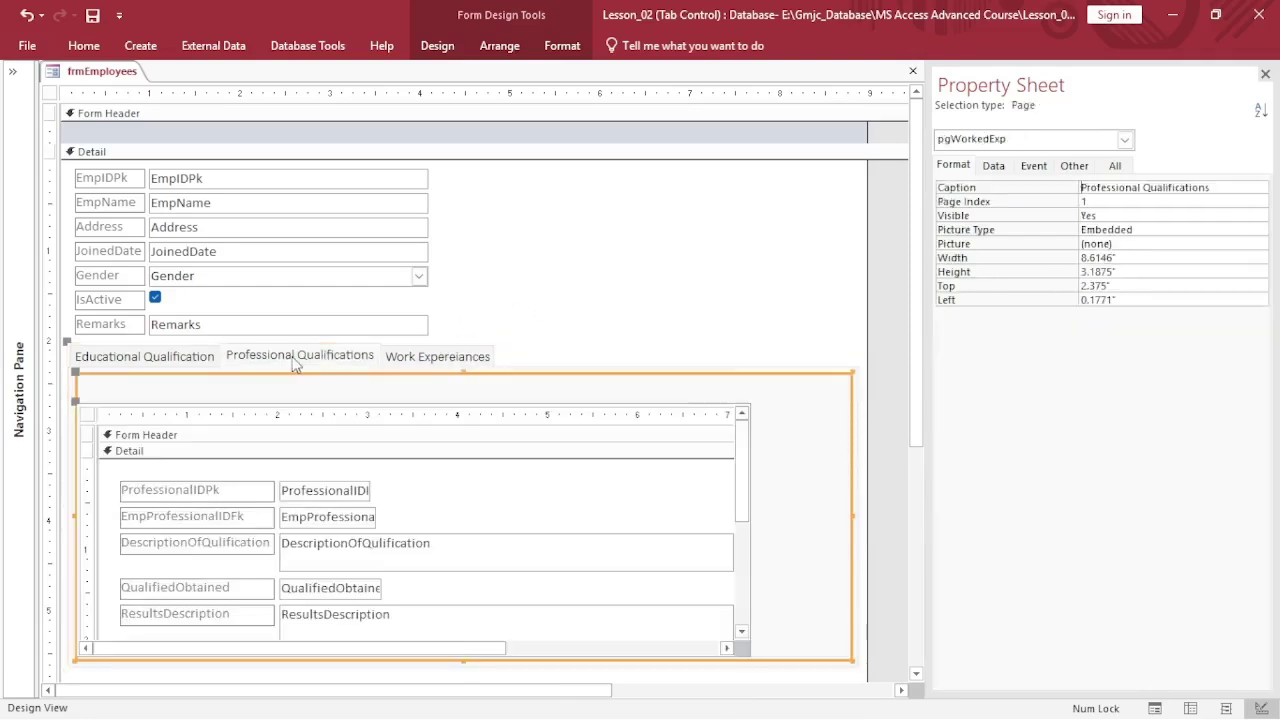
pyautogui.click(210, 364)
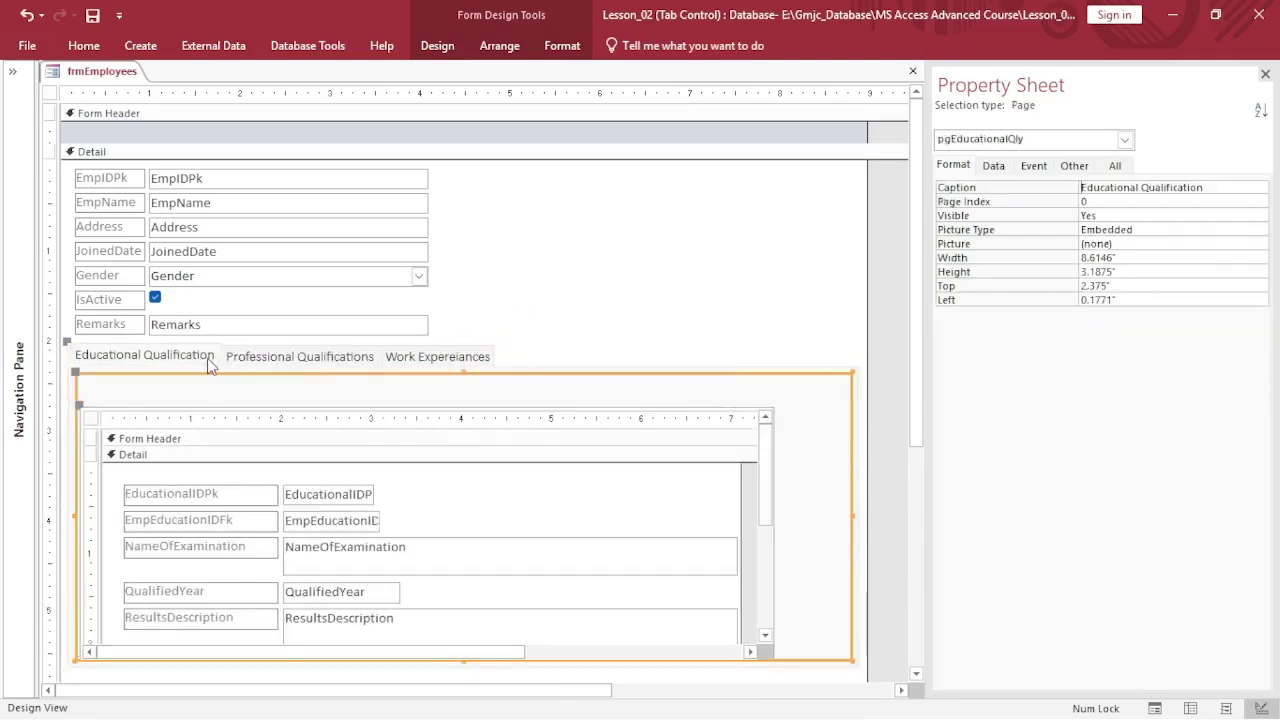
pyautogui.click(118, 360)
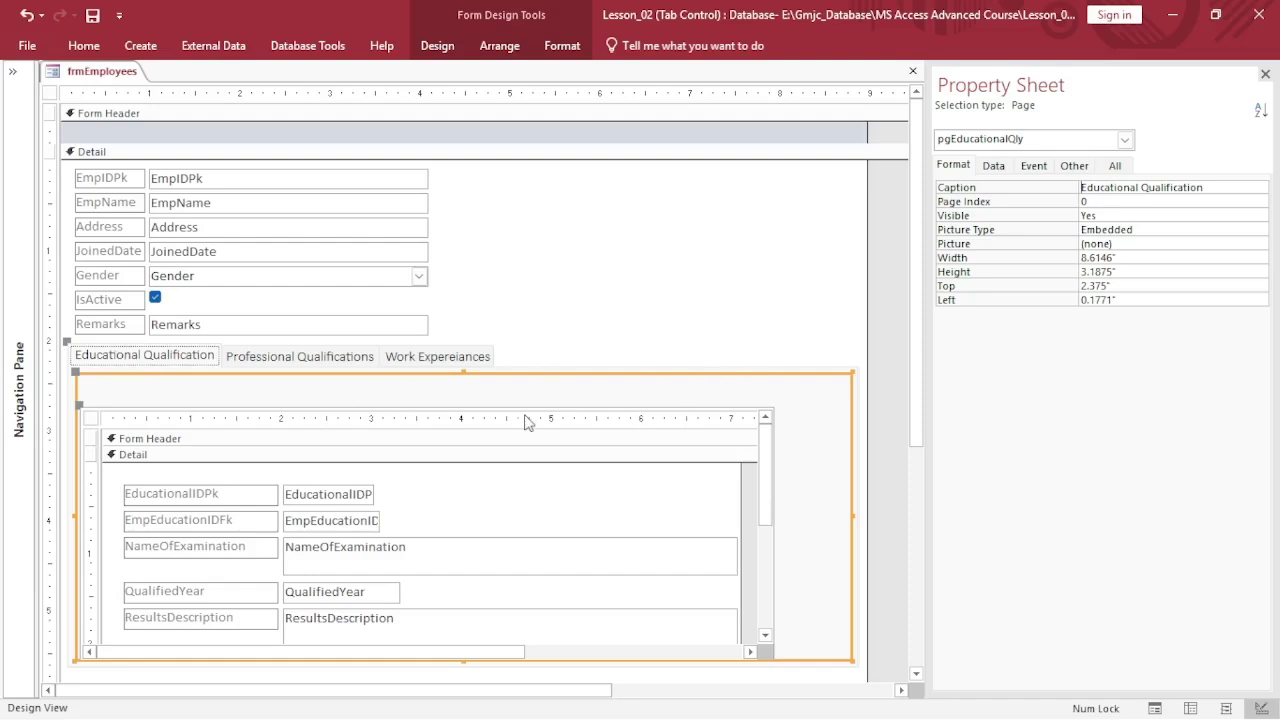
pyautogui.click(420, 415)
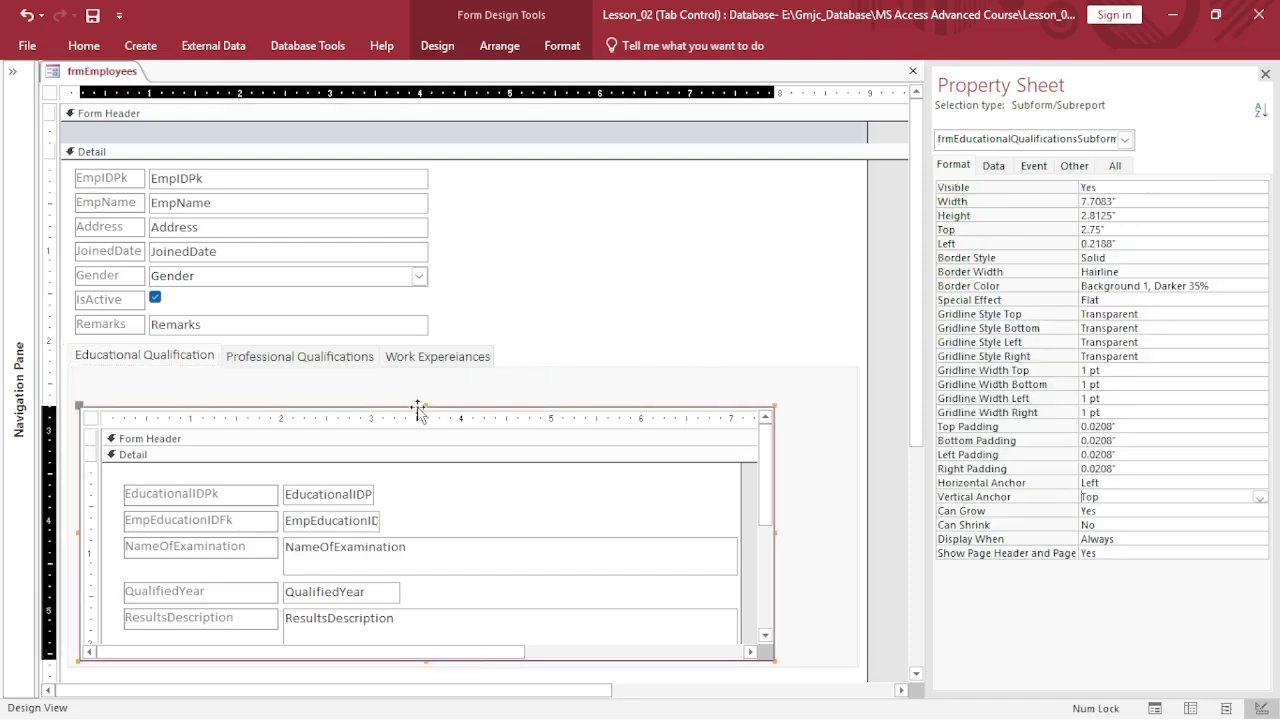
pyautogui.moveTo(418, 388); pyautogui.dragTo(413, 354)
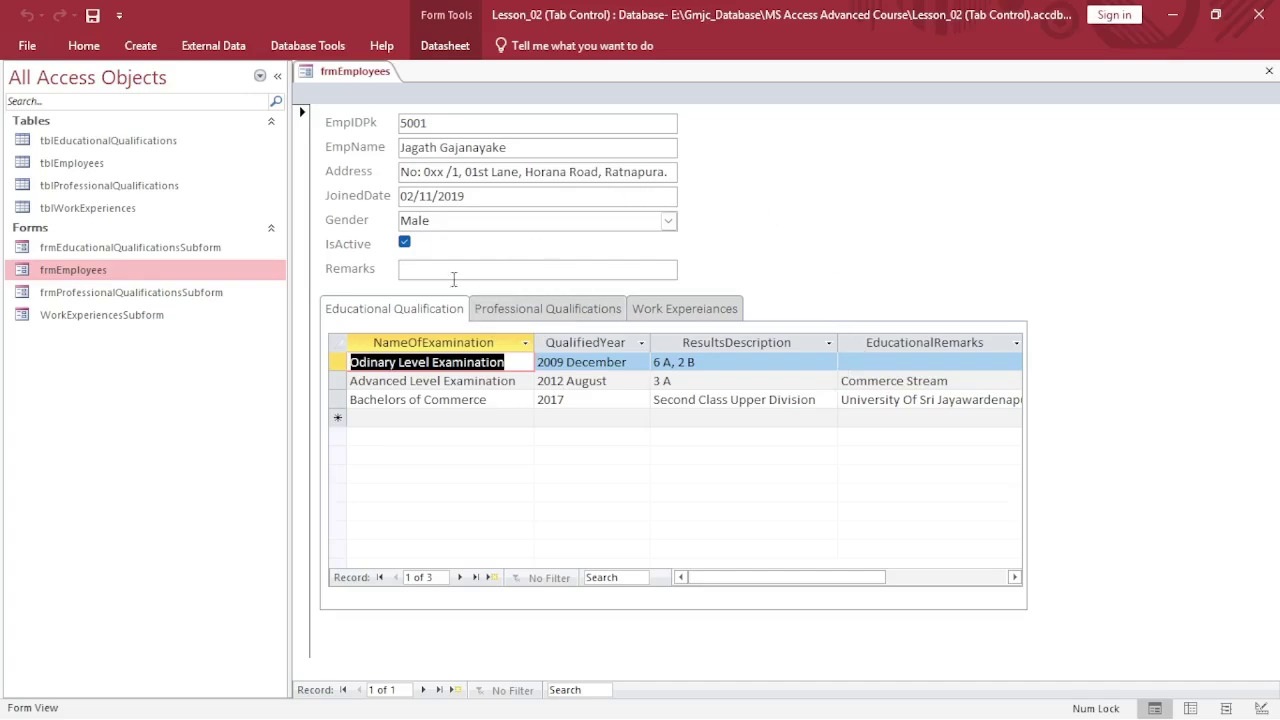
# Switch frmEmployees to Design View, saving the changes to its three subforms
pyautogui.rightClick(351, 73)
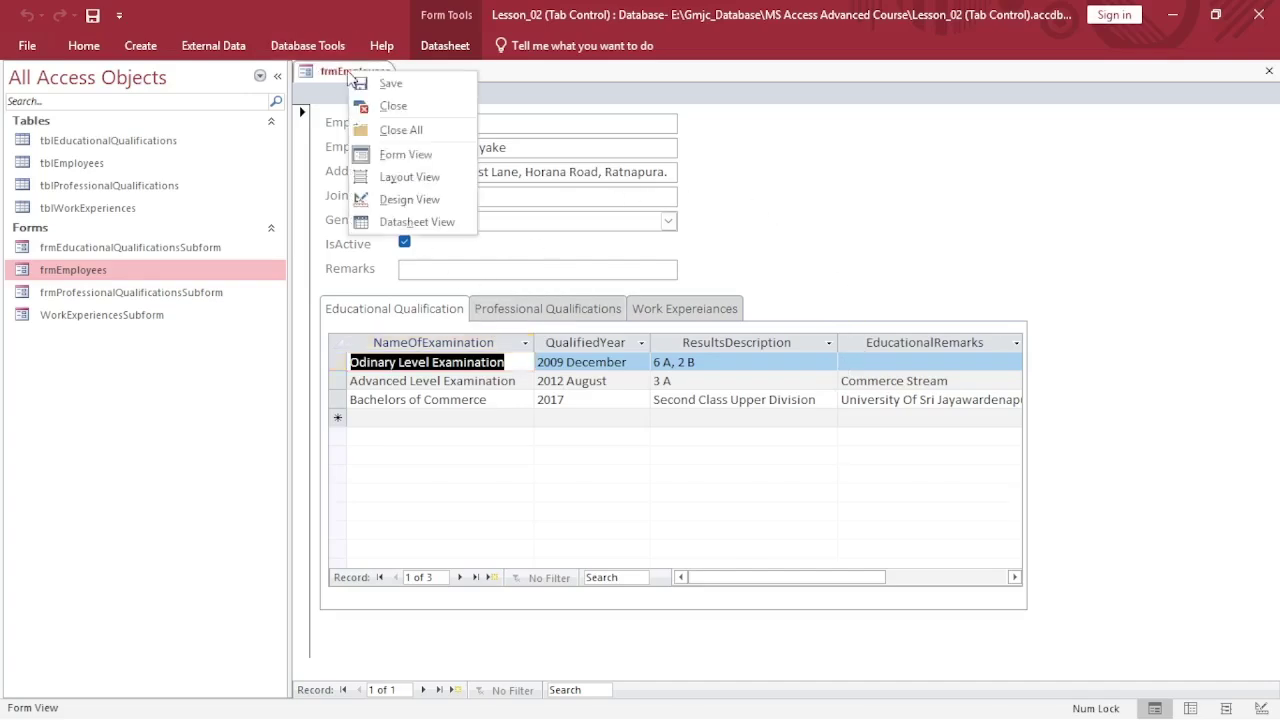
pyautogui.click(430, 200)
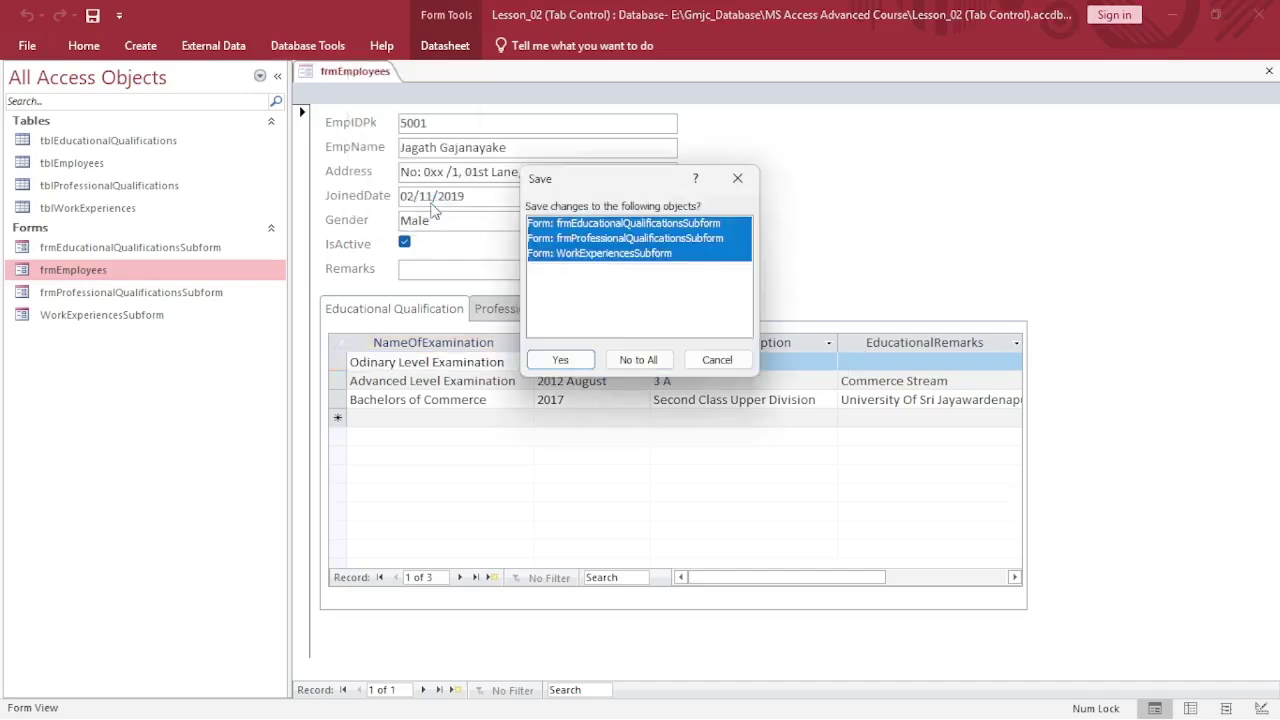
pyautogui.click(587, 365)
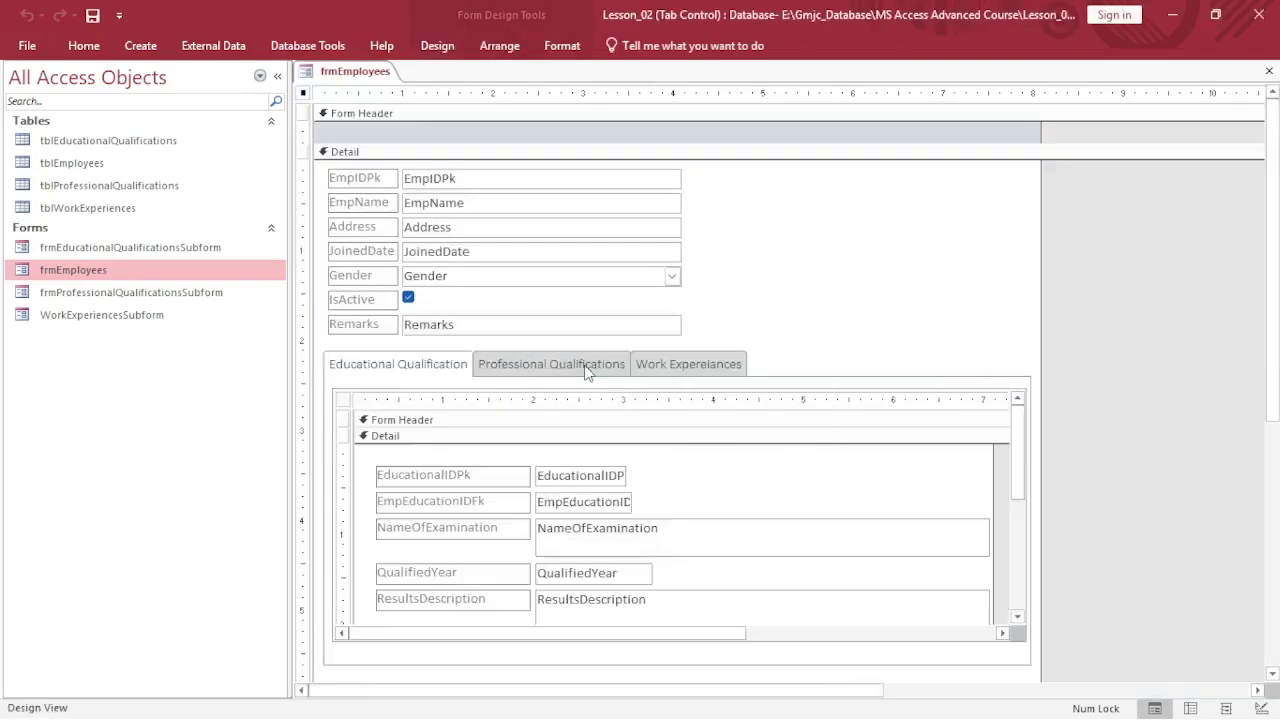
# Examine the master and child field link of frmEducationalQualificationsSubform in the Subform Field Linker, and close it together with the Property Sheet
pyautogui.click(424, 399)
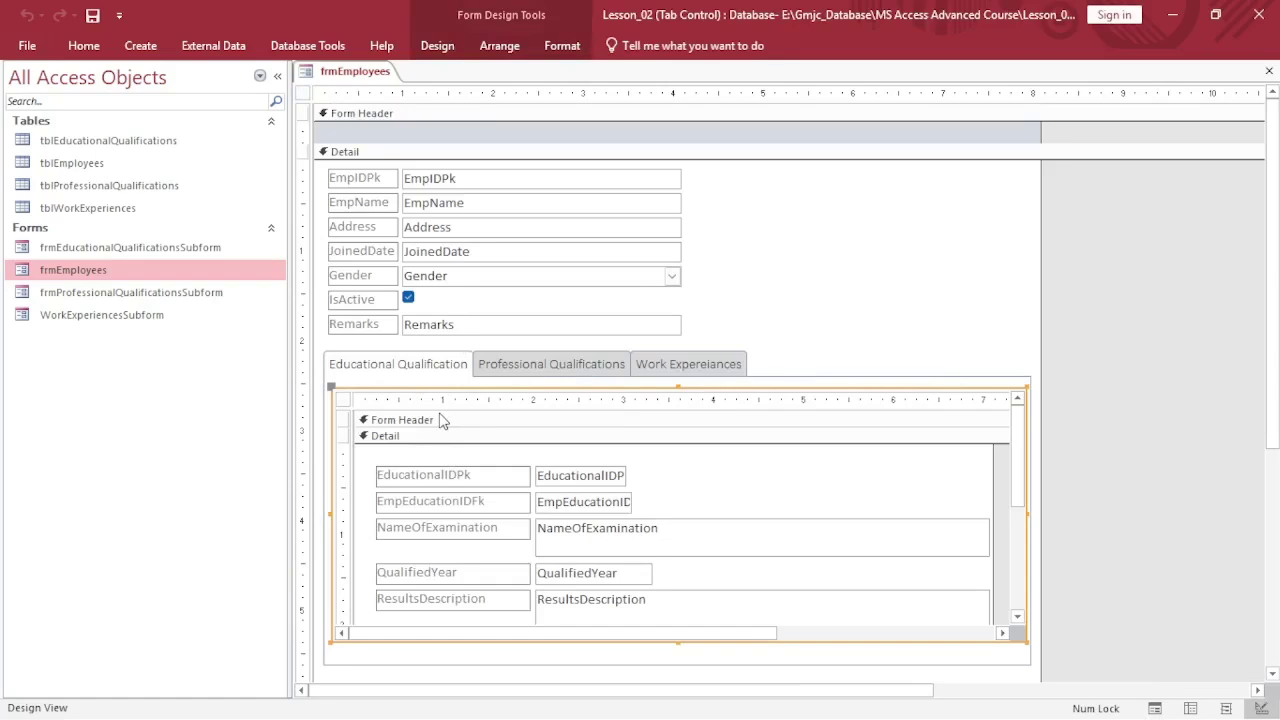
pyautogui.press('F4')
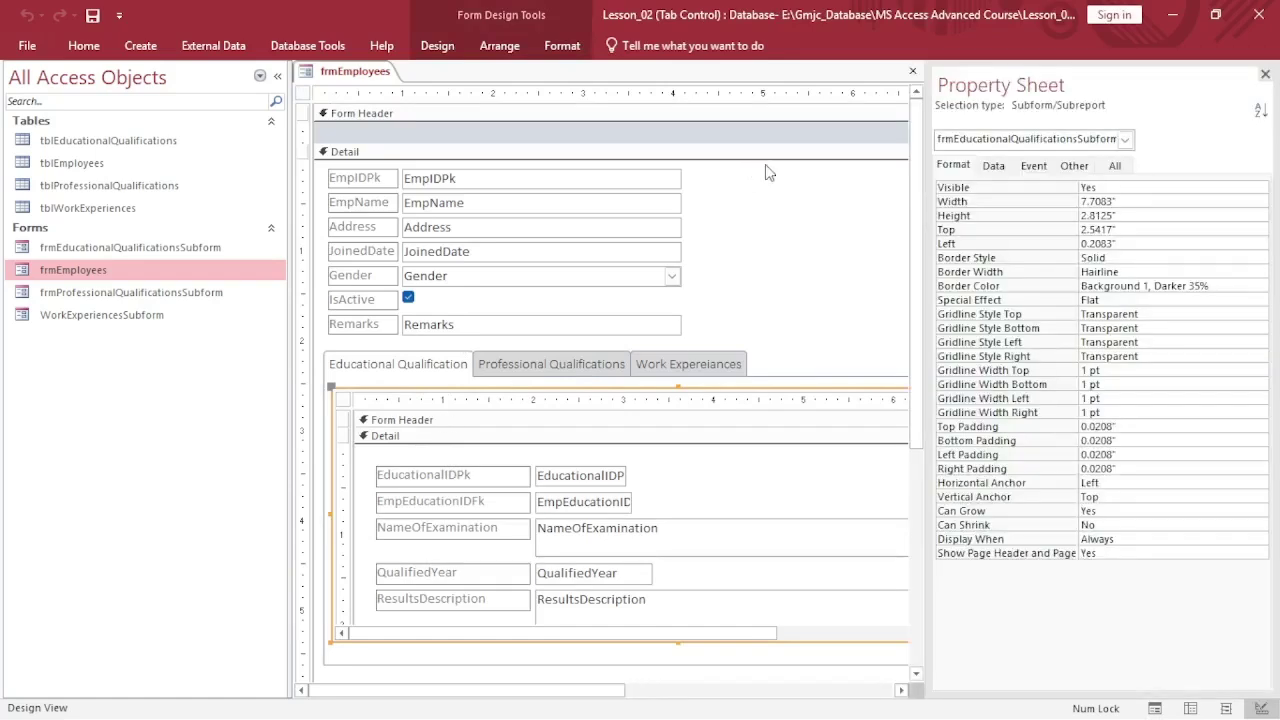
pyautogui.click(1003, 167)
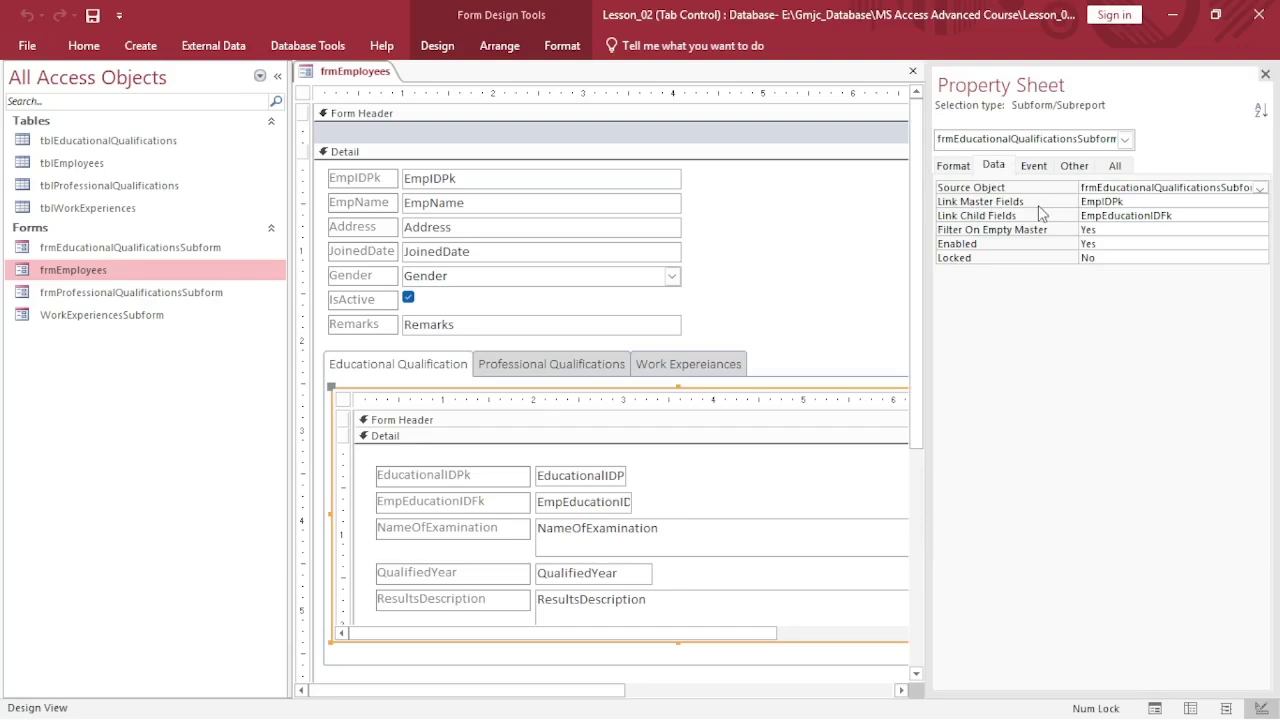
pyautogui.click(1142, 202)
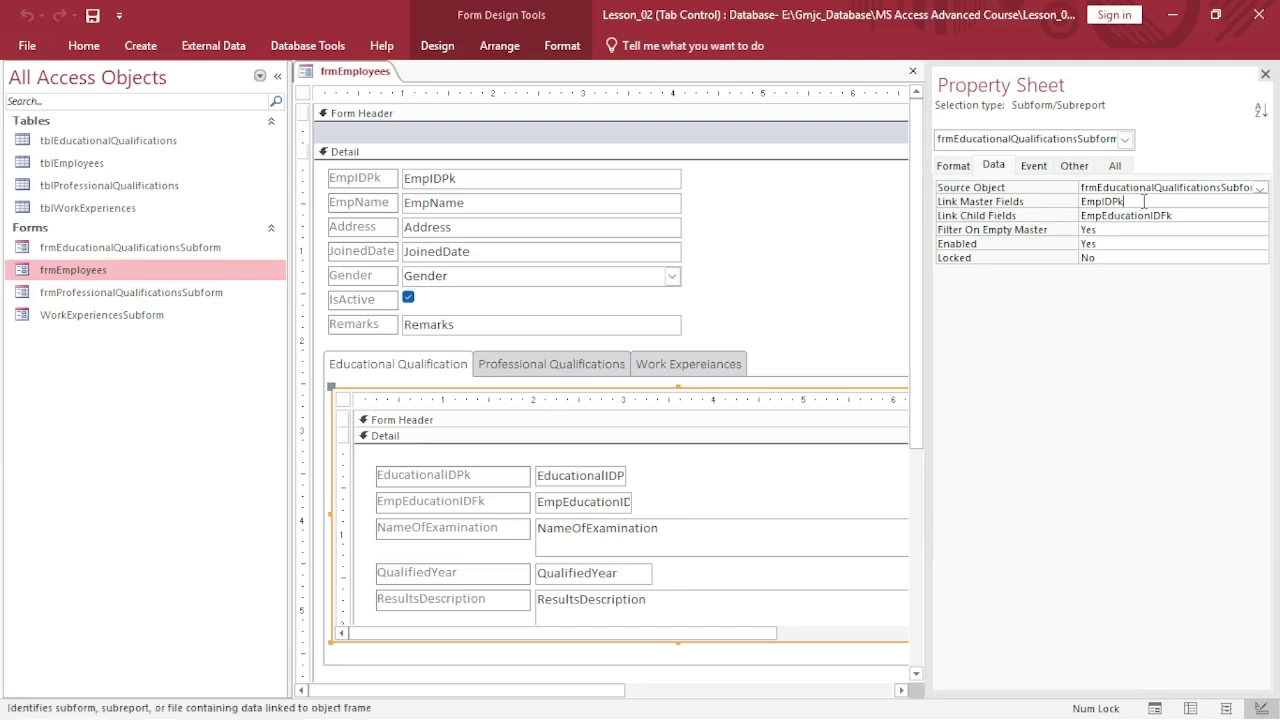
pyautogui.click(1259, 202)
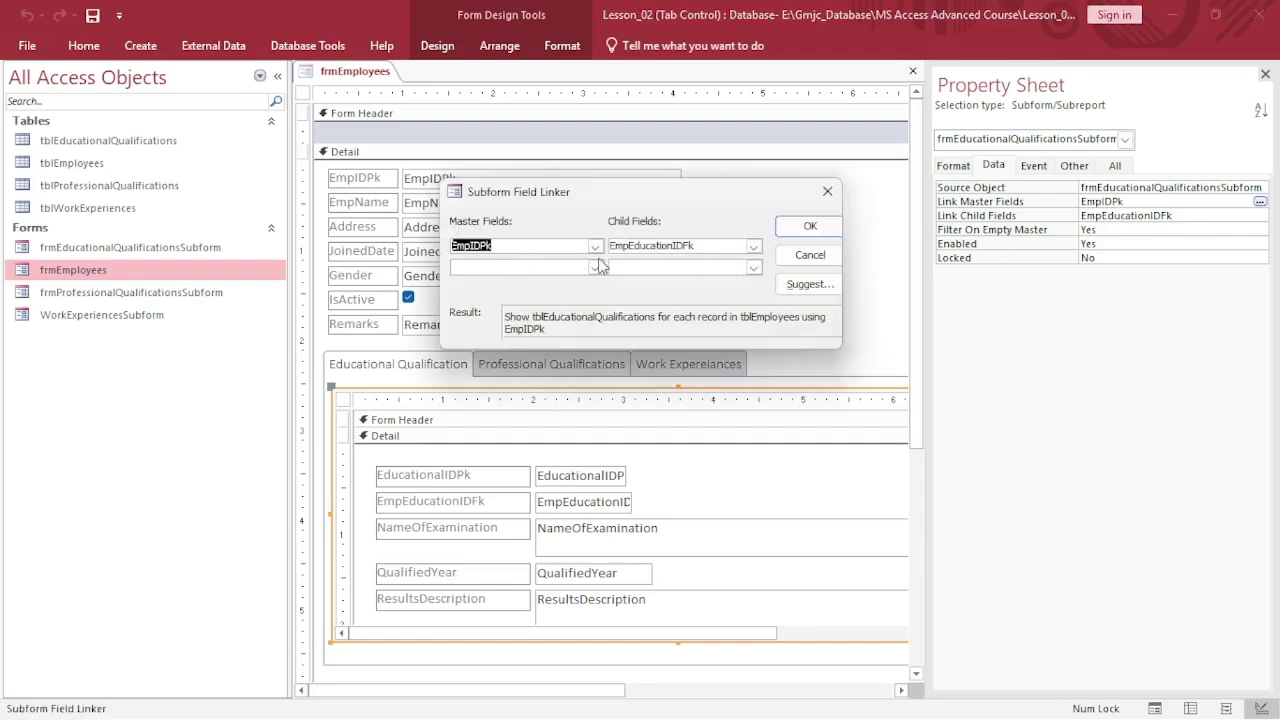
pyautogui.click(426, 182)
pyautogui.moveTo(520, 191); pyautogui.dragTo(692, 217)
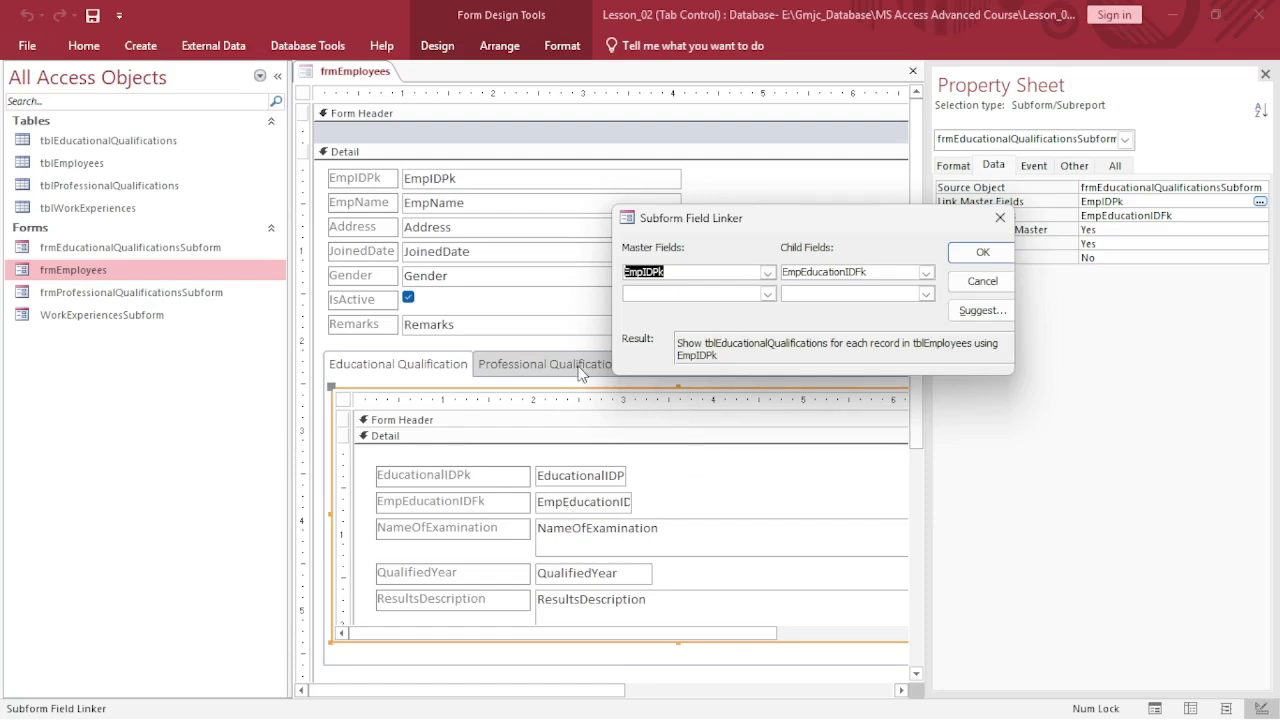
pyautogui.click(1000, 218)
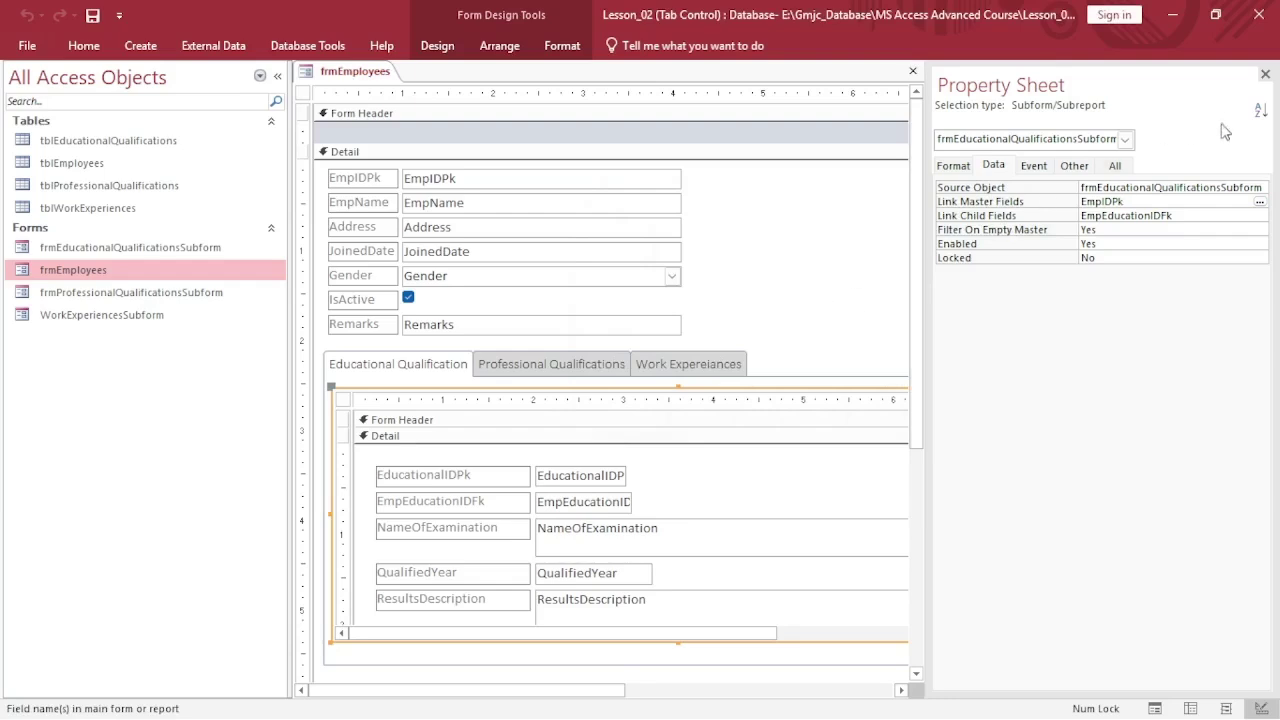
pyautogui.click(1265, 75)
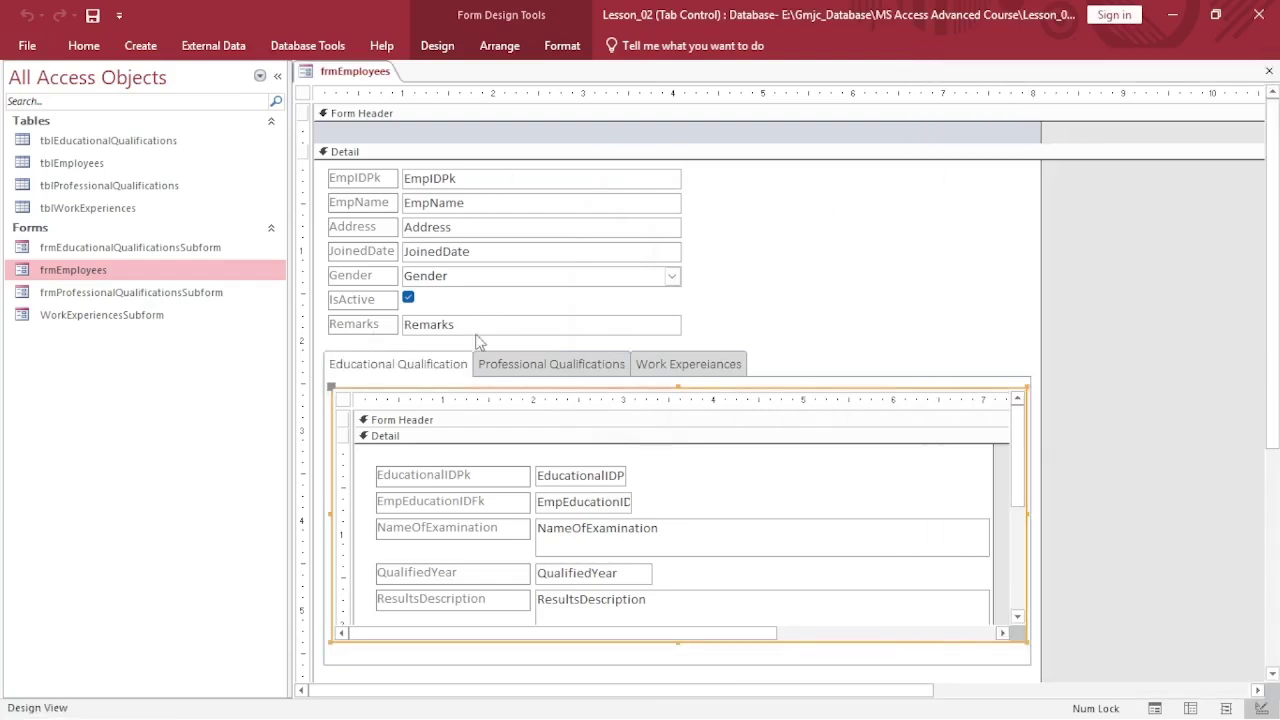
# Look through the subforms on the Professional Qualifications, Educational Qualification and Work Expereiances pages in Design View
pyautogui.click(516, 367)
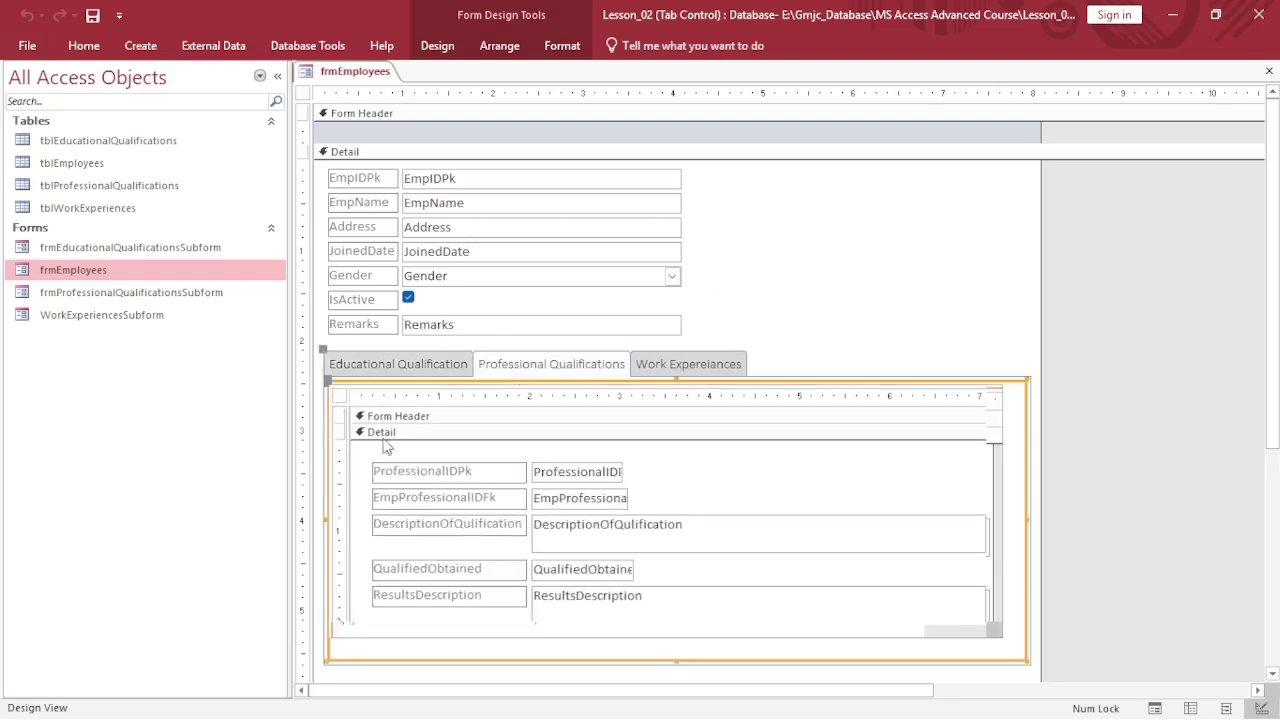
pyautogui.click(398, 372)
pyautogui.click(733, 372)
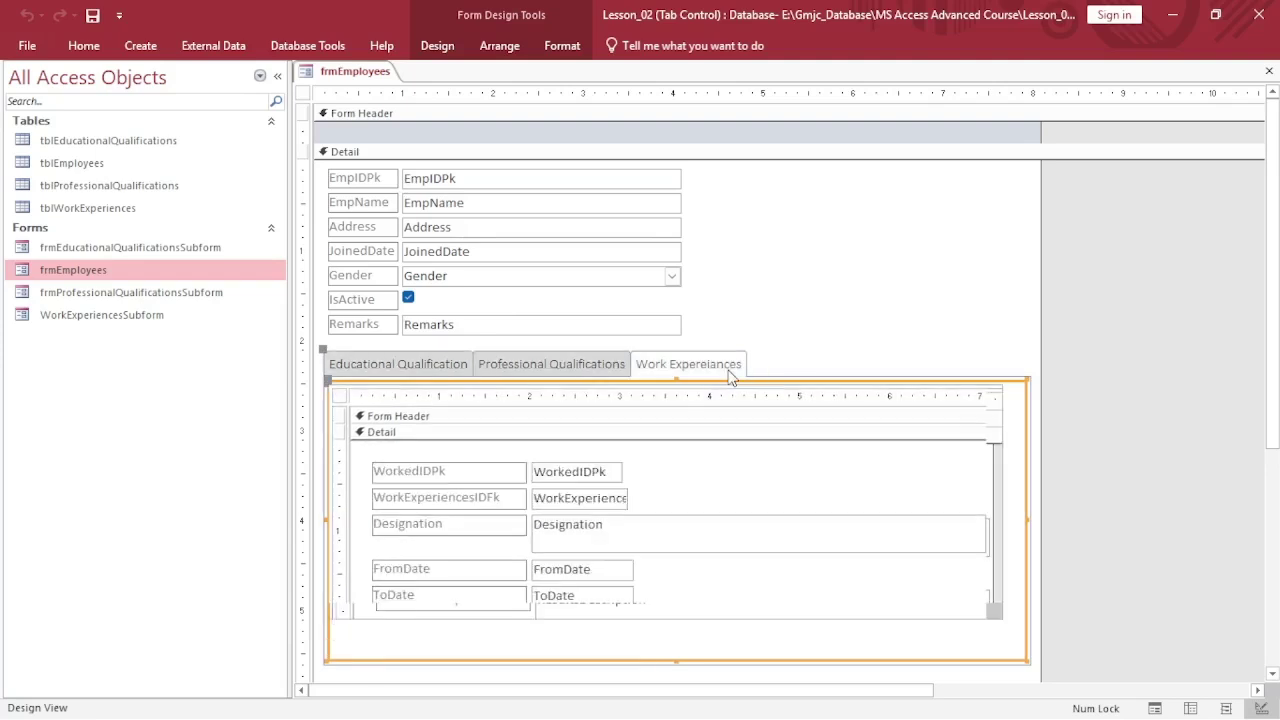